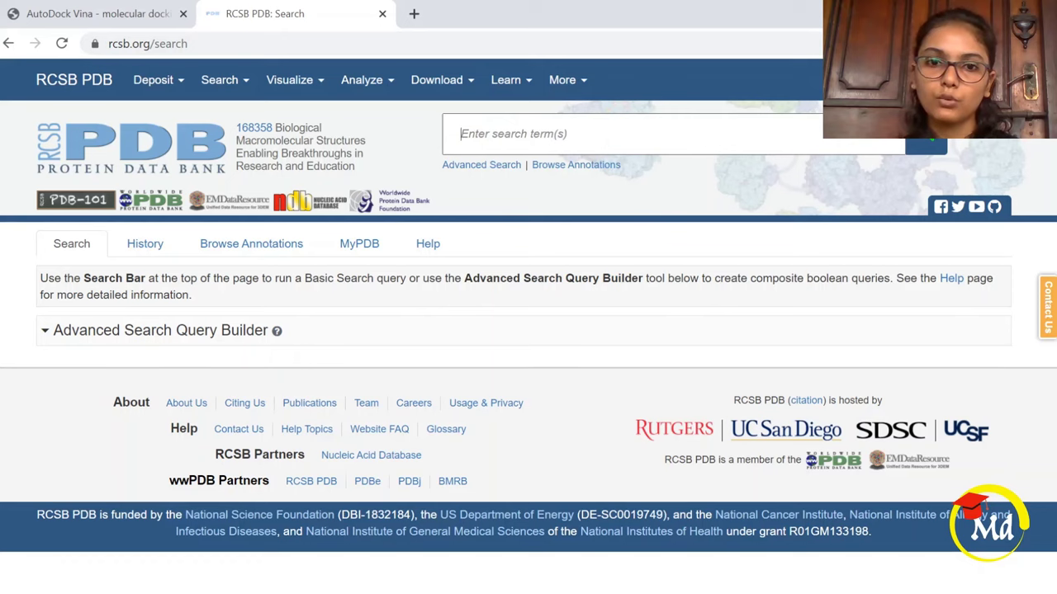
# - Search the Protein Data Bank for PDB ID 4OVZ and open its structure entry
pyautogui.write('4')
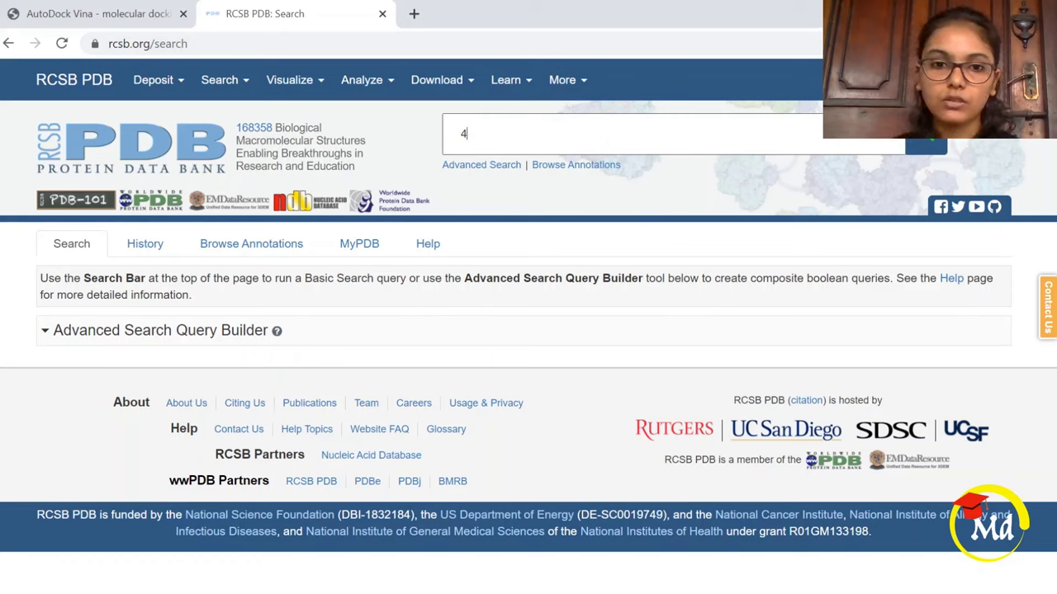
pyautogui.write('ov')
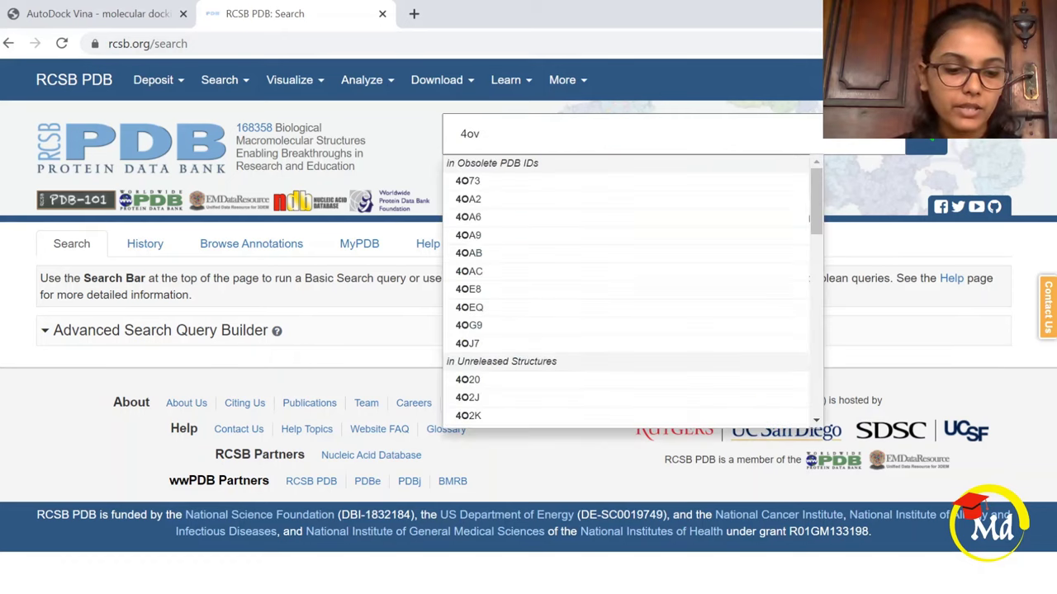
pyautogui.write('z')
pyautogui.press('Down')
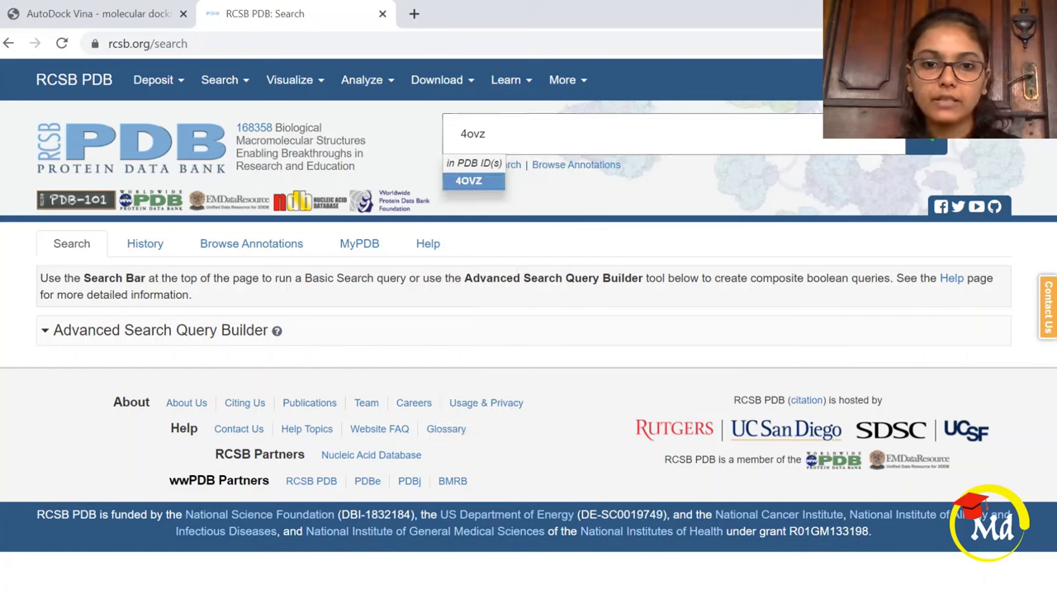
pyautogui.press('Return')
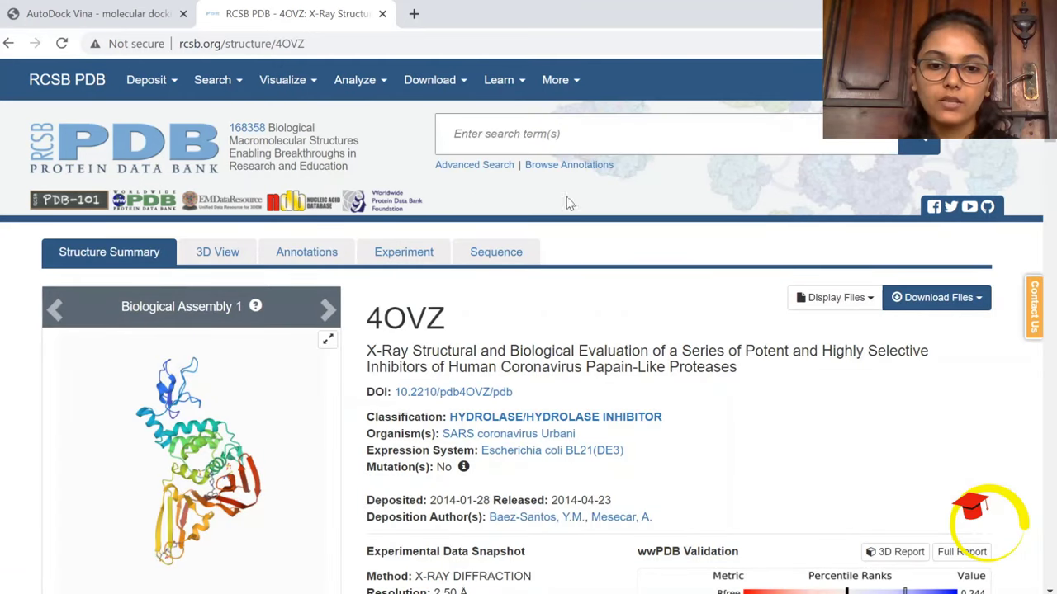
# - Download the 4OVZ structure file in PDB Format
pyautogui.scroll(-2, 825, 165)
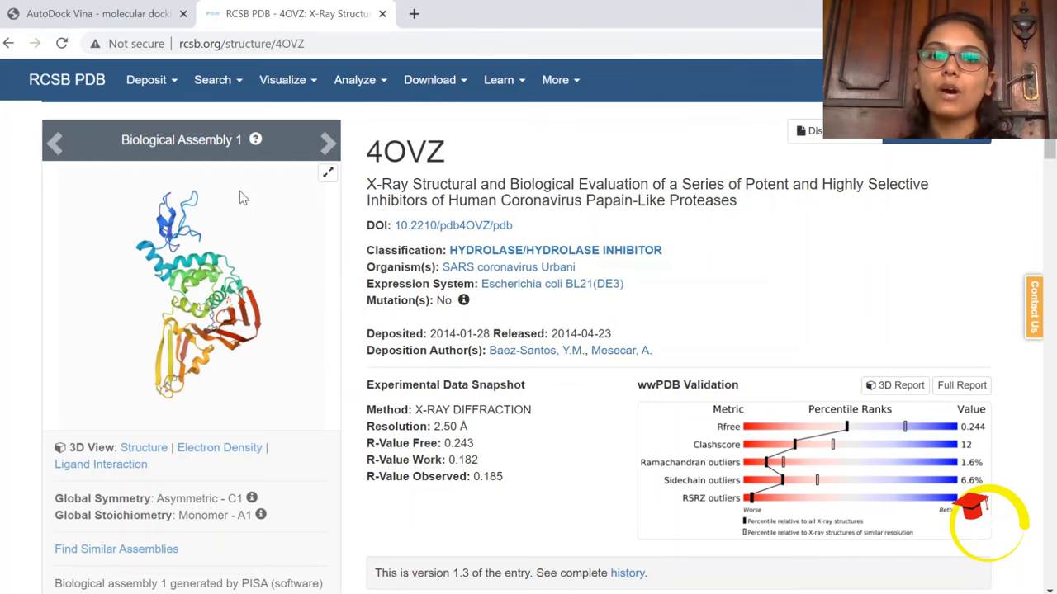
pyautogui.scroll(-2, 613, 206)
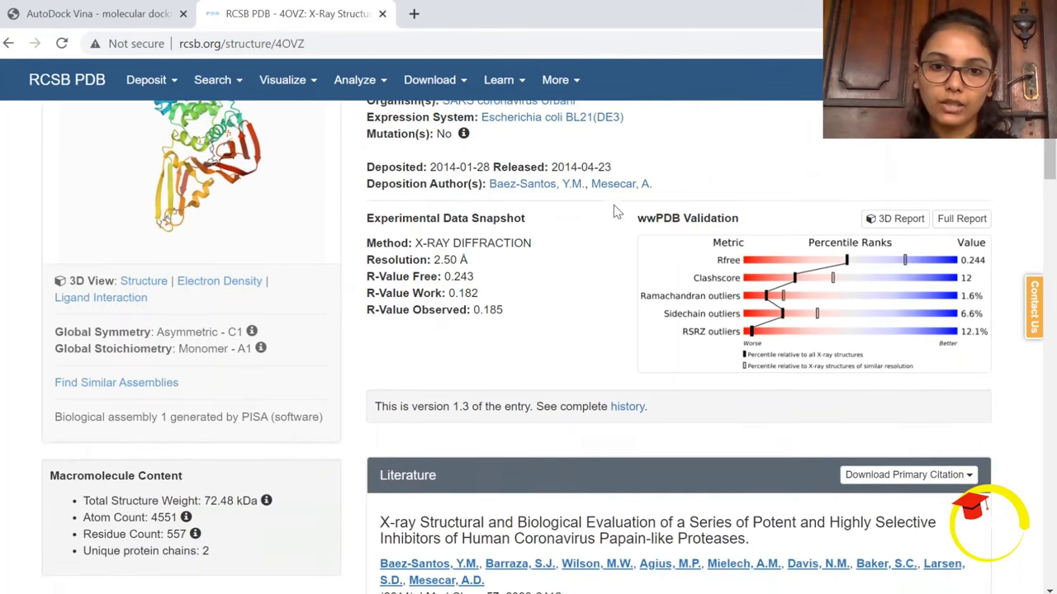
pyautogui.scroll(3, 613, 207)
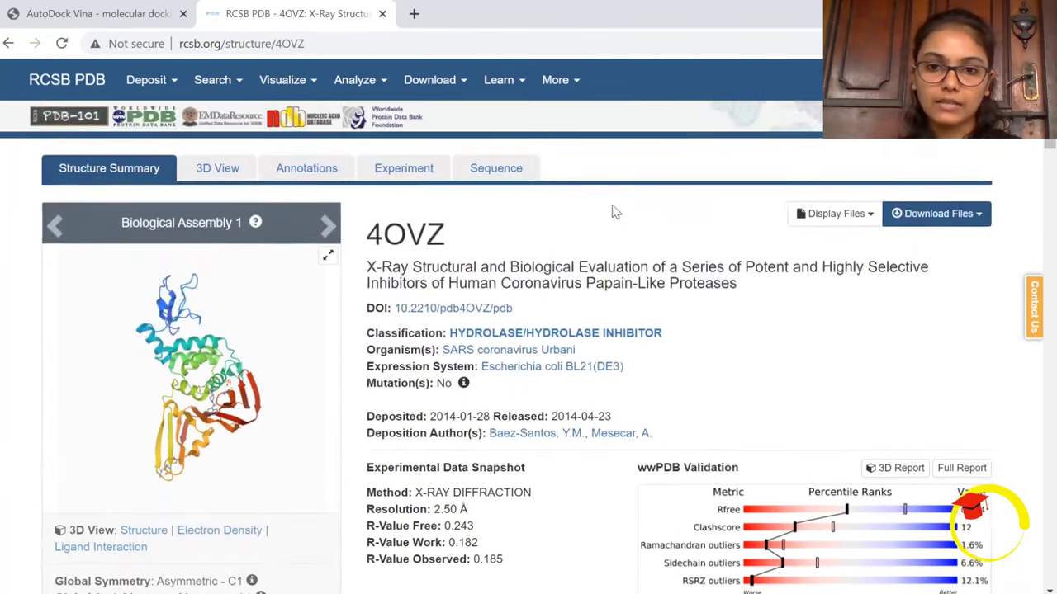
pyautogui.click(962, 216)
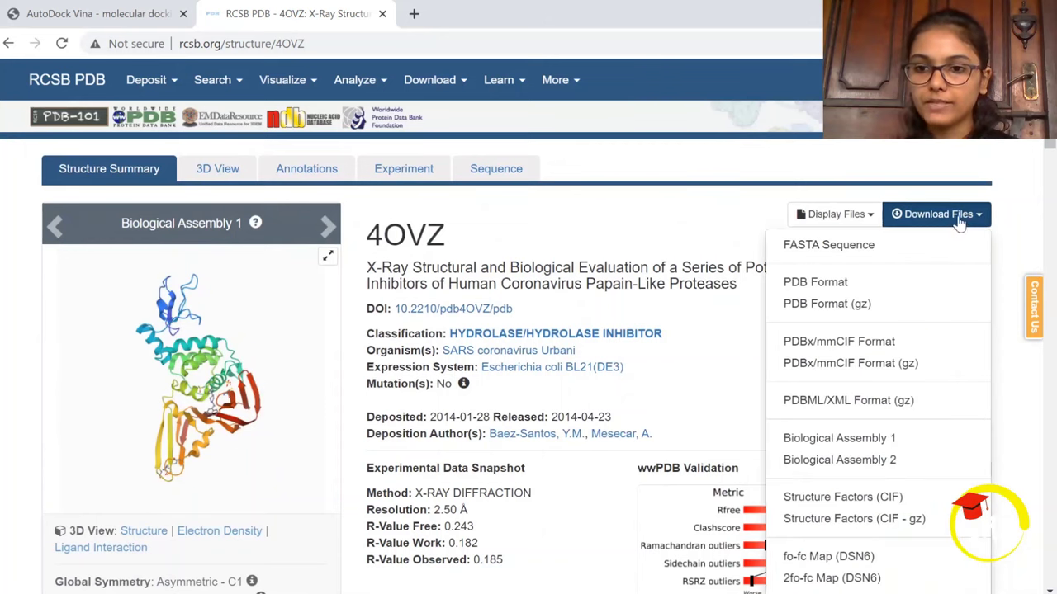
pyautogui.click(830, 283)
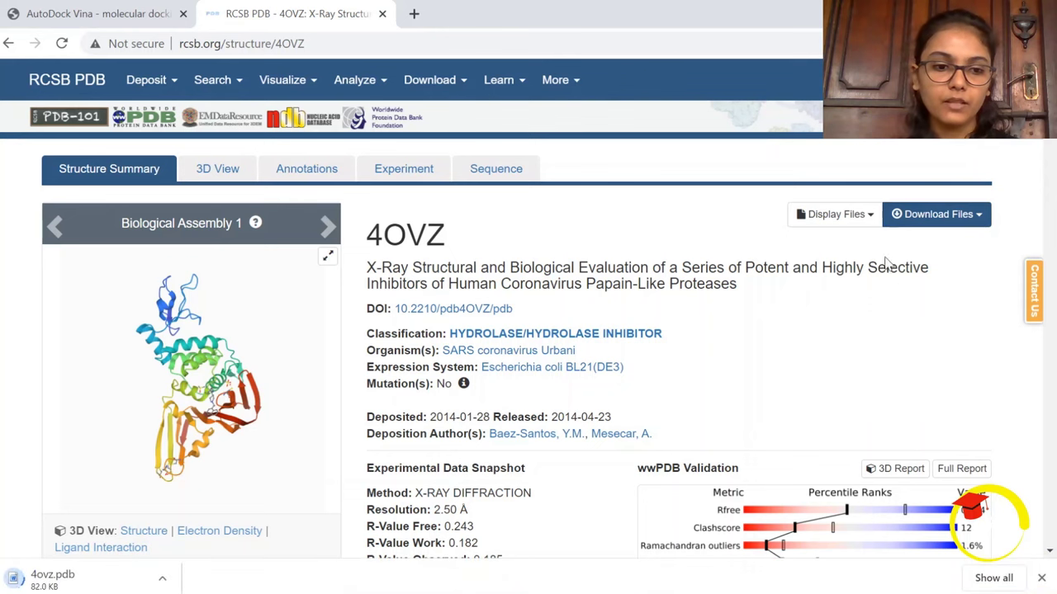
# - Examine the 4OVZ entry's literature, protein entities with their feature views, and the table of small-molecule ligands
pyautogui.scroll(-3, 785, 385)
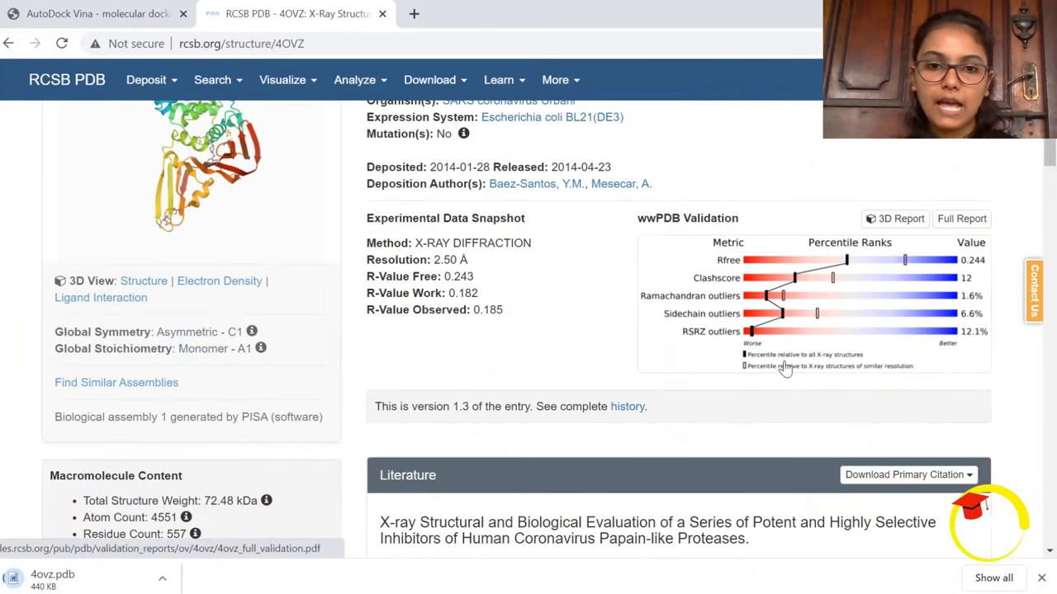
pyautogui.scroll(-3, 656, 323)
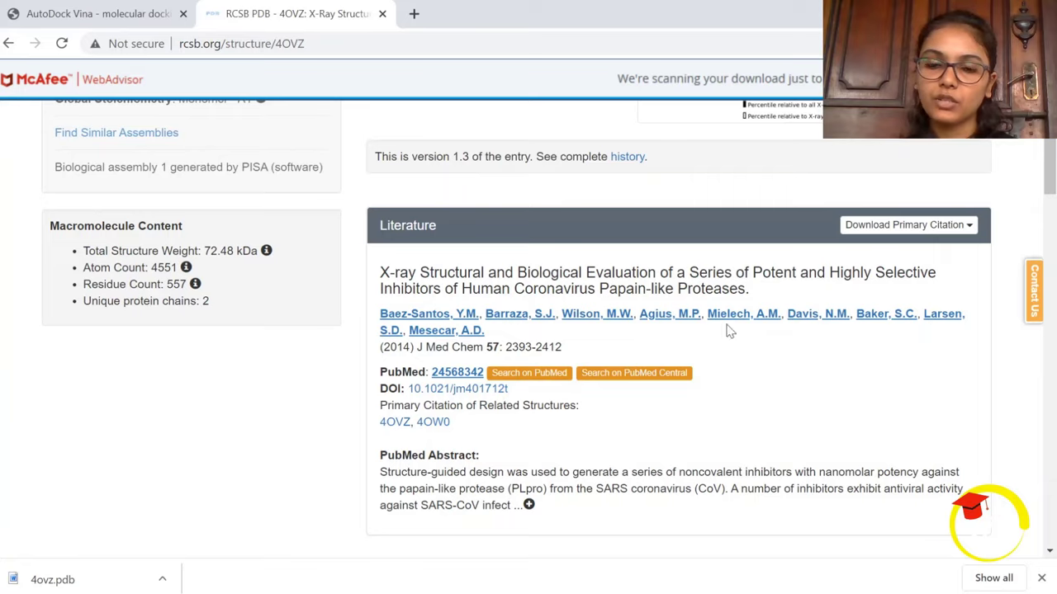
pyautogui.scroll(-6, 730, 331)
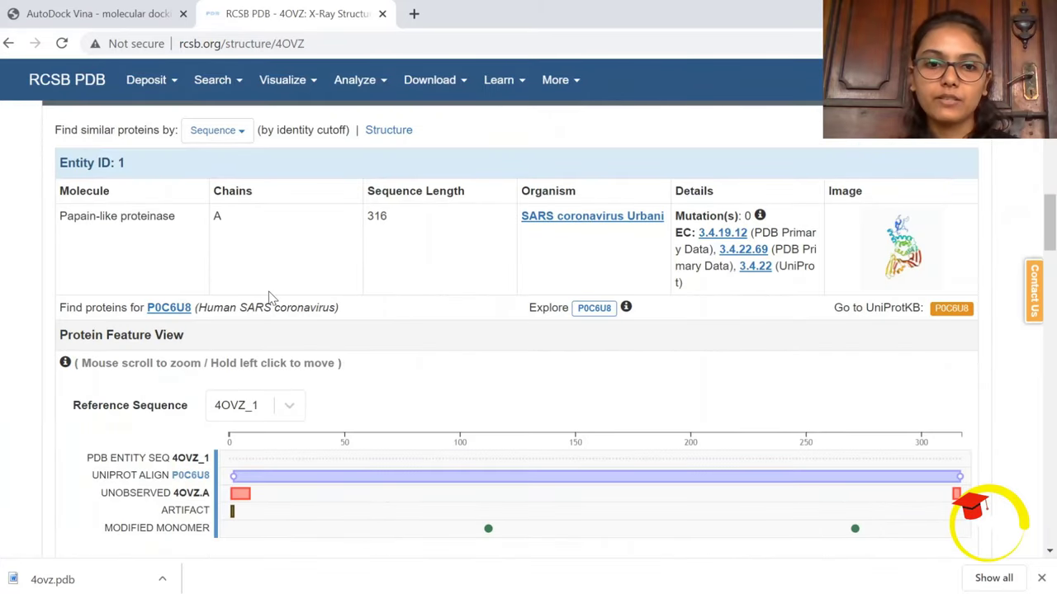
pyautogui.scroll(-3, 273, 302)
pyautogui.scroll(-3, 302, 353)
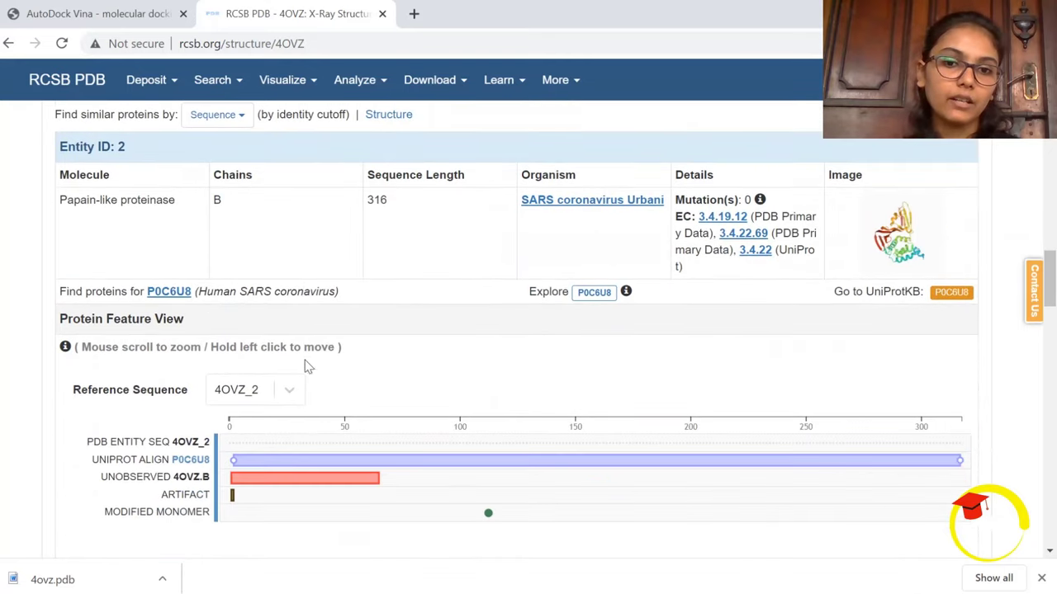
pyautogui.scroll(-3, 699, 292)
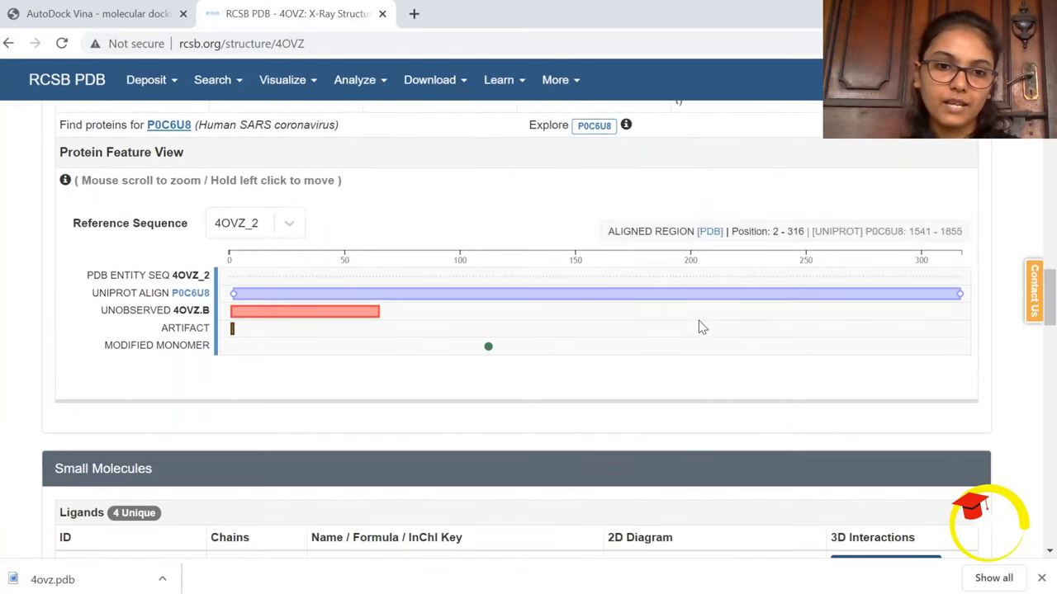
pyautogui.scroll(-1, 697, 315)
pyautogui.scroll(-4, 1054, 240)
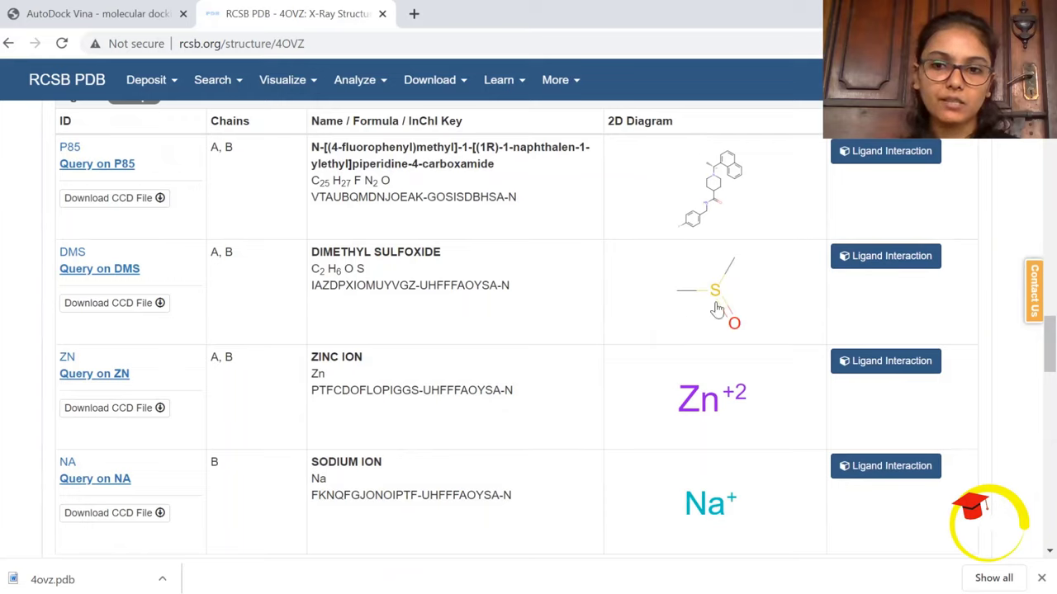
# - View the enlarged 2D diagram of ligand P85 in full and close it
pyautogui.click(734, 175)
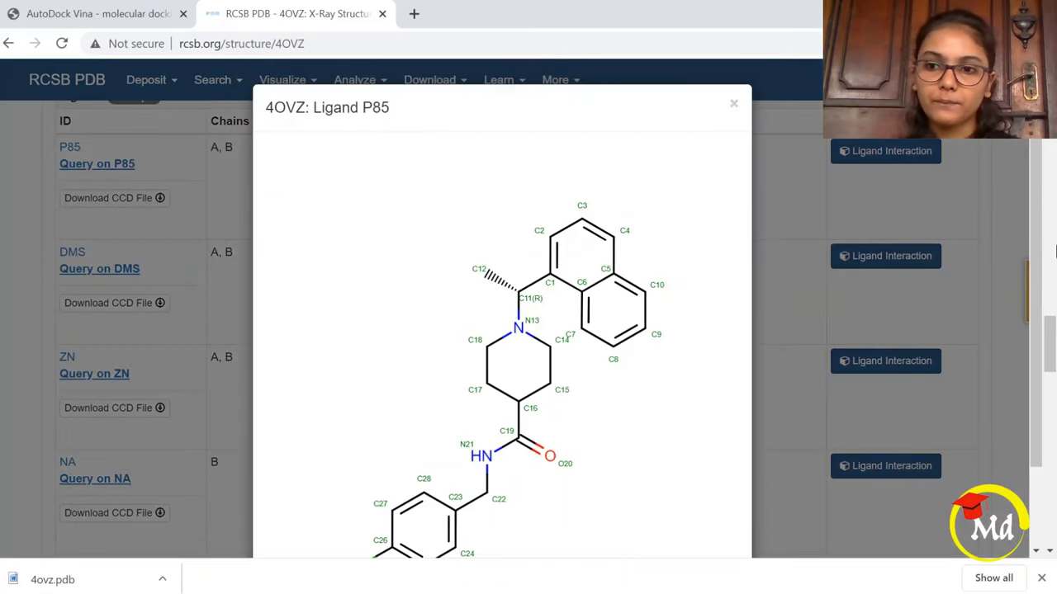
pyautogui.scroll(-2, 1048, 256)
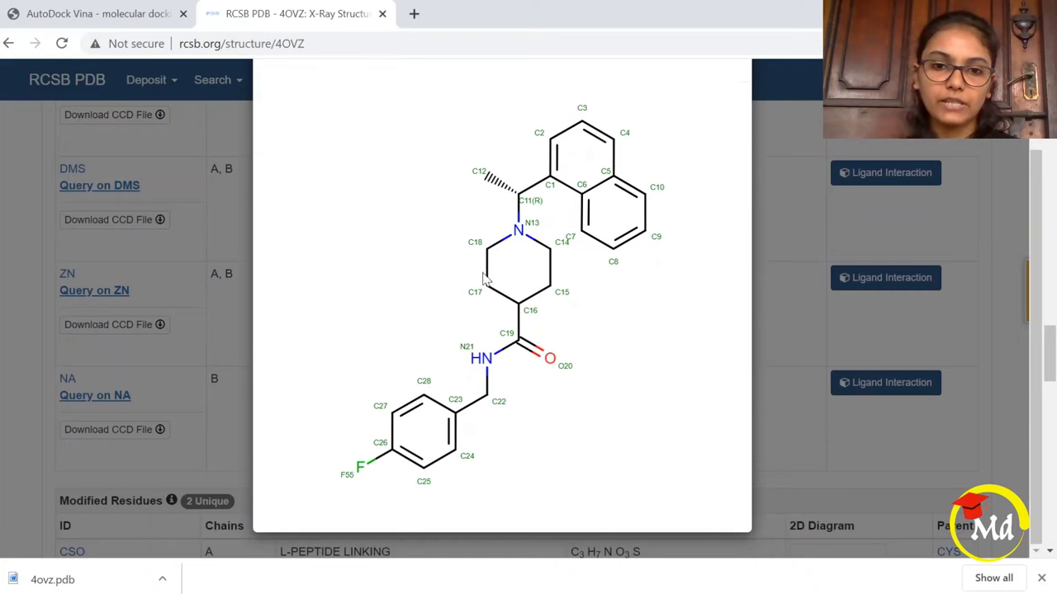
pyautogui.scroll(2, 710, 157)
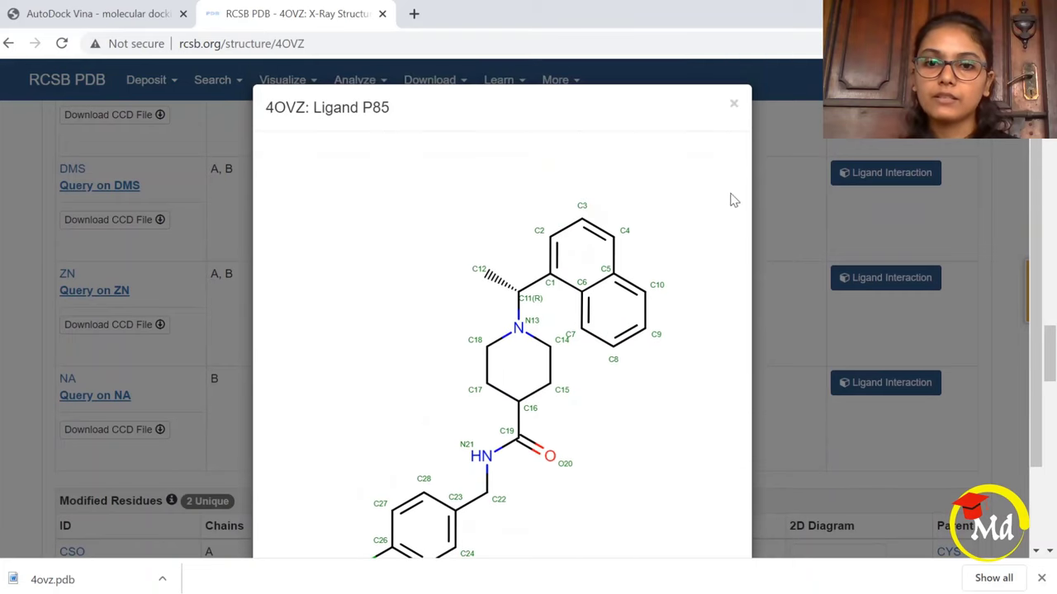
pyautogui.click(734, 103)
# - Inspect ligand P85's interactions and the listed components in the 3D ligand interaction view, and return to the 4OVZ structure summary
pyautogui.scroll(3, 627, 225)
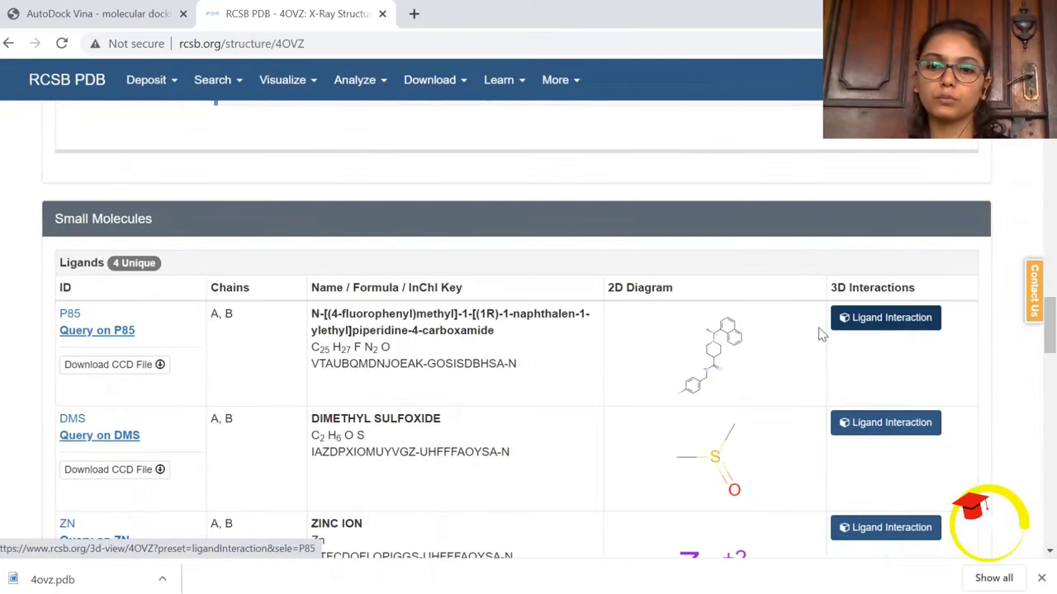
pyautogui.click(923, 324)
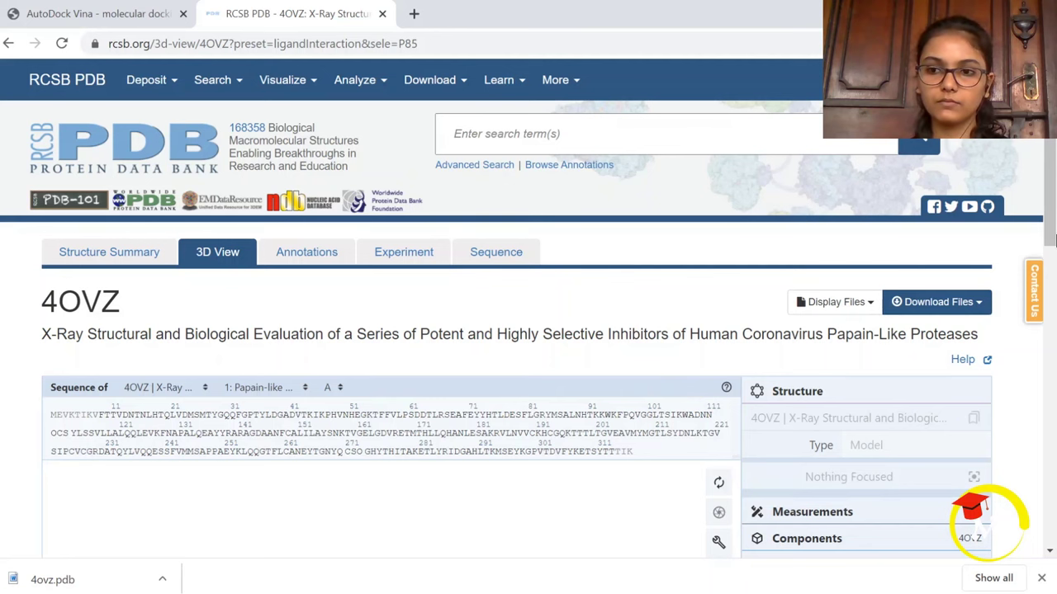
pyautogui.scroll(-5, 1048, 231)
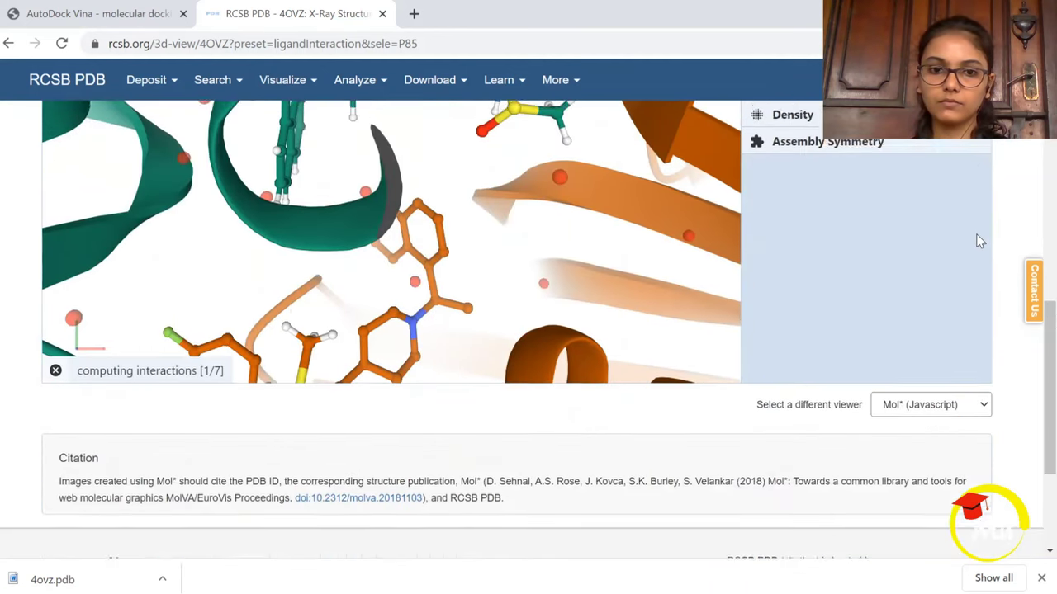
pyautogui.scroll(4, 980, 241)
pyautogui.scroll(1, 1051, 257)
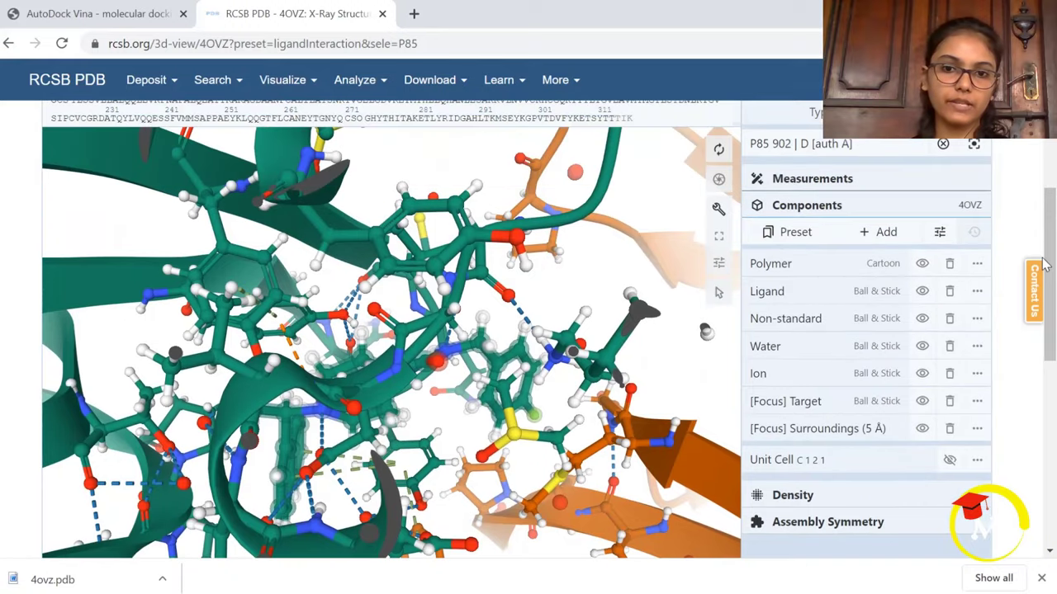
pyautogui.scroll(-1, 1052, 351)
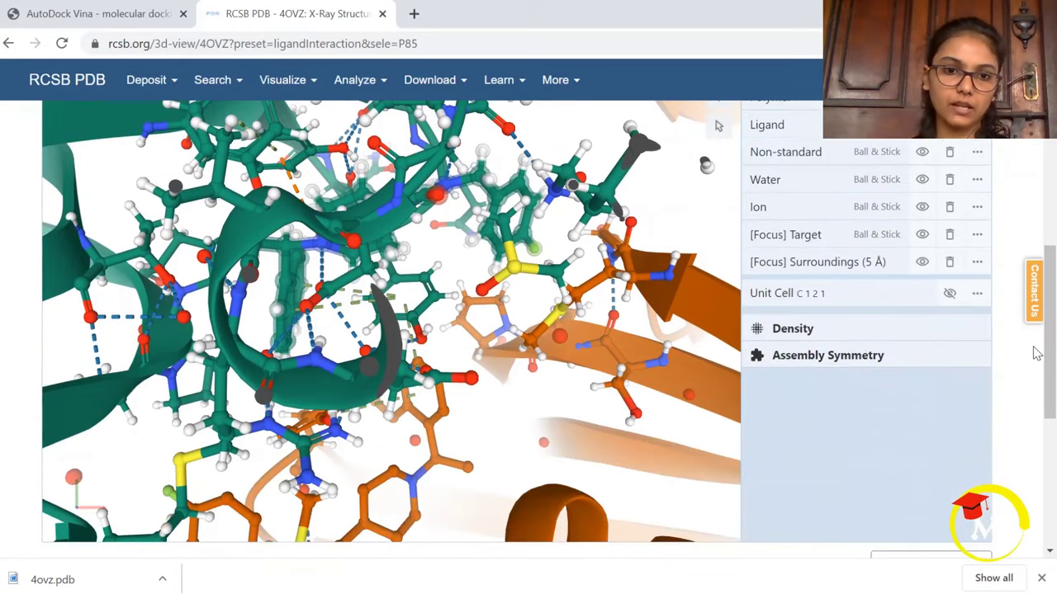
pyautogui.scroll(-5, 995, 345)
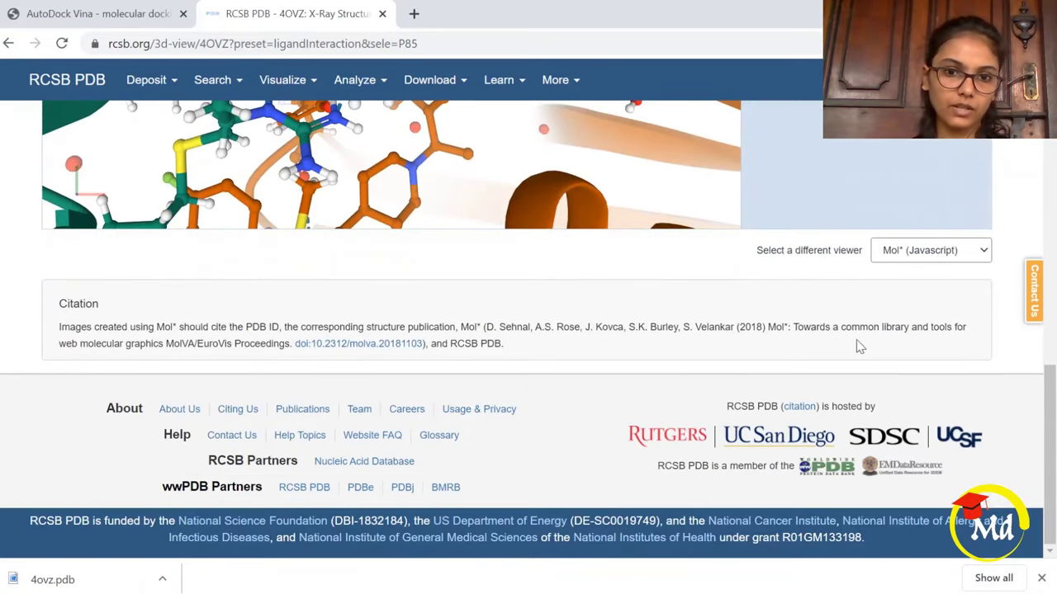
pyautogui.scroll(3, 727, 367)
pyautogui.scroll(2, 985, 340)
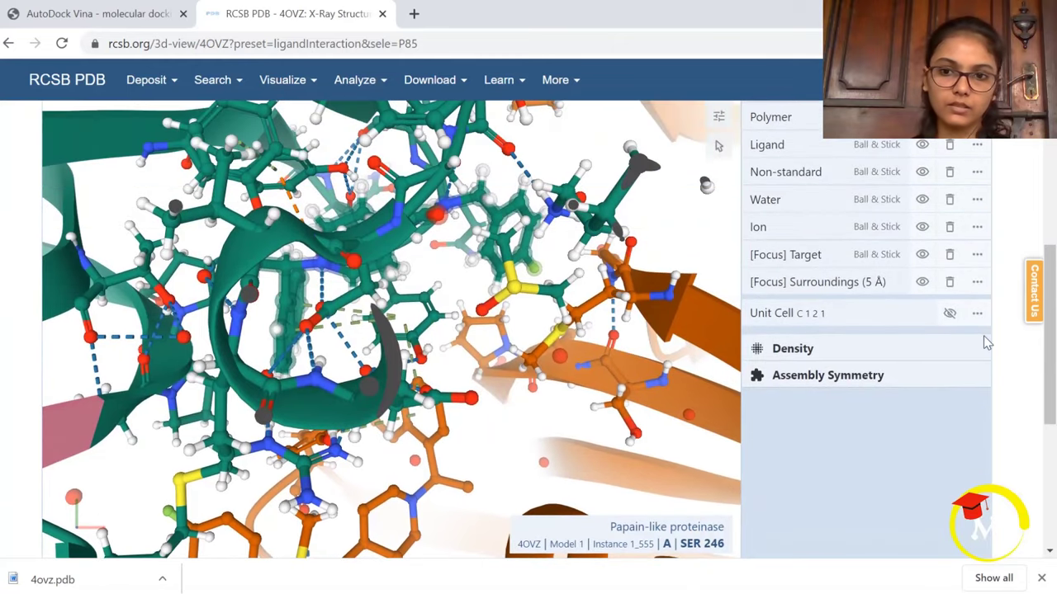
pyautogui.scroll(2, 984, 342)
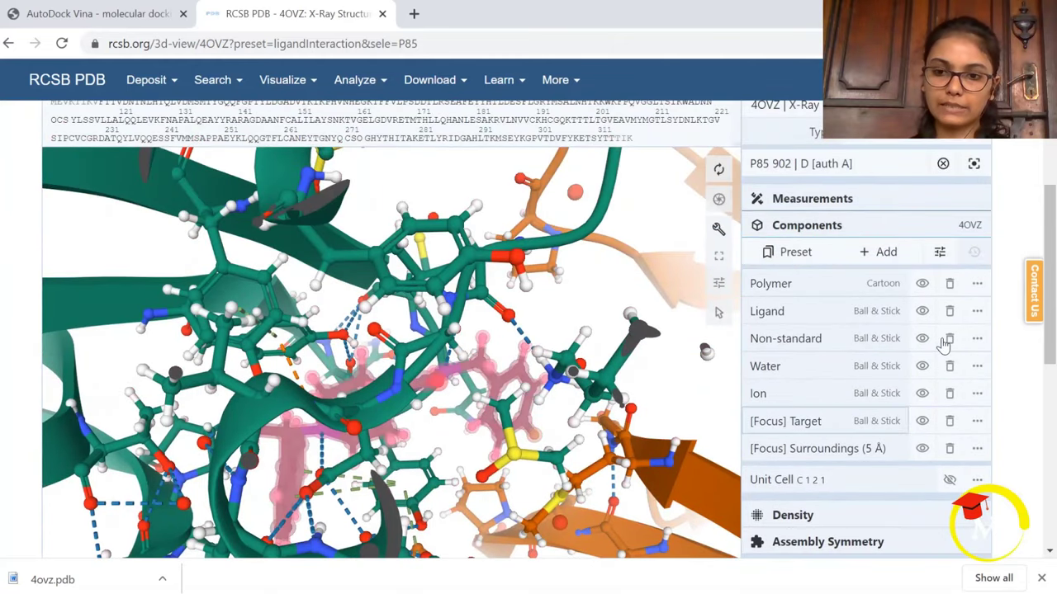
pyautogui.scroll(1, 1041, 229)
pyautogui.scroll(5, 1040, 230)
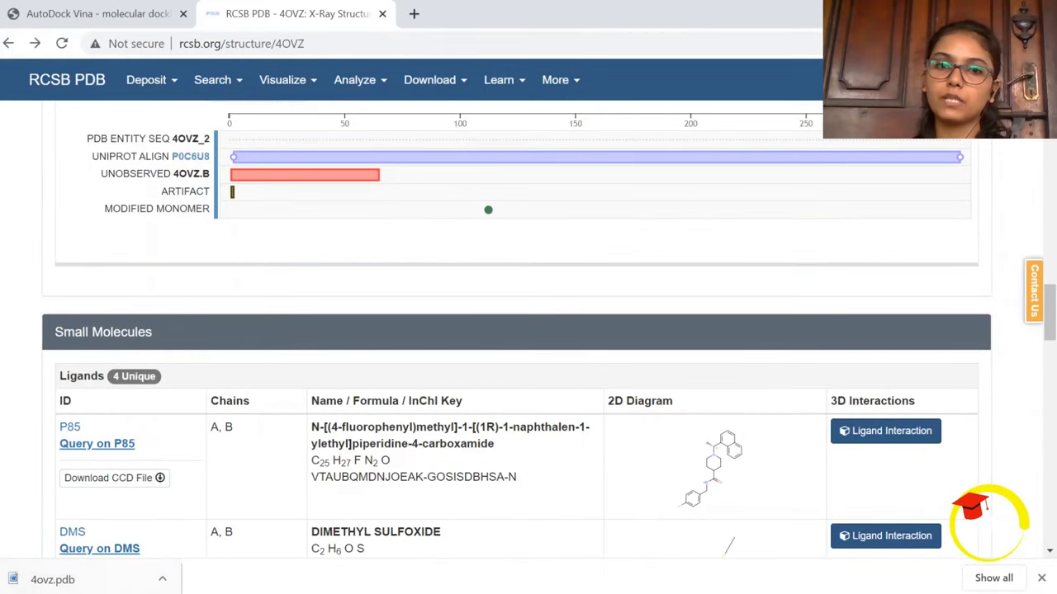
# - Open the ZINC database at zinc.docking.org in a new browser tab and go to its Substances page
pyautogui.click(414, 15)
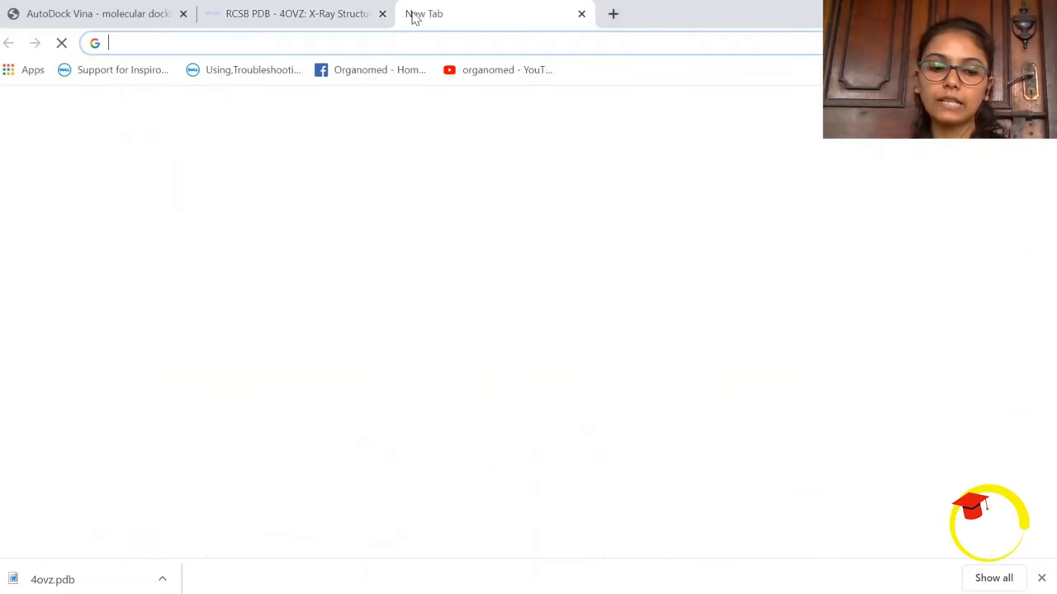
pyautogui.write('zinc.docking.org')
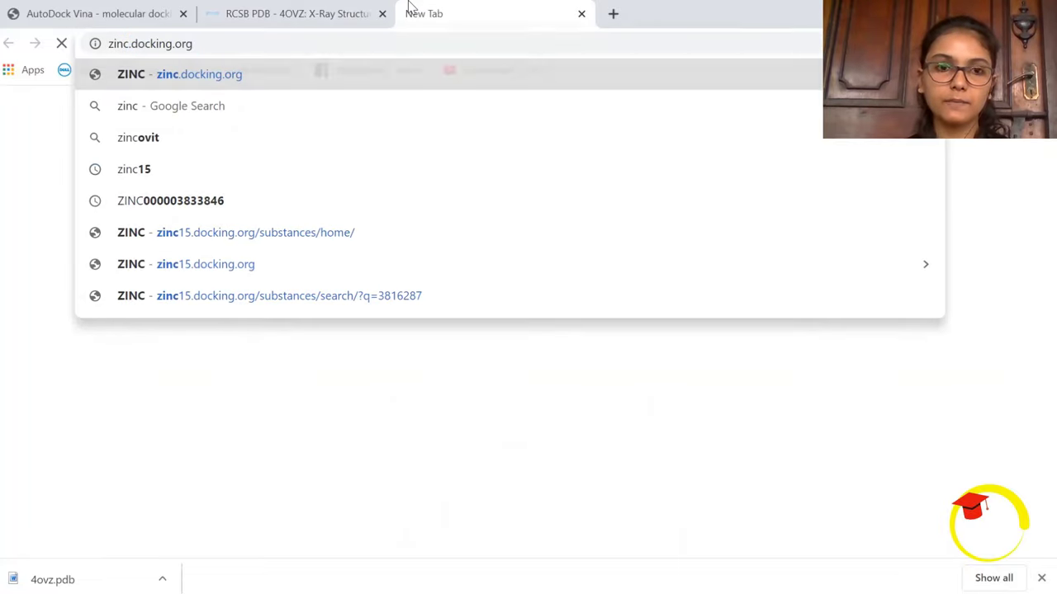
pyautogui.press('Return')
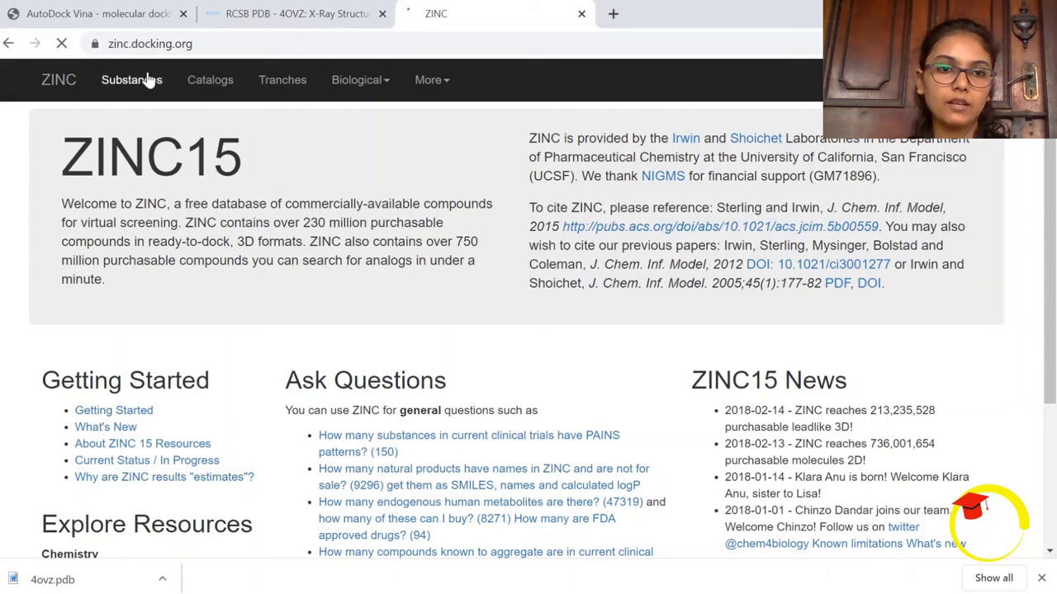
pyautogui.click(145, 97)
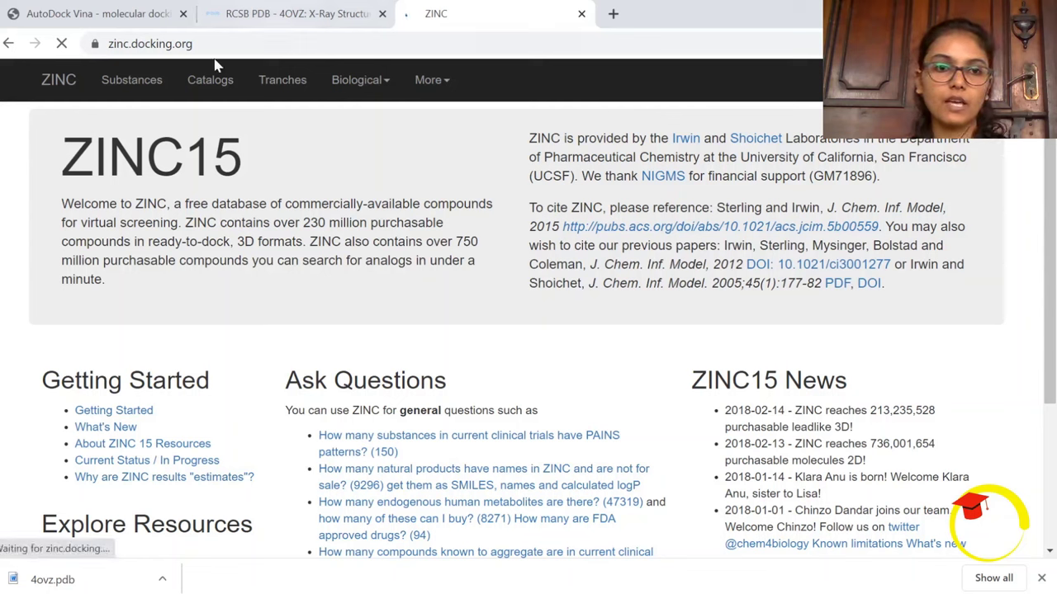
pyautogui.click(149, 81)
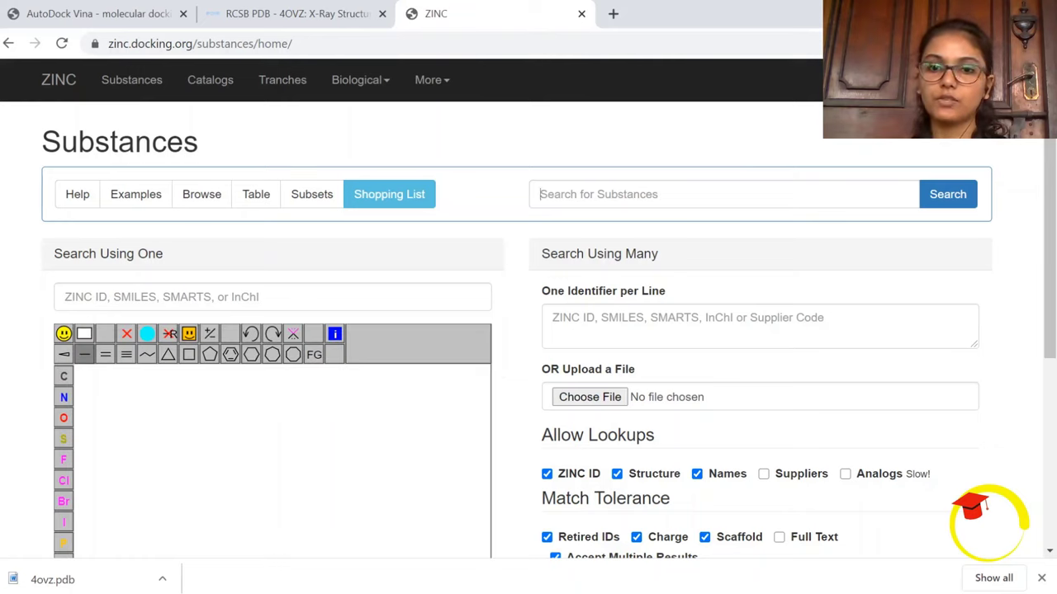
# - Search the ZINC substances for ID 3816287
pyautogui.write('38162')
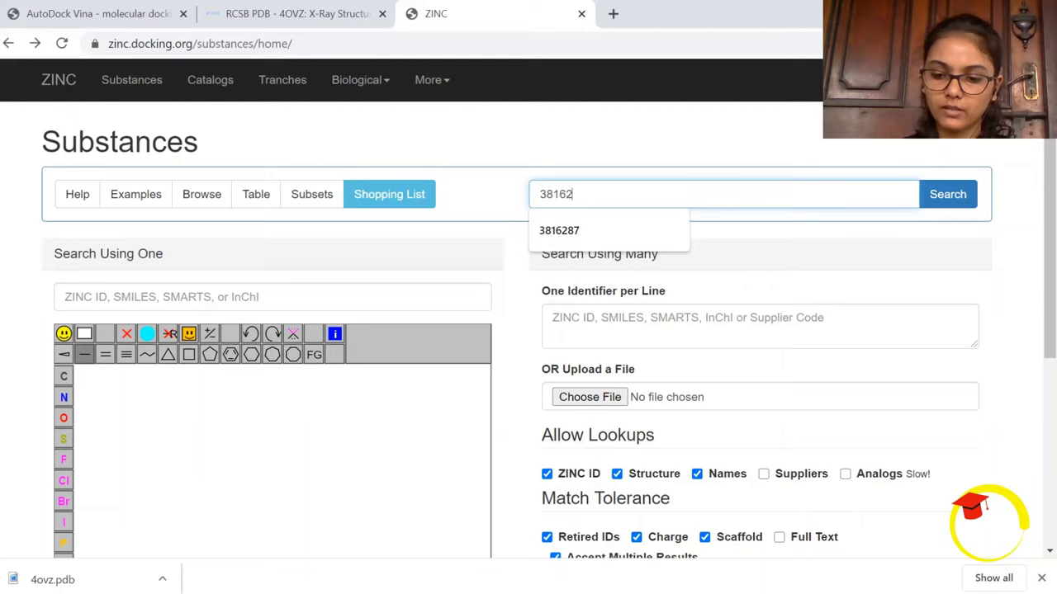
pyautogui.write('7')
pyautogui.press('BackSpace')
pyautogui.write('87')
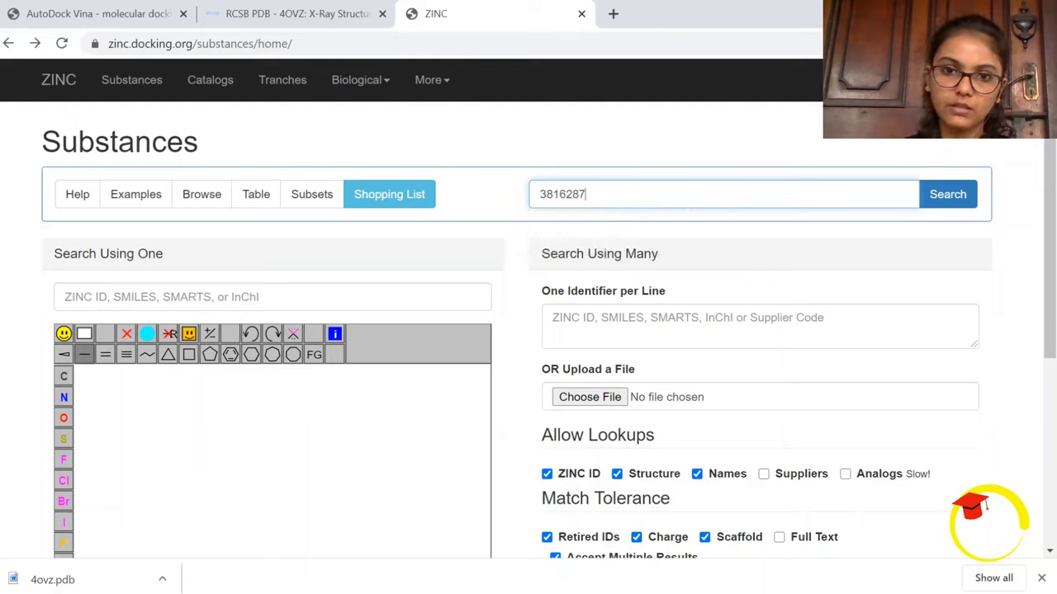
pyautogui.click(964, 209)
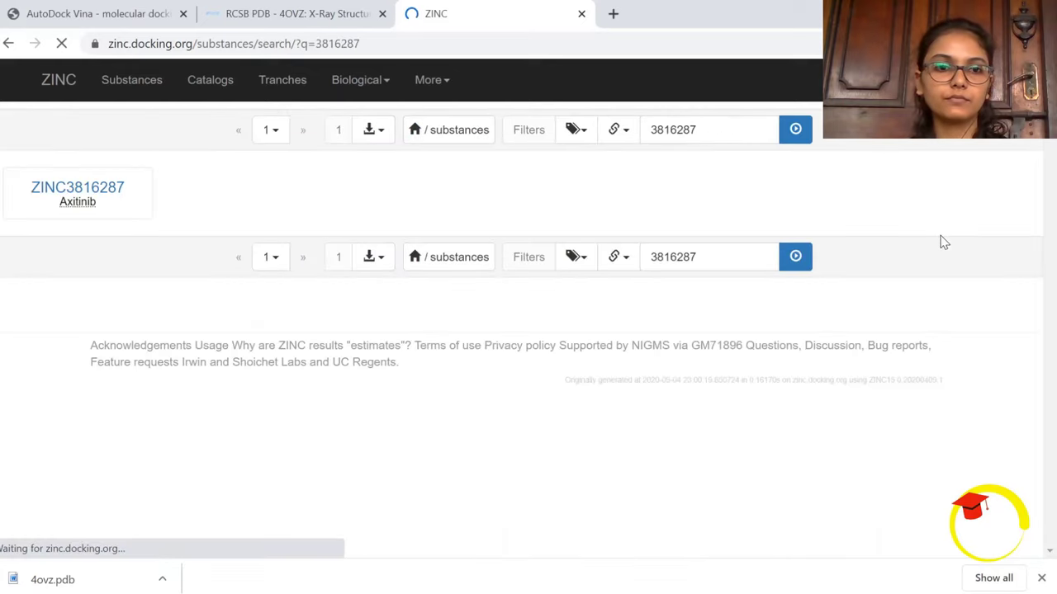
# - Open the ZINC3816287 (Axitinib) entry from the search results and download the compound in SDF format
pyautogui.click(97, 194)
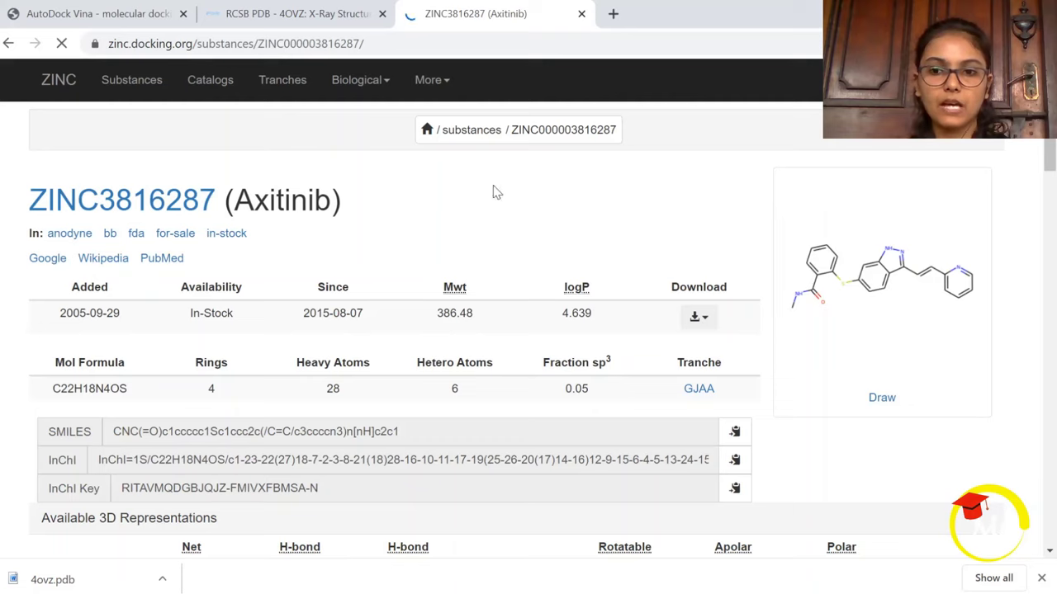
pyautogui.click(700, 319)
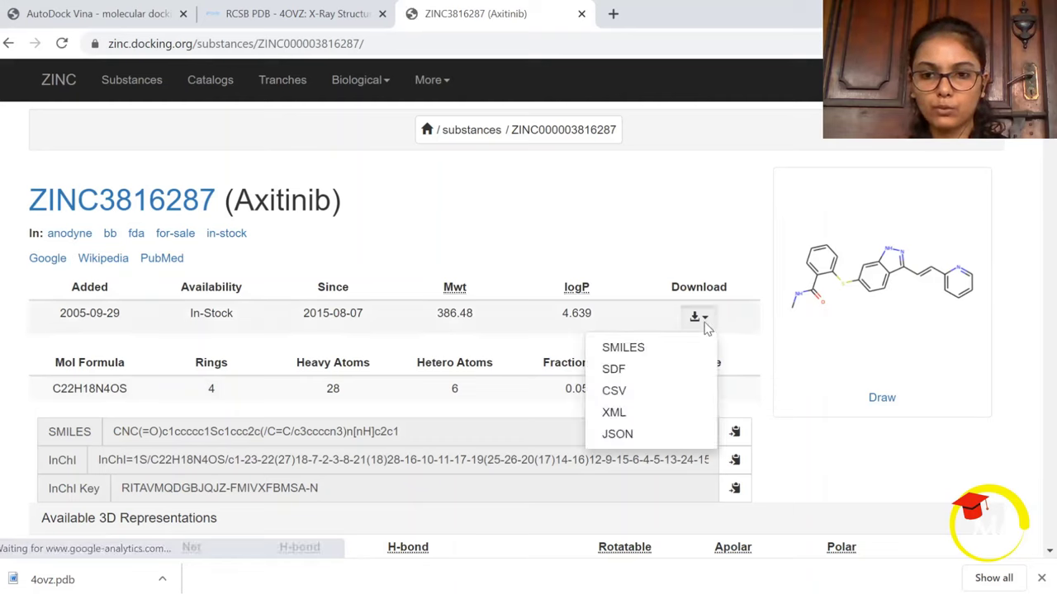
pyautogui.click(614, 371)
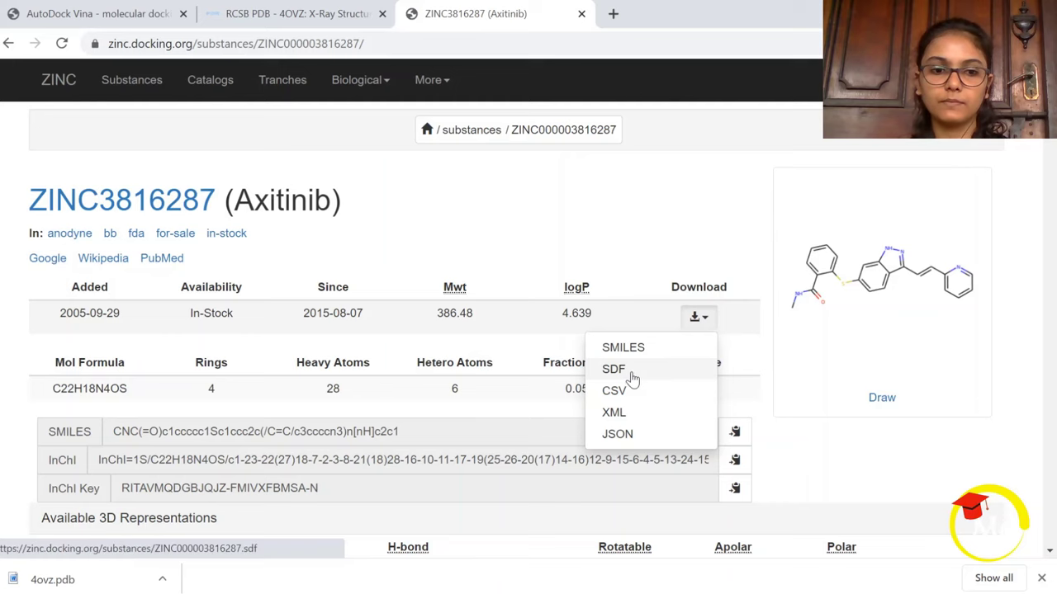
pyautogui.scroll(-2, 1053, 308)
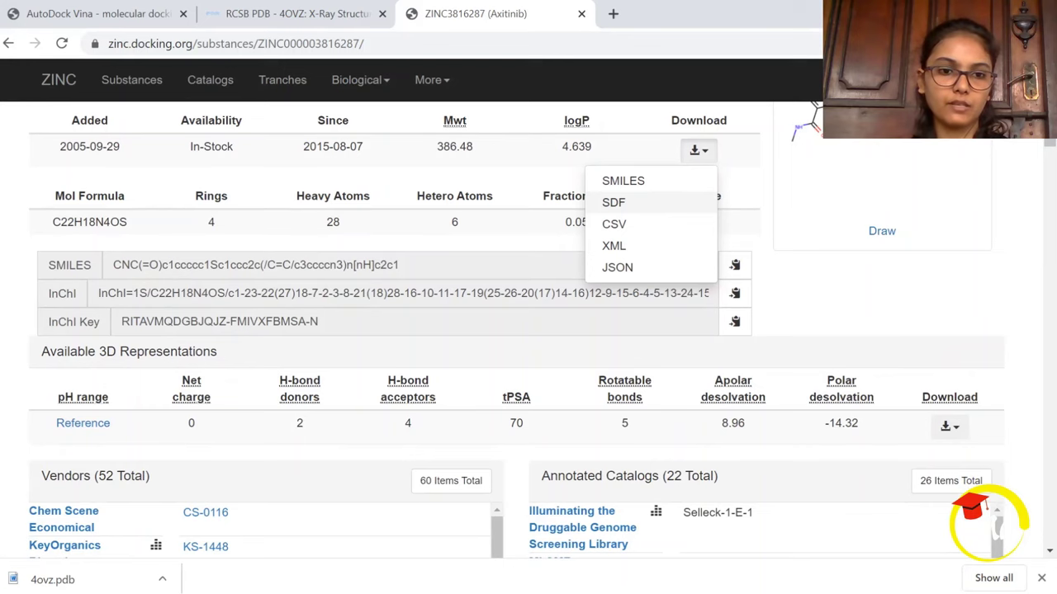
pyautogui.scroll(-3, 763, 355)
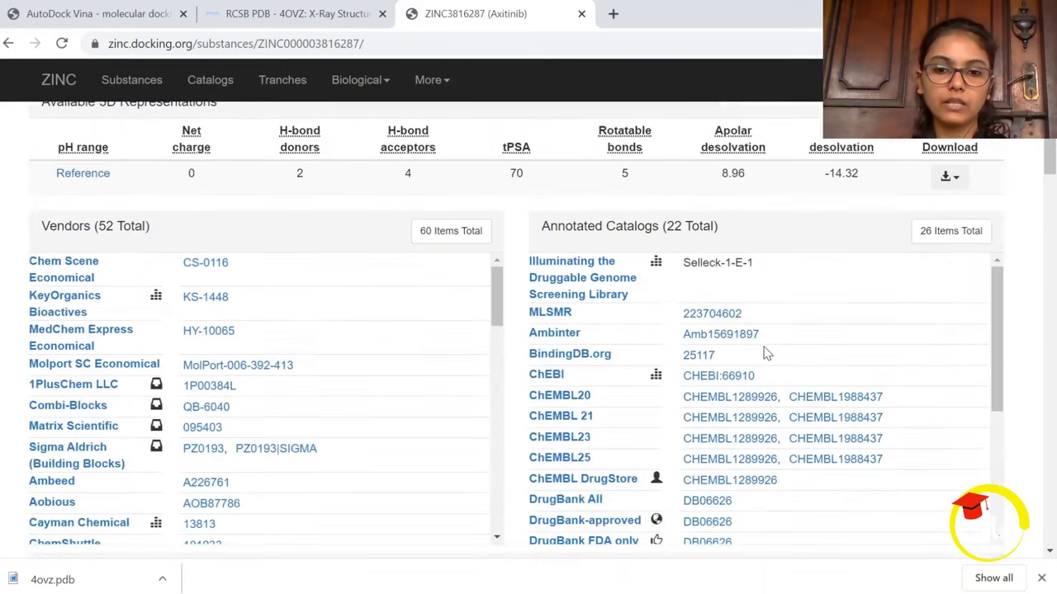
pyautogui.scroll(-5, 364, 384)
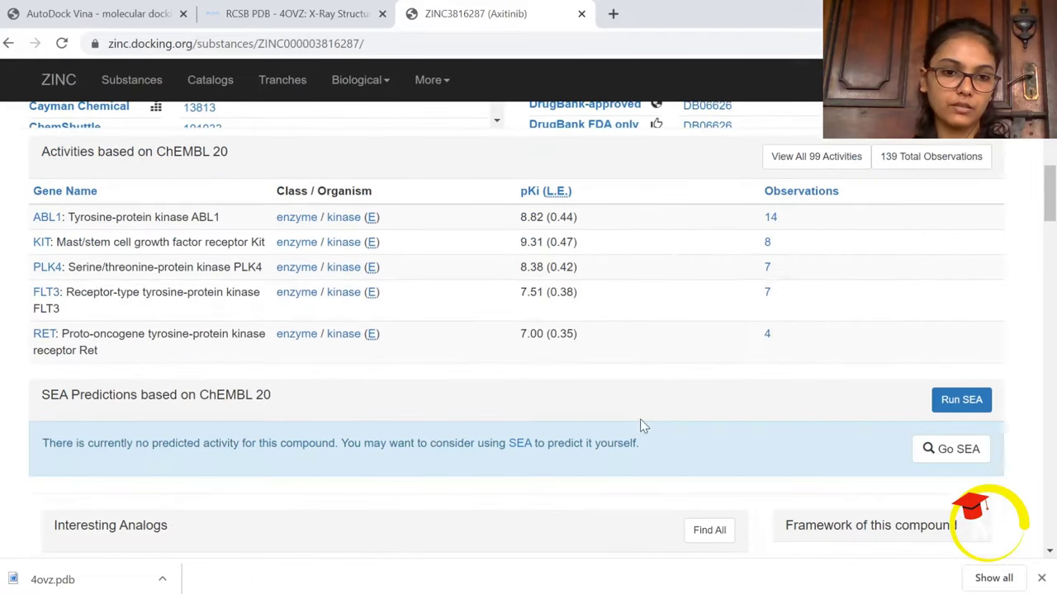
pyautogui.scroll(-3, 520, 355)
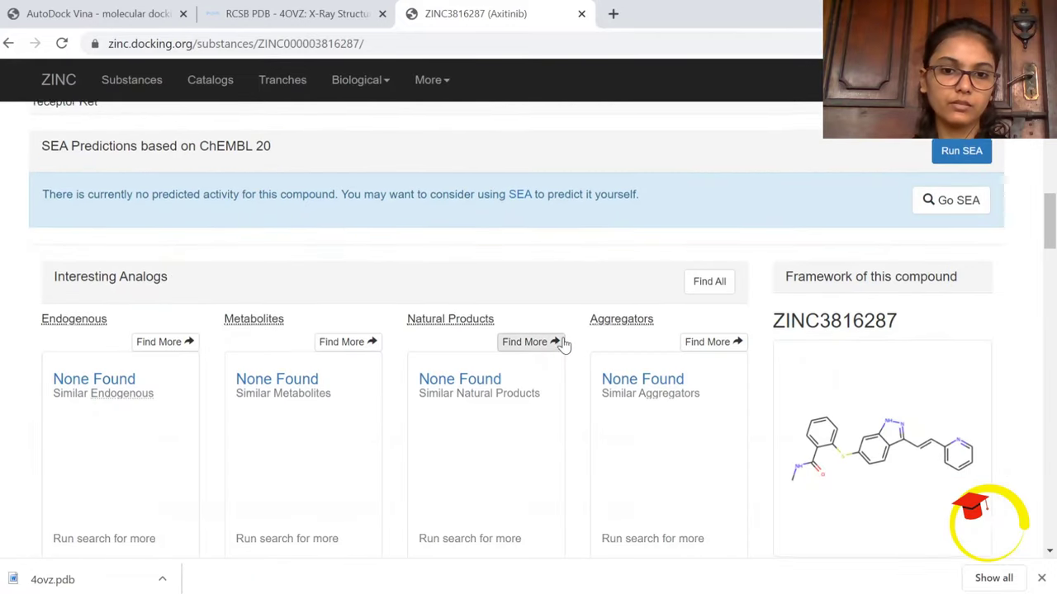
pyautogui.scroll(5, 559, 345)
pyautogui.scroll(6, 633, 328)
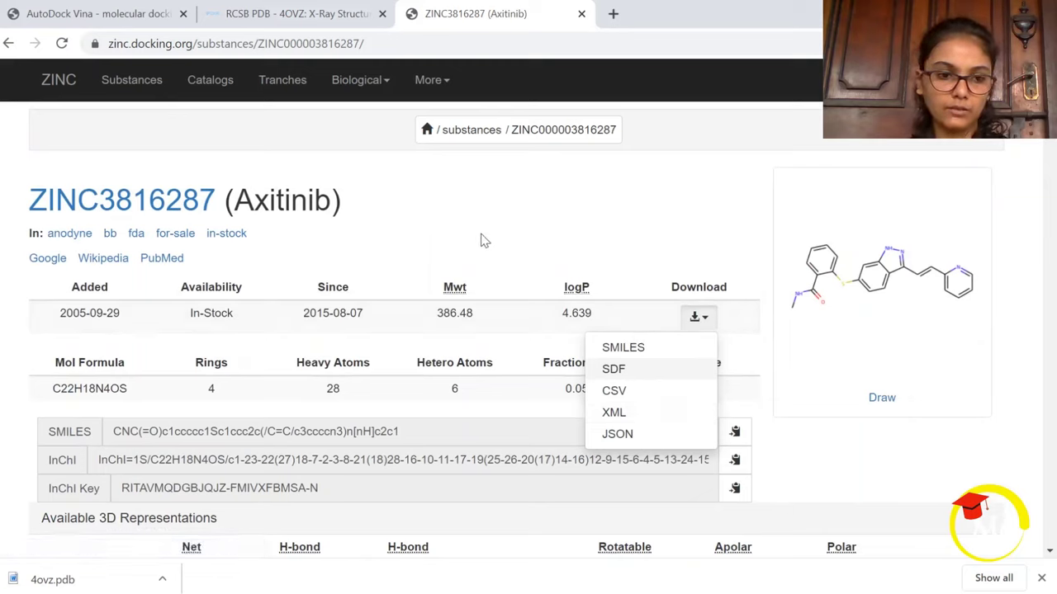
pyautogui.click(614, 371)
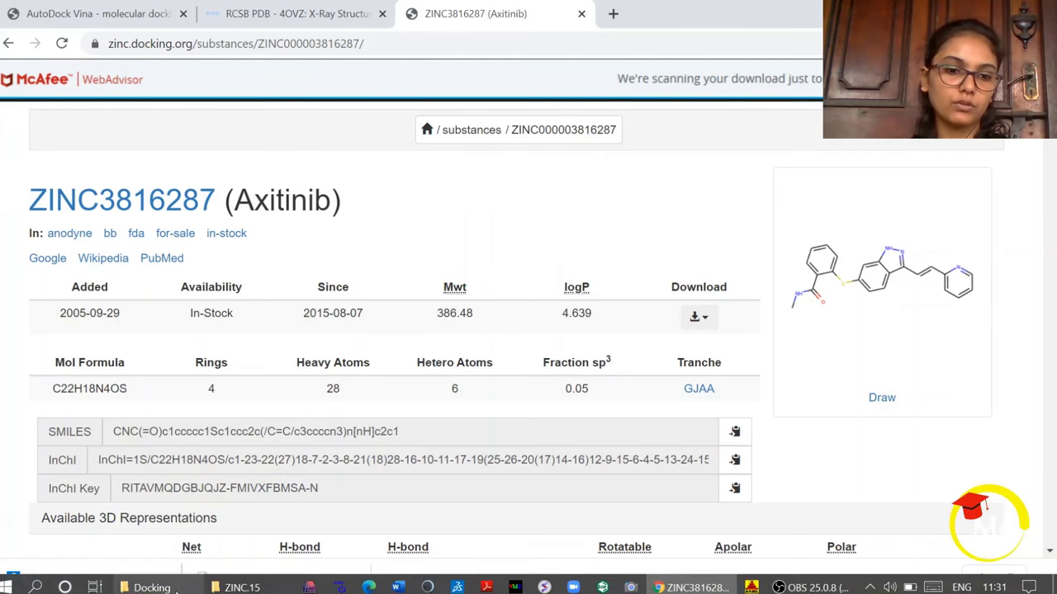
pyautogui.click(152, 587)
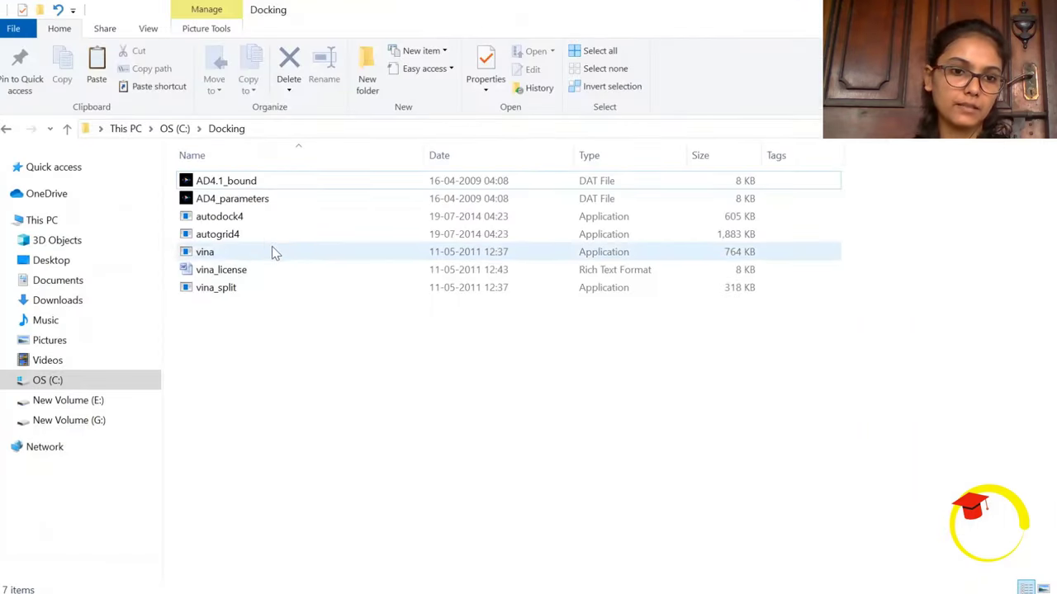
pyautogui.click(66, 301)
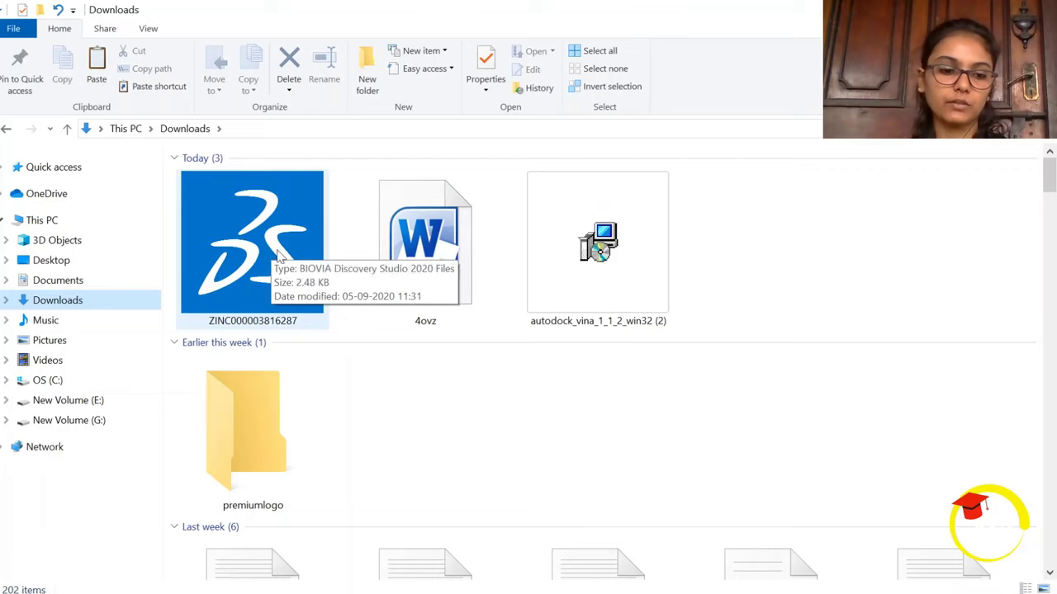
pyautogui.click(436, 282)
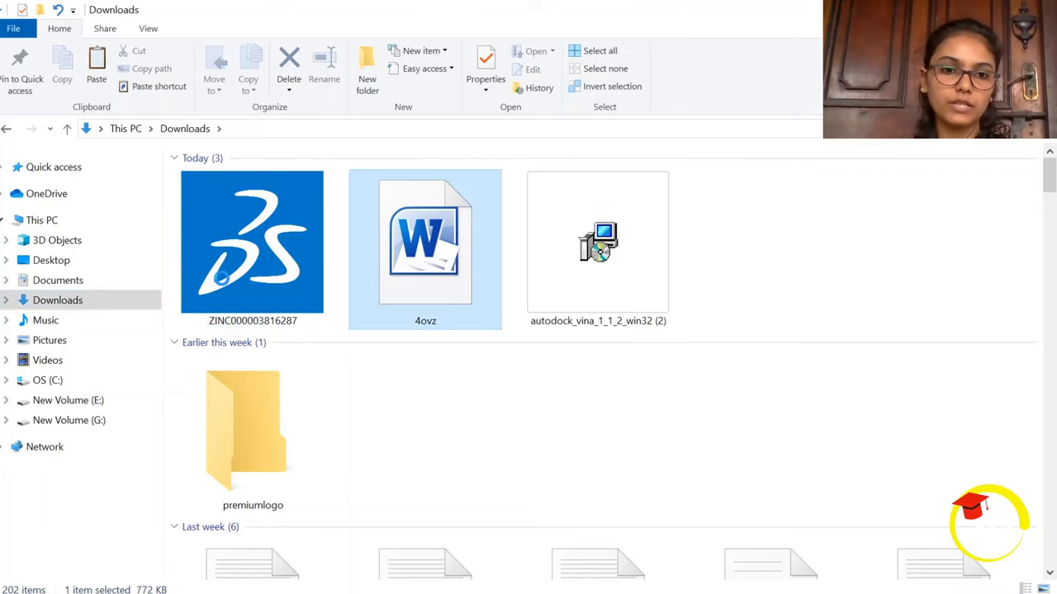
pyautogui.doubleClick(281, 285)
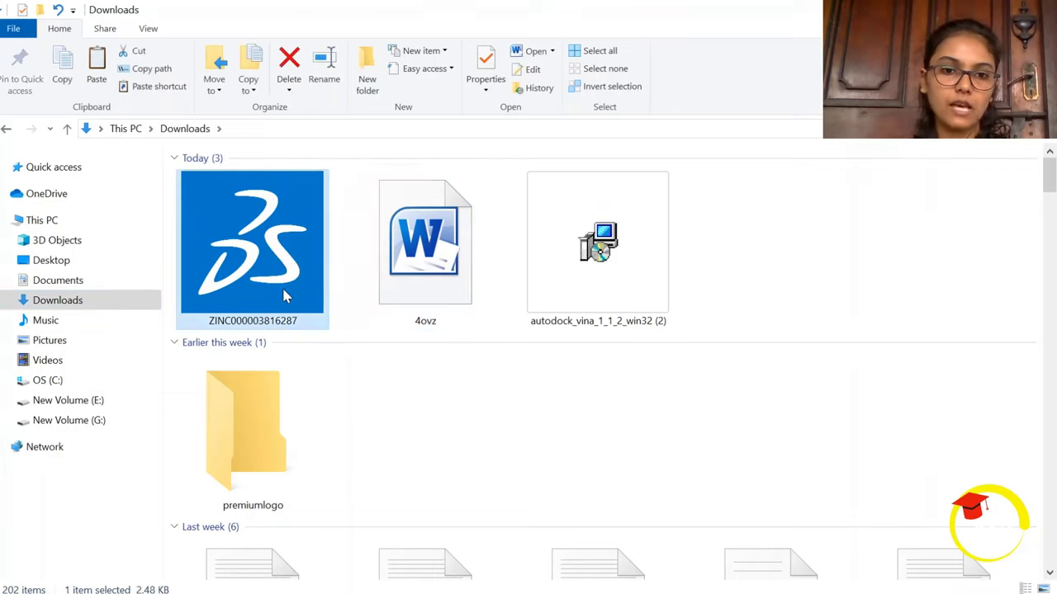
pyautogui.rightClick(463, 282)
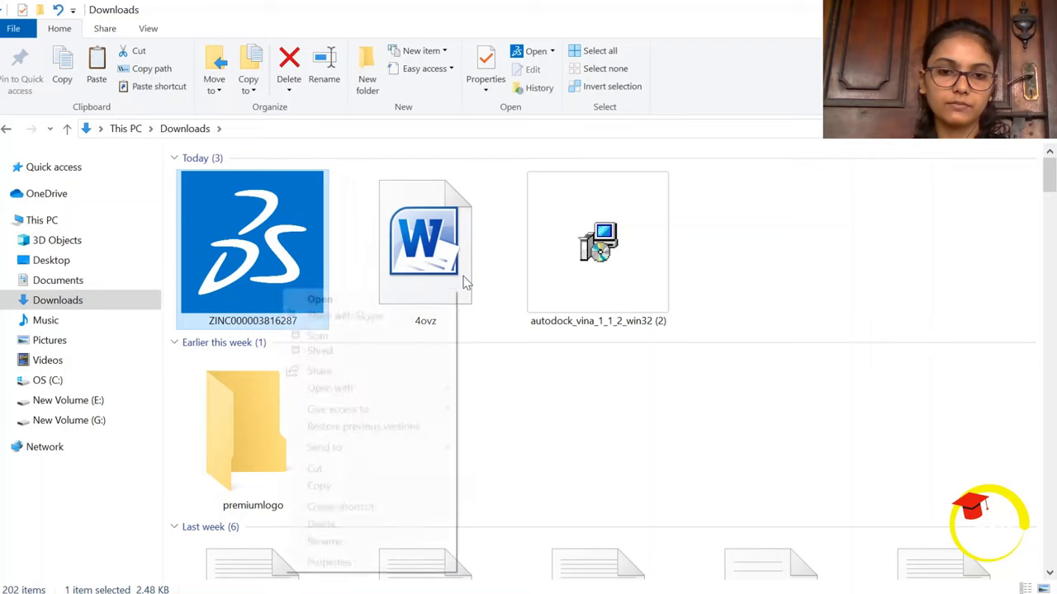
pyautogui.click(855, 312)
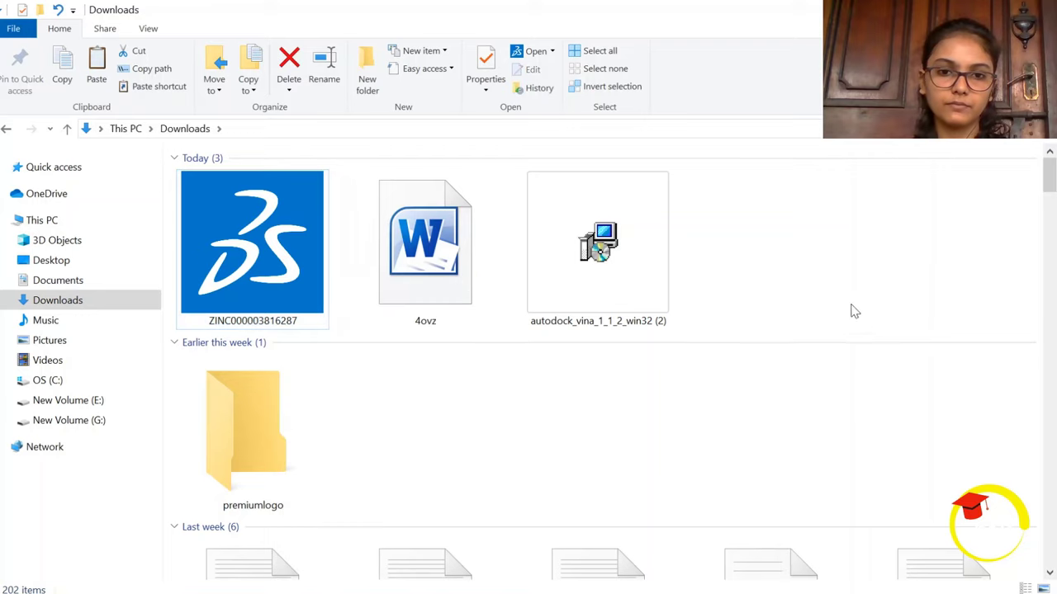
pyautogui.click(421, 278)
pyautogui.keyDown('ctrl'); pyautogui.click(272, 261); pyautogui.keyUp('ctrl')
pyautogui.rightClick(266, 253)
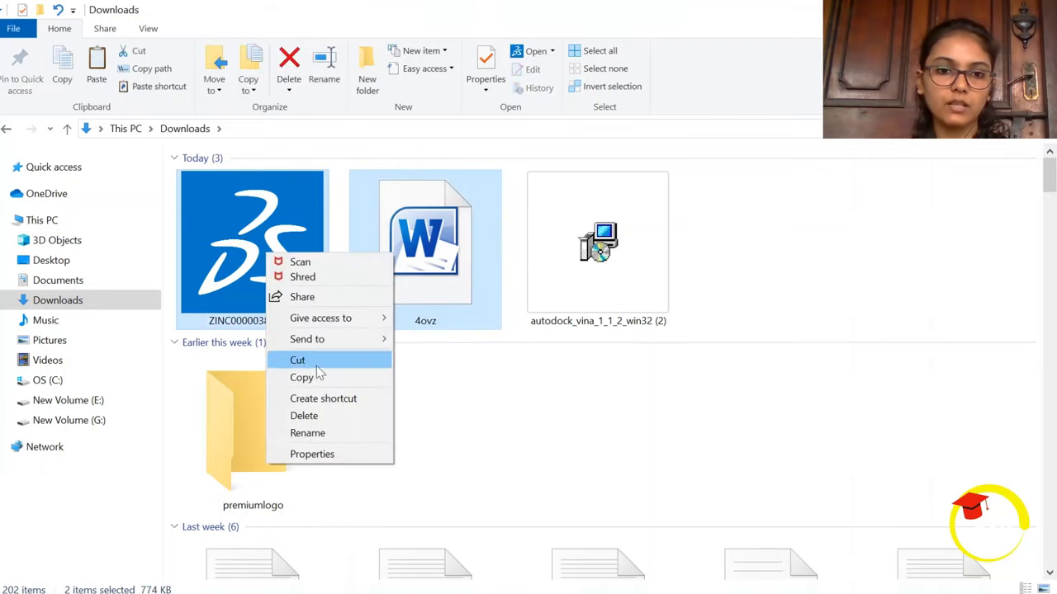
pyautogui.click(331, 381)
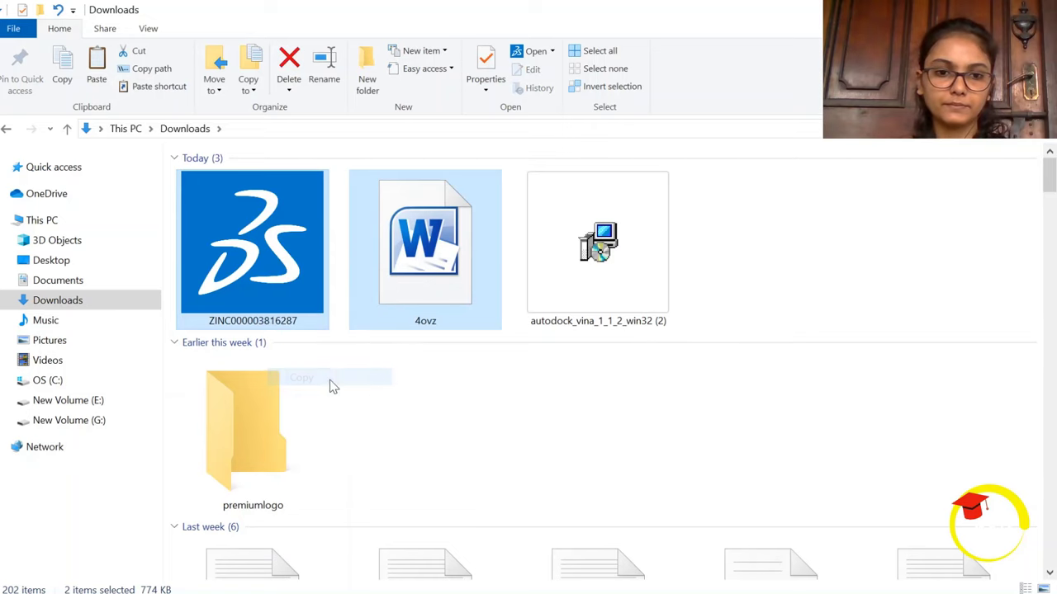
# - Paste the copied protein and ligand files into the Docking folder on drive C
pyautogui.click(49, 381)
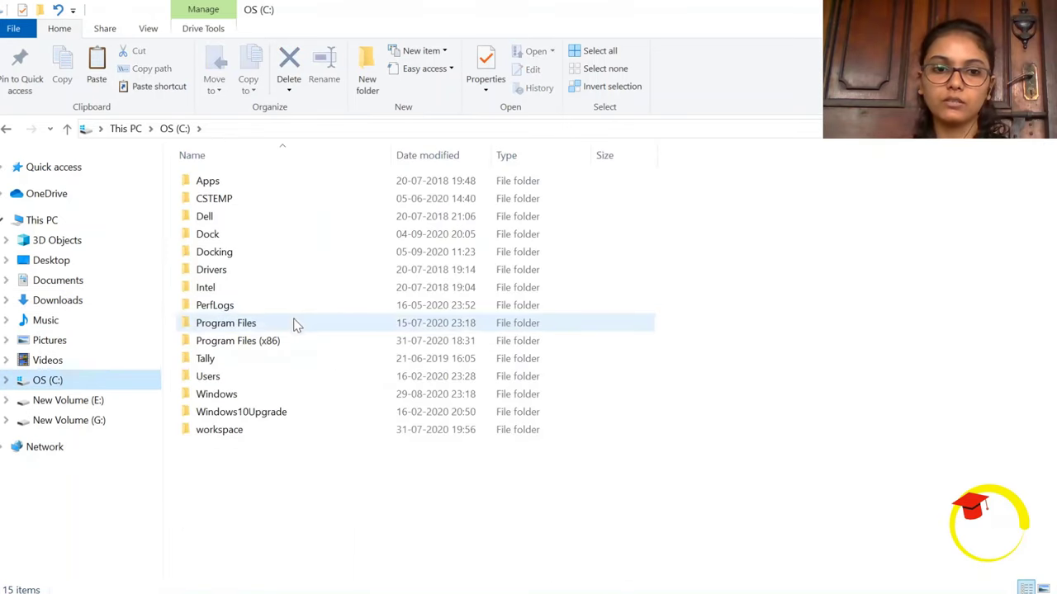
pyautogui.doubleClick(295, 343)
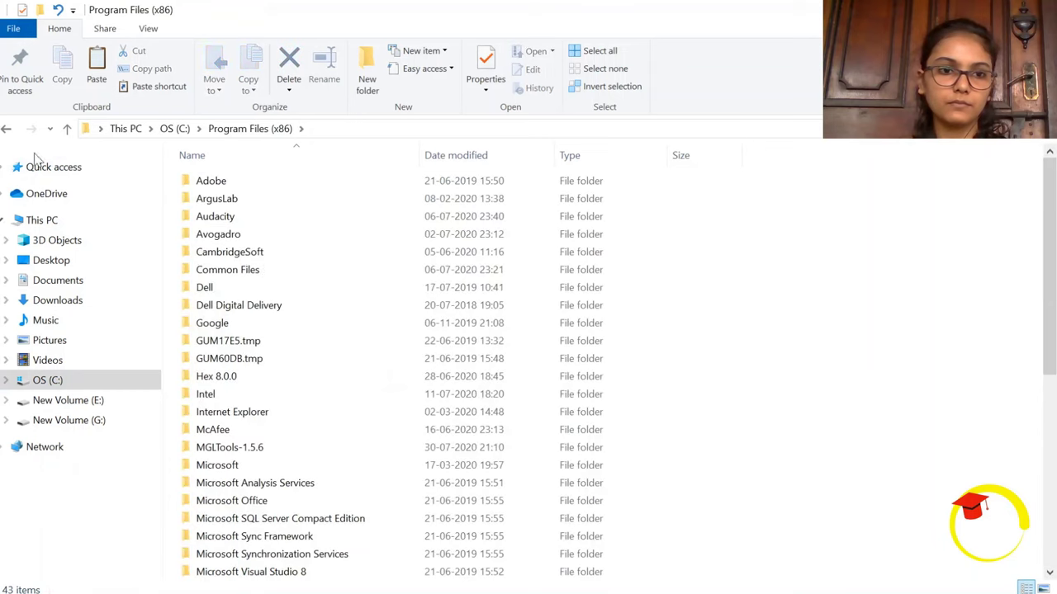
pyautogui.click(66, 129)
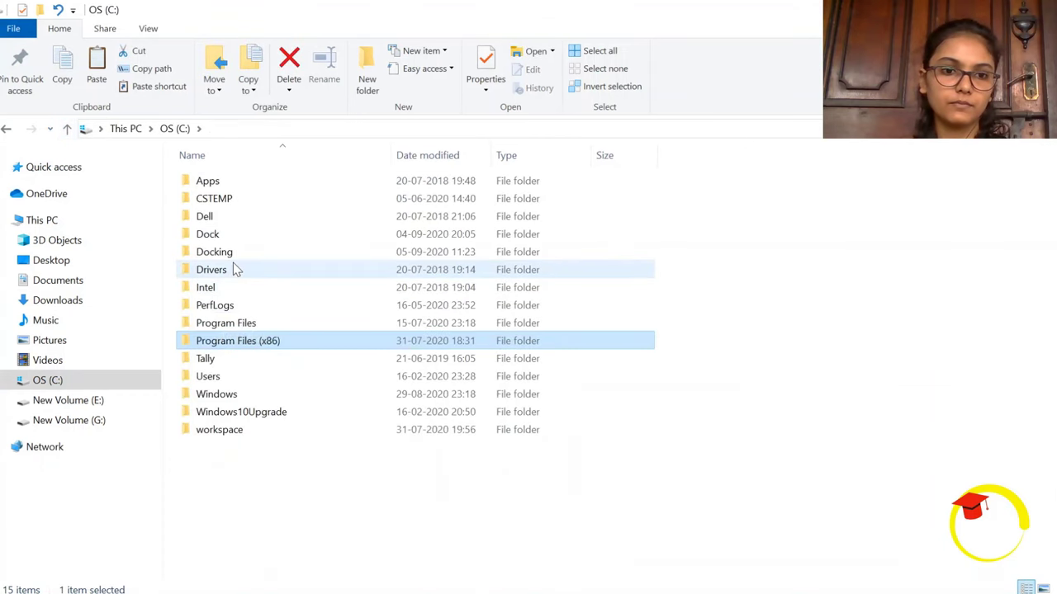
pyautogui.doubleClick(241, 255)
pyautogui.rightClick(575, 402)
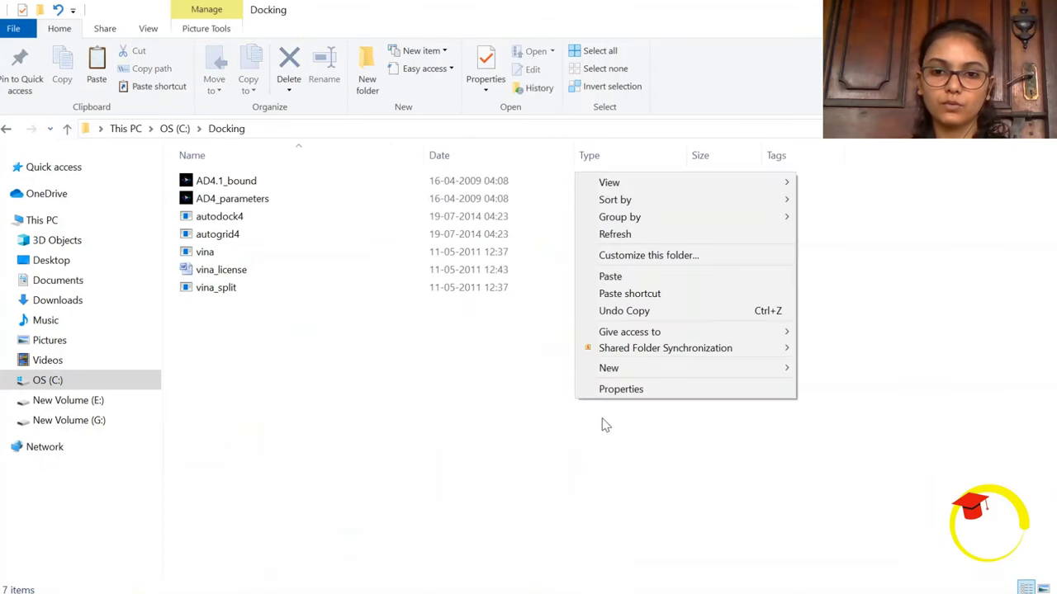
pyautogui.click(648, 277)
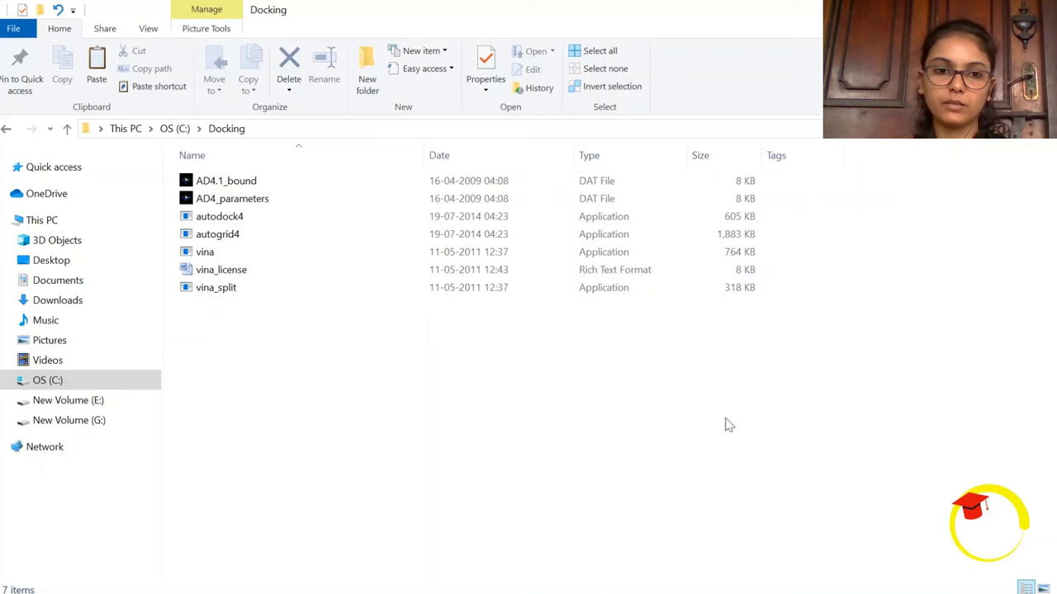
pyautogui.click(962, 357)
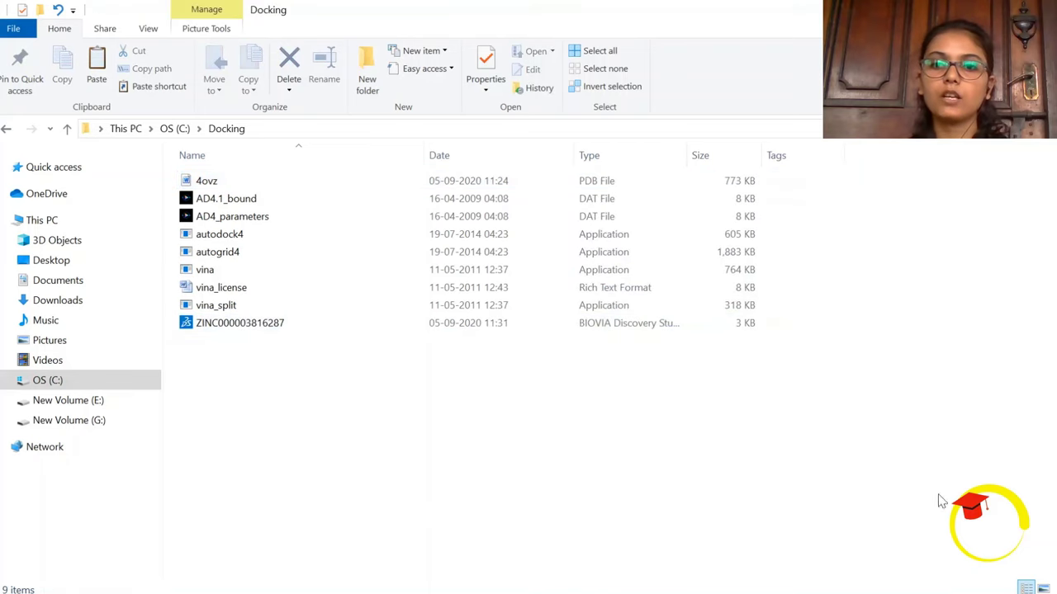
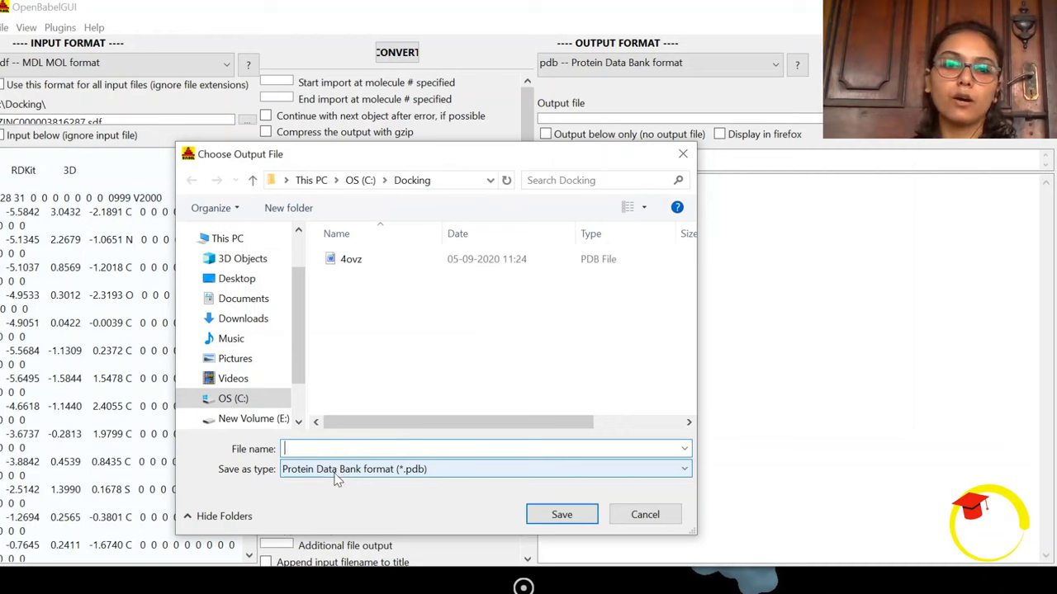
pyautogui.click(330, 450)
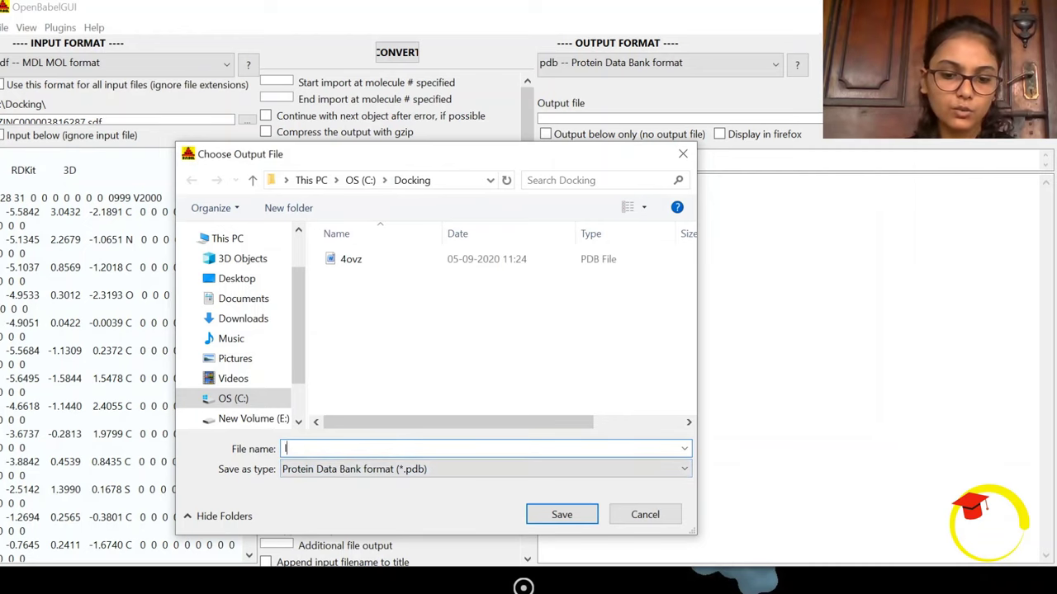
pyautogui.write('ligand')
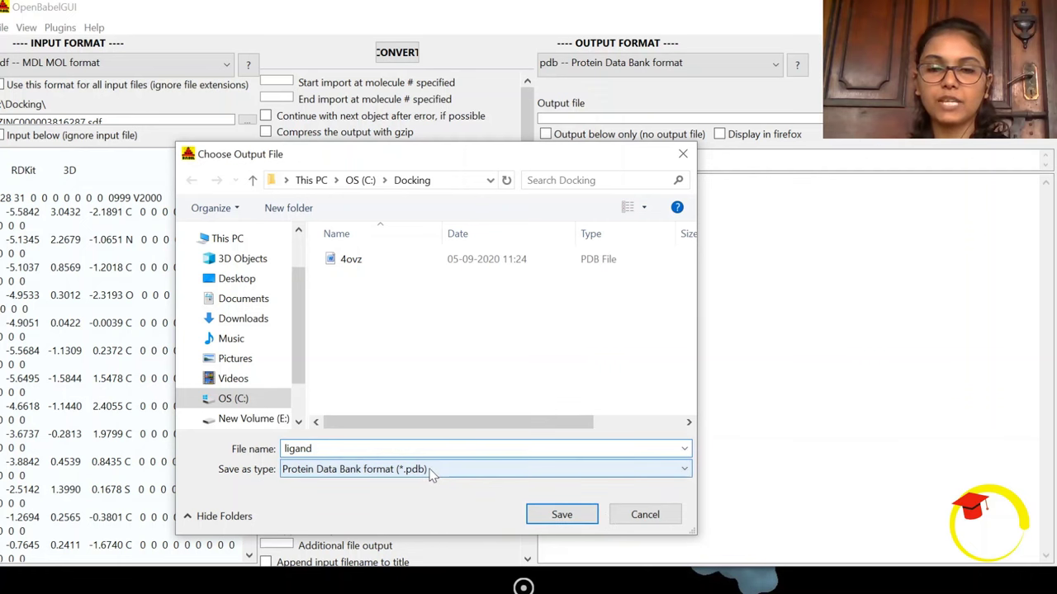
pyautogui.click(561, 514)
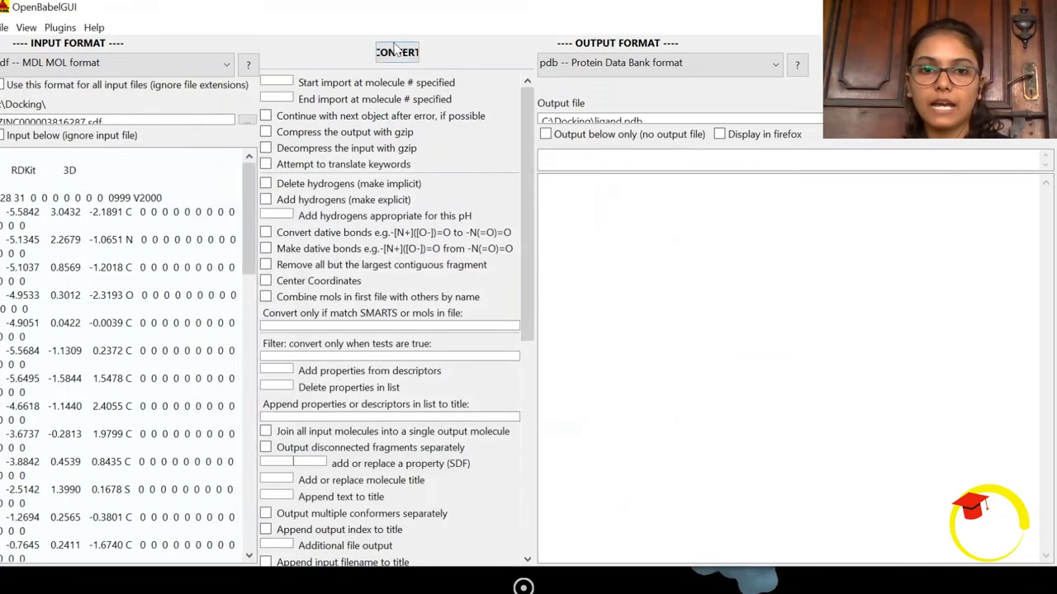
pyautogui.click(400, 55)
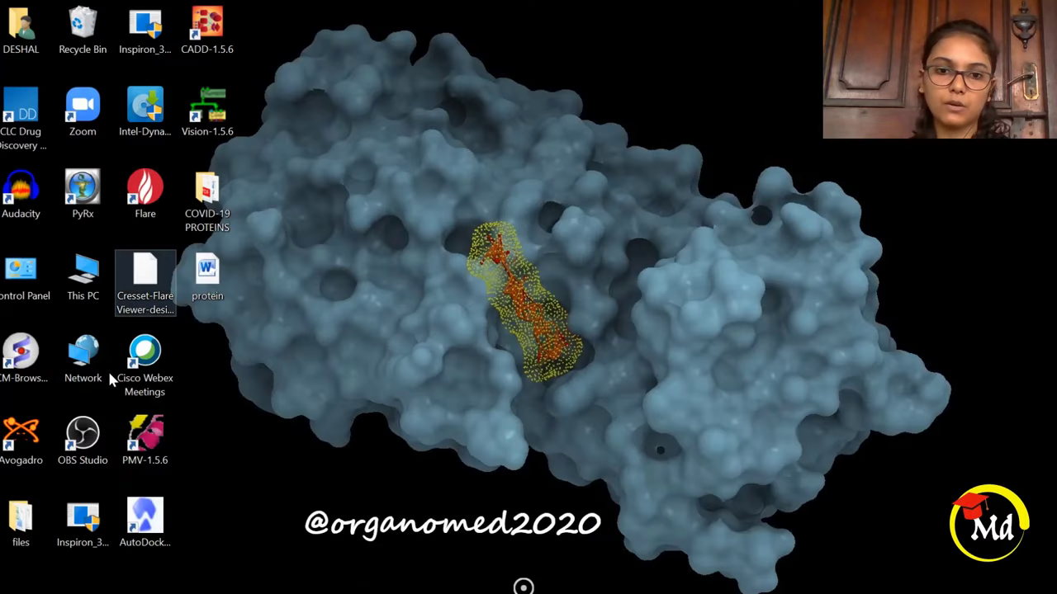
# - Return to the Docking folder in File Explorer and refresh it to check for the converted ligand file
pyautogui.click(192, 586)
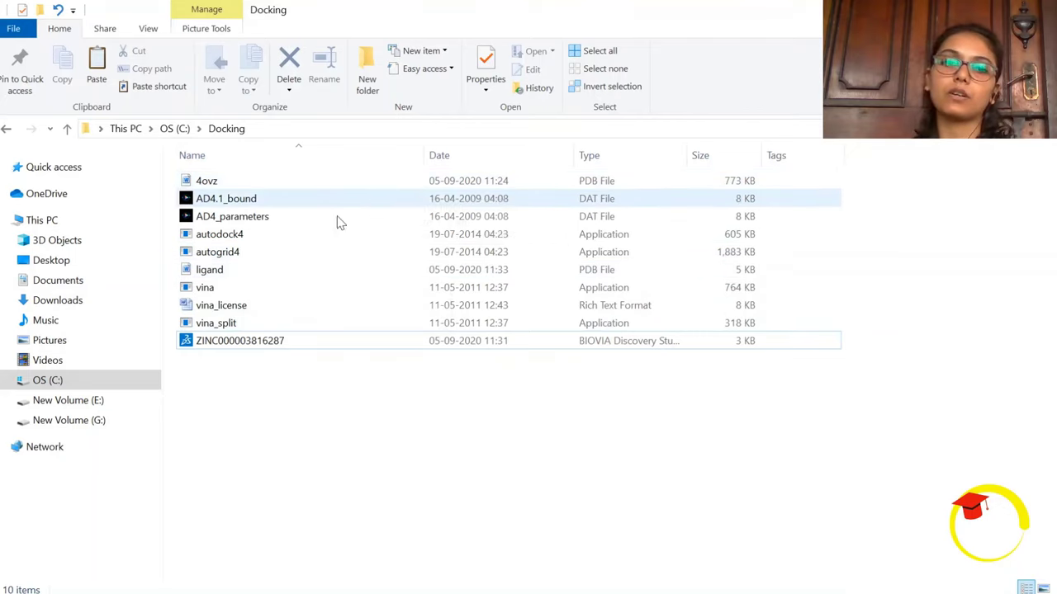
pyautogui.rightClick(766, 460)
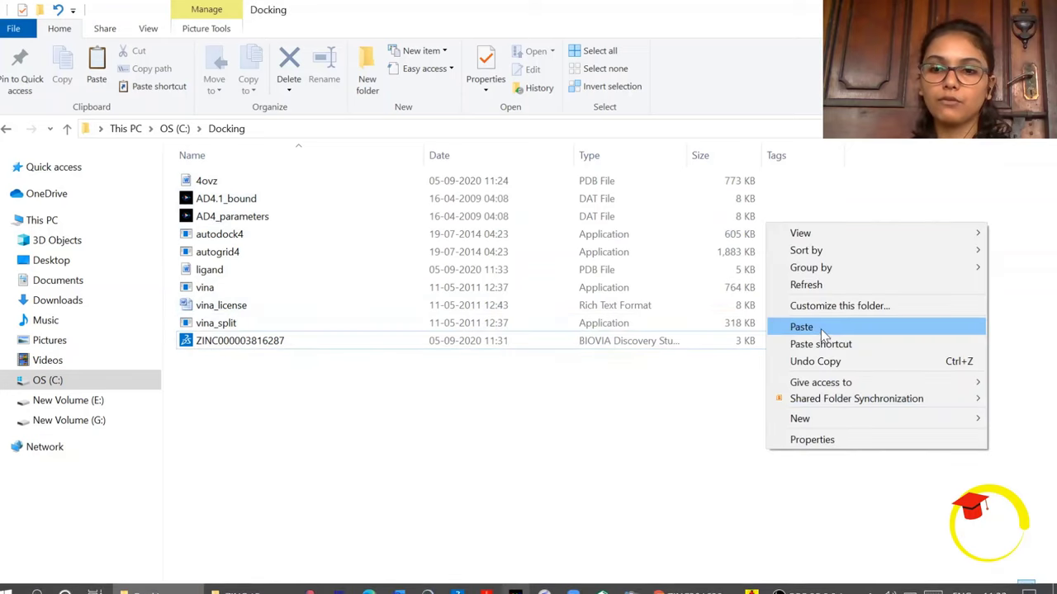
pyautogui.click(829, 282)
pyautogui.rightClick(836, 305)
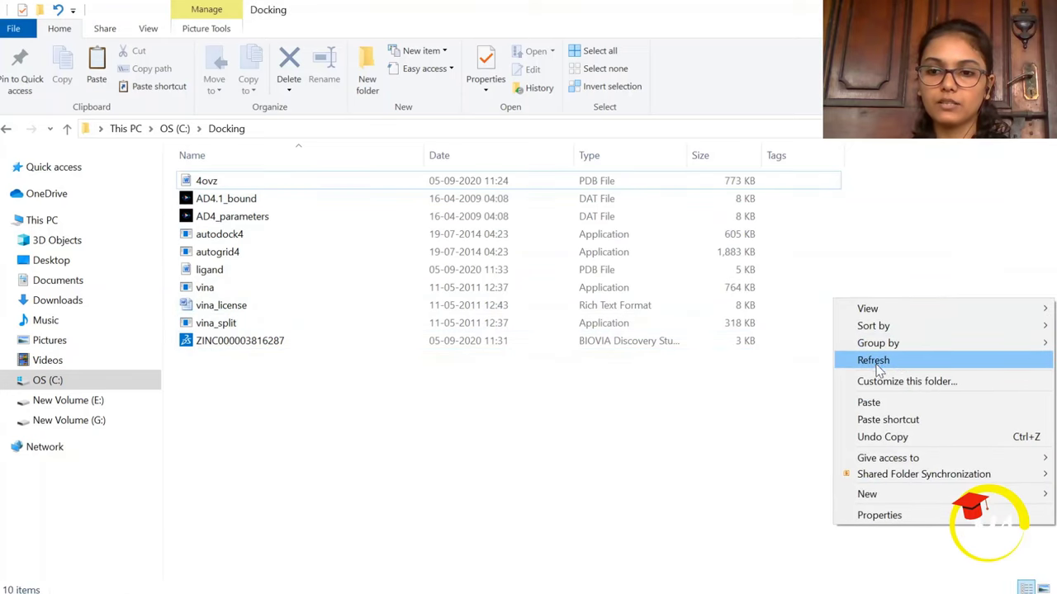
pyautogui.click(862, 361)
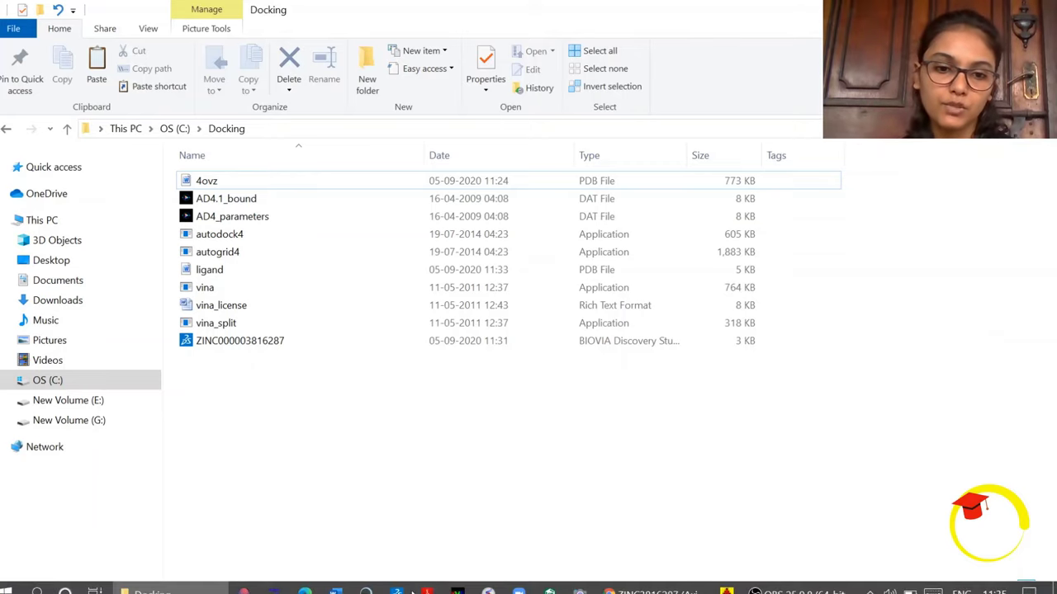
# - Switch to Discovery Studio Visualizer and open the 4ovz PDB file from the Docking folder on drive C
pyautogui.click(397, 587)
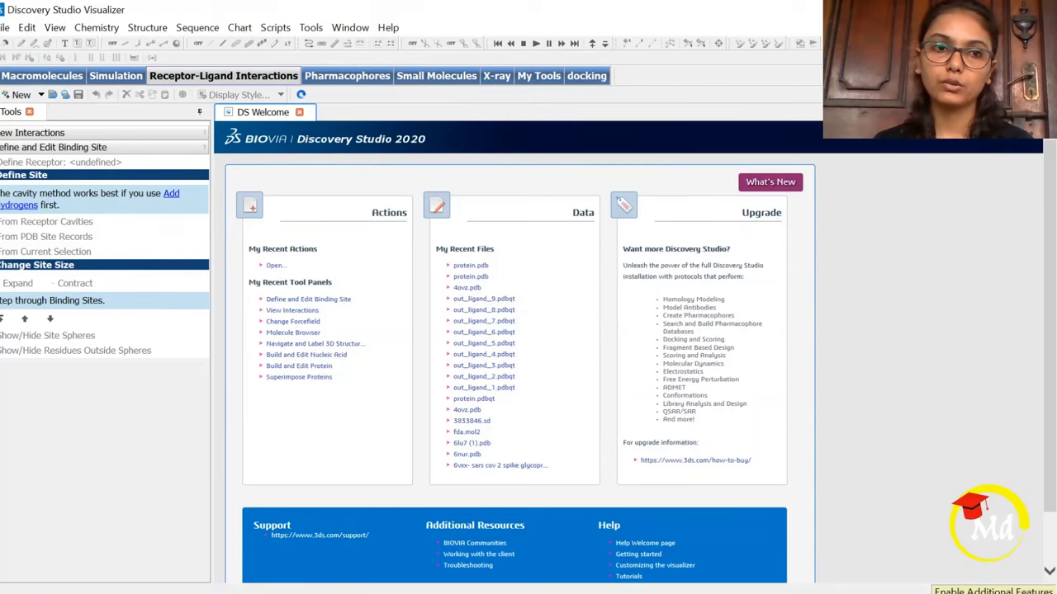
pyautogui.click(5, 28)
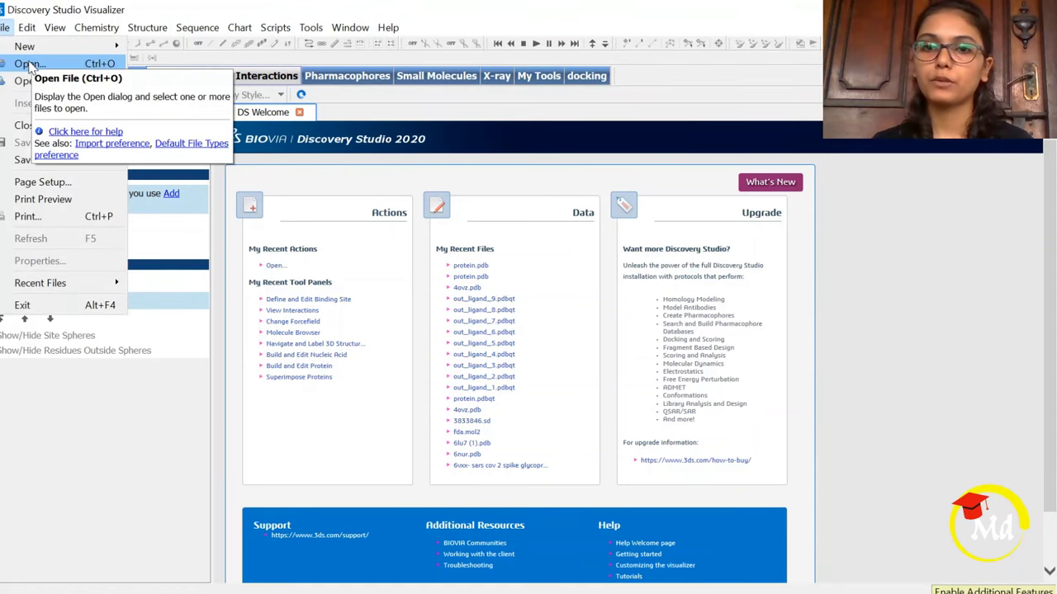
pyautogui.click(29, 64)
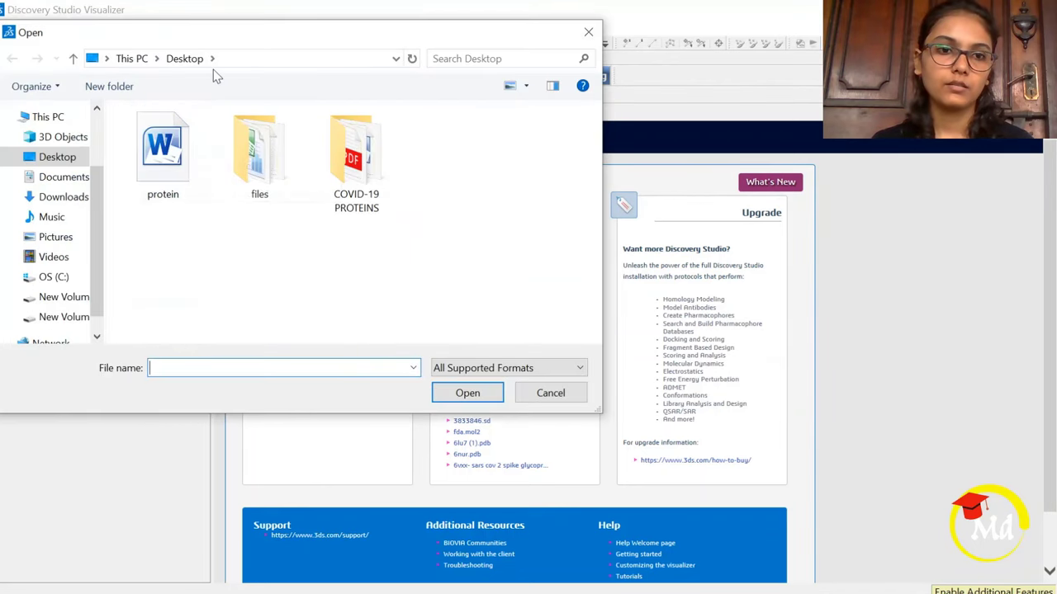
pyautogui.click(73, 276)
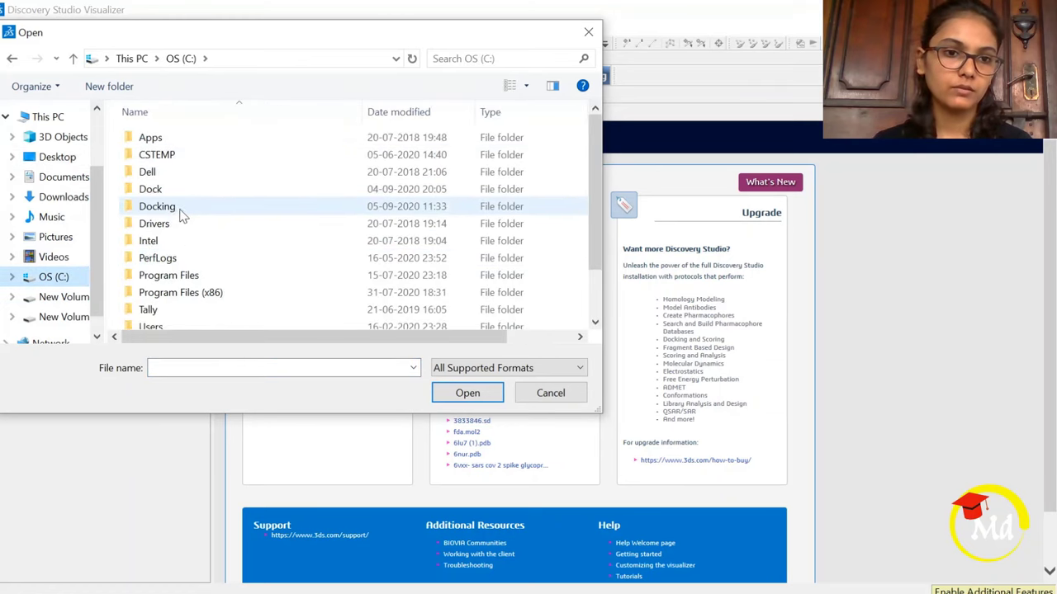
pyautogui.doubleClick(176, 208)
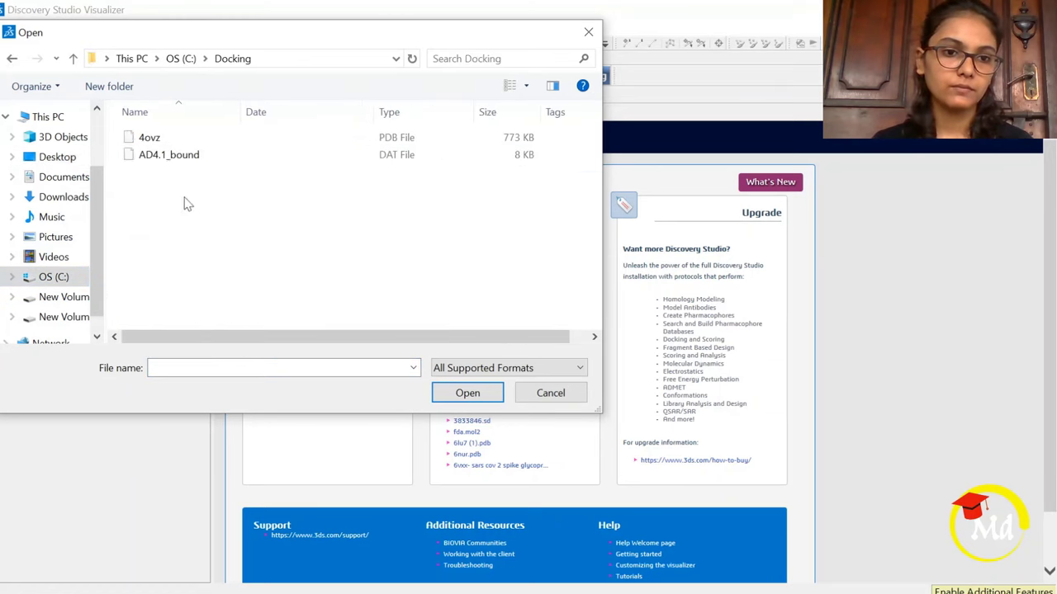
pyautogui.click(203, 138)
pyautogui.click(467, 393)
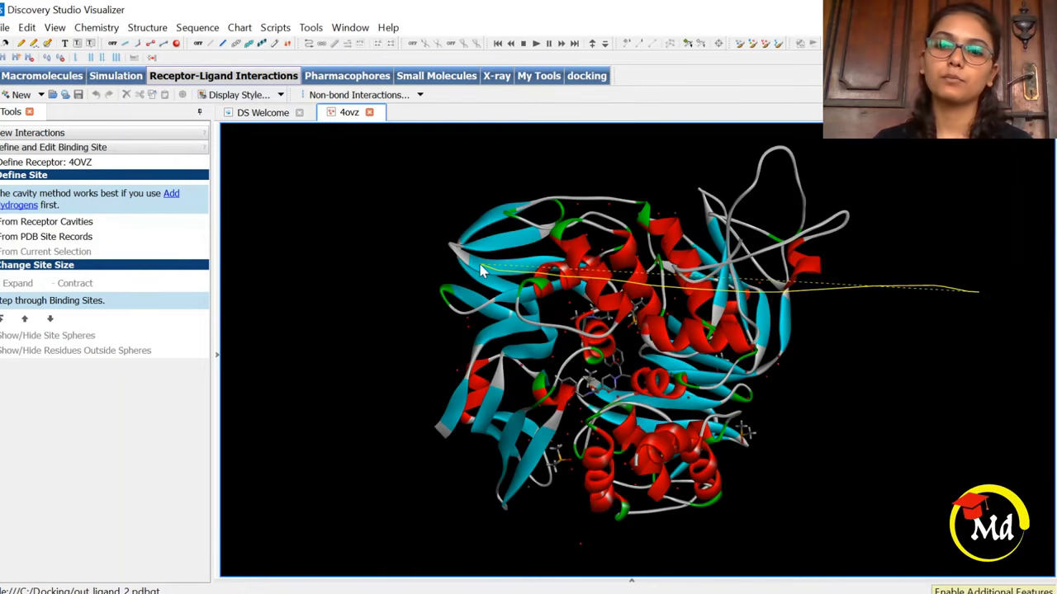
# - Clear the selection and inspect the 4OVZ protein structure from different angles and at close range
pyautogui.click(932, 239)
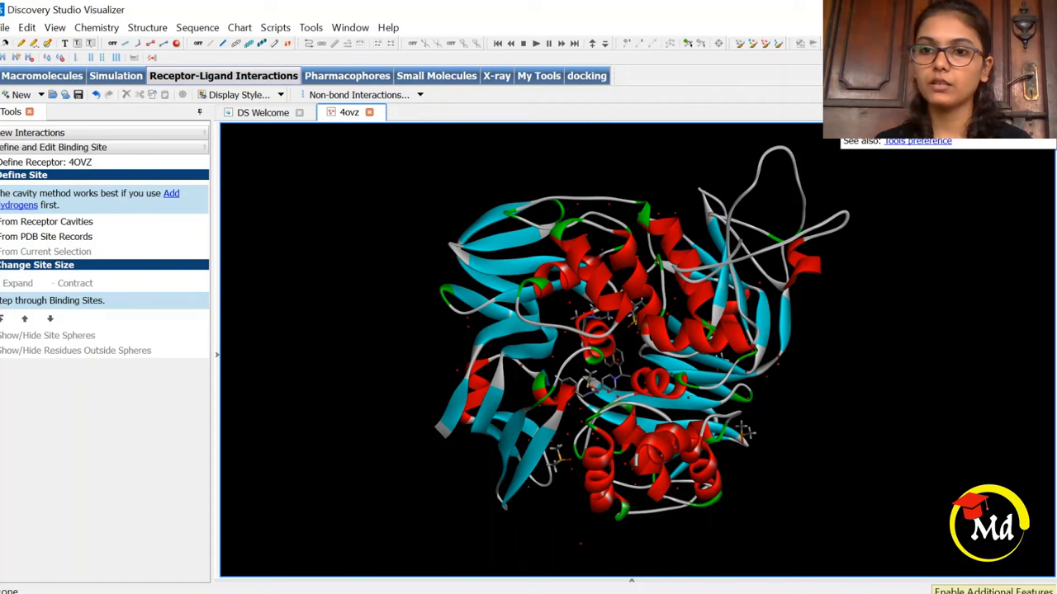
pyautogui.moveTo(947, 142); pyautogui.dragTo(655, 213)
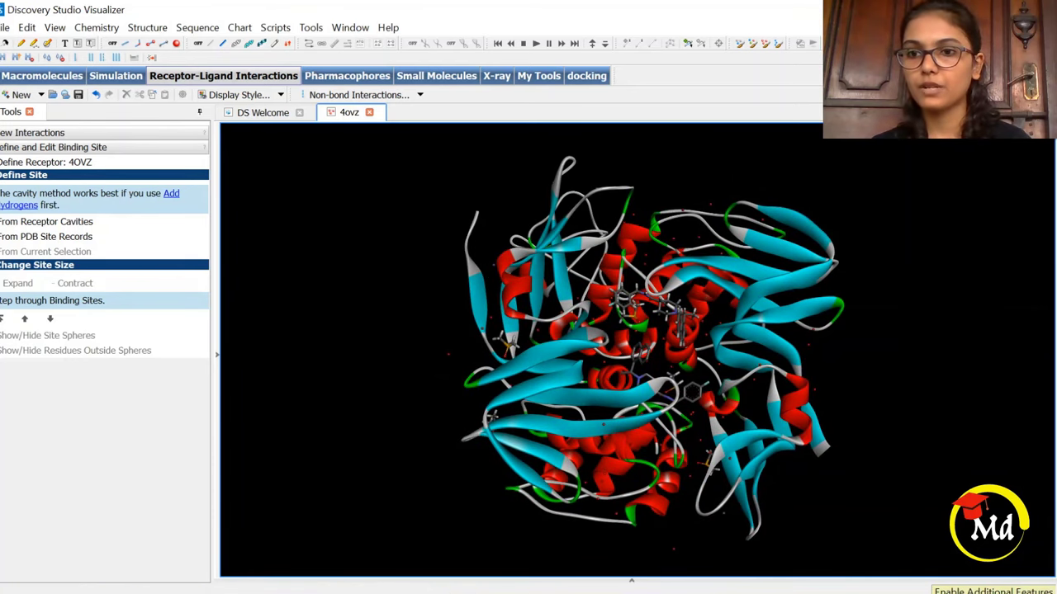
pyautogui.moveTo(758, 272)
pyautogui.mouseDown()
pyautogui.moveTo(919, 277)
pyautogui.moveTo(506, 219)
pyautogui.moveTo(743, 297)
pyautogui.moveTo(726, 273)
pyautogui.moveTo(740, 258)
pyautogui.moveTo(605, 256)
pyautogui.moveTo(871, 260)
pyautogui.moveTo(751, 266)
pyautogui.mouseUp()
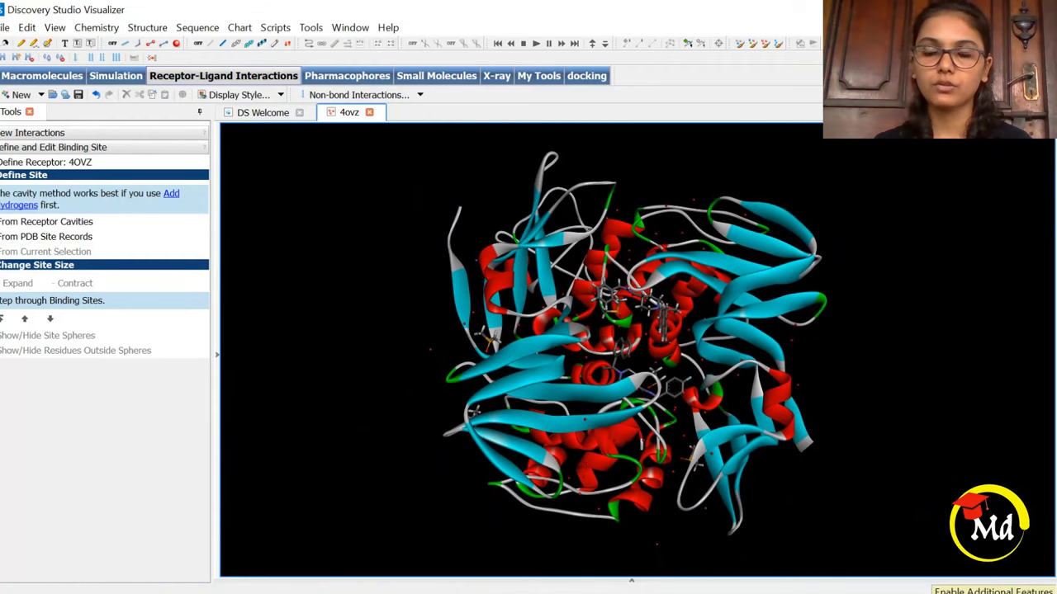
pyautogui.moveTo(909, 250); pyautogui.dragTo(789, 284)
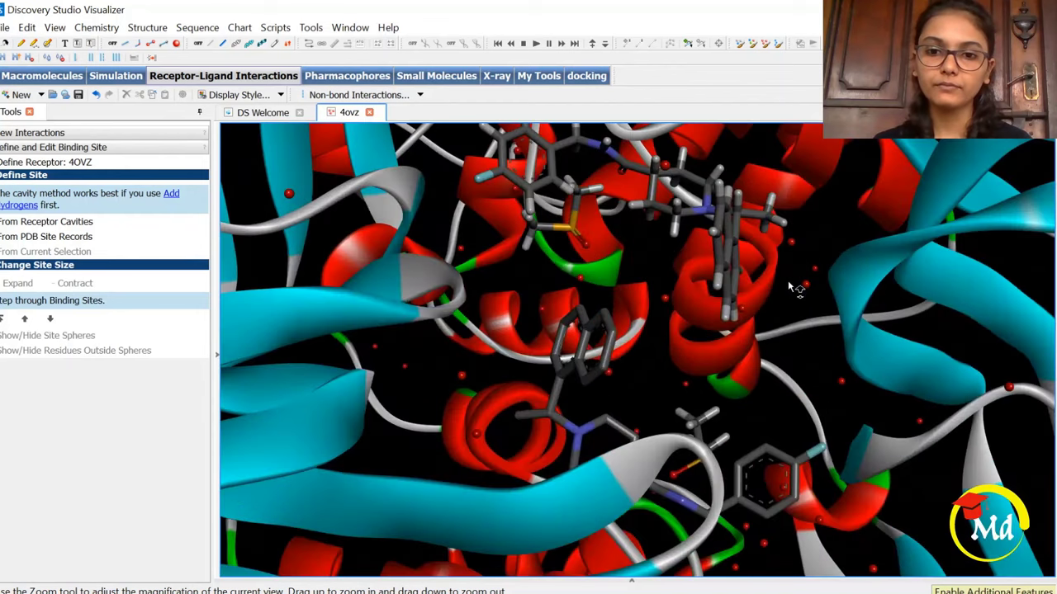
pyautogui.moveTo(883, 282); pyautogui.dragTo(882, 276)
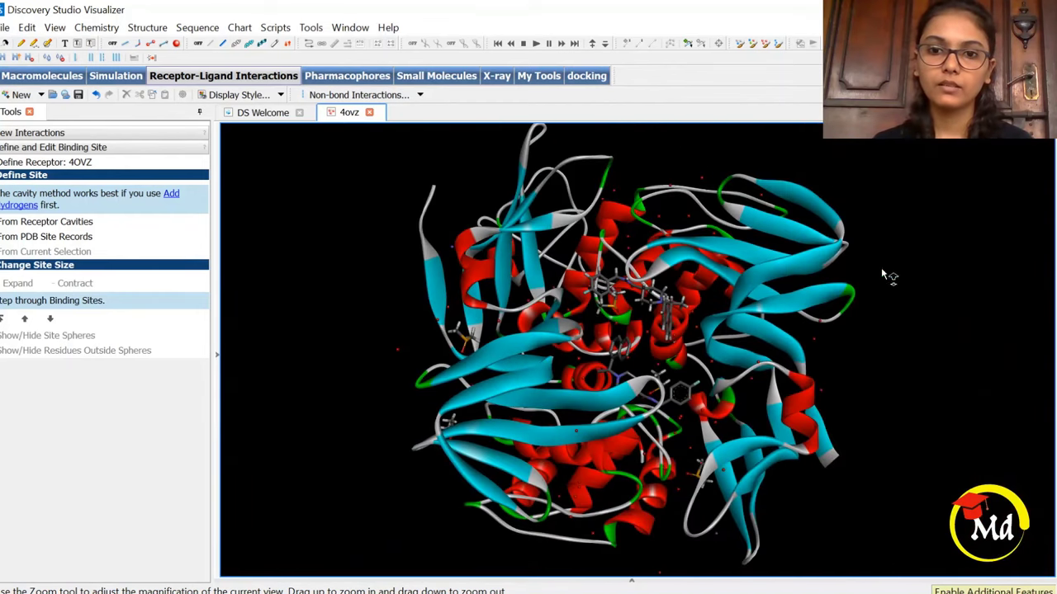
pyautogui.moveTo(941, 251); pyautogui.dragTo(826, 285)
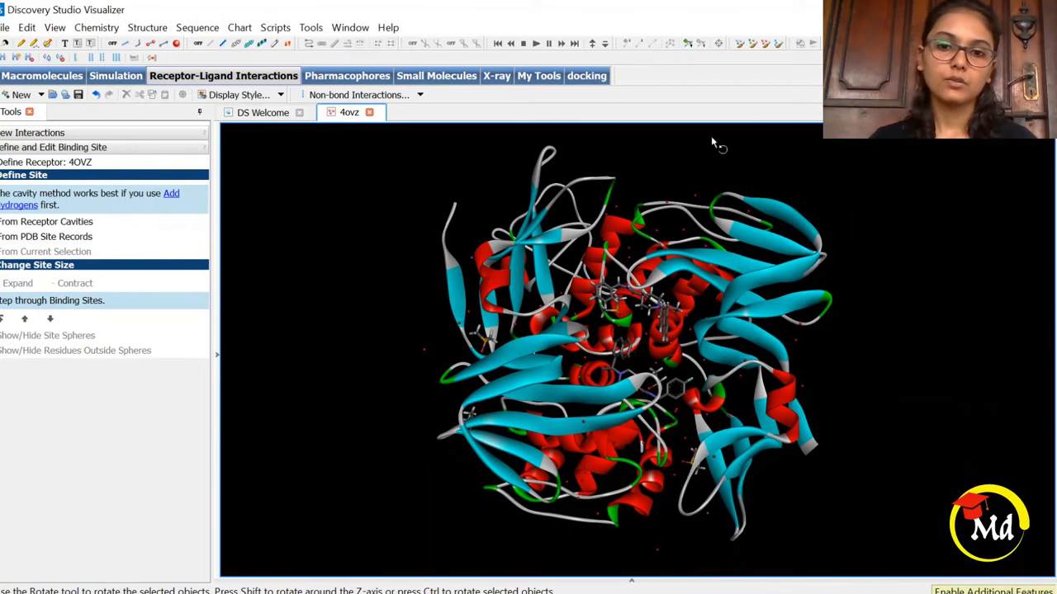
# - Show the hierarchy of the 4OVZ structure and adjust the pane widths so its entries are fully readable
pyautogui.click(55, 28)
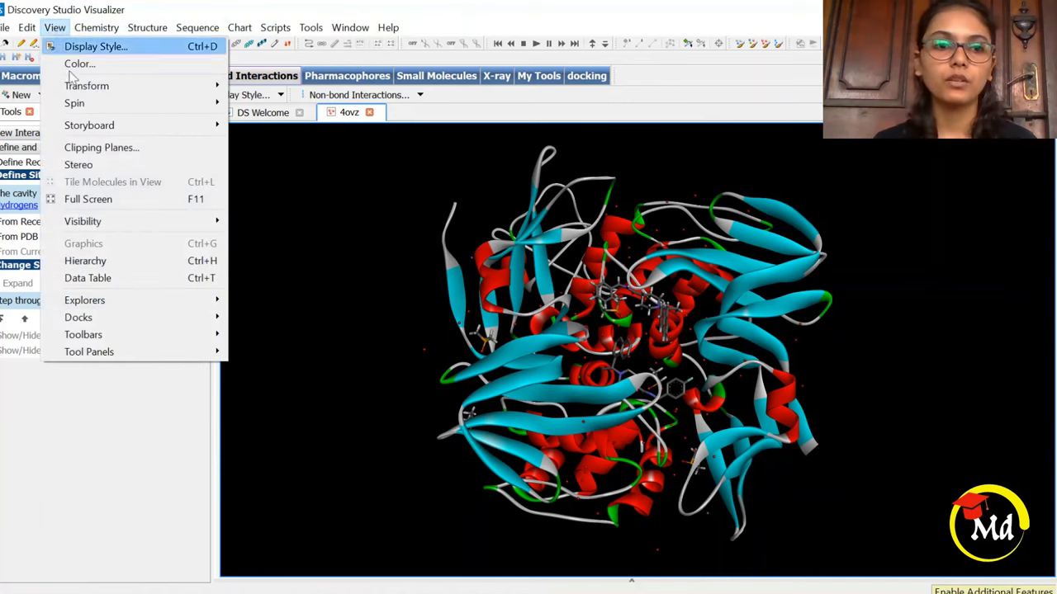
pyautogui.click(101, 263)
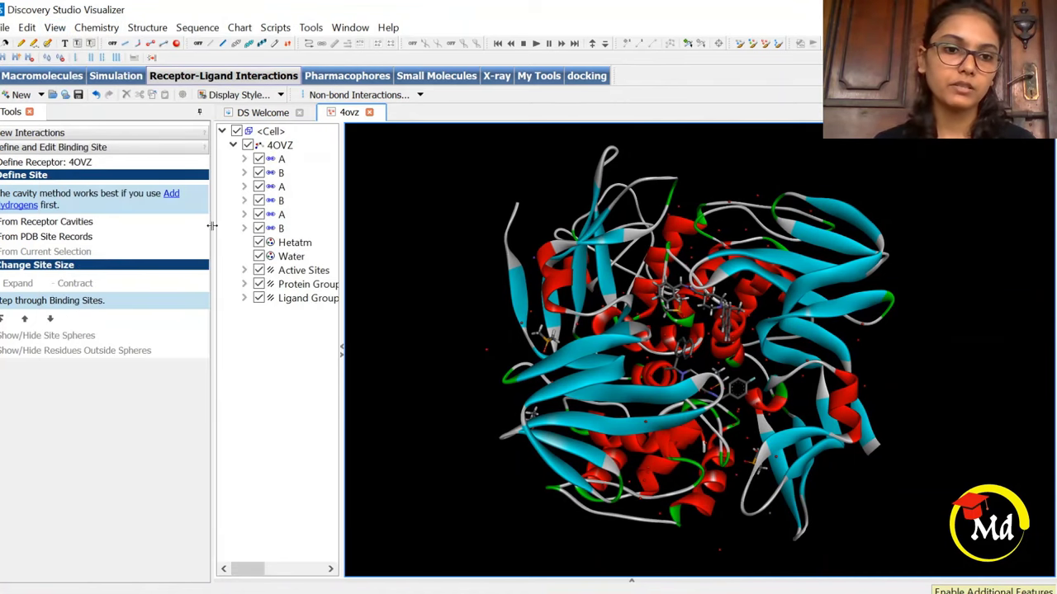
pyautogui.moveTo(212, 224); pyautogui.dragTo(115, 227)
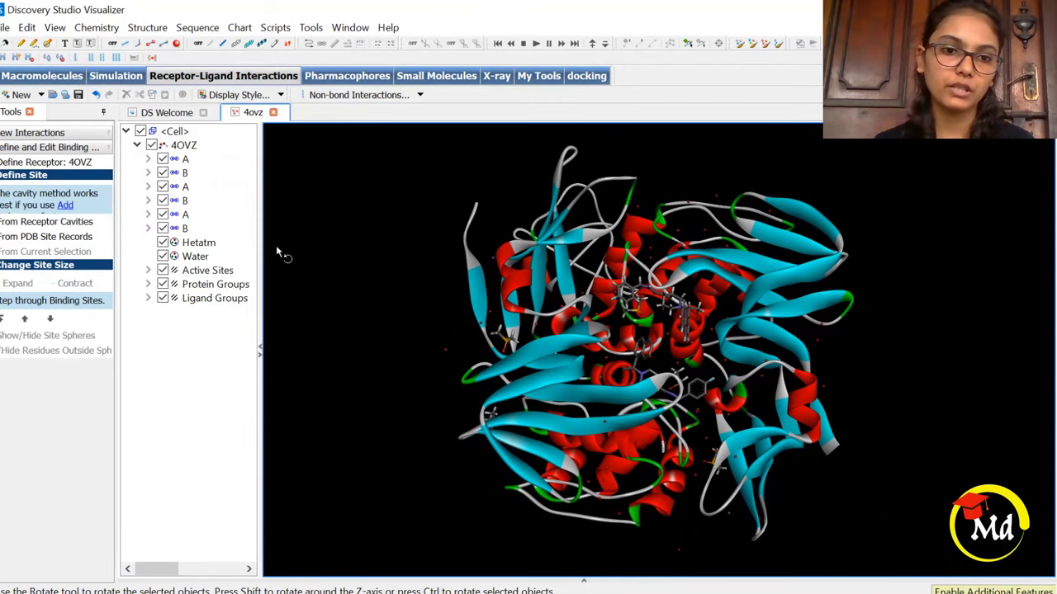
pyautogui.moveTo(260, 248); pyautogui.dragTo(285, 239)
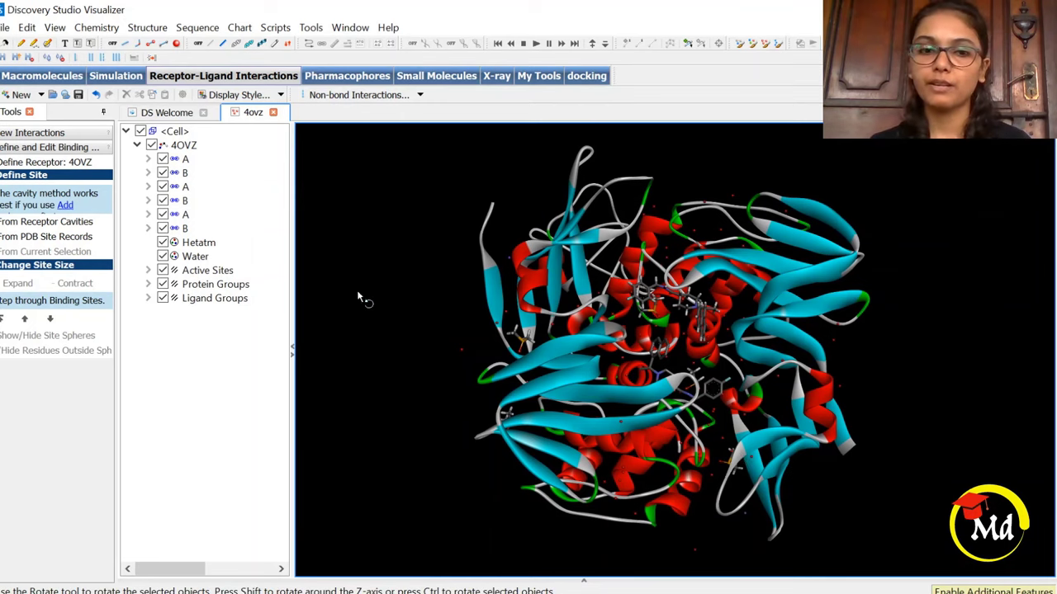
# - Delete the Water group from the 4OVZ structure
pyautogui.click(208, 257)
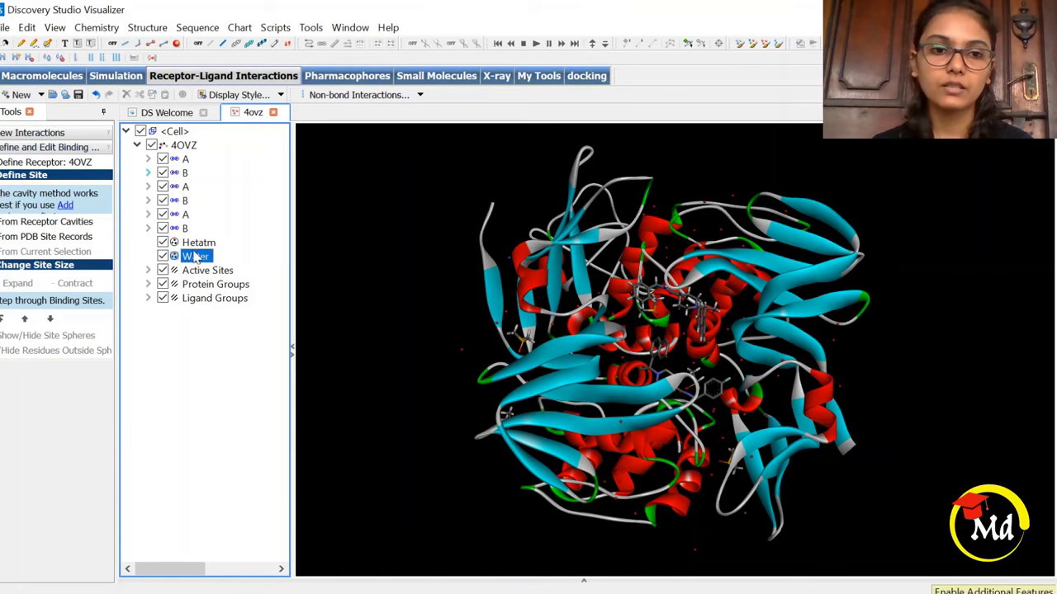
pyautogui.click(197, 259)
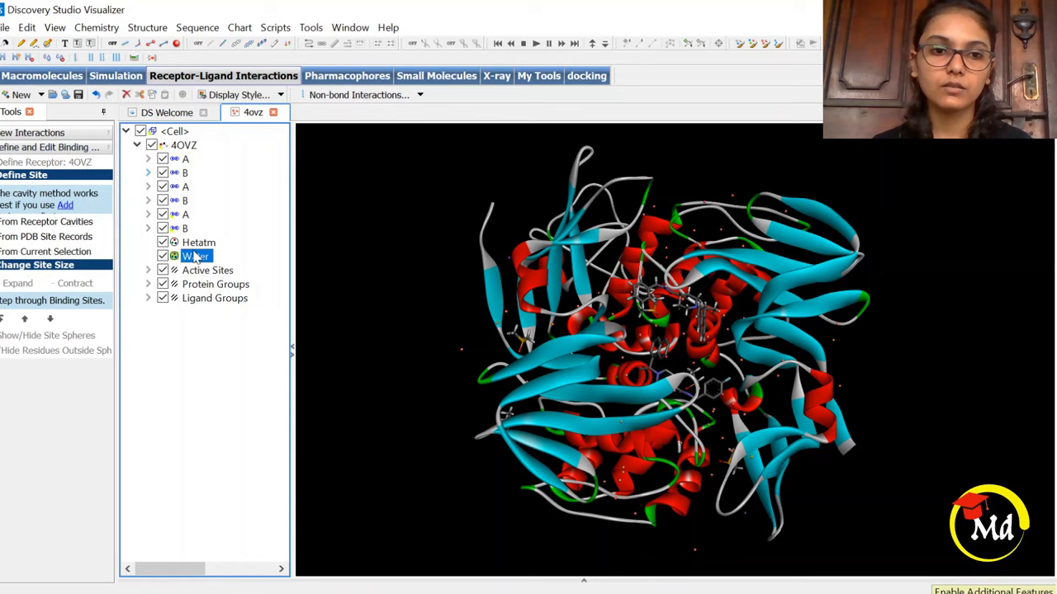
pyautogui.click(28, 28)
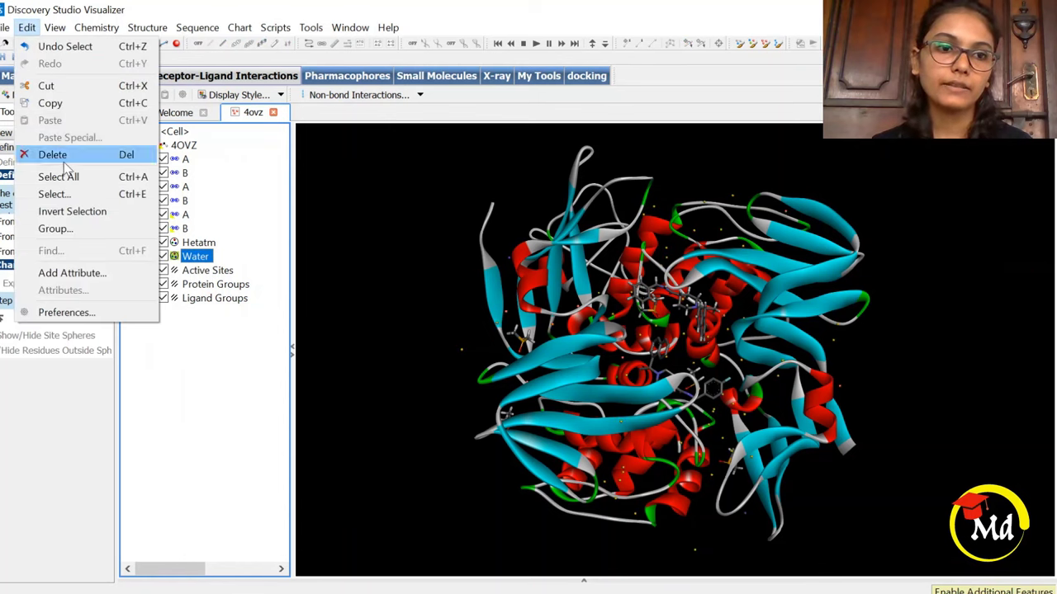
pyautogui.click(63, 158)
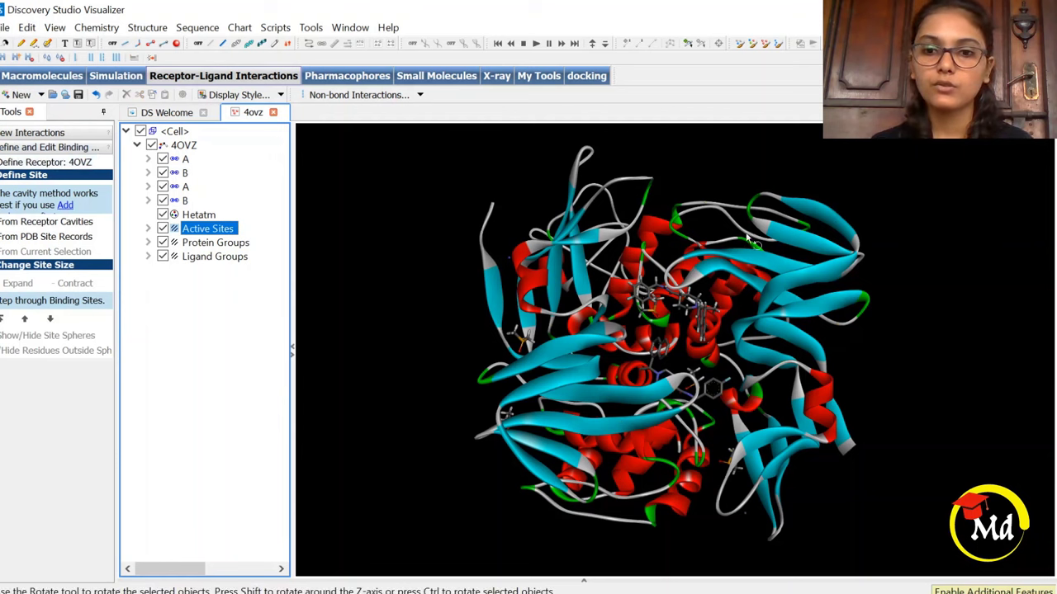
# - Expand the Active Sites group and examine Active Site AC1 on the protein, hiding it briefly and showing it again
pyautogui.moveTo(751, 245); pyautogui.dragTo(767, 214)
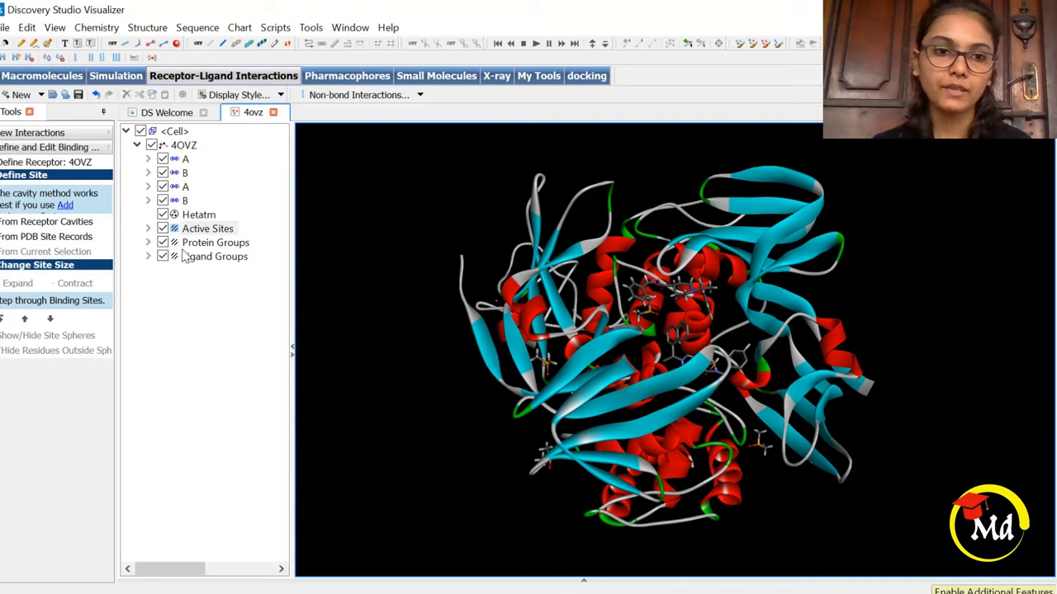
pyautogui.click(148, 229)
pyautogui.click(217, 243)
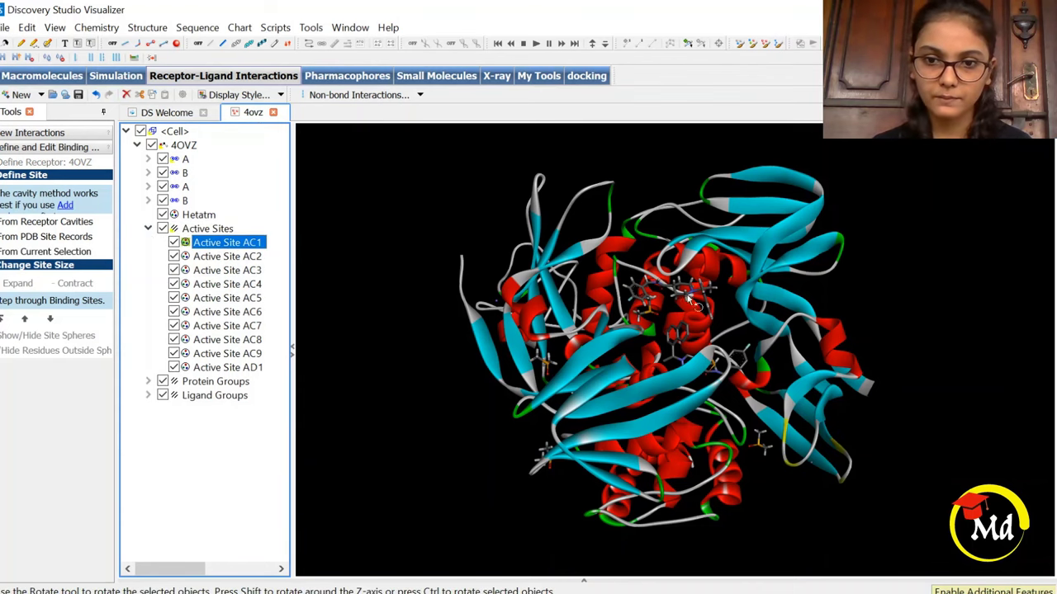
pyautogui.moveTo(512, 272); pyautogui.dragTo(686, 258)
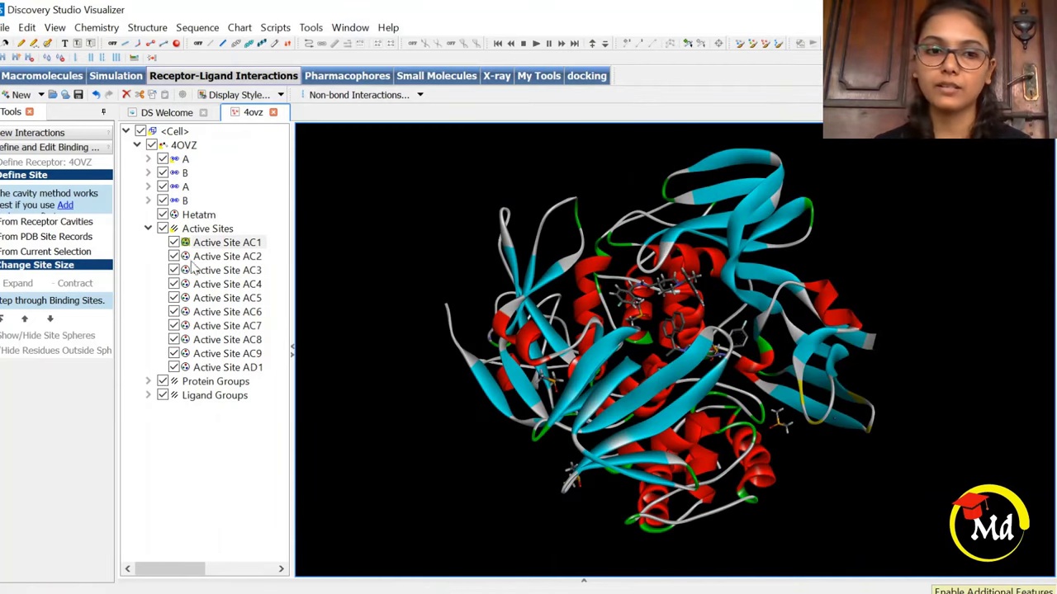
pyautogui.moveTo(632, 361); pyautogui.dragTo(488, 280)
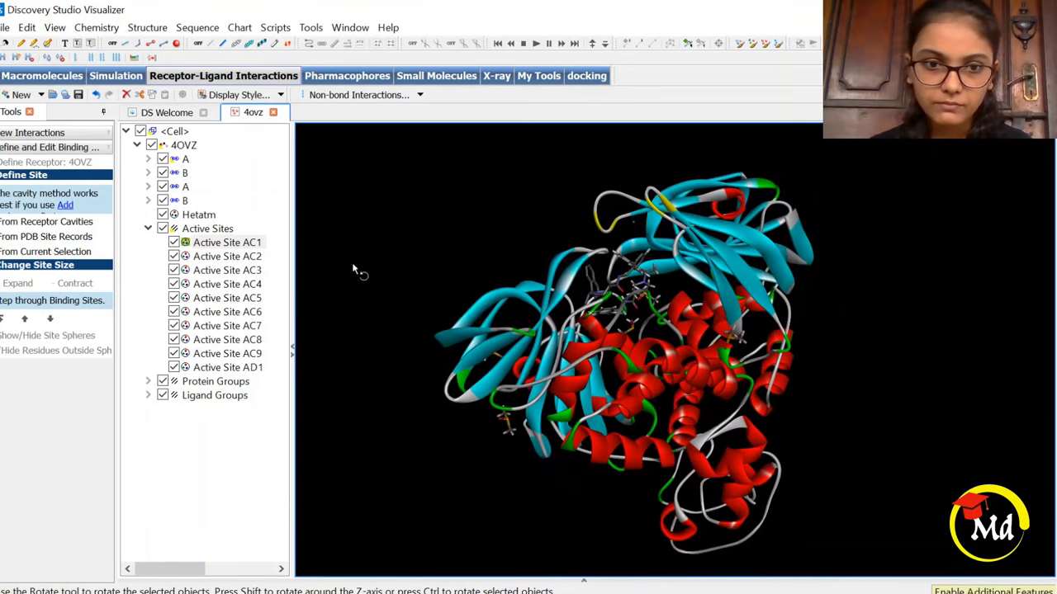
pyautogui.click(222, 247)
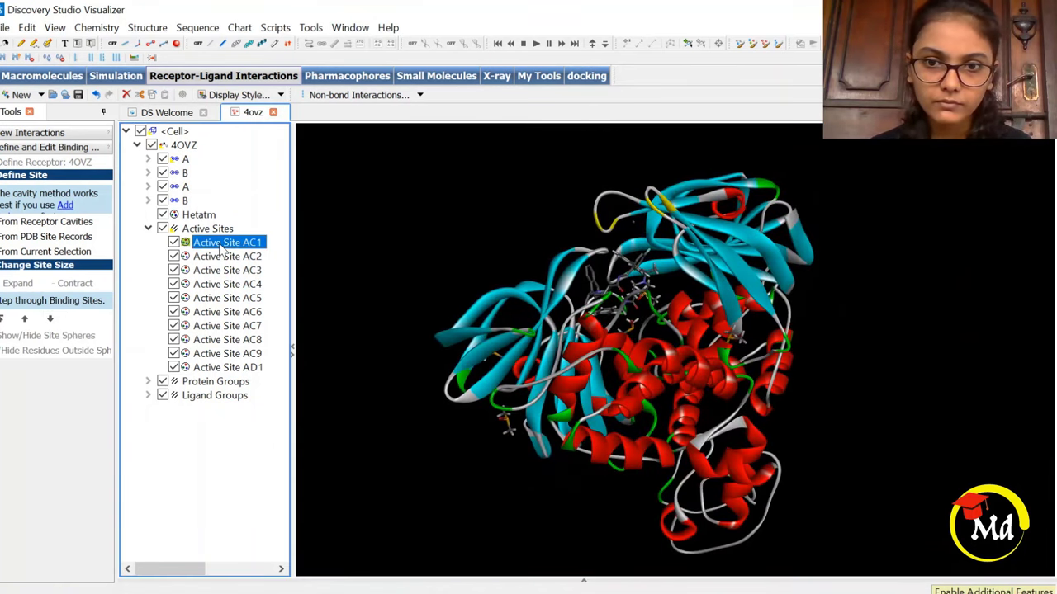
pyautogui.click(173, 243)
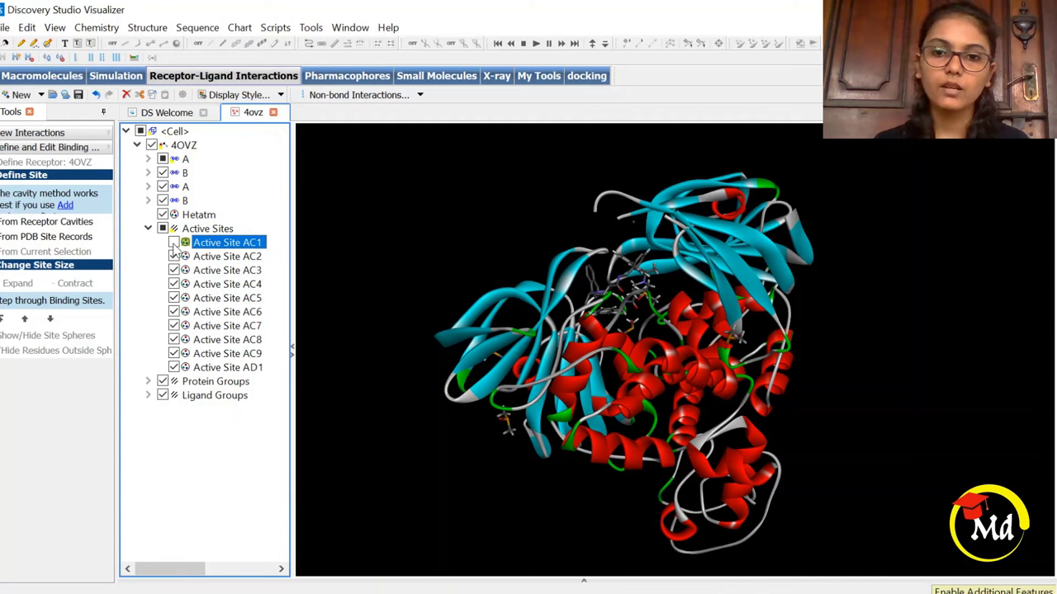
pyautogui.click(174, 243)
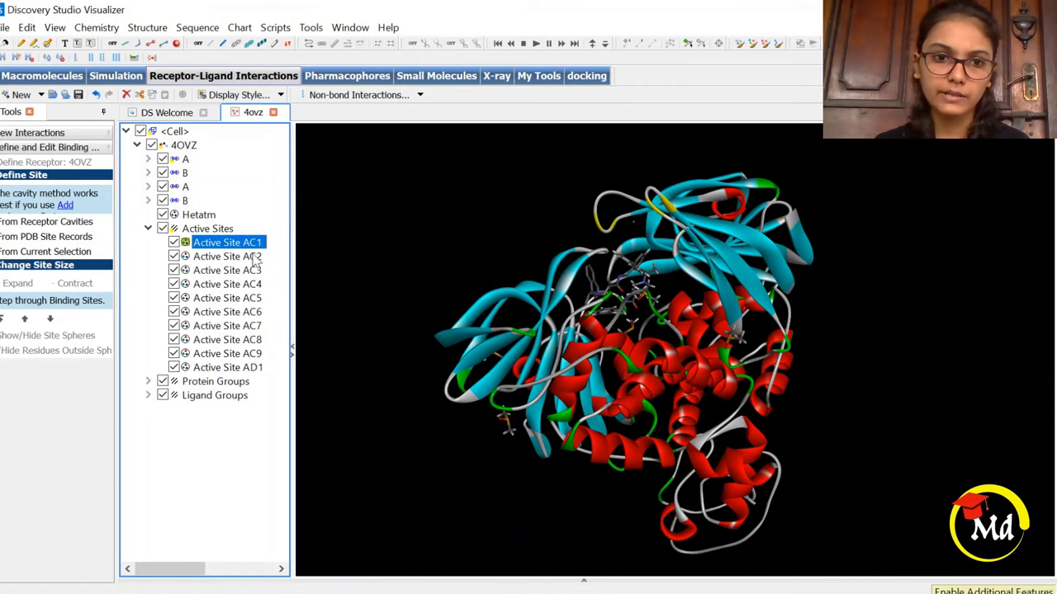
# - Highlight Active Sites AC2 through AC8 one after another and examine where each lies on the protein
pyautogui.click(253, 257)
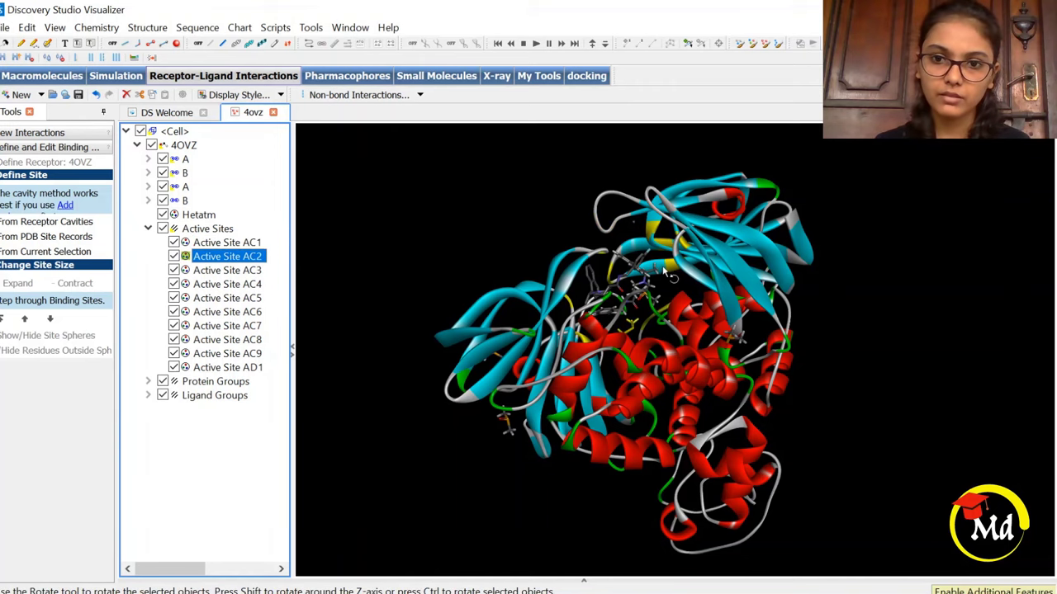
pyautogui.moveTo(667, 273); pyautogui.dragTo(611, 276)
pyautogui.click(206, 270)
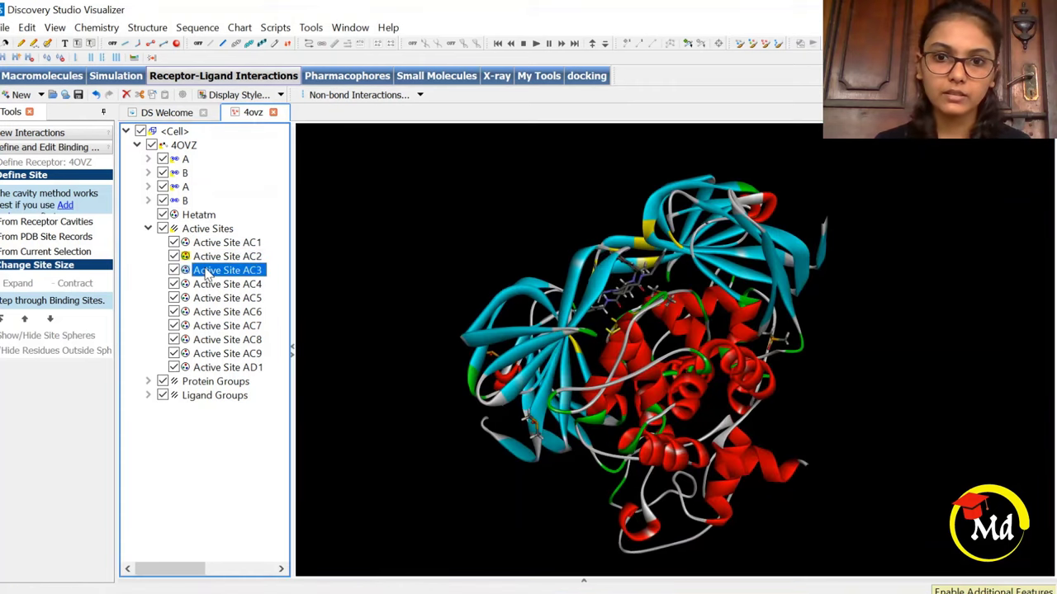
pyautogui.moveTo(546, 302); pyautogui.dragTo(648, 338)
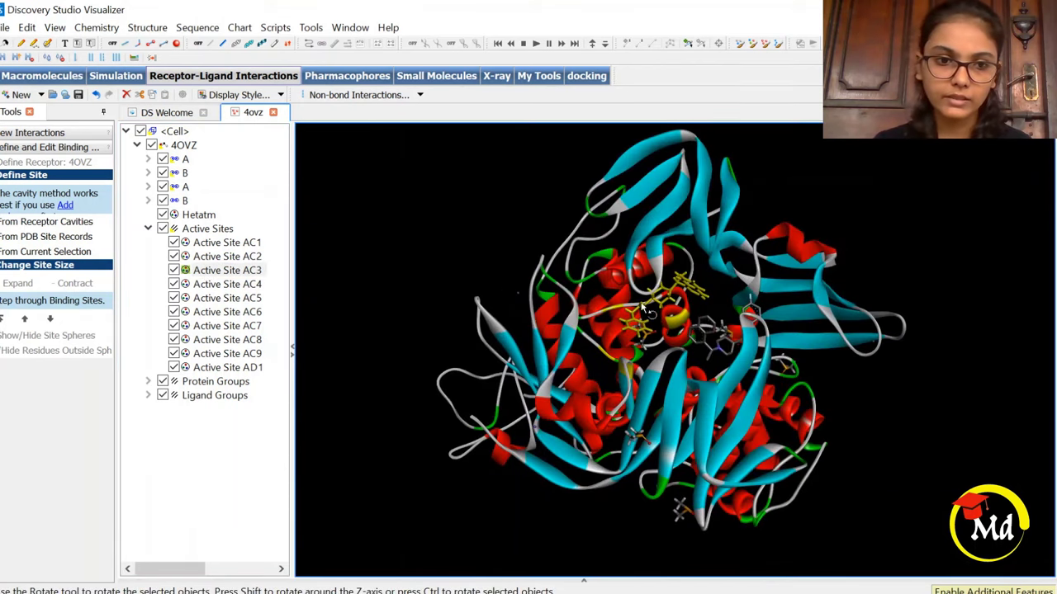
pyautogui.click(228, 284)
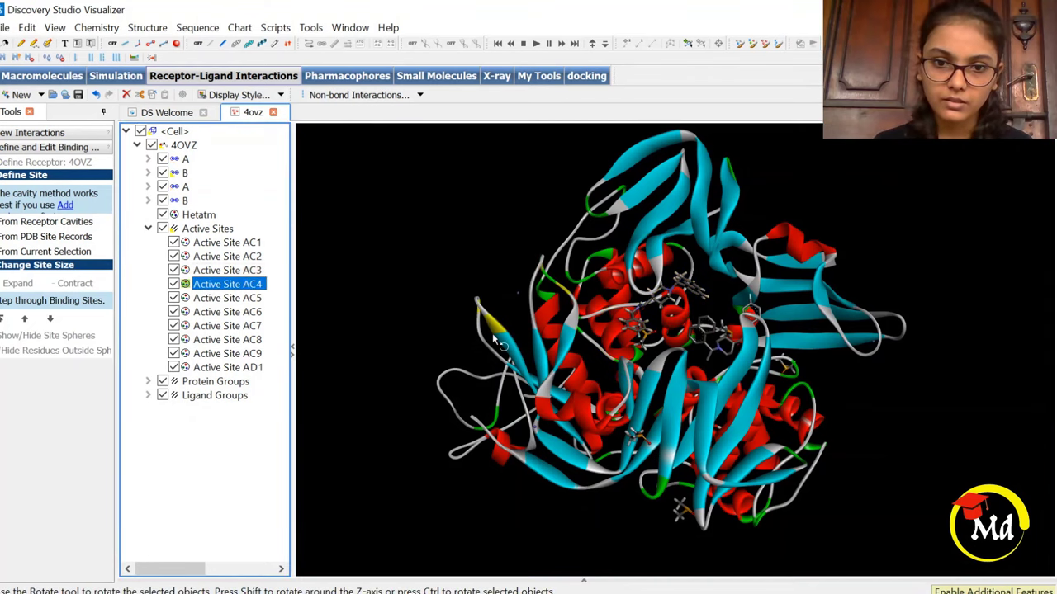
pyautogui.click(252, 300)
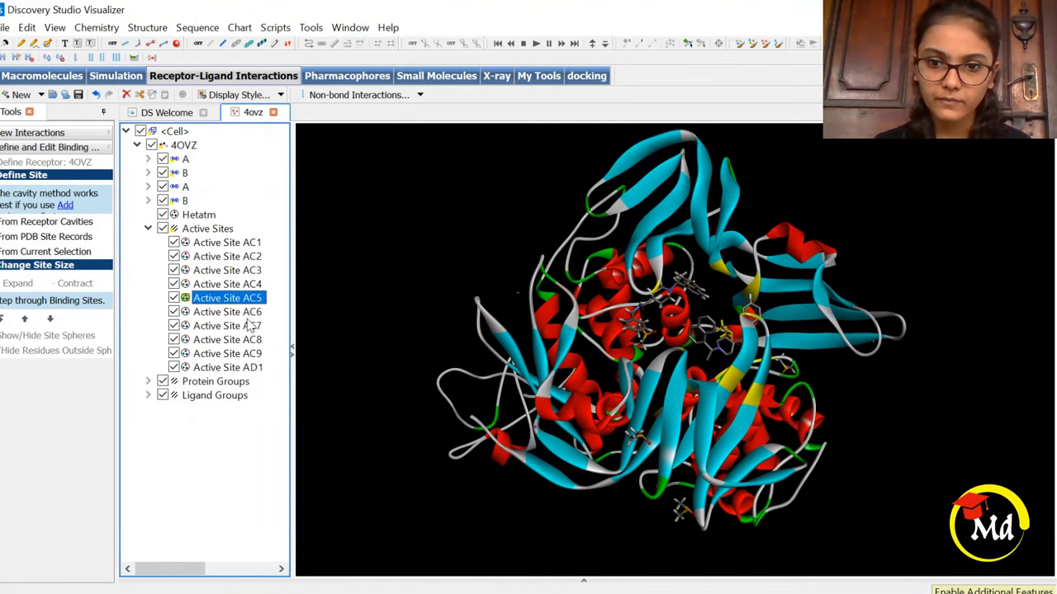
pyautogui.click(250, 316)
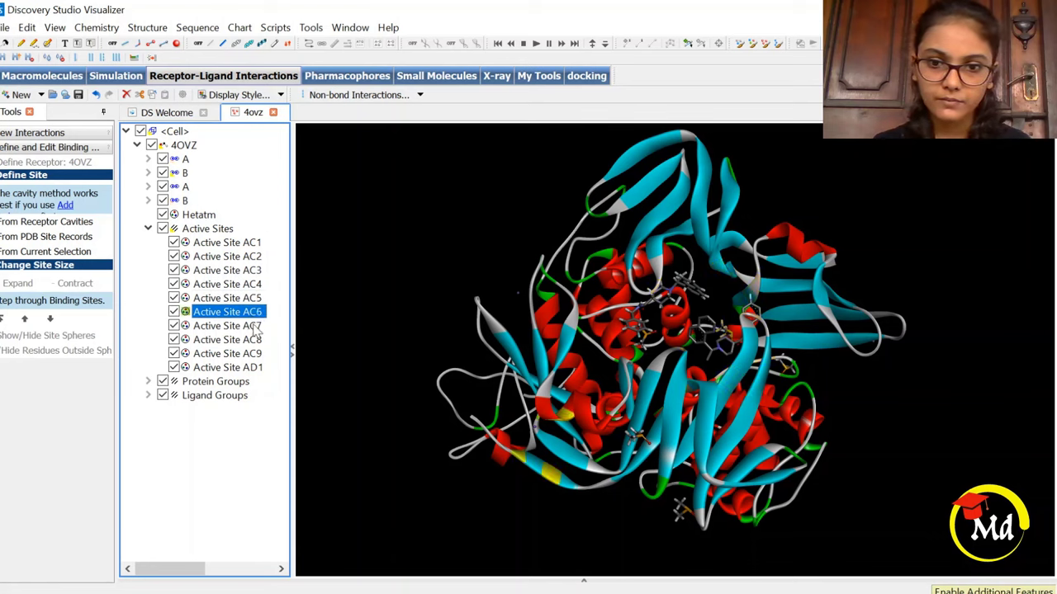
pyautogui.click(255, 327)
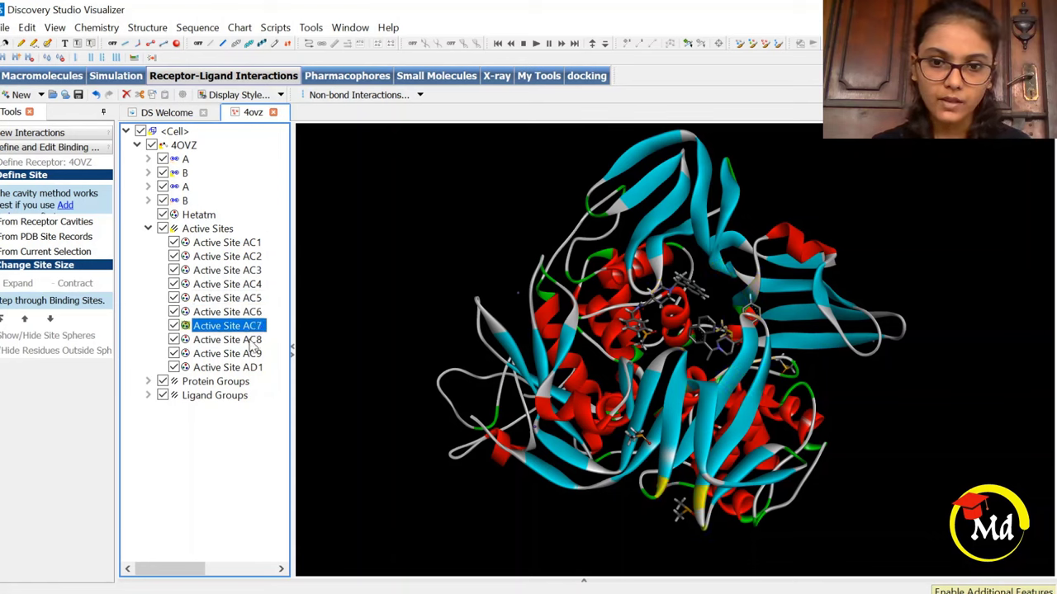
pyautogui.click(252, 341)
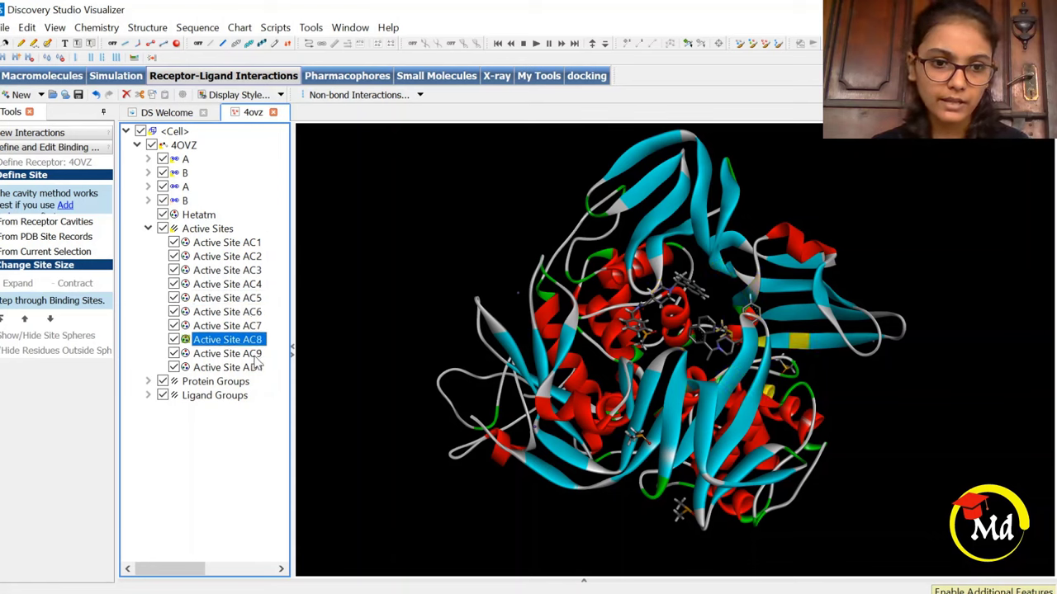
# - Examine Active Sites AC9 and AD1 up close and from different angles on the protein
pyautogui.click(256, 355)
pyautogui.moveTo(547, 337); pyautogui.dragTo(652, 330)
pyautogui.scroll(5, 677, 314)
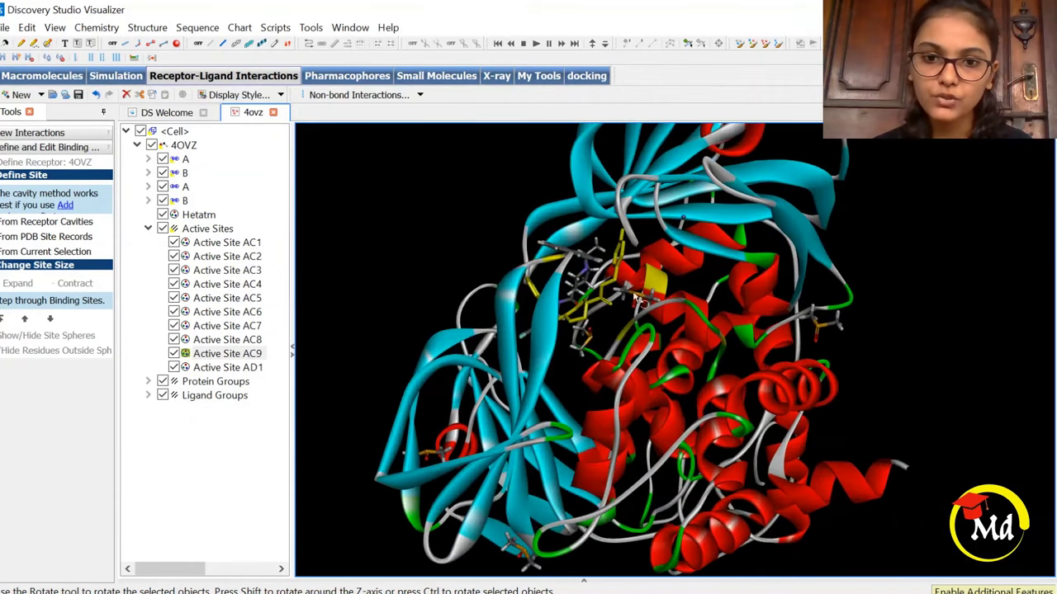
pyautogui.moveTo(699, 293); pyautogui.dragTo(710, 324)
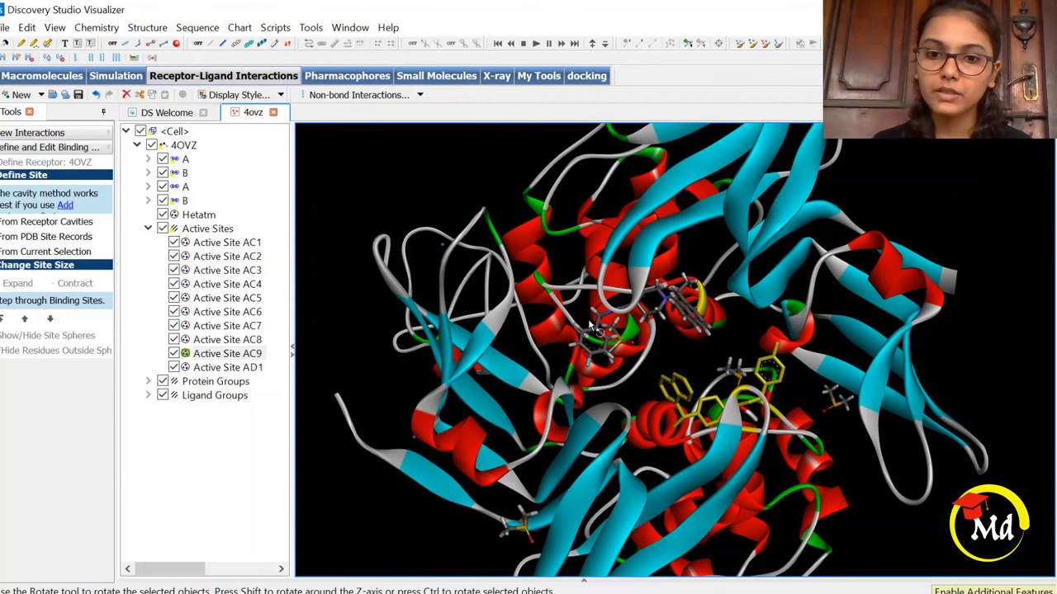
pyautogui.press('Down')
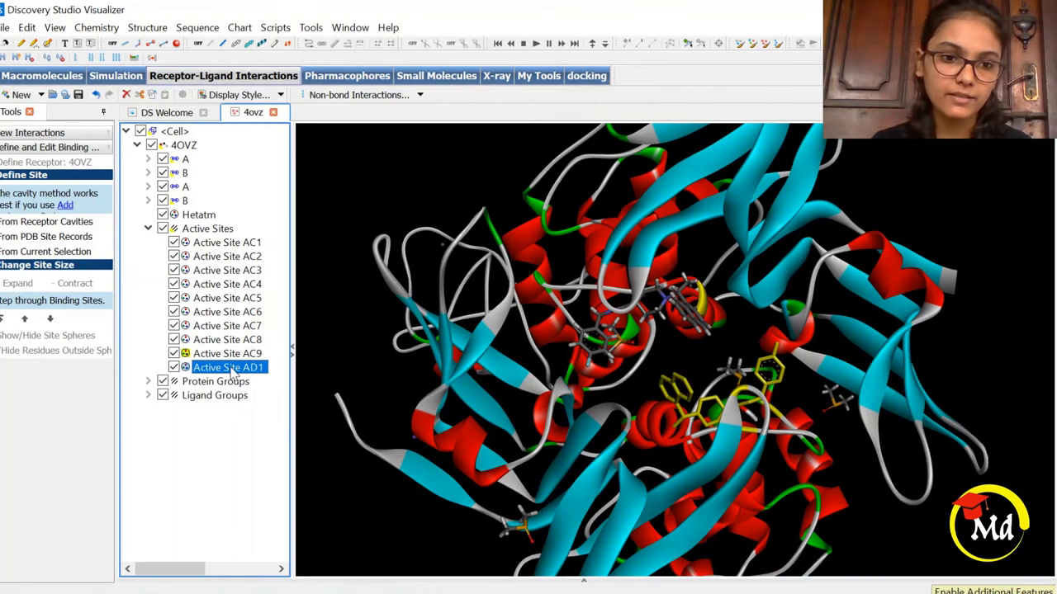
pyautogui.moveTo(660, 436); pyautogui.dragTo(637, 315)
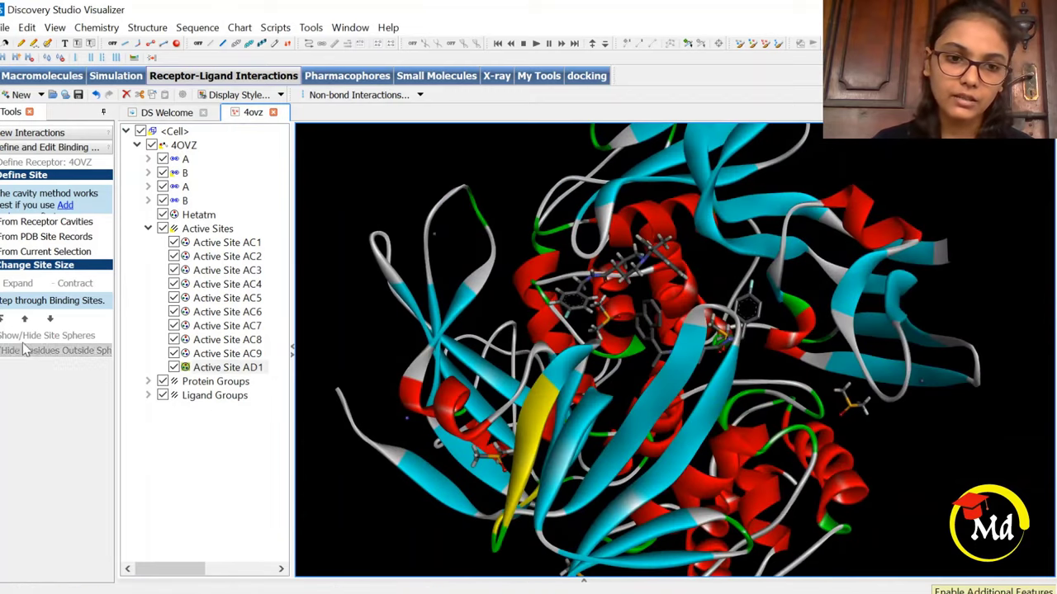
# - Expand the Ligand Groups and highlight Ligand 1 through Ligand 7 in turn to locate each in the structure
pyautogui.click(149, 395)
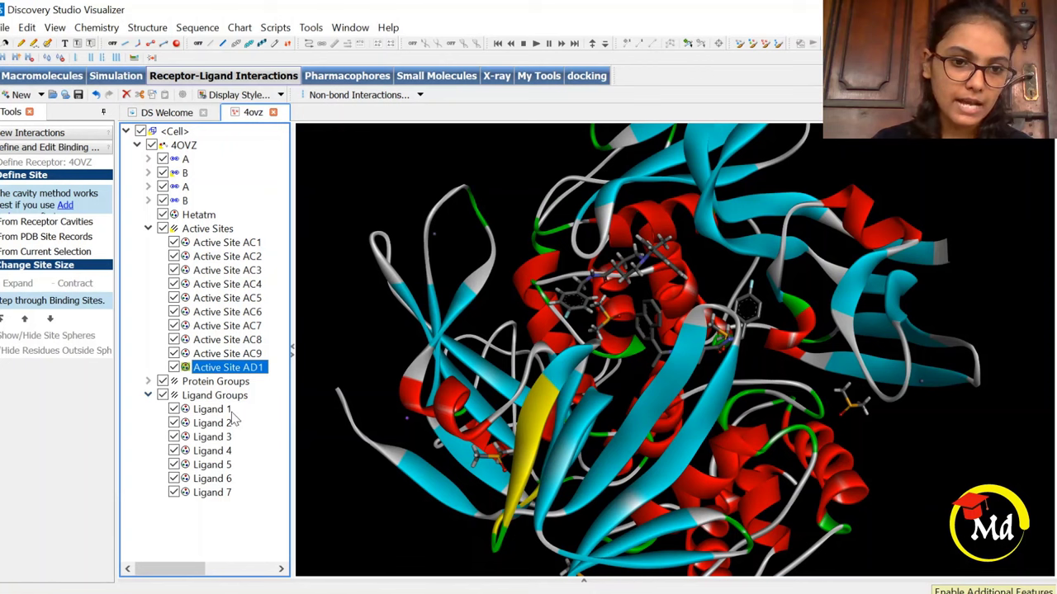
pyautogui.click(219, 411)
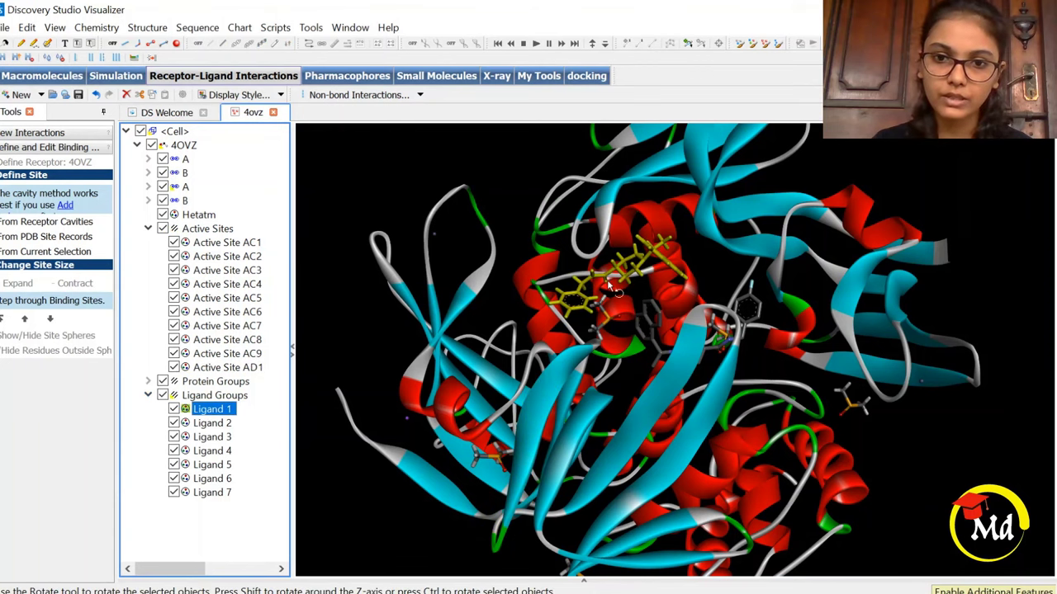
pyautogui.click(218, 424)
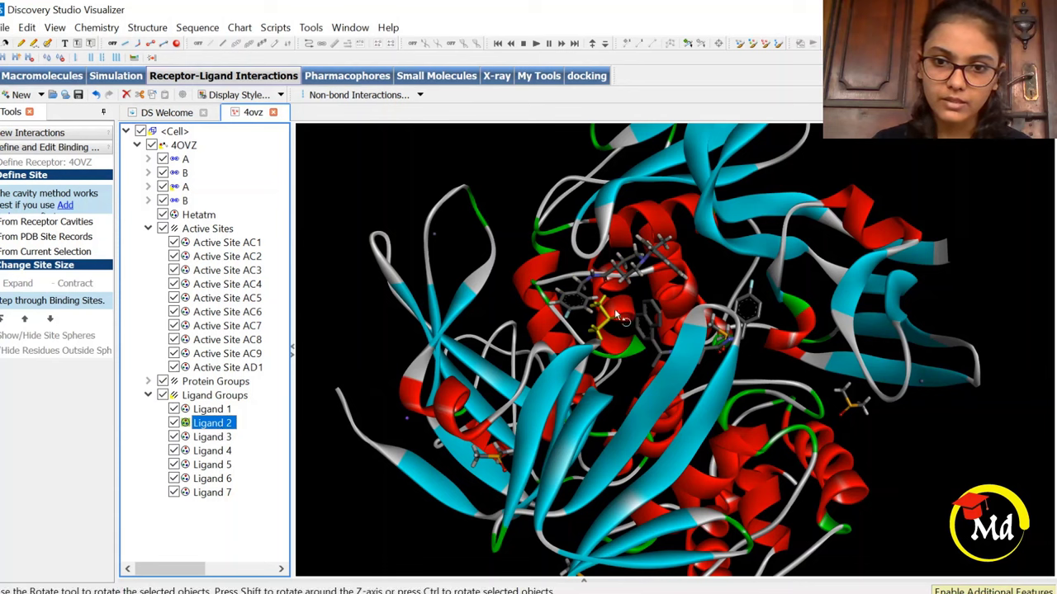
pyautogui.click(213, 437)
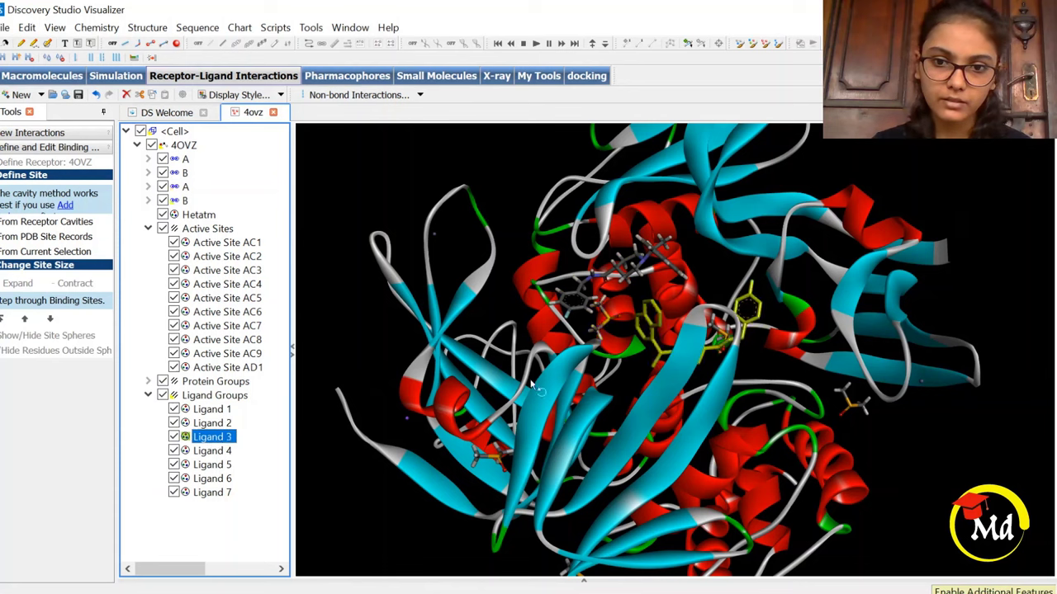
pyautogui.click(221, 452)
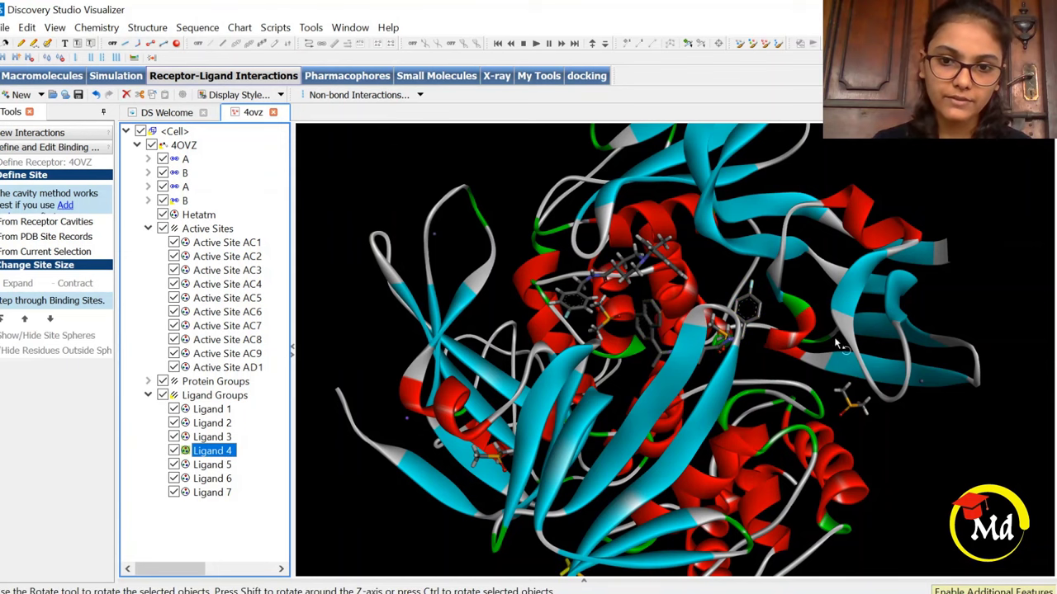
pyautogui.scroll(-5, 837, 346)
pyautogui.click(368, 417)
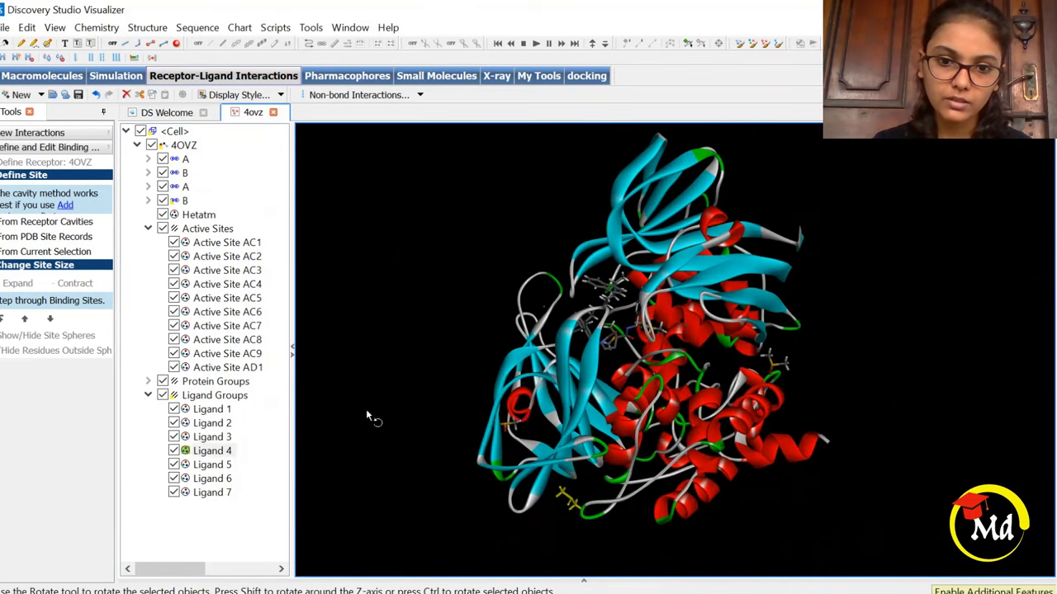
pyautogui.click(211, 465)
pyautogui.click(211, 479)
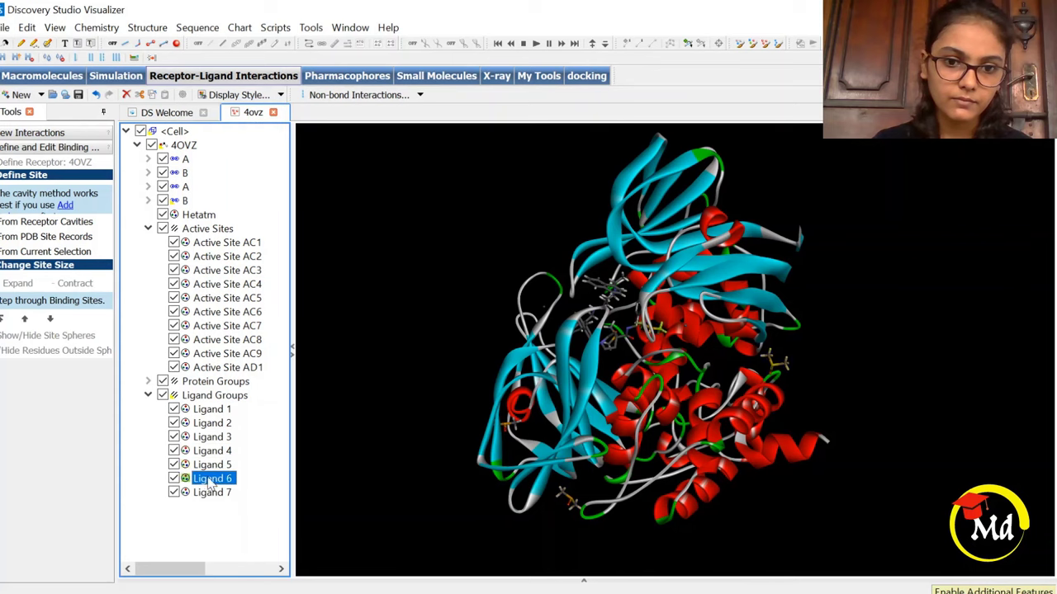
pyautogui.click(209, 494)
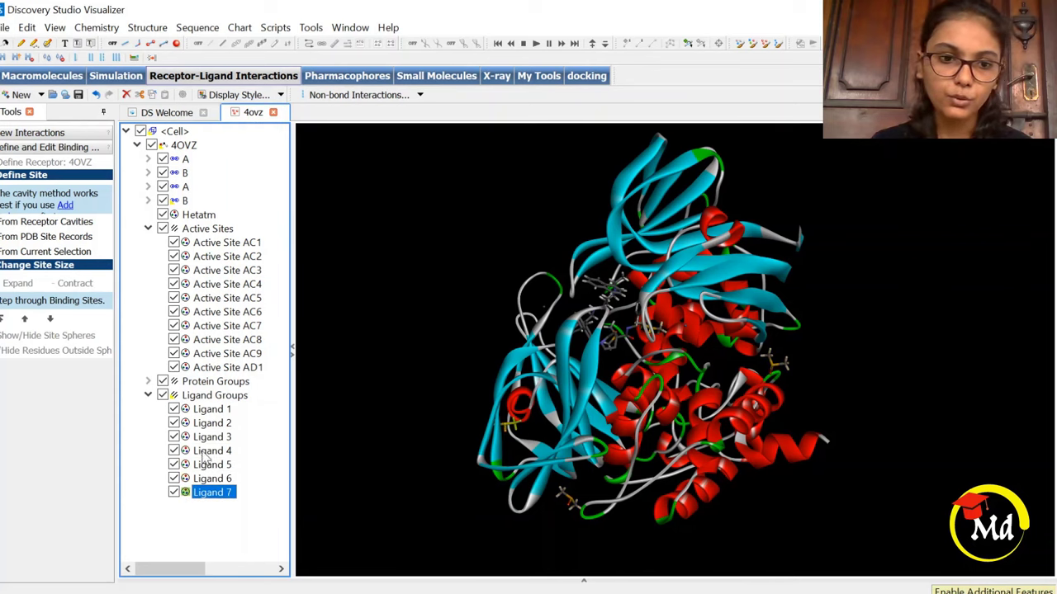
# - Go back through the ligands from Ligand 6 to Ligand 1 and compare the positions of Ligands 1 and 2 from different angles
pyautogui.click(212, 479)
pyautogui.click(211, 465)
pyautogui.click(211, 451)
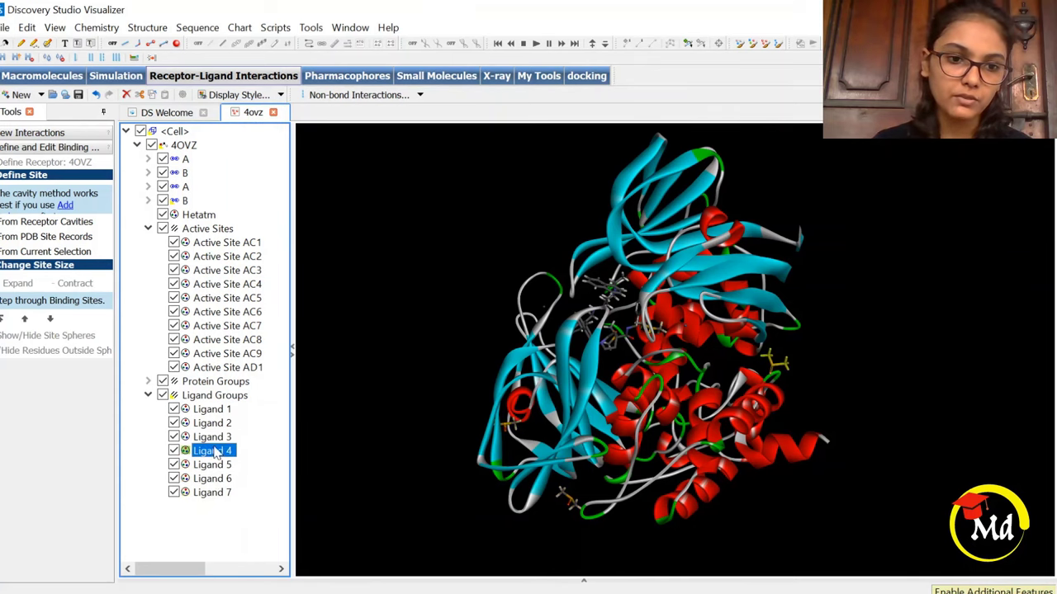
pyautogui.click(213, 424)
pyautogui.click(215, 437)
pyautogui.click(212, 410)
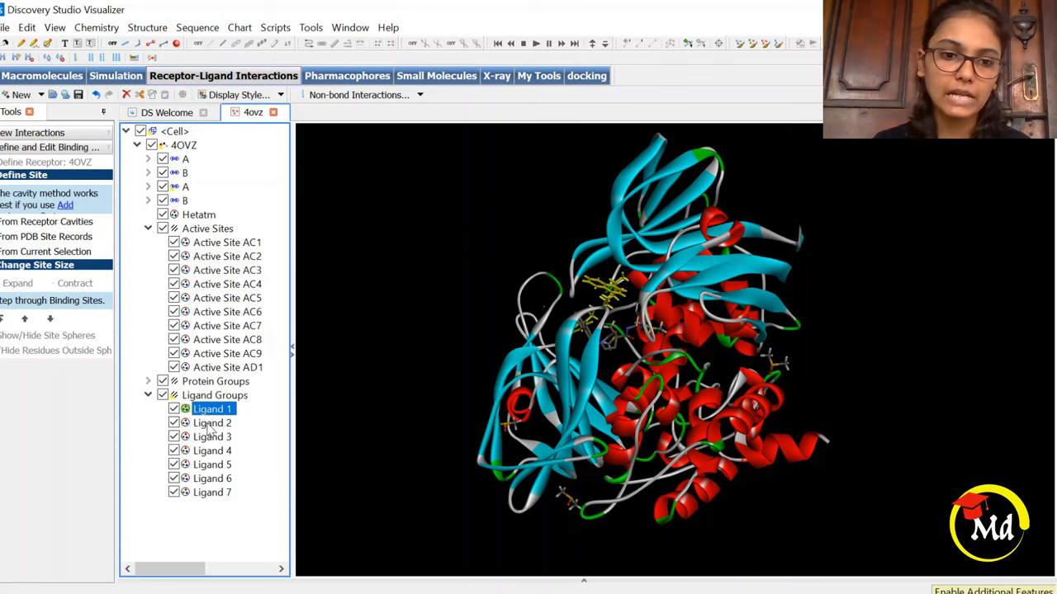
pyautogui.click(213, 424)
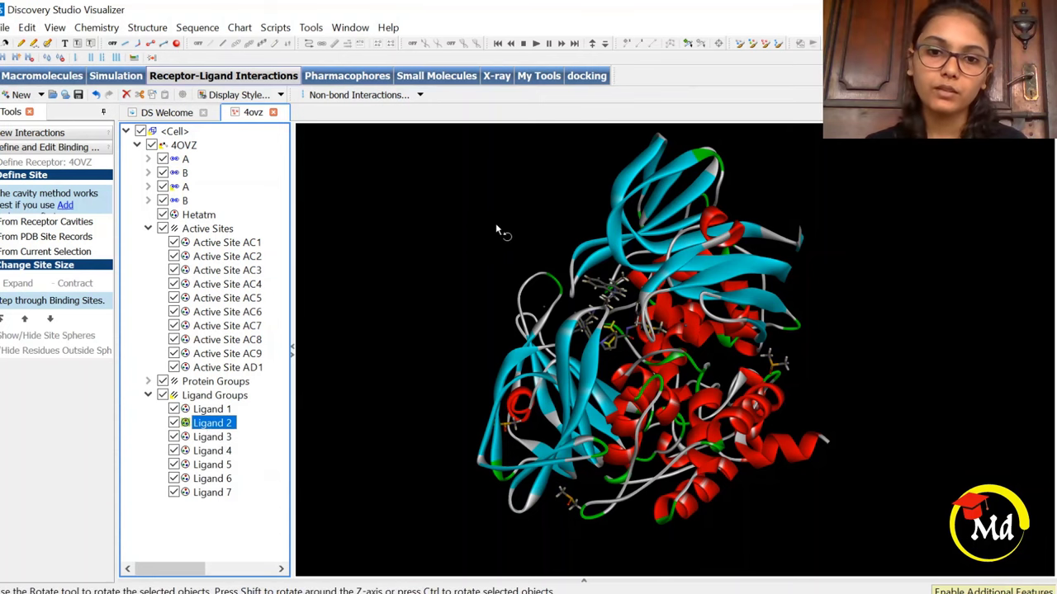
pyautogui.moveTo(498, 231); pyautogui.dragTo(682, 243)
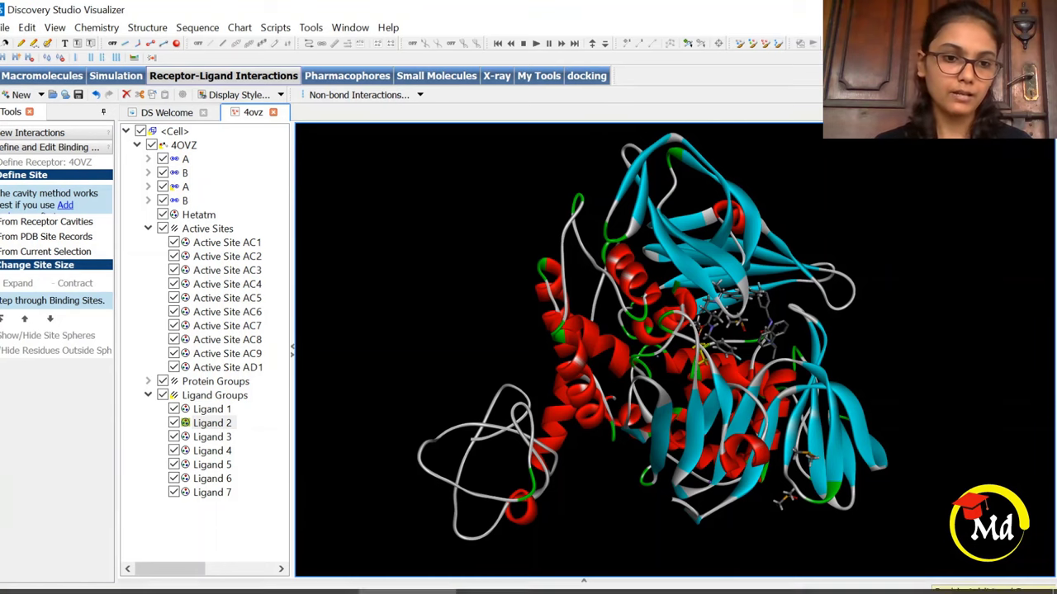
pyautogui.click(218, 411)
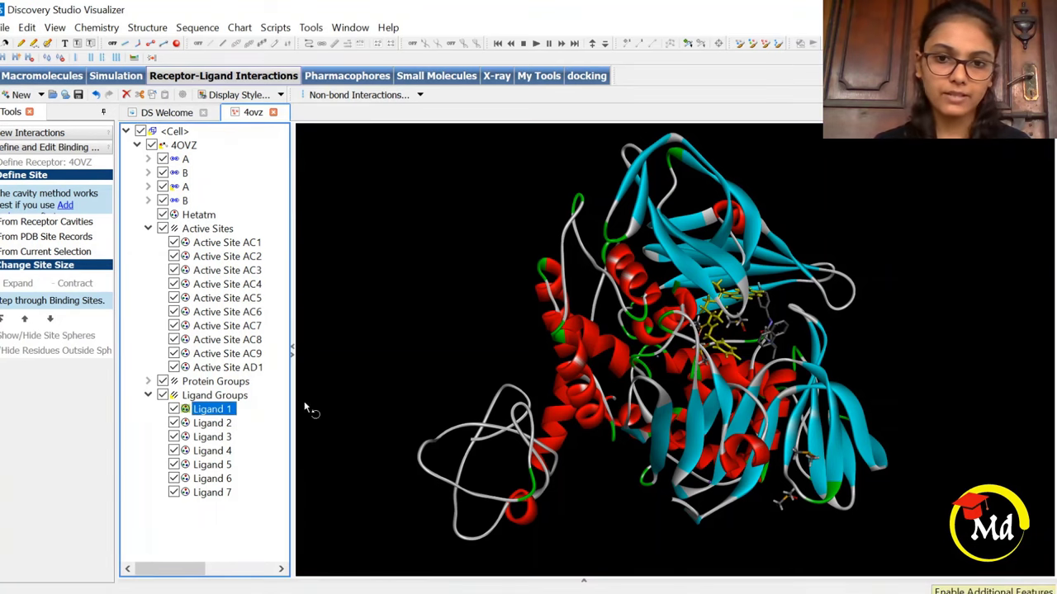
pyautogui.moveTo(765, 331); pyautogui.dragTo(685, 315)
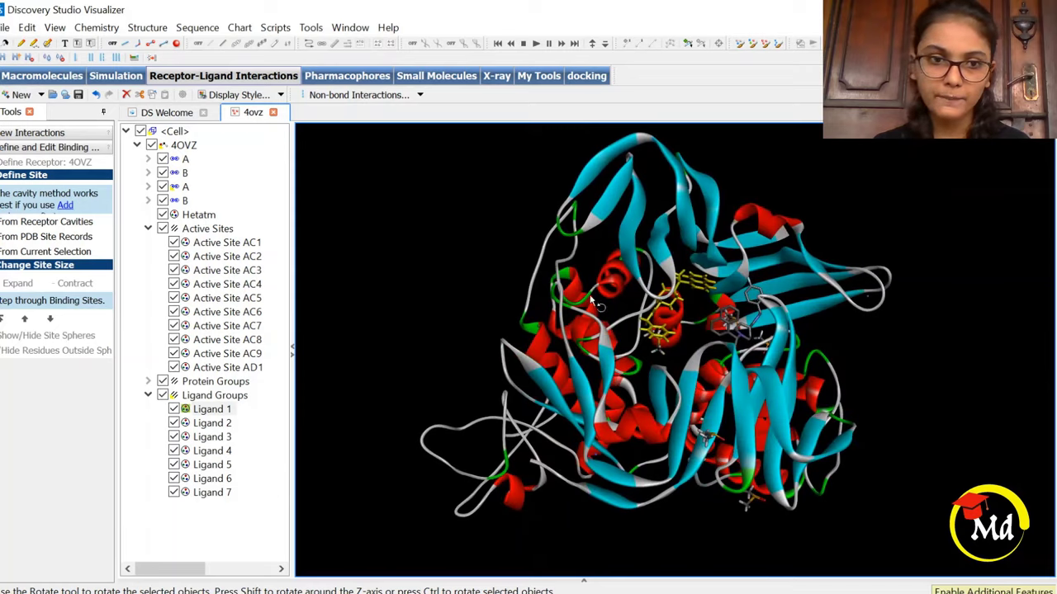
# - Expand the first protein chain A, look through its amino acid residues, and collapse it again
pyautogui.click(148, 159)
pyautogui.scroll(-15, 186, 188)
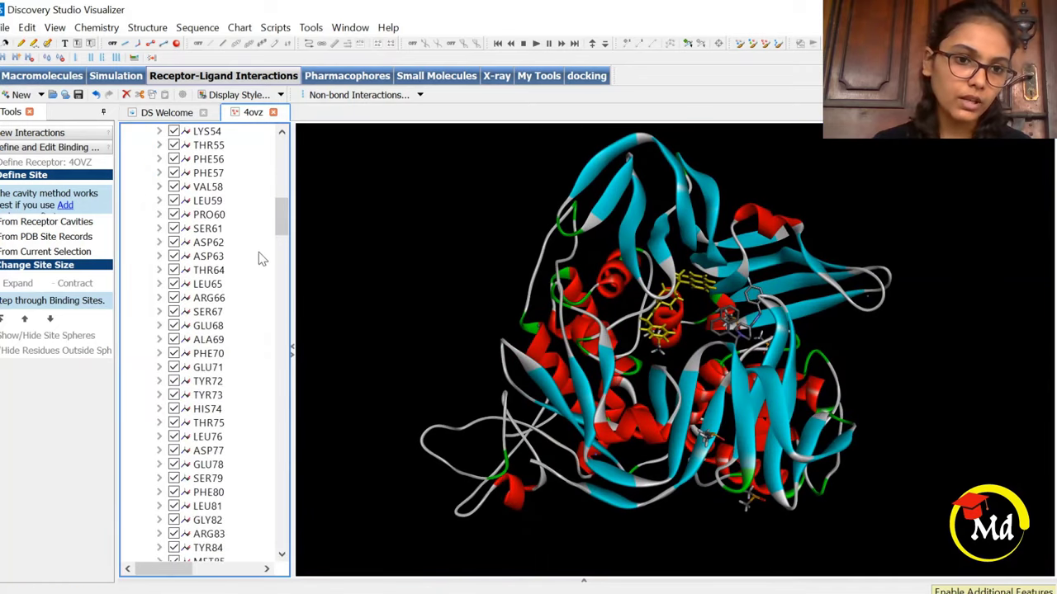
pyautogui.scroll(9, 186, 188)
pyautogui.scroll(7, 186, 188)
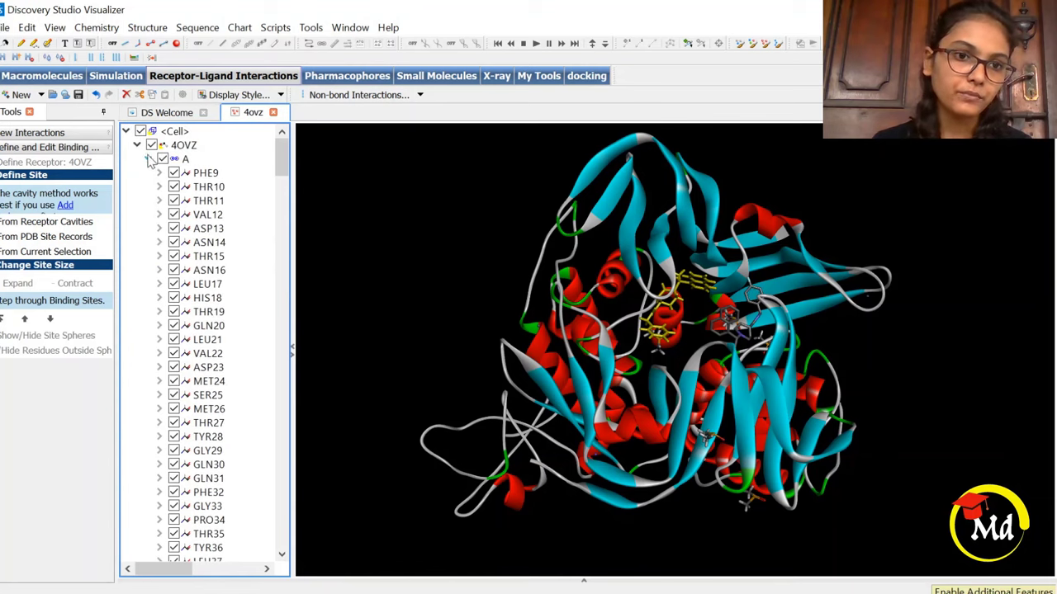
pyautogui.click(148, 159)
# - Expand the second A group and examine its ZN901, P85902 and DMS903 entries in the structure
pyautogui.click(148, 187)
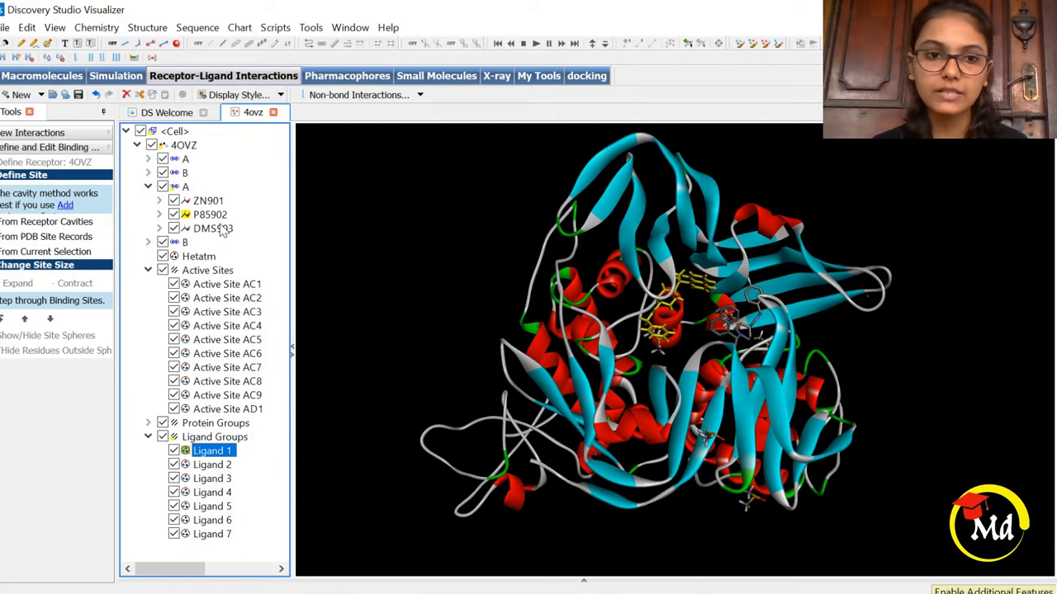
pyautogui.click(211, 202)
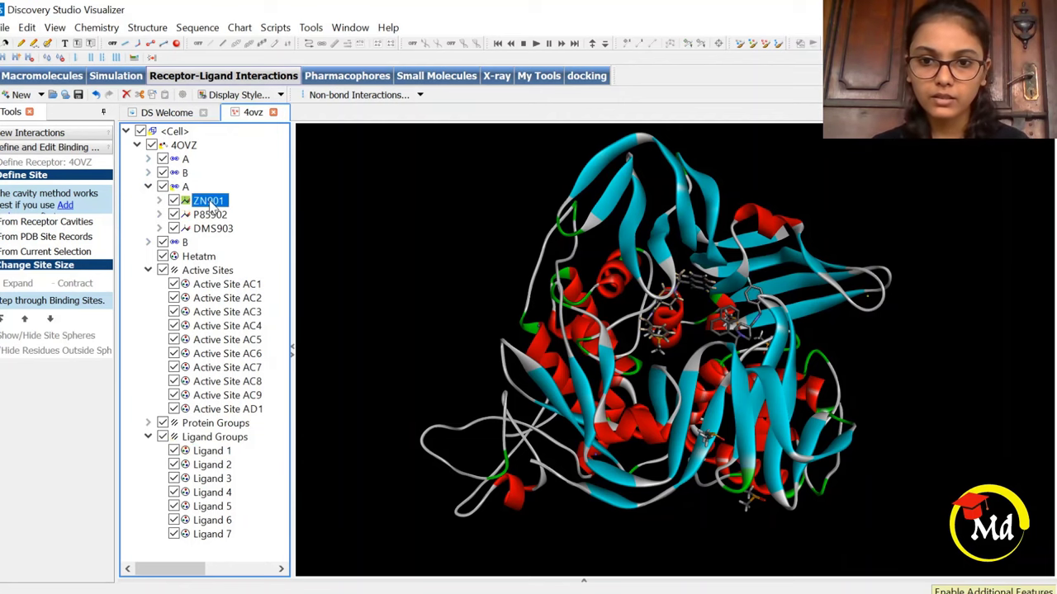
pyautogui.moveTo(772, 356); pyautogui.dragTo(479, 359)
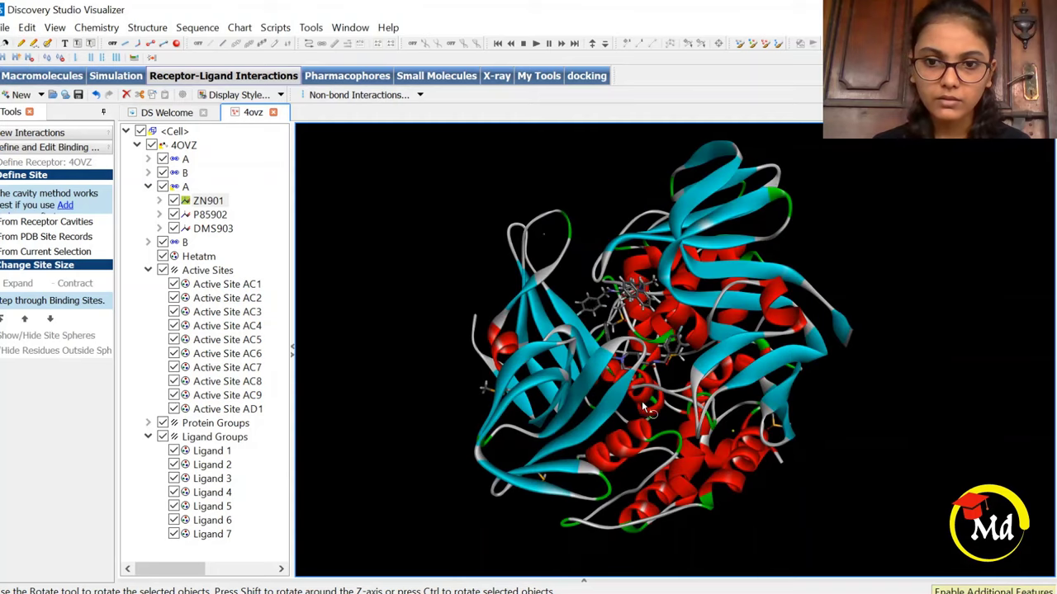
pyautogui.click(202, 205)
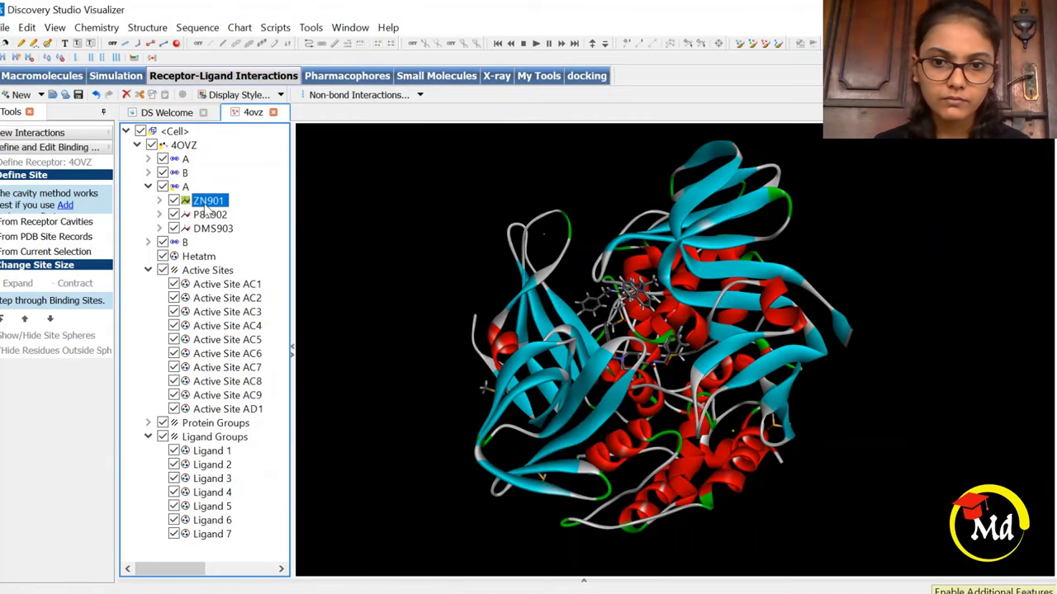
pyautogui.click(202, 215)
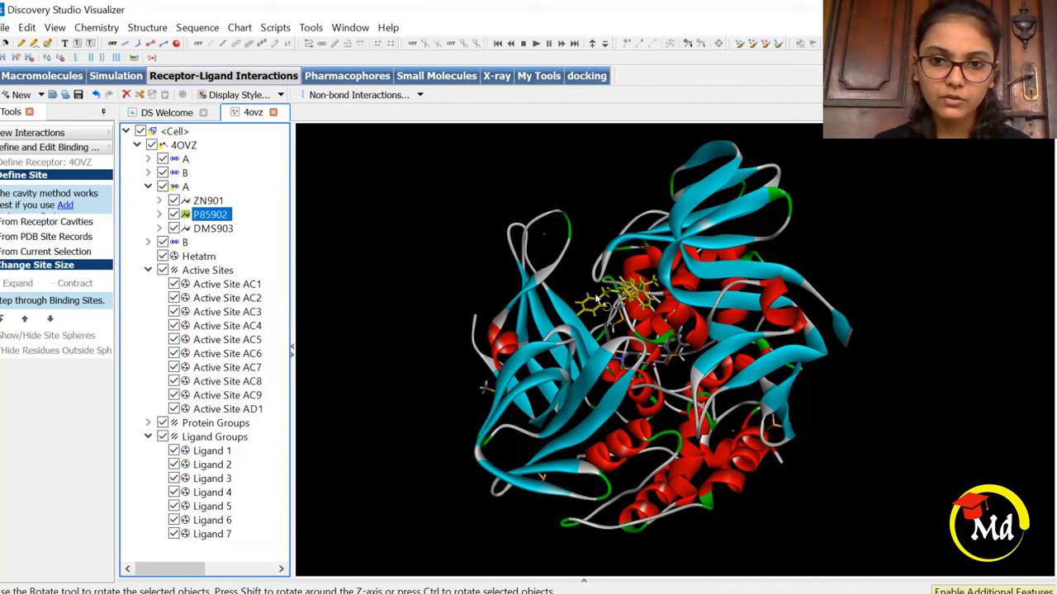
pyautogui.moveTo(582, 300); pyautogui.dragTo(701, 310)
pyautogui.scroll(3, 621, 317)
pyautogui.scroll(2, 621, 316)
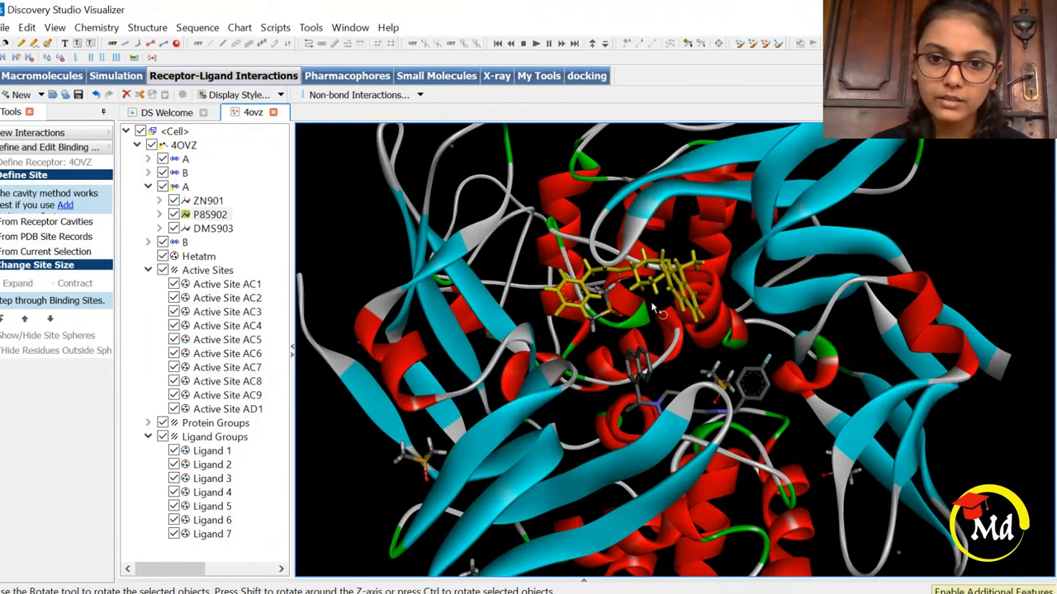
pyautogui.click(211, 230)
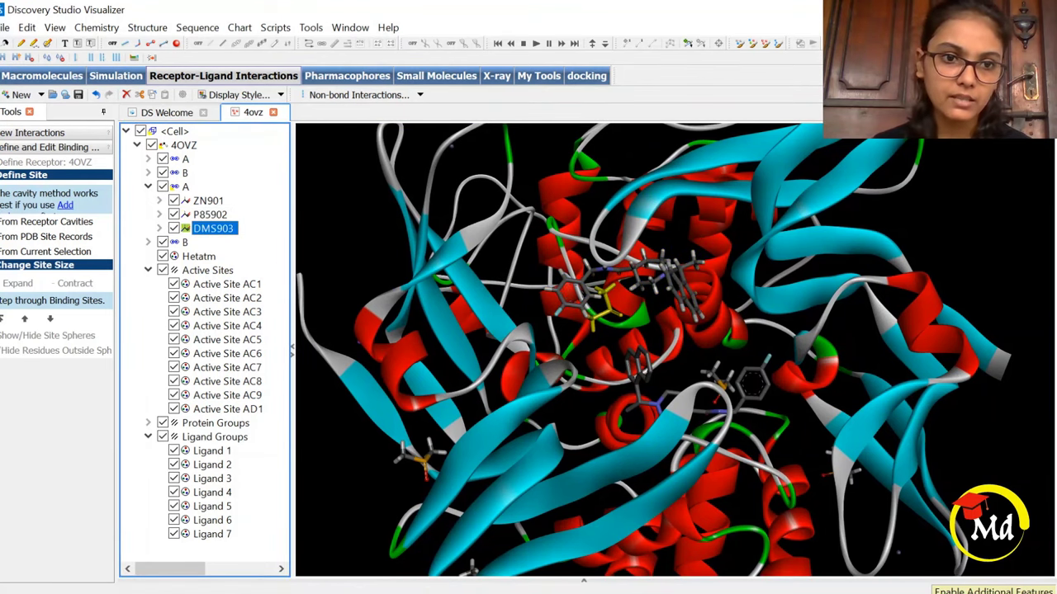
# - Compare the P85902 entry with Ligand 1 in the structure, then collapse the second A group
pyautogui.click(211, 216)
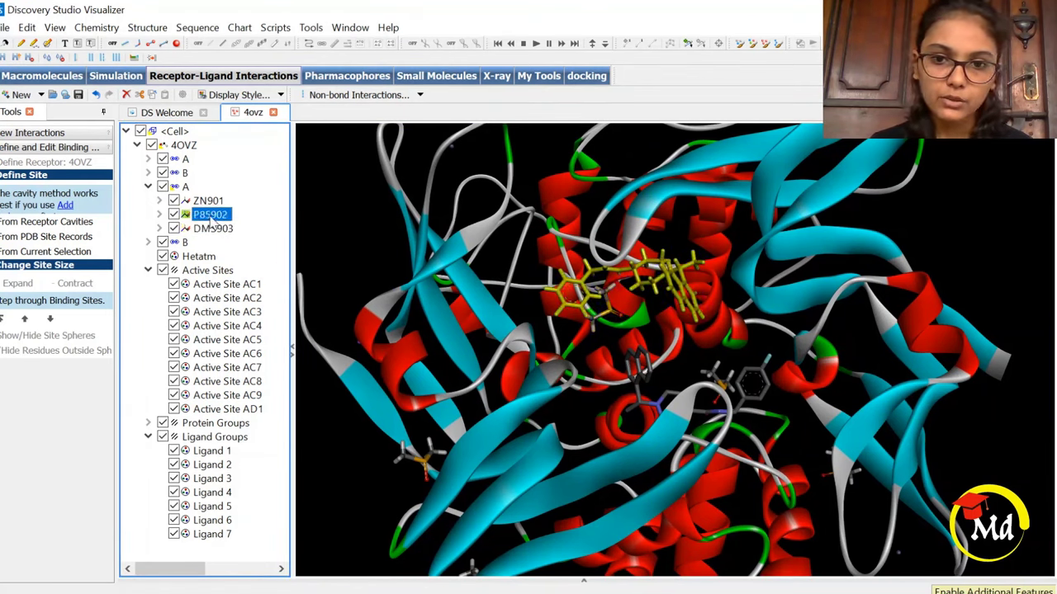
pyautogui.click(217, 451)
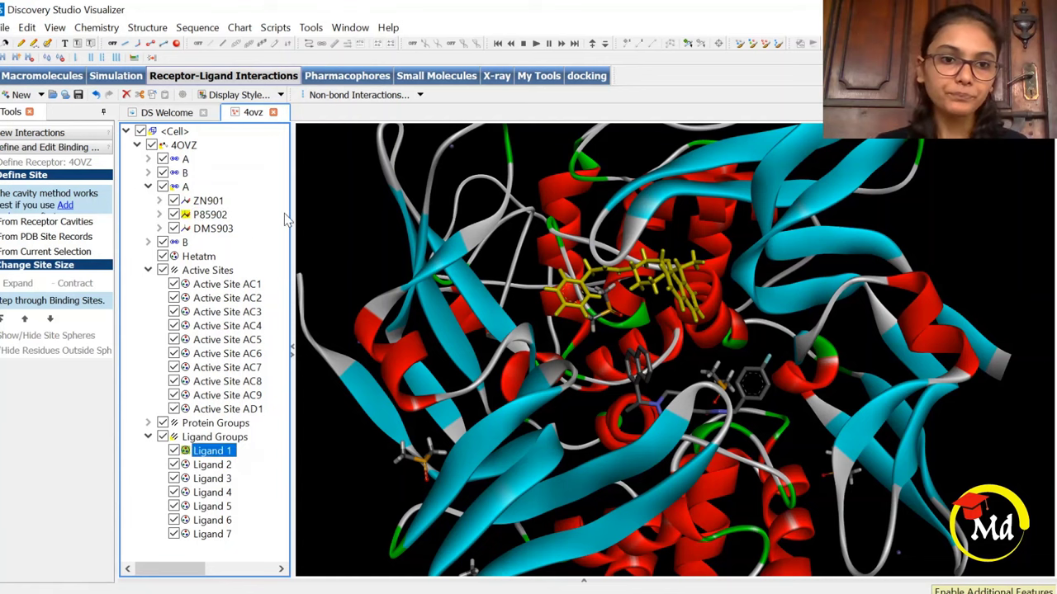
pyautogui.press('Escape')
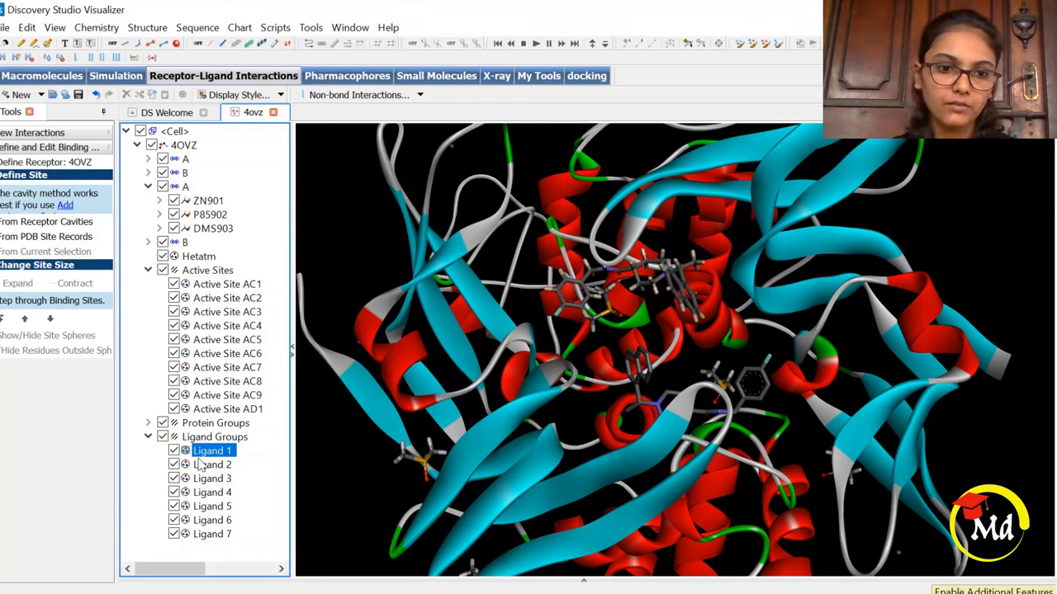
pyautogui.click(206, 454)
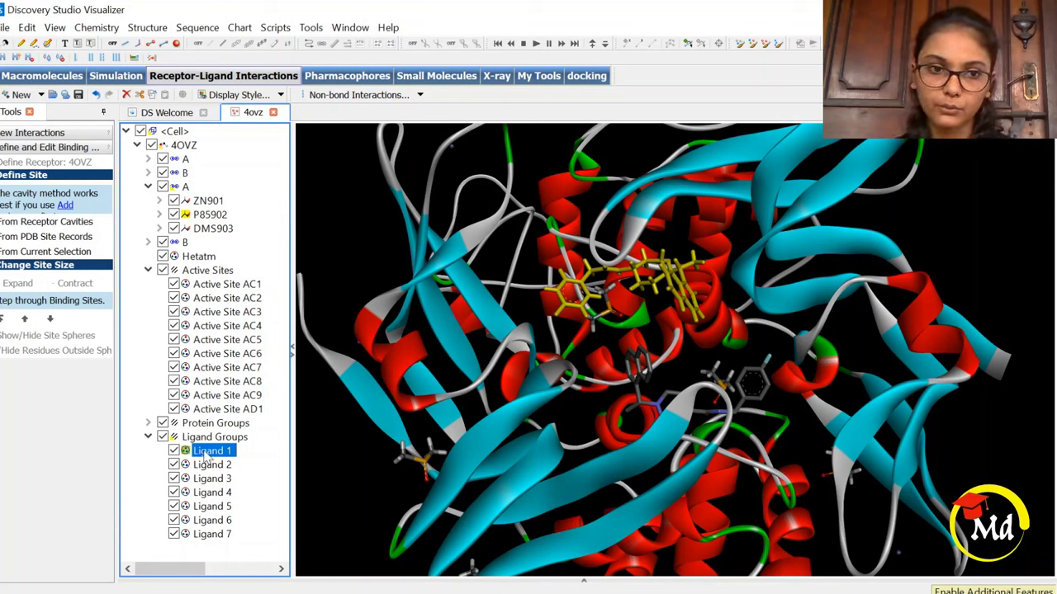
pyautogui.click(148, 186)
pyautogui.click(185, 188)
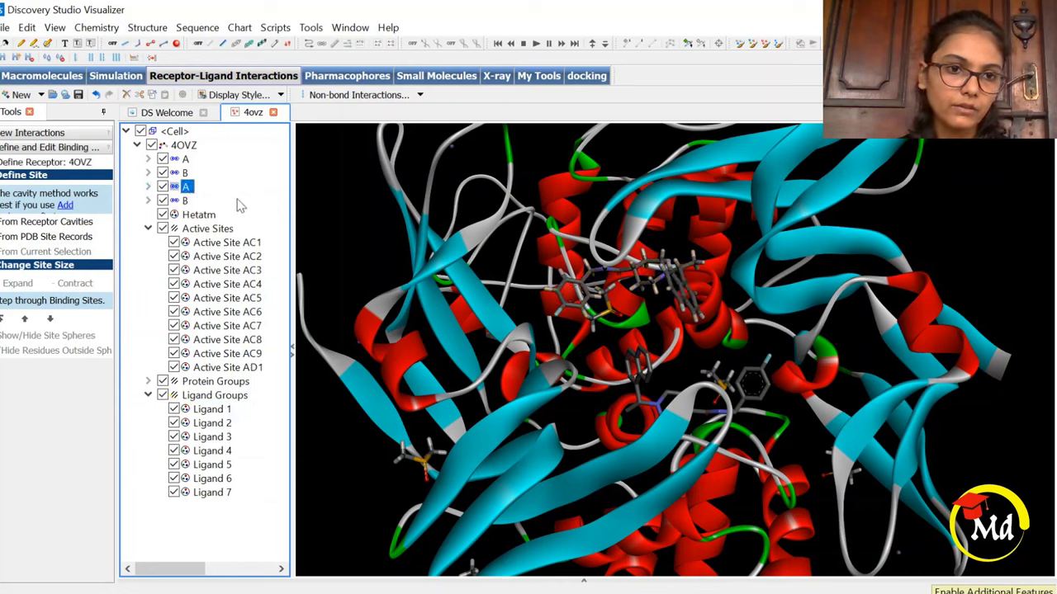
pyautogui.click(148, 187)
pyautogui.click(148, 187)
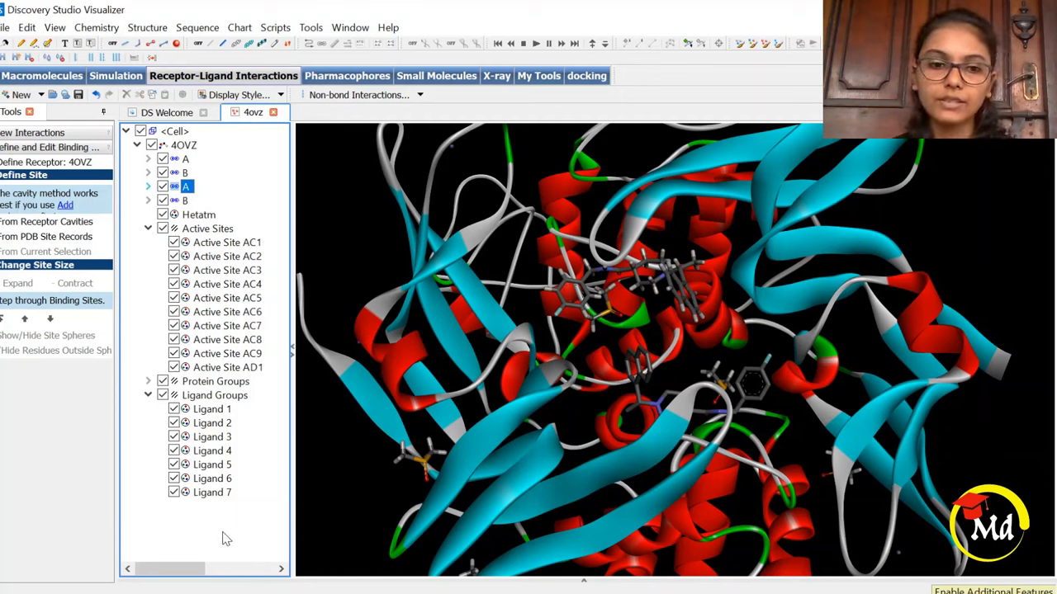
# - Define a binding site on the 4OVZ receptor from the current selection of Ligand 1
pyautogui.click(213, 413)
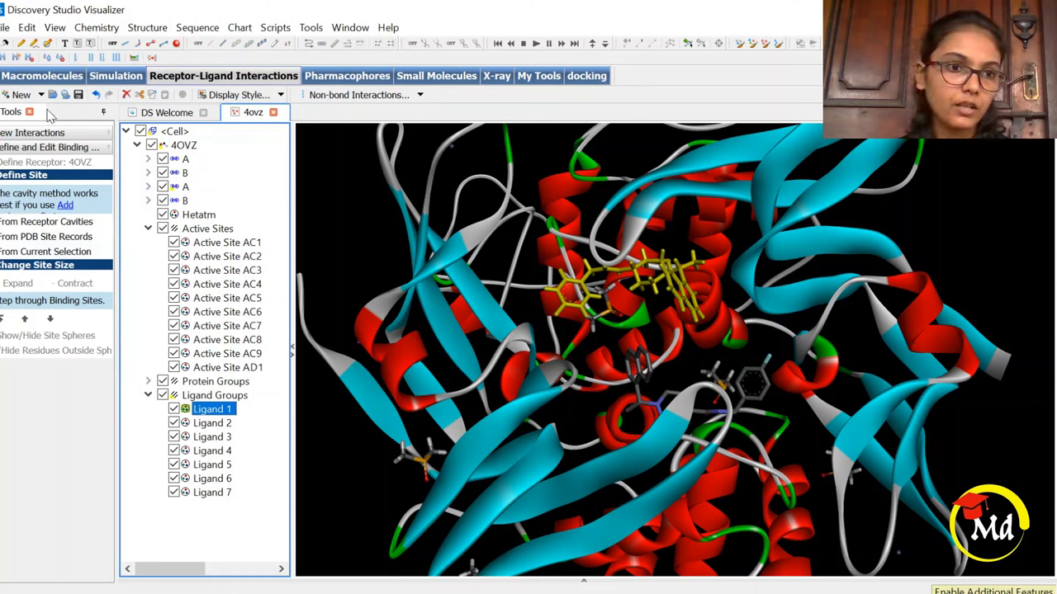
pyautogui.click(63, 152)
pyautogui.click(62, 154)
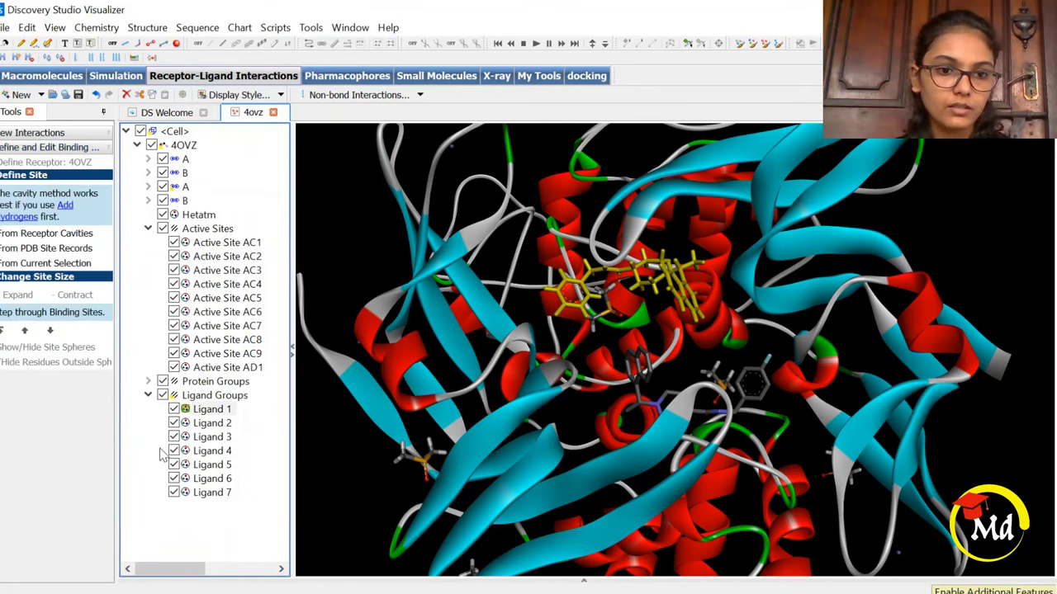
pyautogui.click(209, 410)
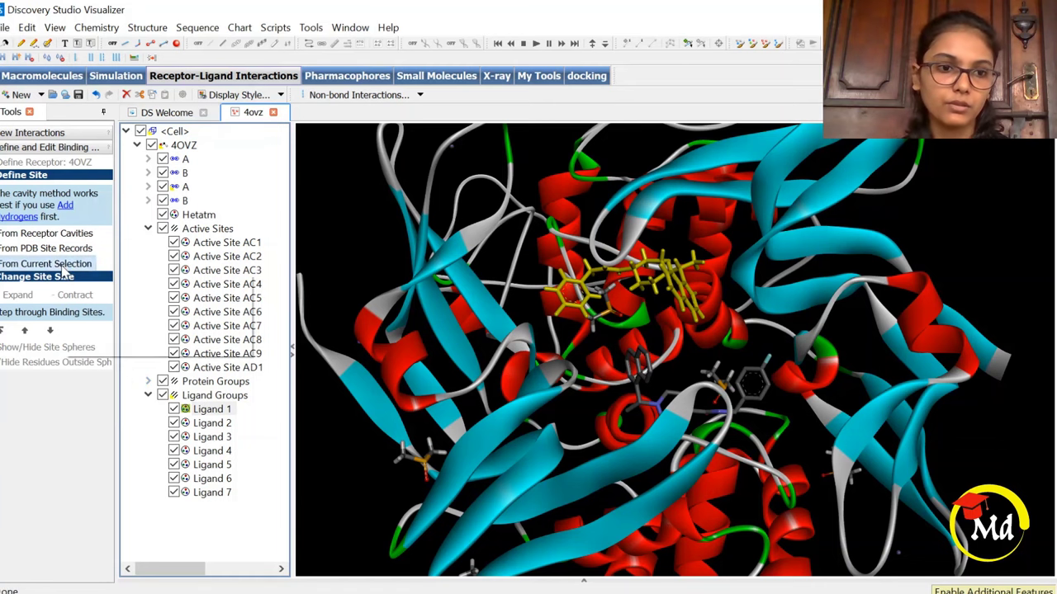
pyautogui.click(63, 264)
# - Examine the binding-site sphere around Ligand 1 from several angles and distances
pyautogui.moveTo(609, 328); pyautogui.dragTo(793, 339)
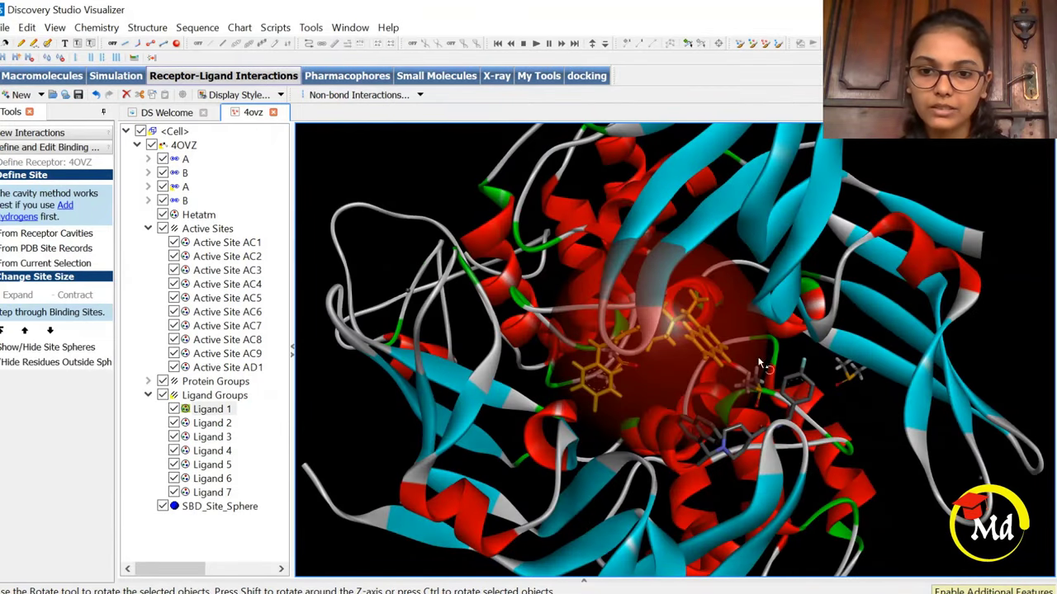
pyautogui.scroll(5, 768, 359)
pyautogui.moveTo(577, 366); pyautogui.dragTo(759, 314)
pyautogui.scroll(-5, 680, 380)
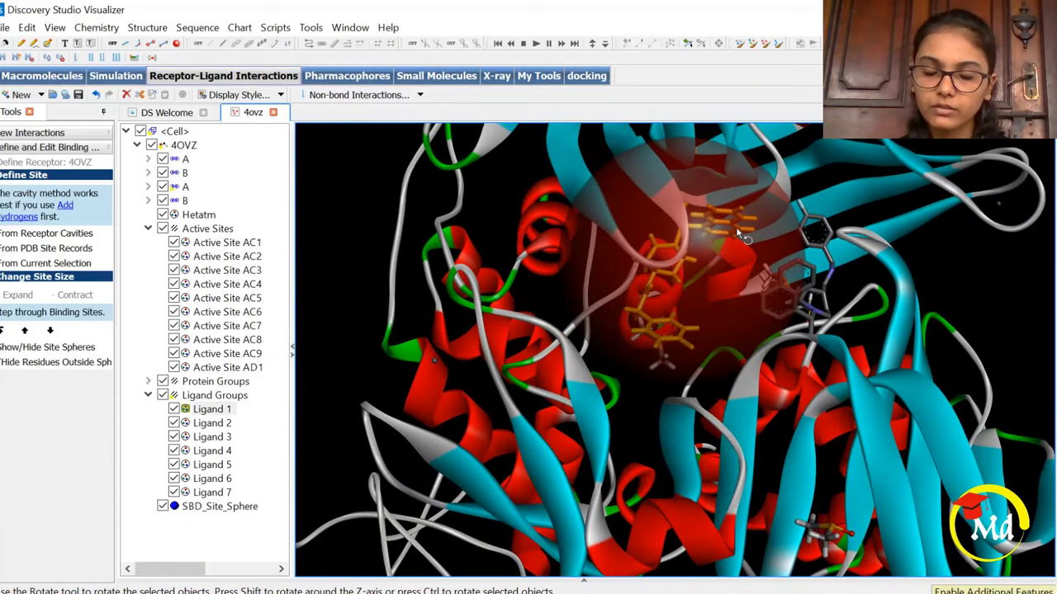
pyautogui.moveTo(738, 232); pyautogui.dragTo(745, 328)
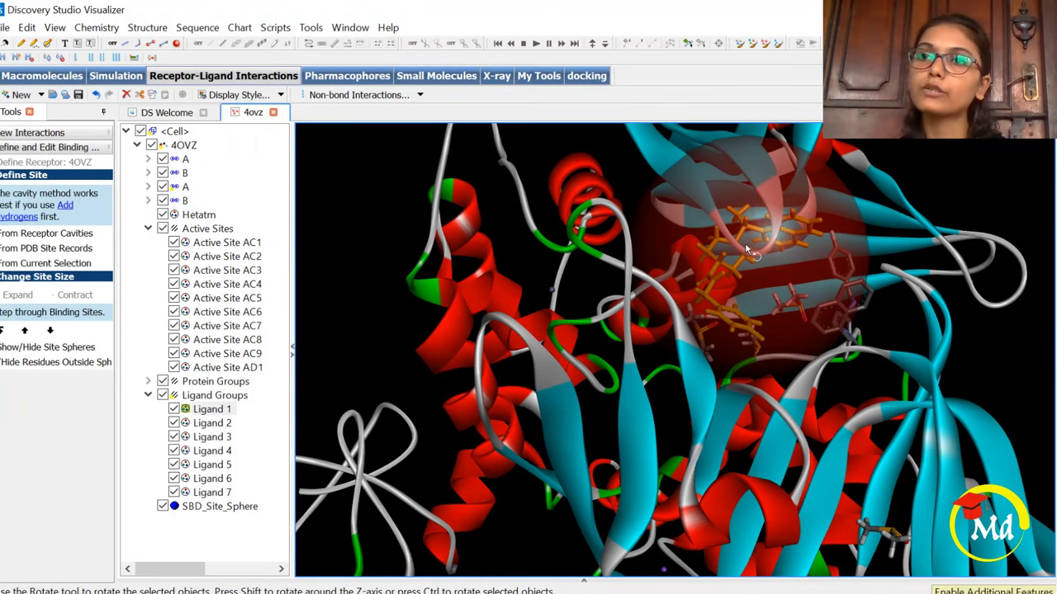
pyautogui.moveTo(746, 246); pyautogui.dragTo(753, 266)
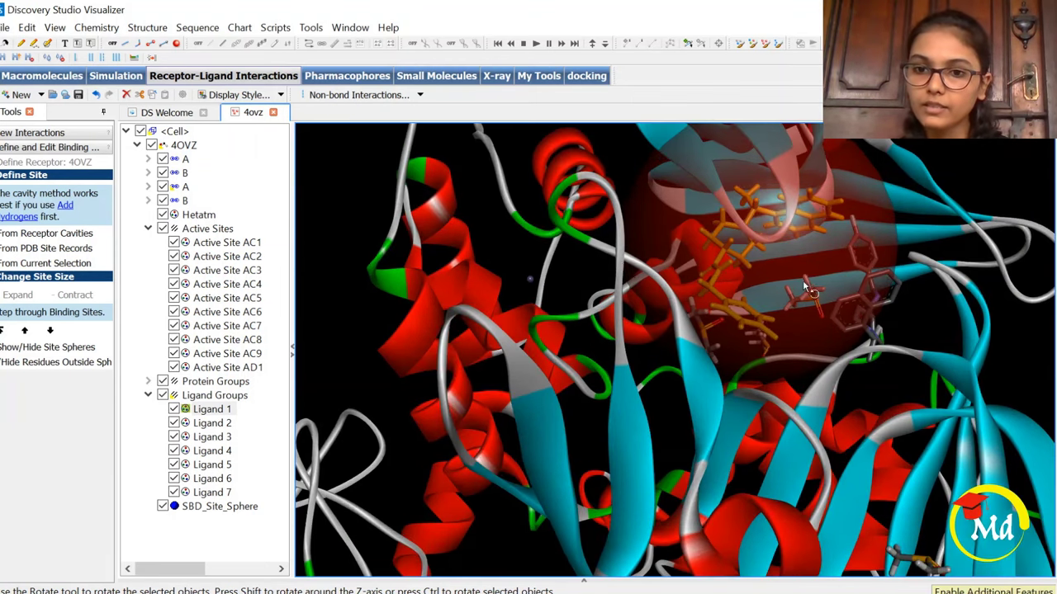
pyautogui.moveTo(838, 252); pyautogui.dragTo(792, 285)
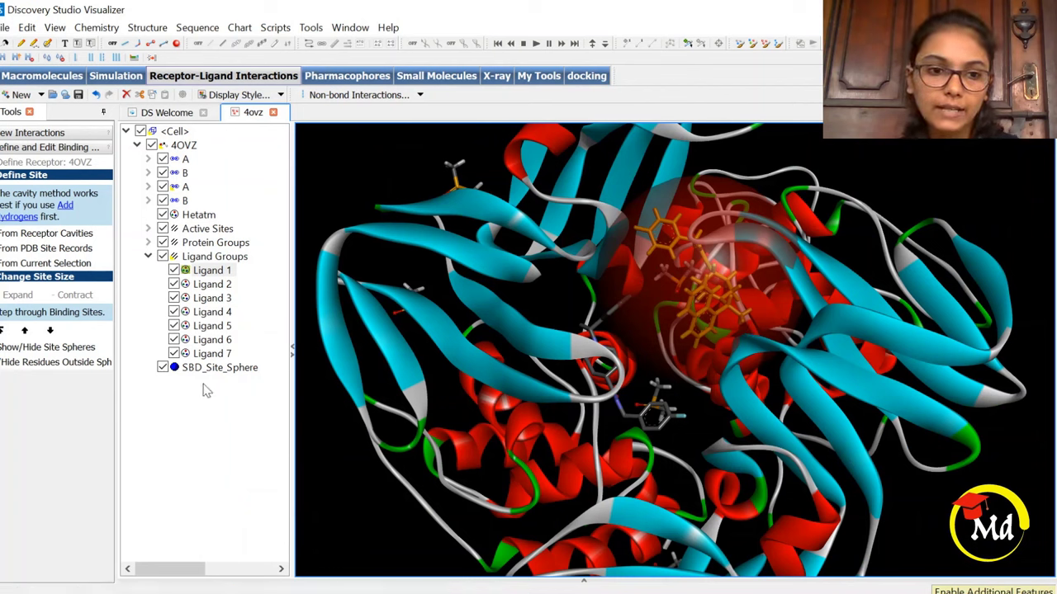
# - Expand the SBD_Site_Sphere in several increments to a radius of about 15.4
pyautogui.click(220, 368)
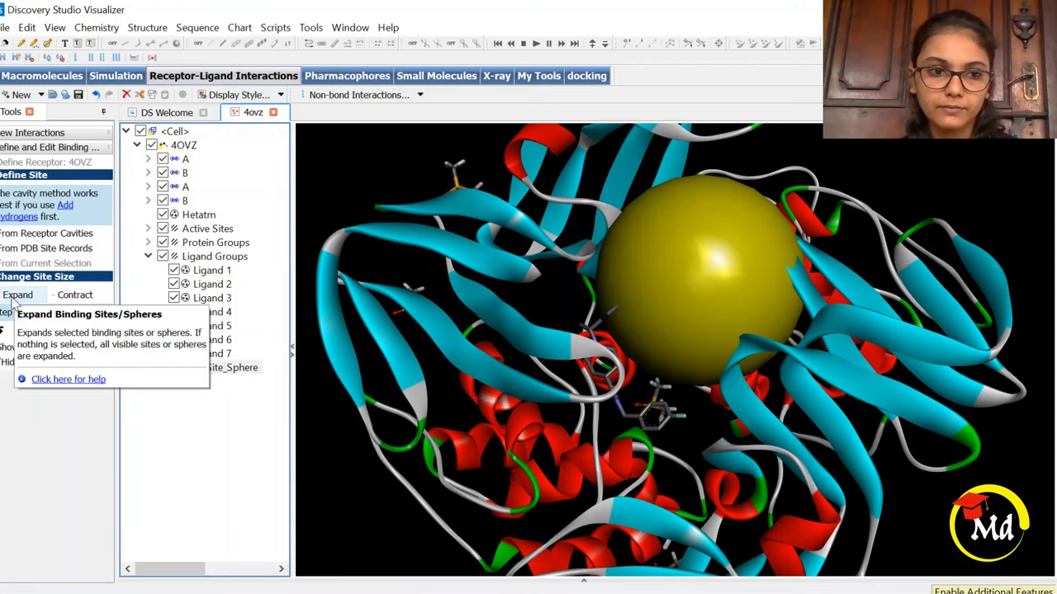
pyautogui.click(13, 299)
pyautogui.click(14, 298)
pyautogui.click(14, 297)
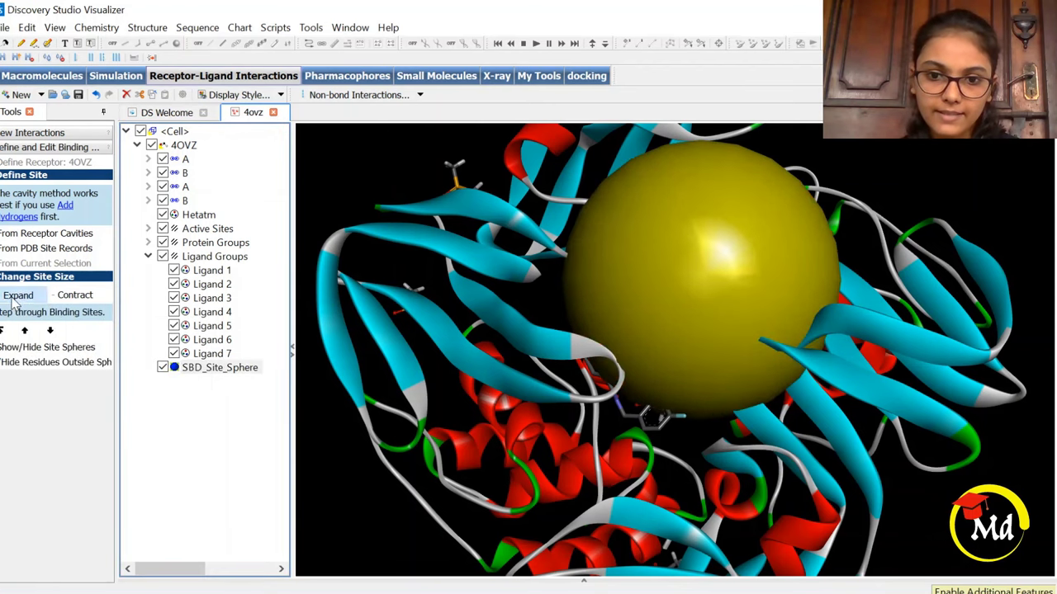
pyautogui.click(15, 297)
pyautogui.click(216, 368)
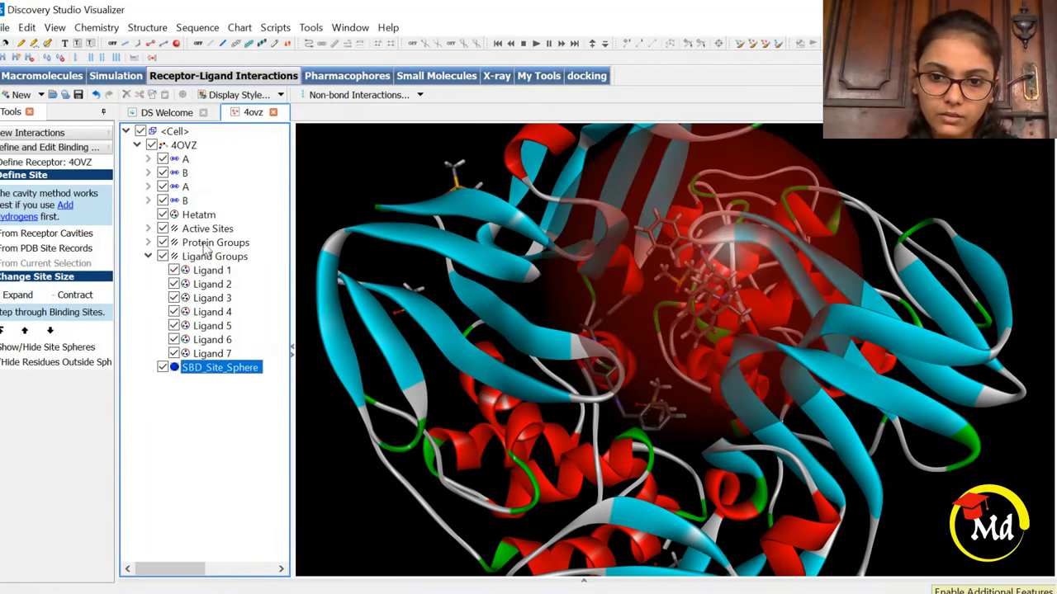
pyautogui.click(18, 299)
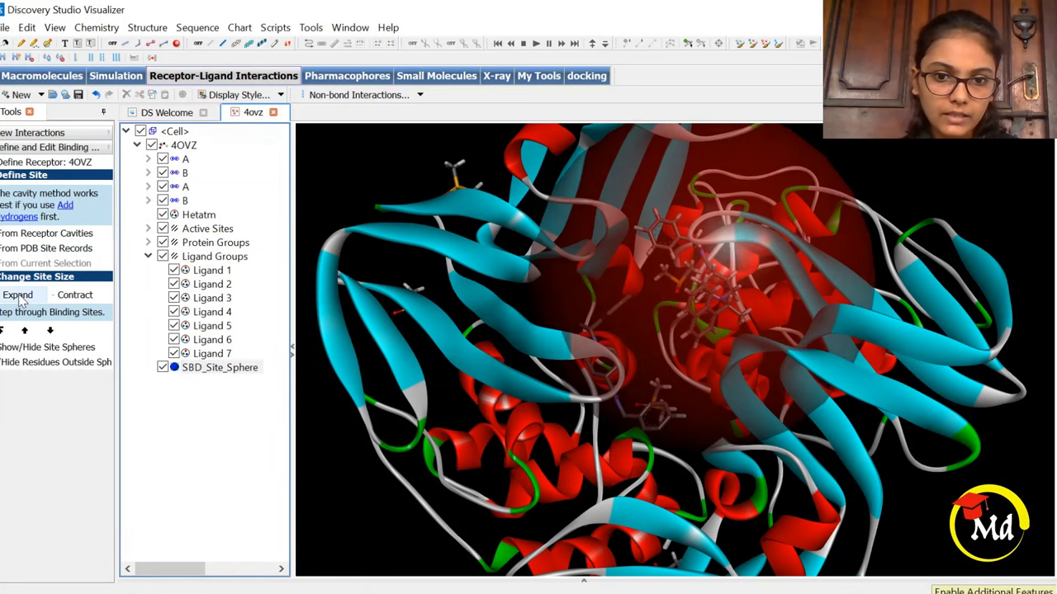
# - Highlight Ligands 2, 1 and 3 and check from different angles how the enlarged site sphere covers the bound ligands
pyautogui.moveTo(496, 227); pyautogui.dragTo(695, 375)
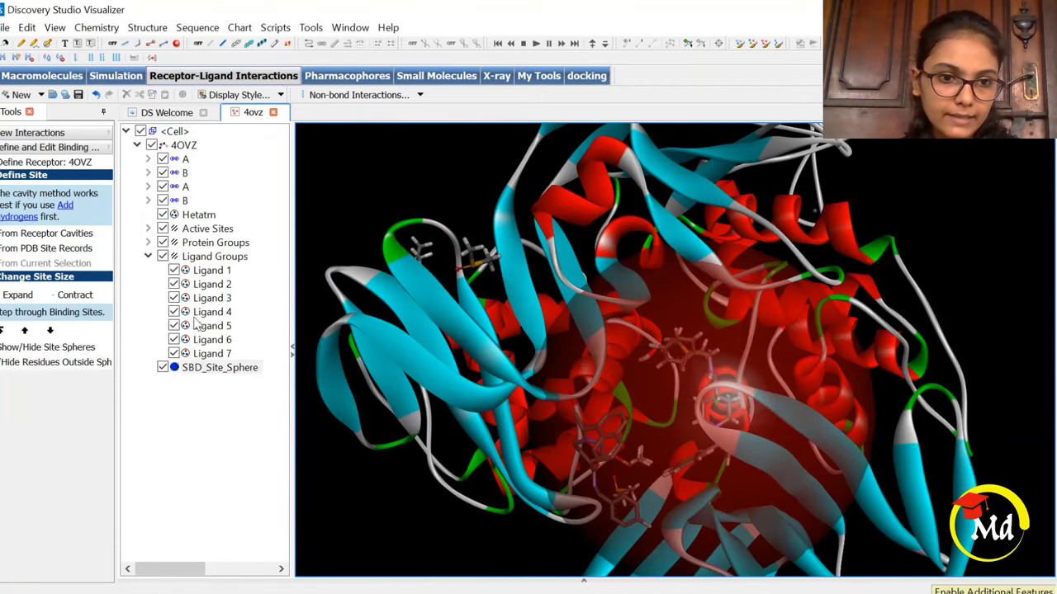
pyautogui.click(212, 283)
pyautogui.click(213, 270)
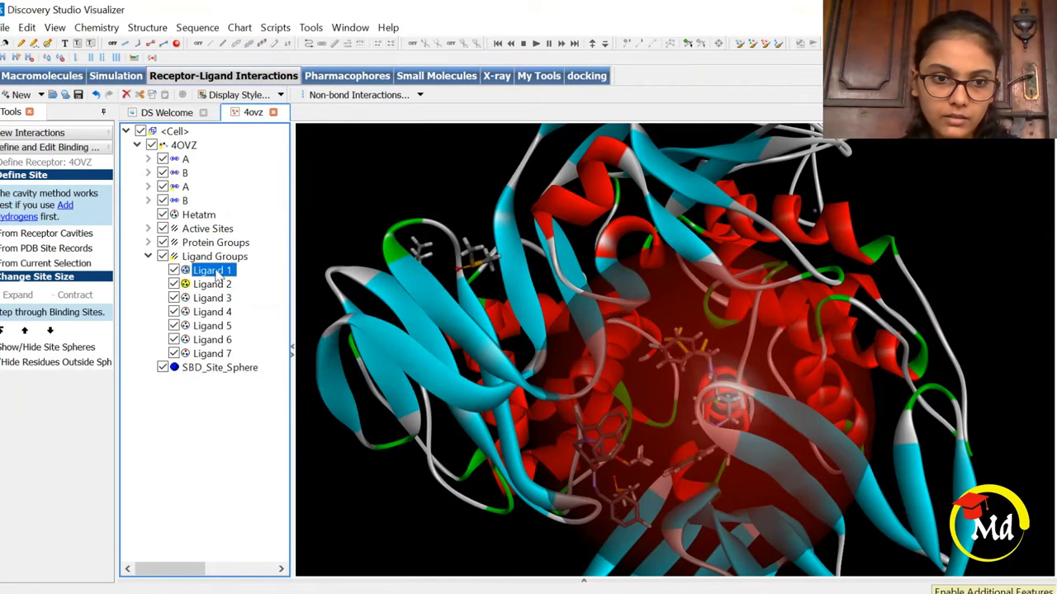
pyautogui.click(212, 298)
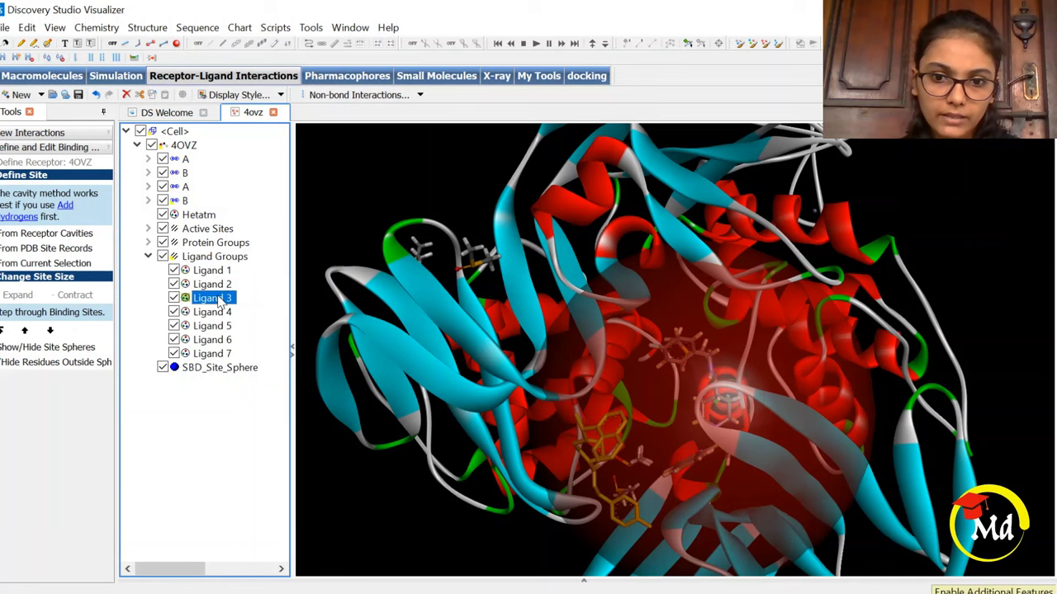
pyautogui.moveTo(684, 366); pyautogui.dragTo(720, 239)
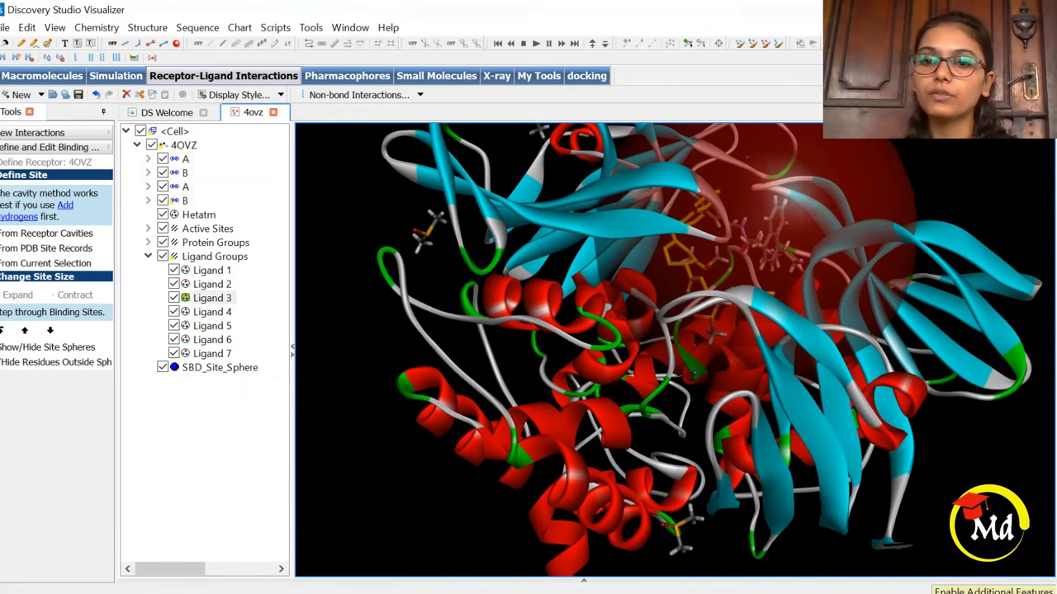
pyautogui.moveTo(703, 250); pyautogui.dragTo(759, 281)
pyautogui.click(220, 368)
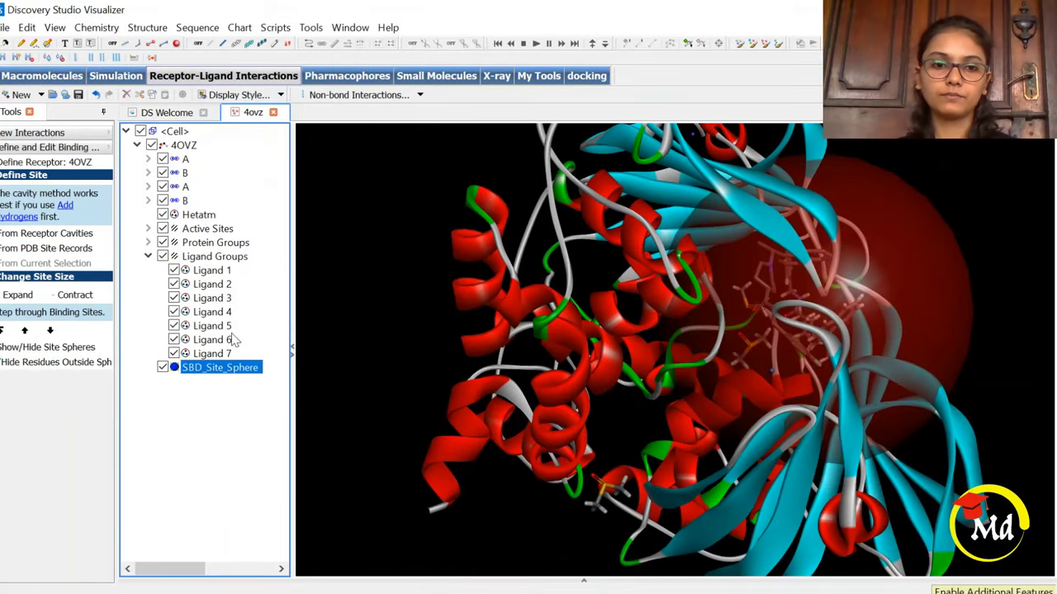
pyautogui.moveTo(849, 339); pyautogui.dragTo(374, 369)
# - View the attributes of SBD_Site_Sphere, read its XYZ centre coordinates and radius, and close them without changes
pyautogui.click(221, 368)
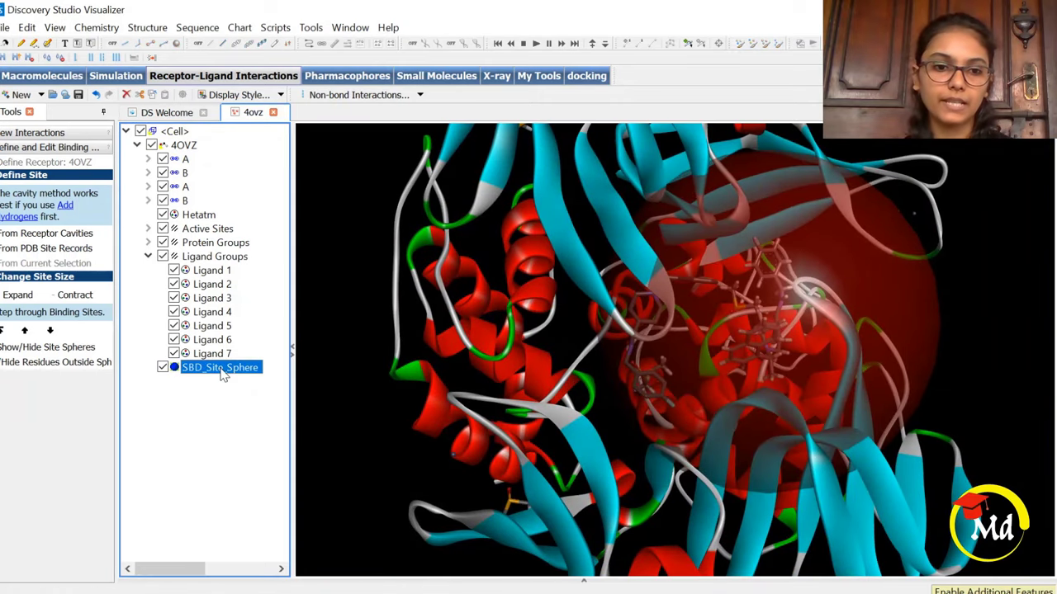
pyautogui.rightClick(223, 374)
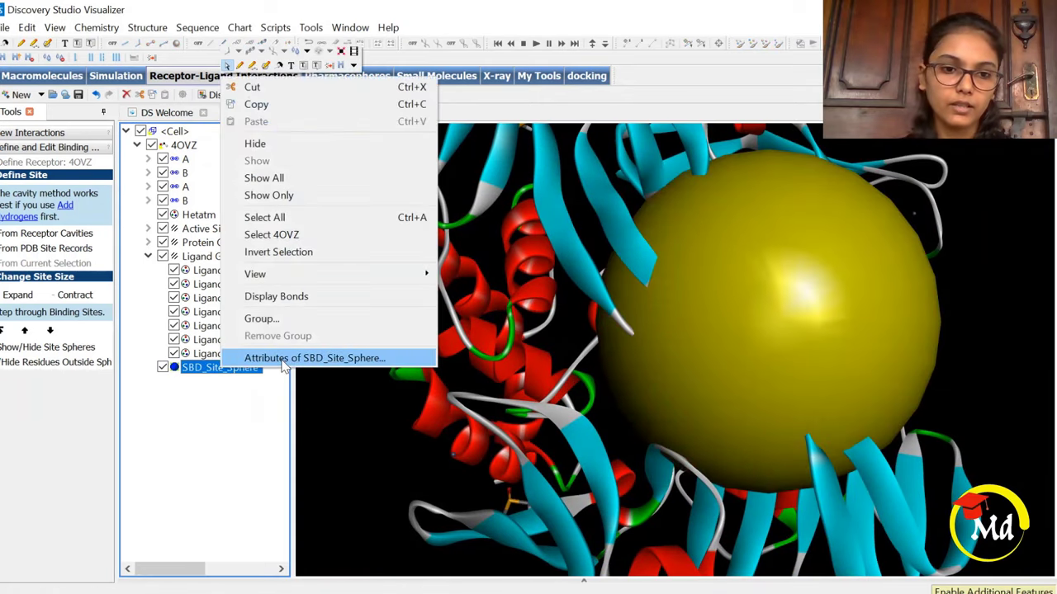
pyautogui.click(341, 360)
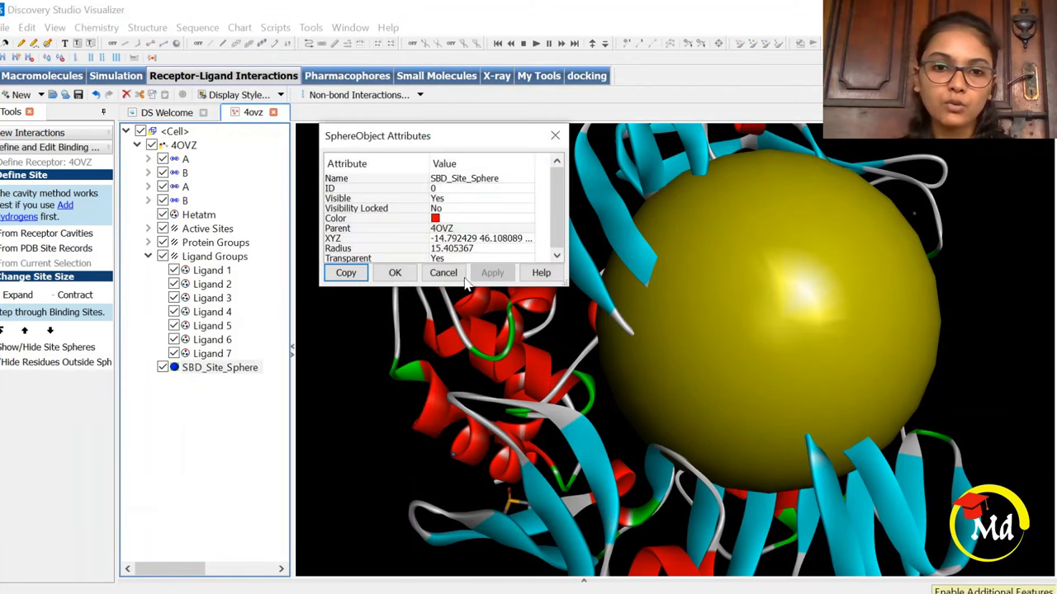
pyautogui.click(368, 251)
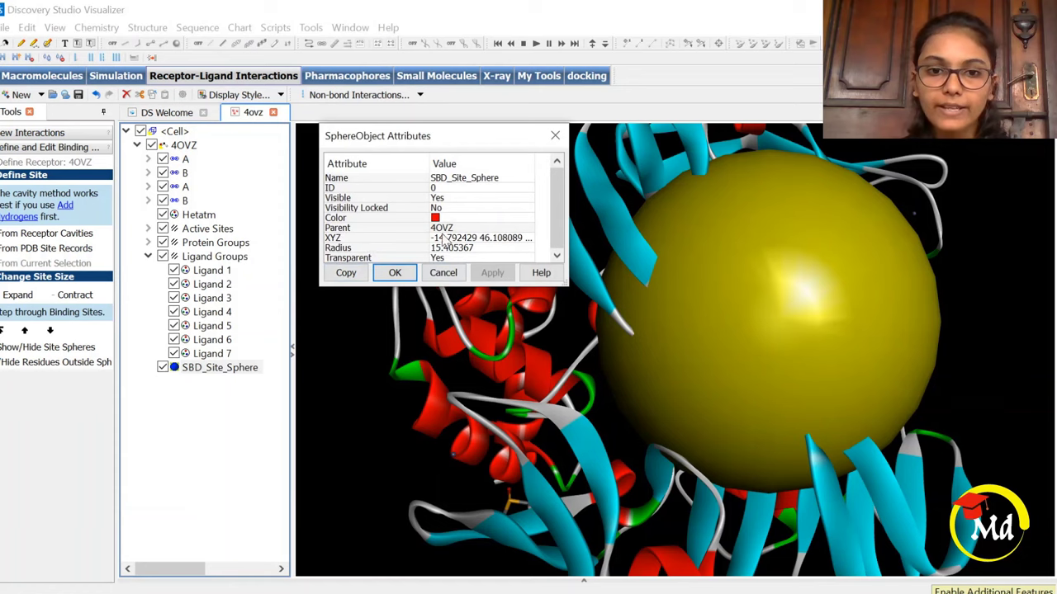
pyautogui.doubleClick(500, 239)
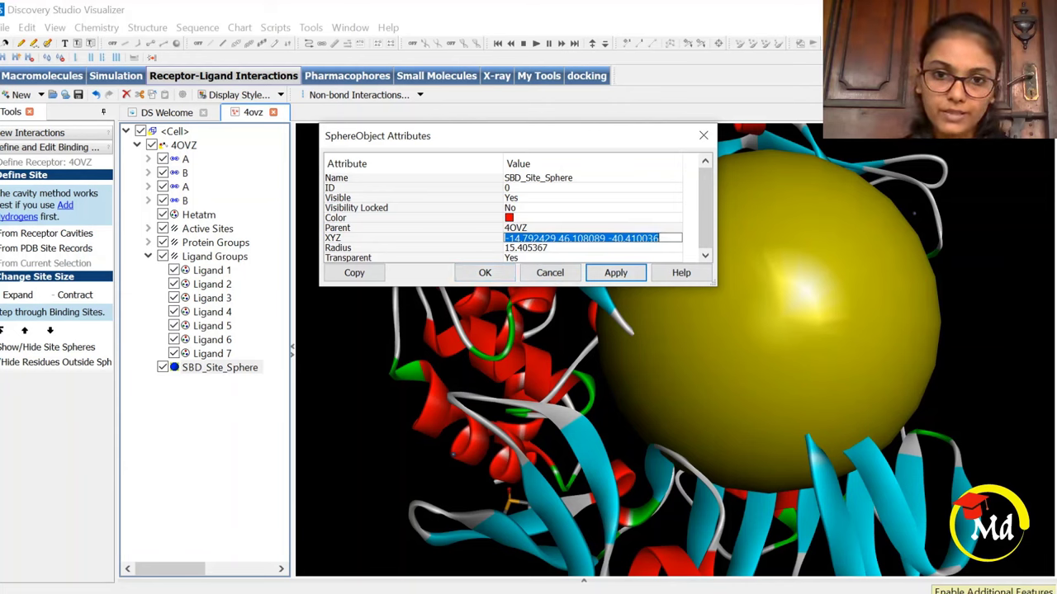
pyautogui.click(566, 220)
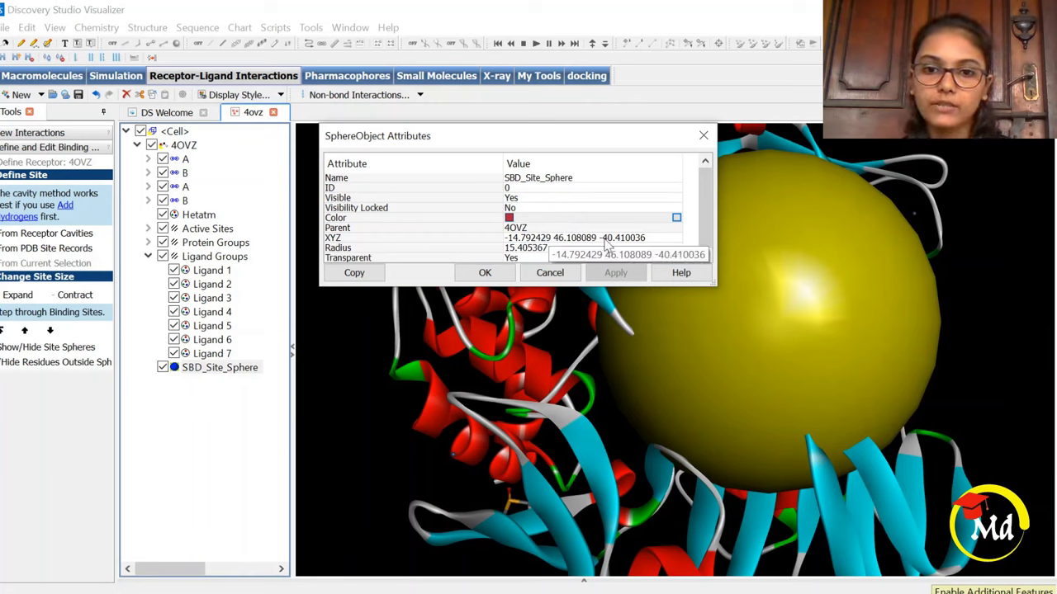
pyautogui.click(537, 229)
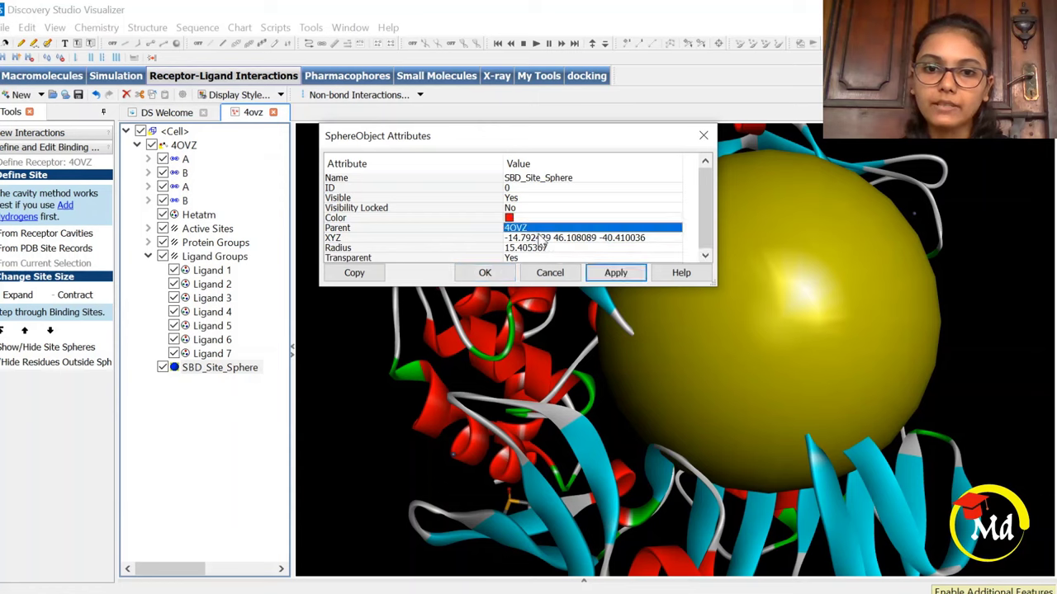
pyautogui.click(539, 238)
pyautogui.click(613, 220)
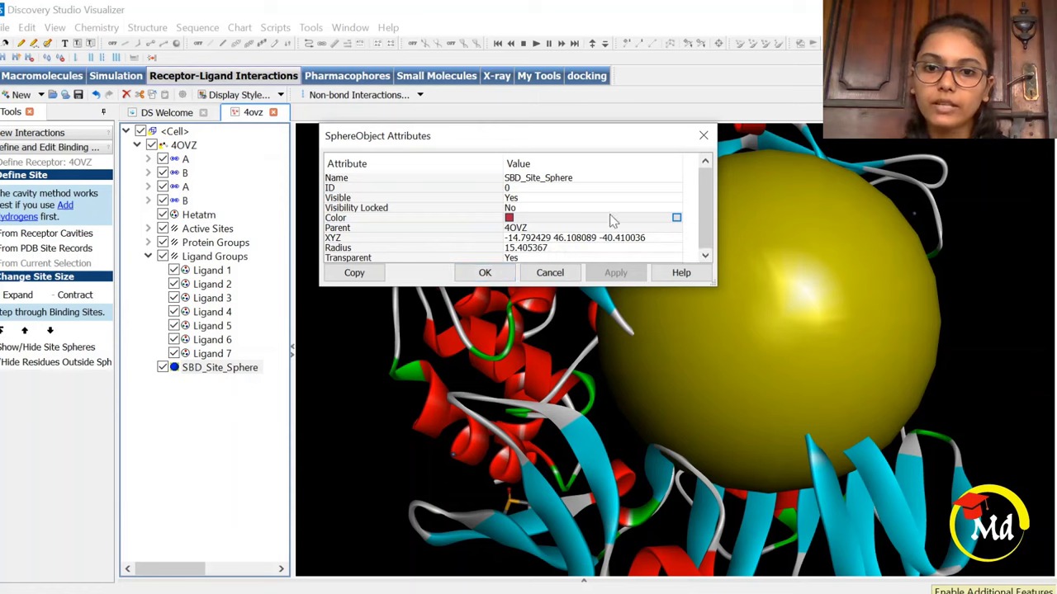
pyautogui.click(485, 272)
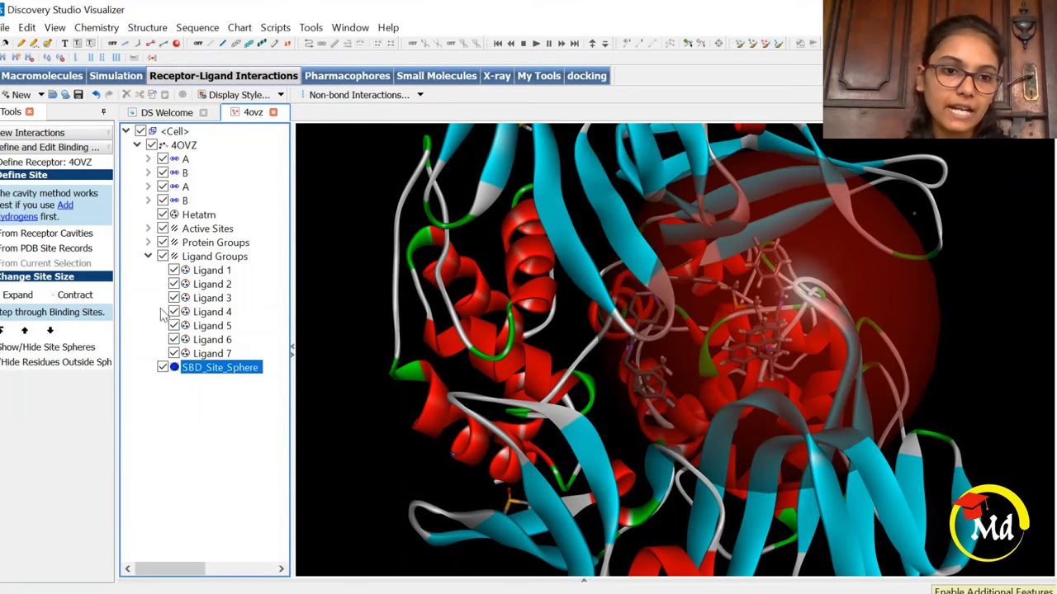
# - Delete the whole Ligand Groups entry, including Ligands 1 to 7, from the 4OVZ structure
pyautogui.click(198, 258)
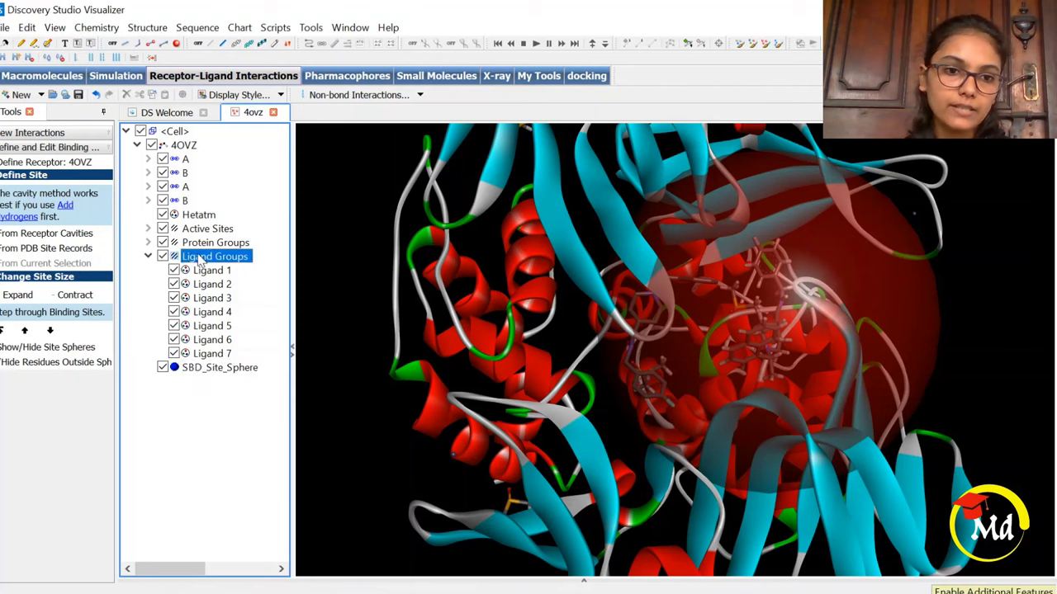
pyautogui.click(54, 30)
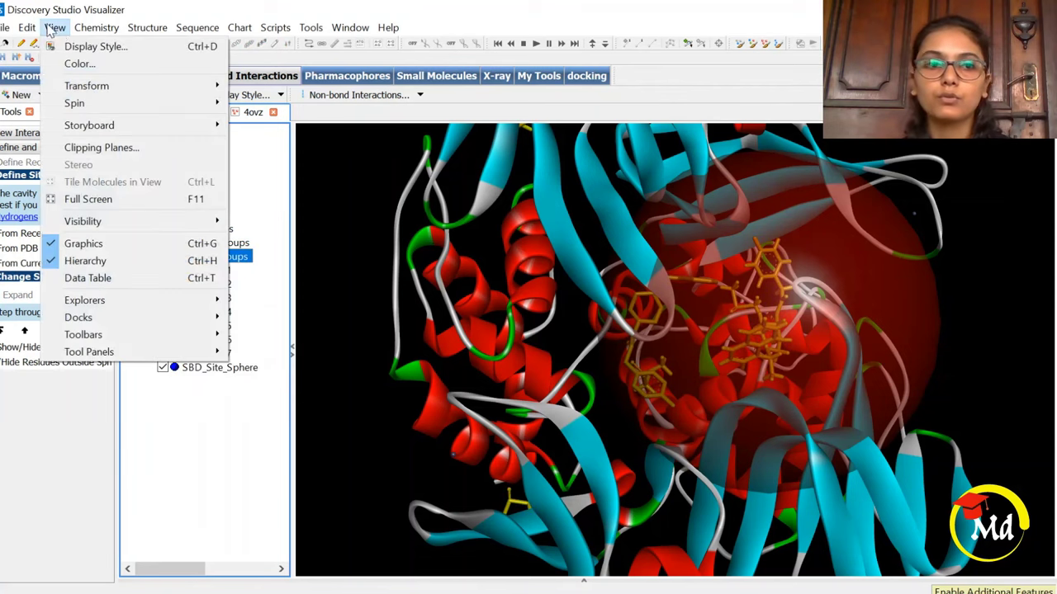
pyautogui.click(51, 29)
pyautogui.click(27, 29)
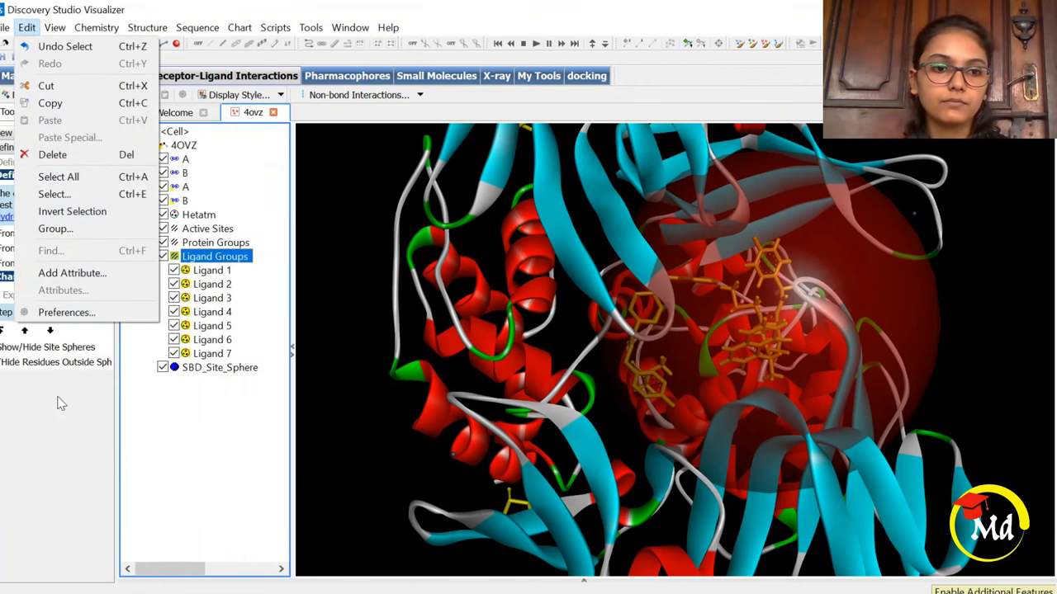
pyautogui.click(66, 47)
pyautogui.click(33, 27)
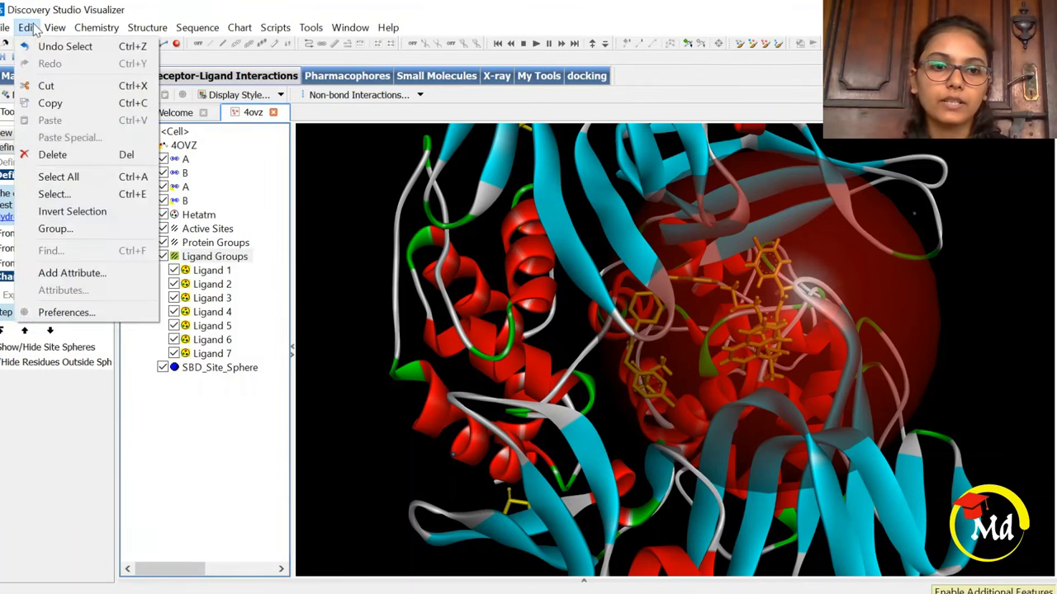
pyautogui.click(52, 154)
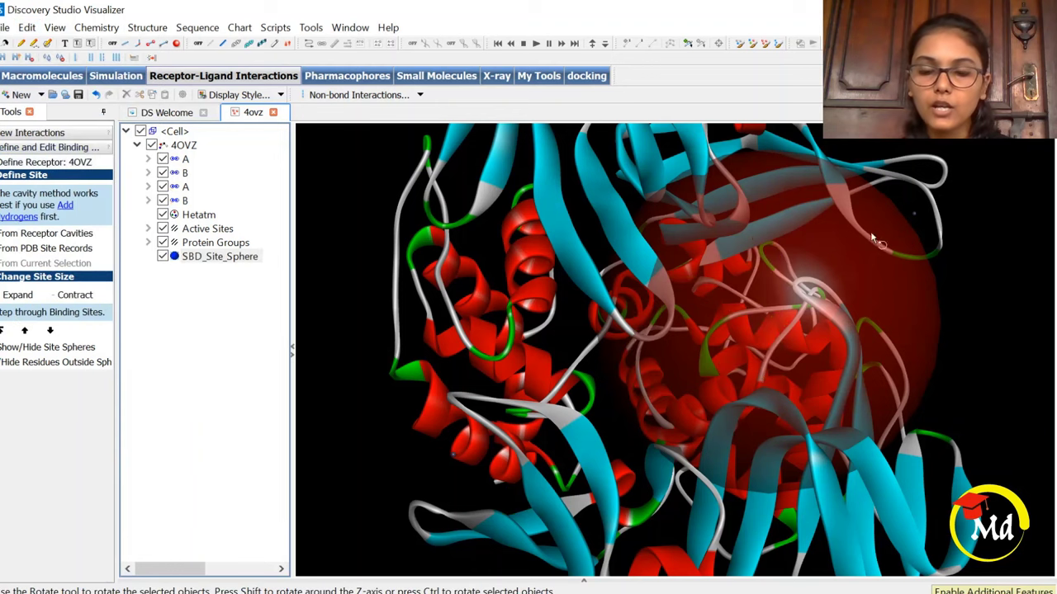
# - Delete both B chain entries from 4OVZ, keeping the A chain entries and the site sphere
pyautogui.moveTo(870, 231); pyautogui.dragTo(768, 238)
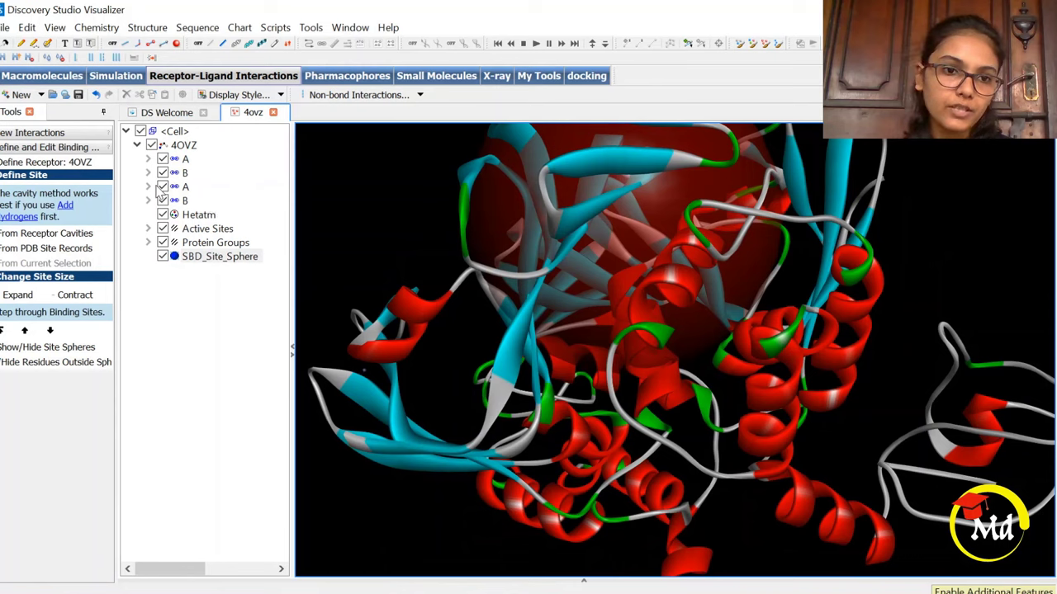
pyautogui.click(180, 173)
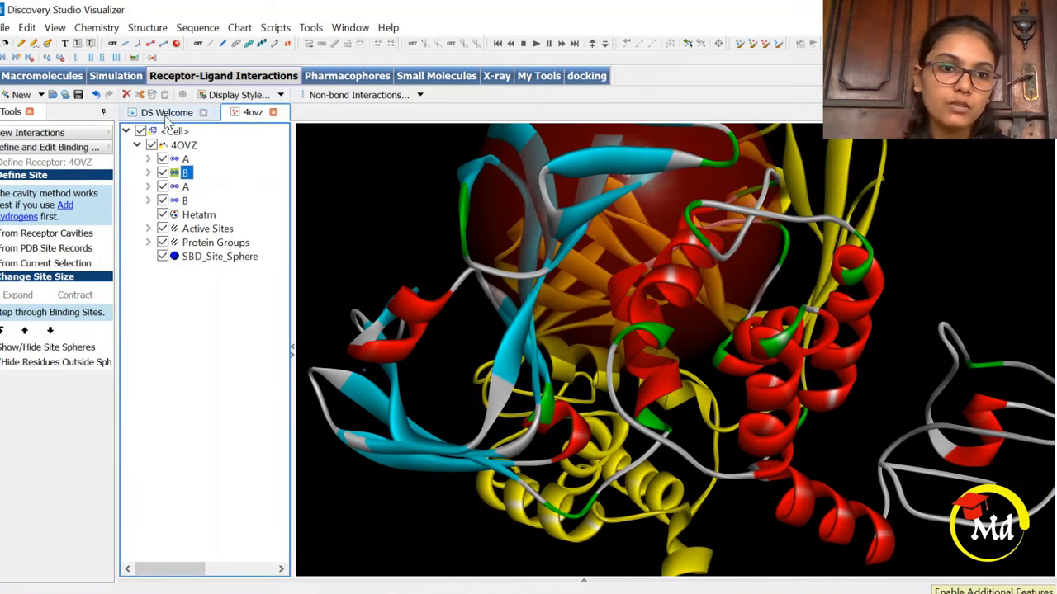
pyautogui.click(26, 27)
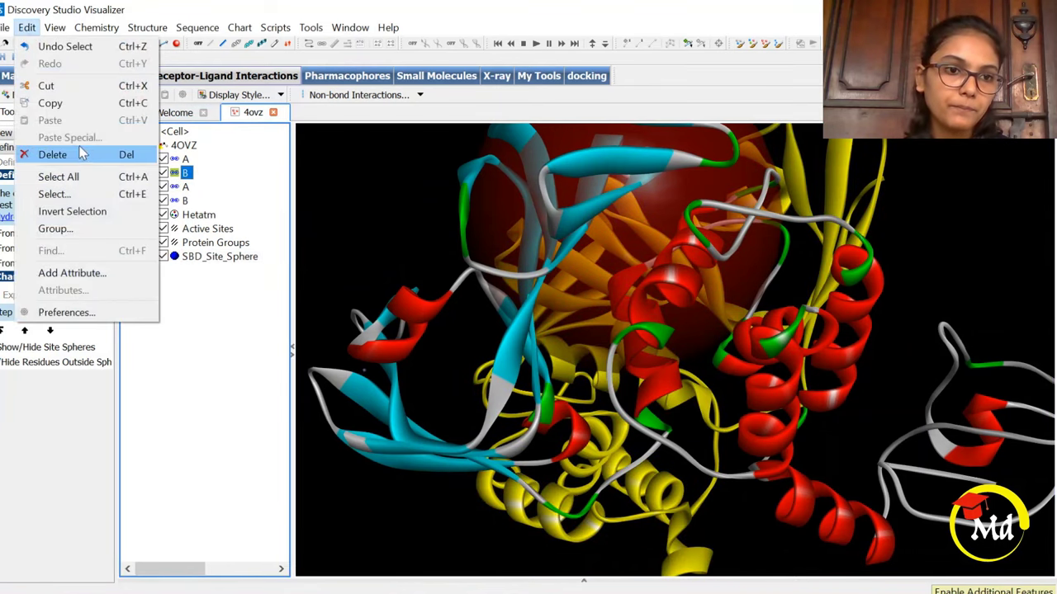
pyautogui.click(80, 154)
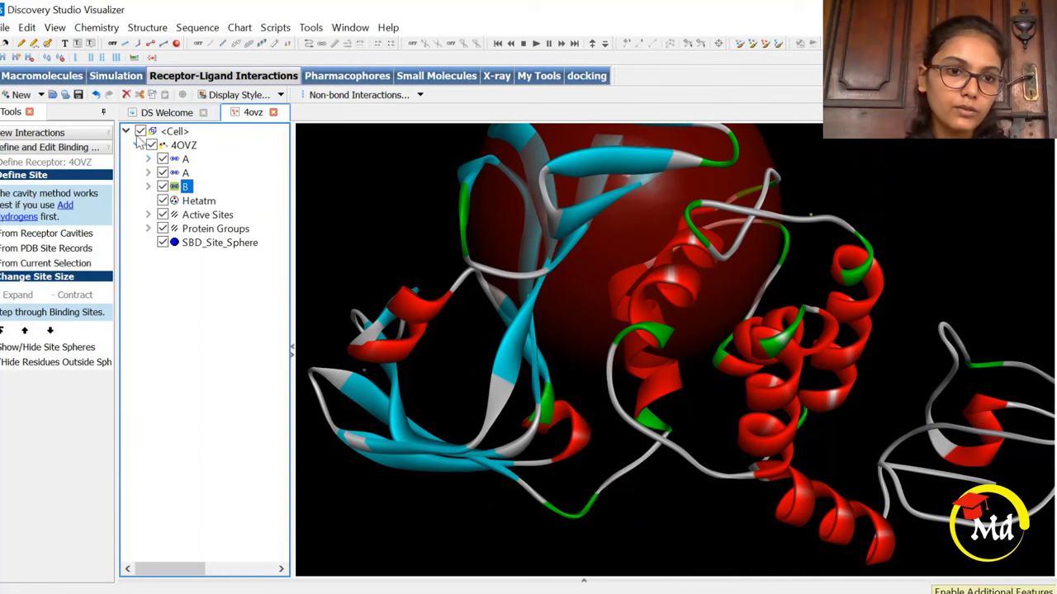
pyautogui.click(26, 28)
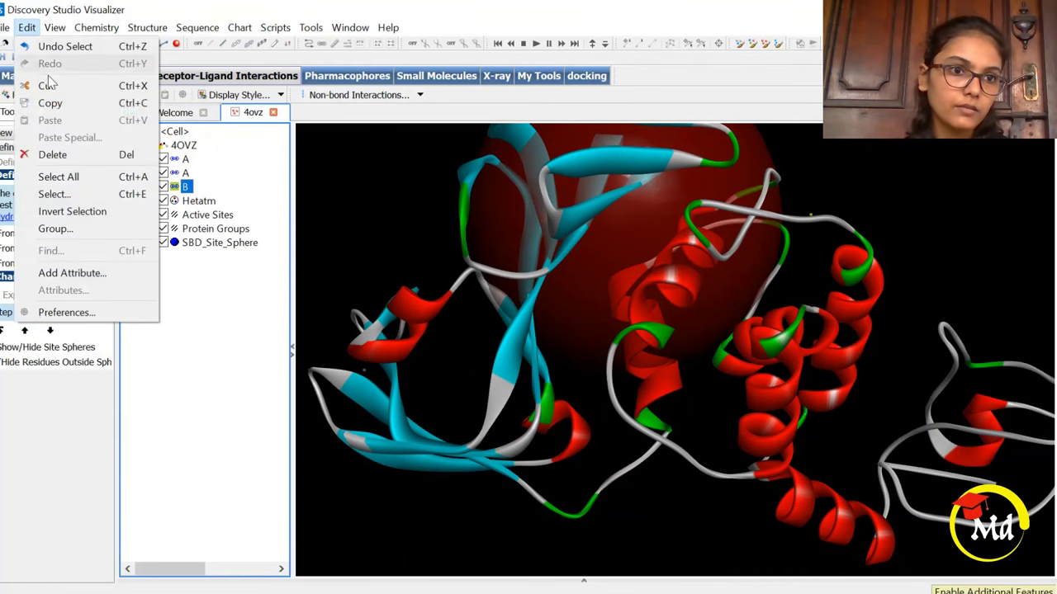
pyautogui.click(80, 155)
pyautogui.moveTo(961, 266); pyautogui.dragTo(920, 272)
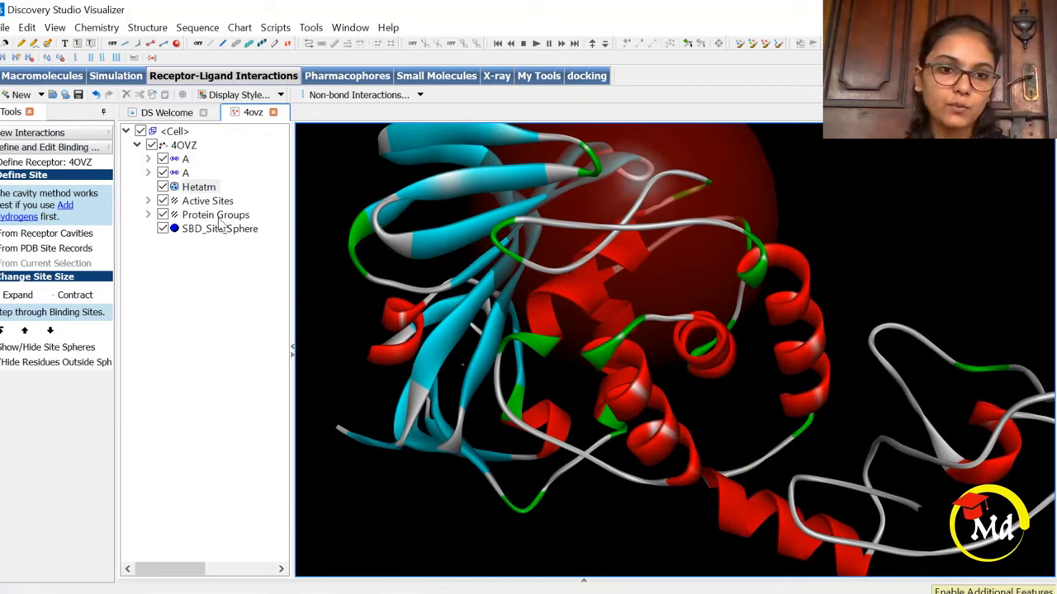
pyautogui.moveTo(986, 262); pyautogui.dragTo(773, 352)
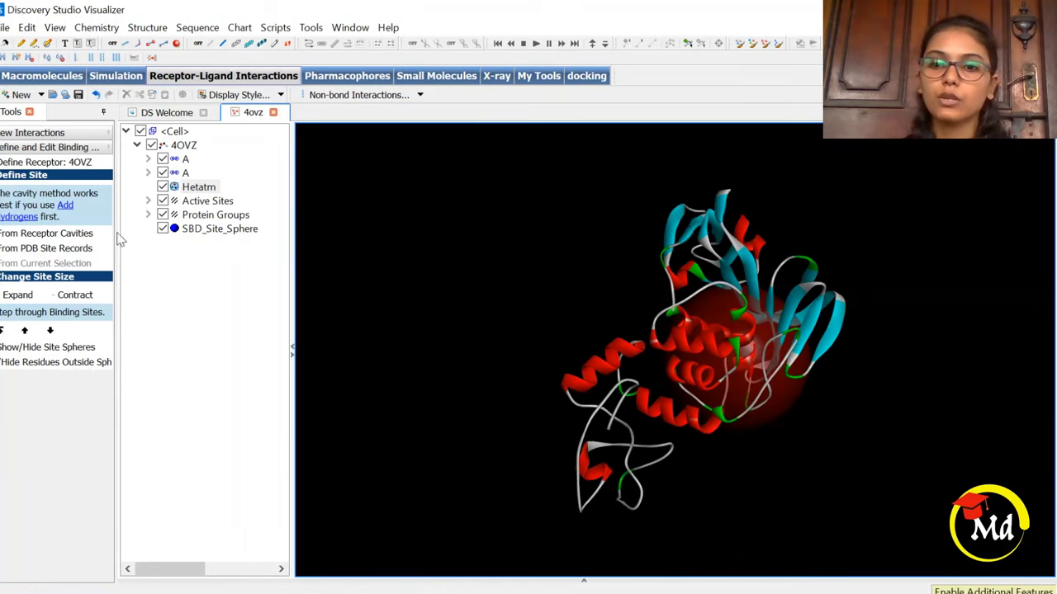
# - Add polar hydrogens to the cleaned 4OVZ protein
pyautogui.click(96, 27)
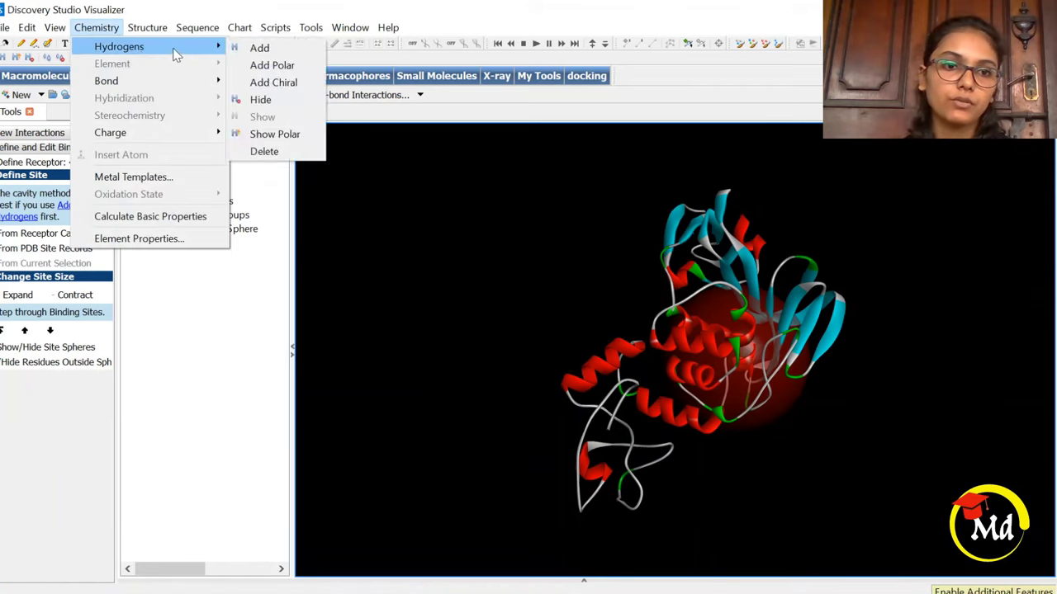
pyautogui.click(239, 28)
pyautogui.click(97, 27)
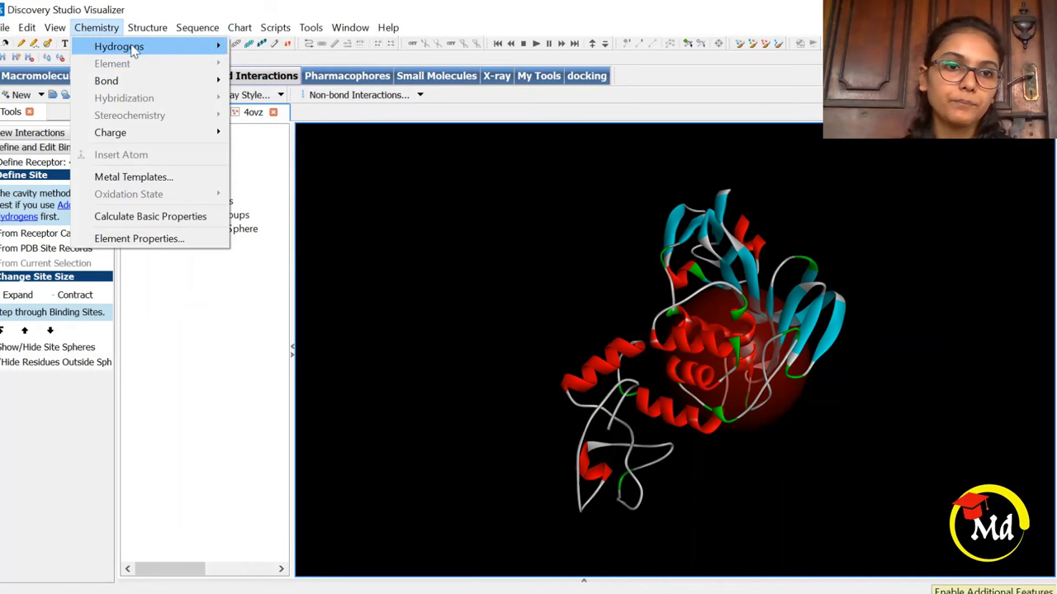
pyautogui.moveTo(133, 47)
pyautogui.click(273, 66)
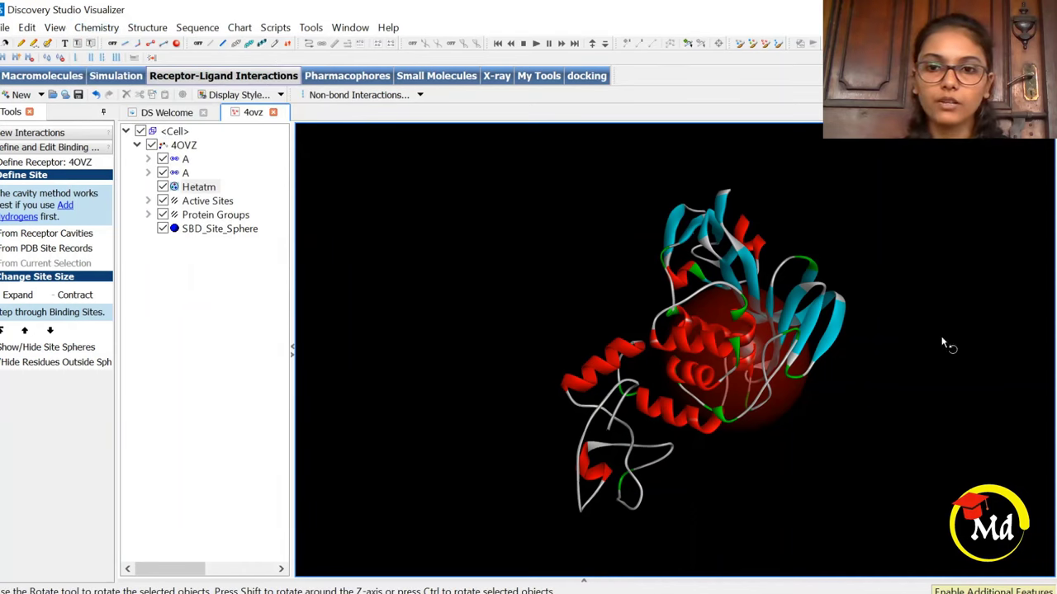
# - Inspect the protein from several angles in a line display style around the site sphere, and return it to the ribbon display
pyautogui.moveTo(649, 234); pyautogui.dragTo(536, 331)
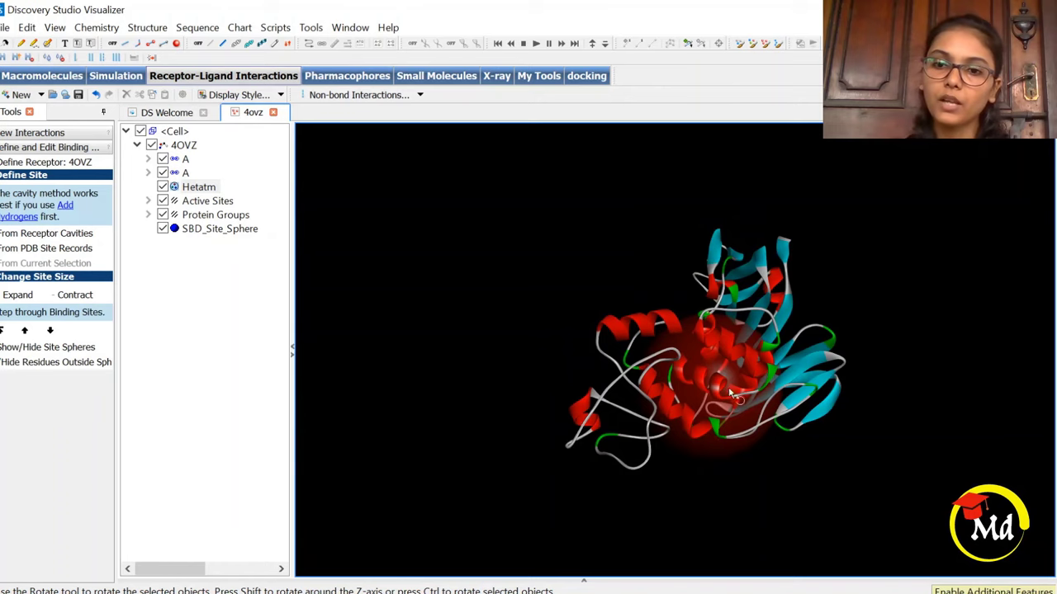
pyautogui.moveTo(812, 295); pyautogui.dragTo(915, 268)
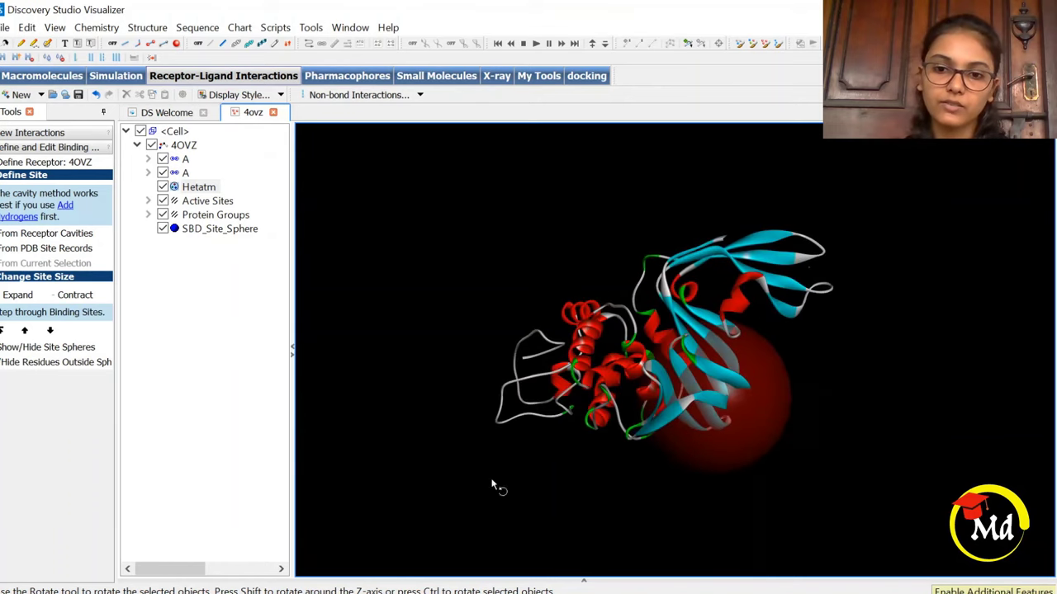
pyautogui.click(281, 95)
pyautogui.click(361, 191)
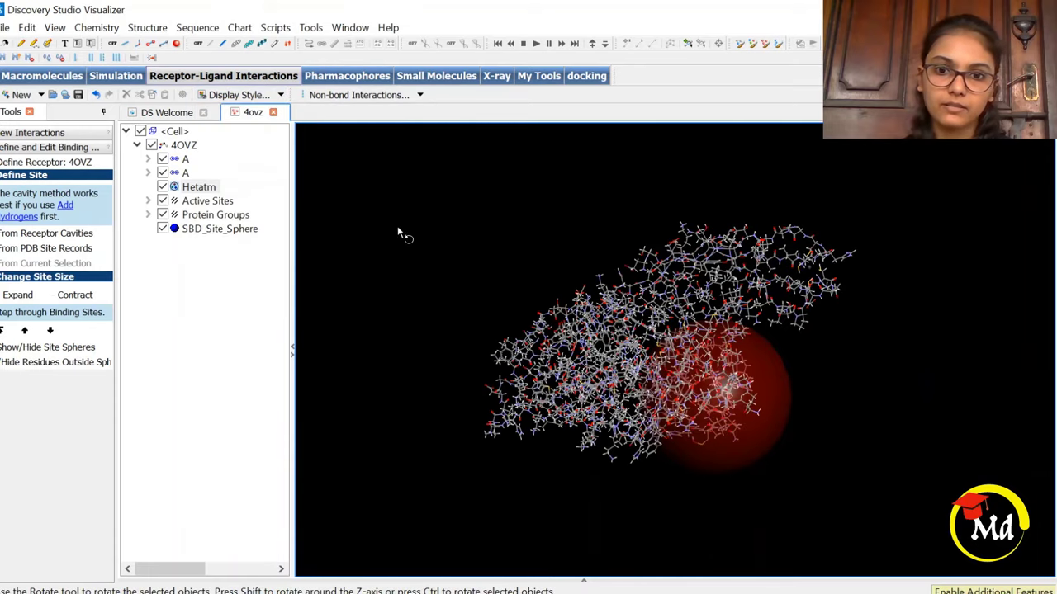
pyautogui.moveTo(819, 406); pyautogui.dragTo(625, 399)
pyautogui.scroll(3, 745, 410)
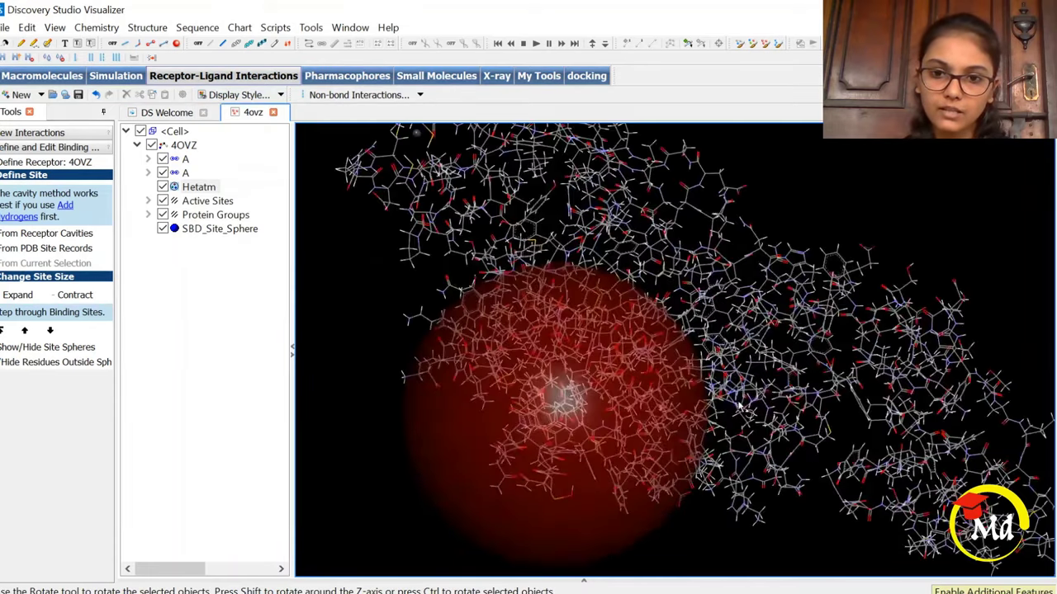
pyautogui.scroll(-3, 522, 299)
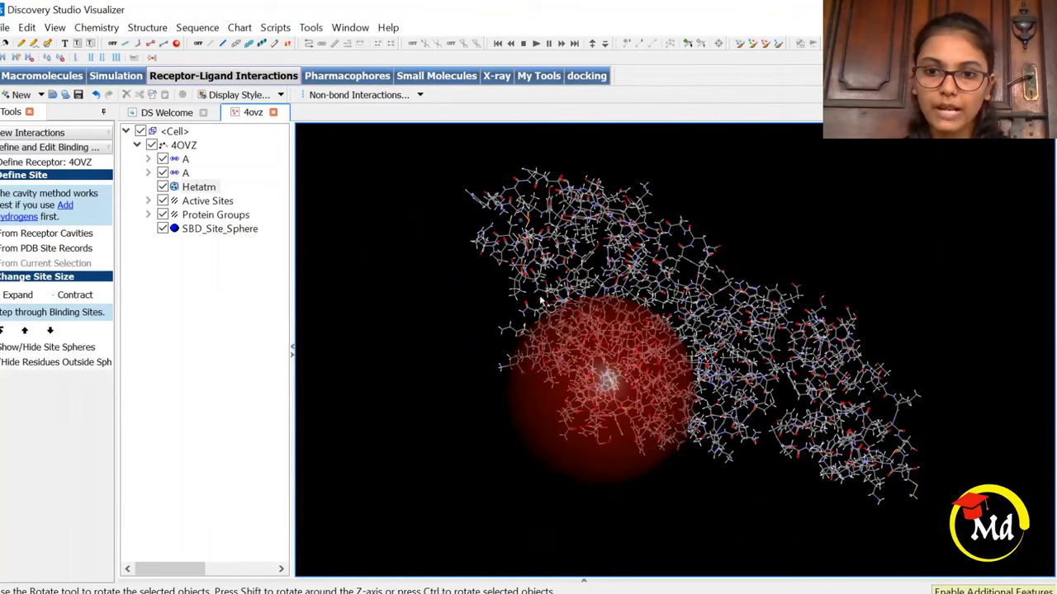
pyautogui.moveTo(601, 304); pyautogui.dragTo(706, 201)
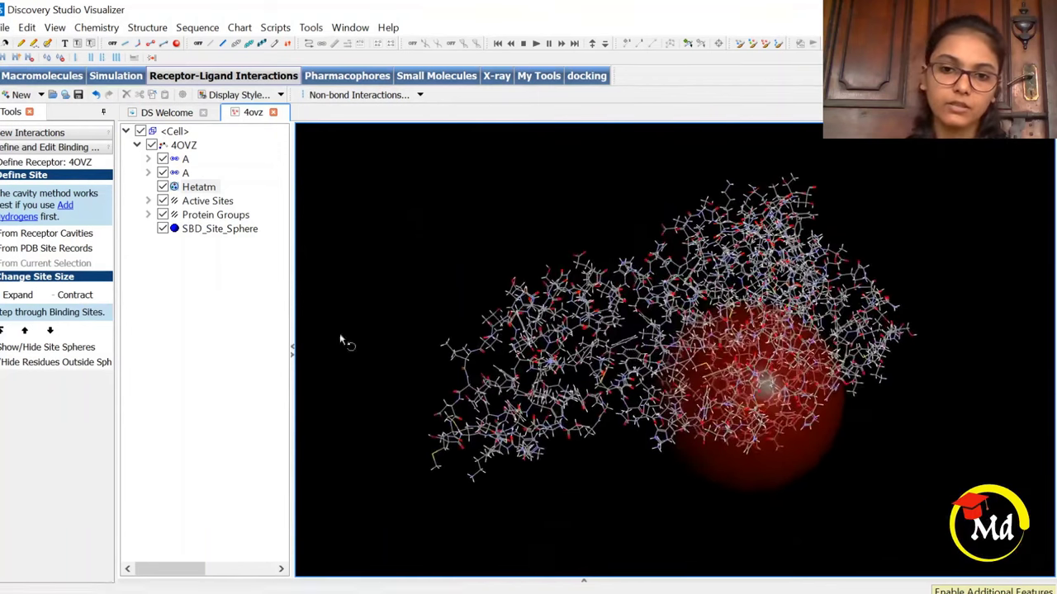
pyautogui.click(280, 96)
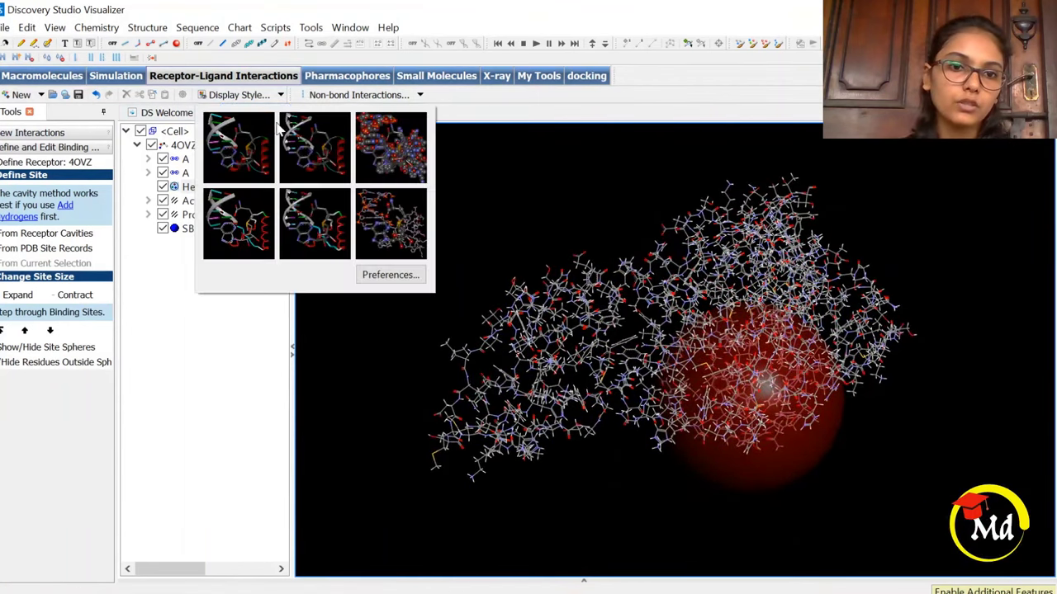
pyautogui.click(265, 147)
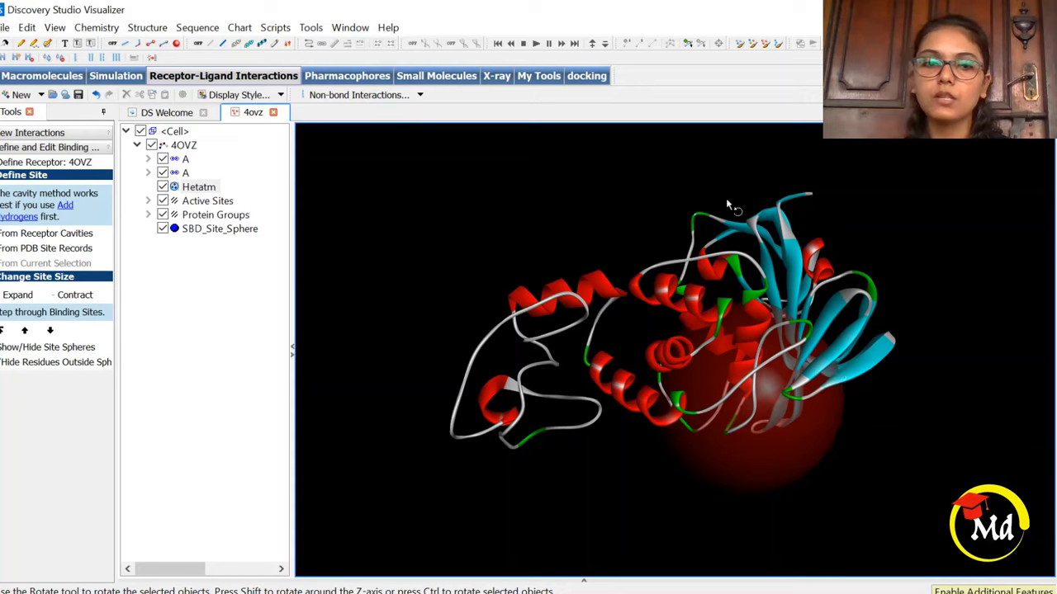
# - Save the cleaned structure in the C: Docking folder as "protein" in the Protein Data Bank file format
pyautogui.click(5, 28)
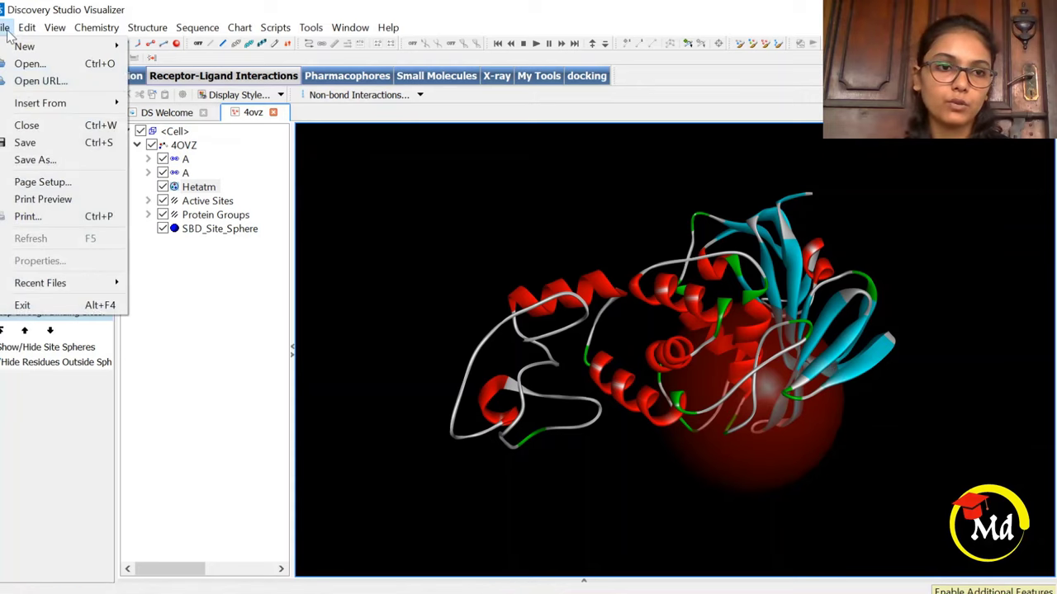
pyautogui.click(45, 148)
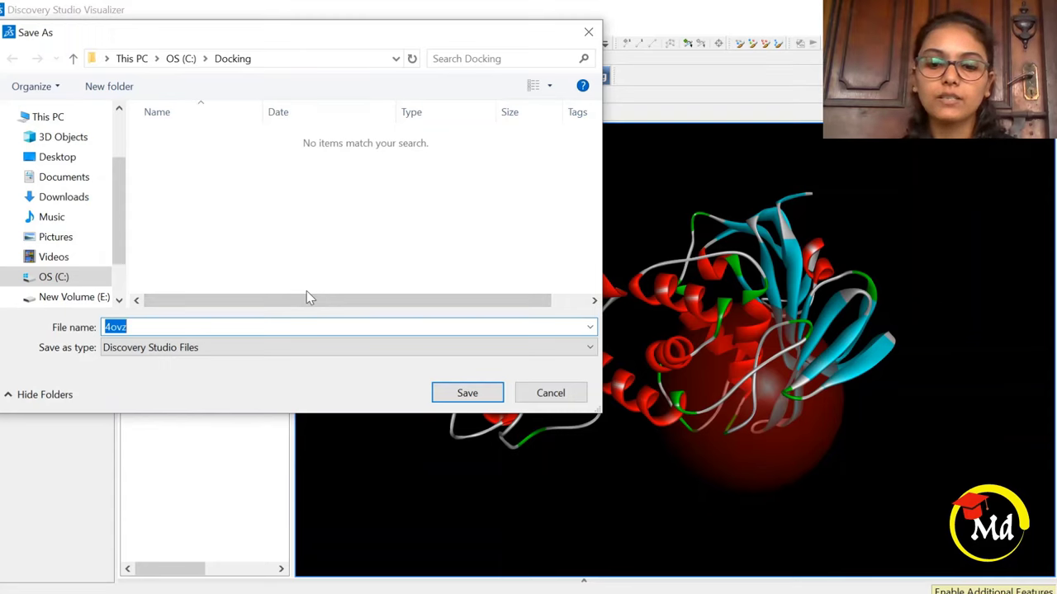
pyautogui.press('BackSpace')
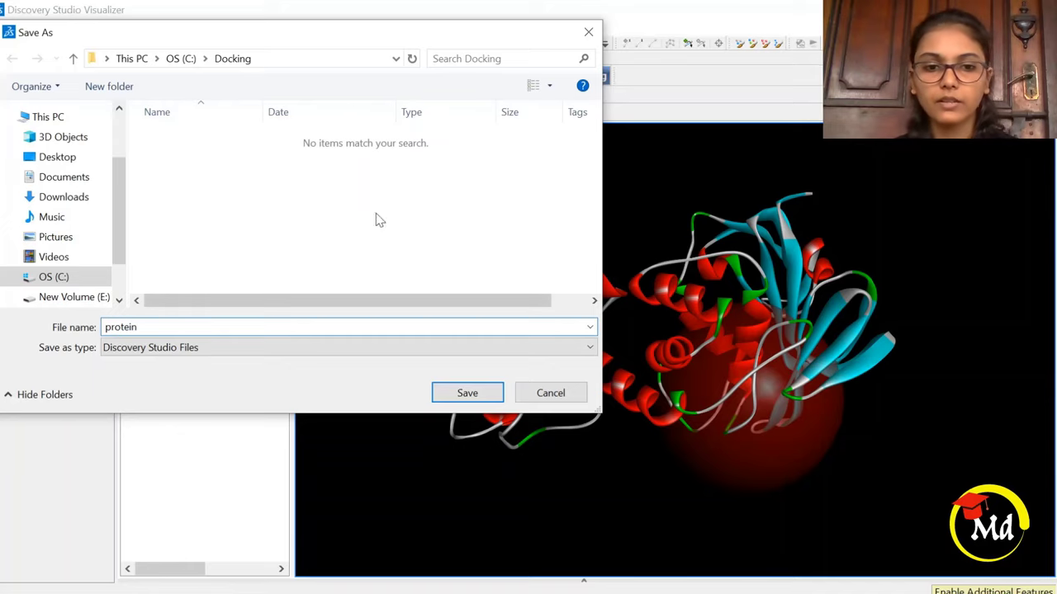
pyautogui.click(534, 351)
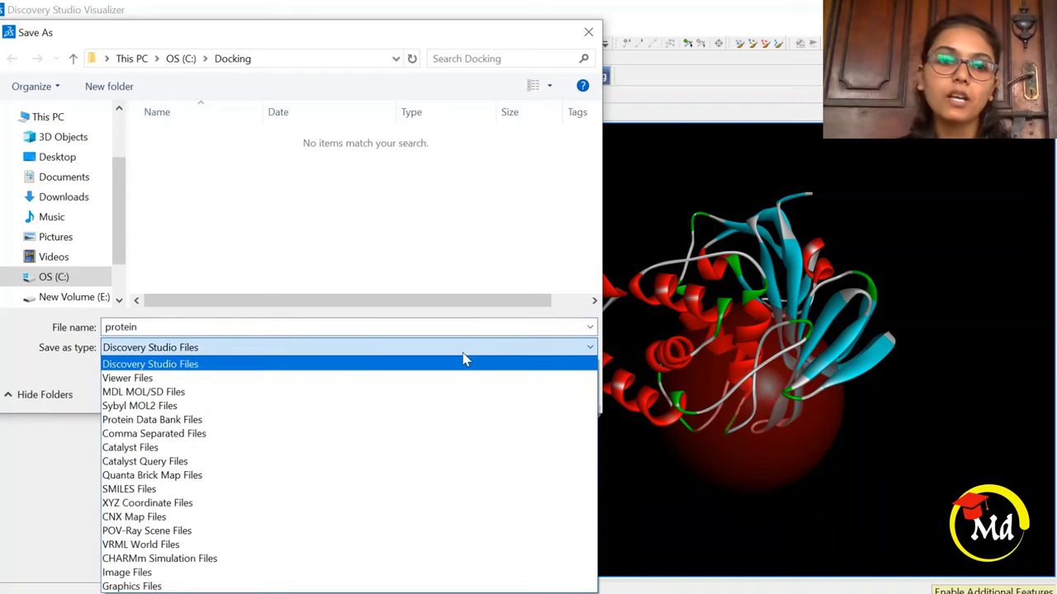
pyautogui.click(267, 424)
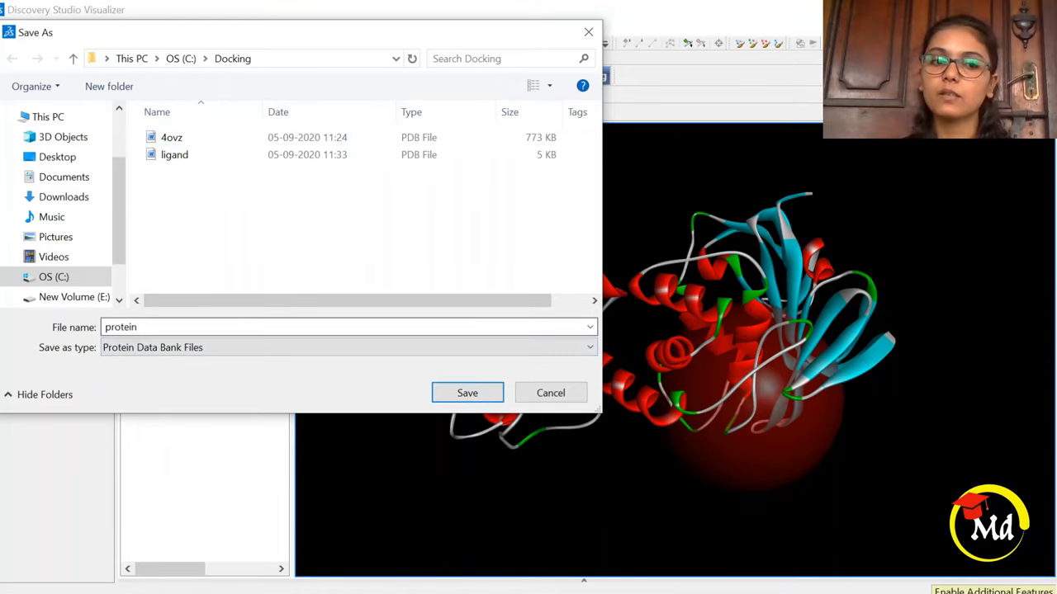
pyautogui.doubleClick(120, 327)
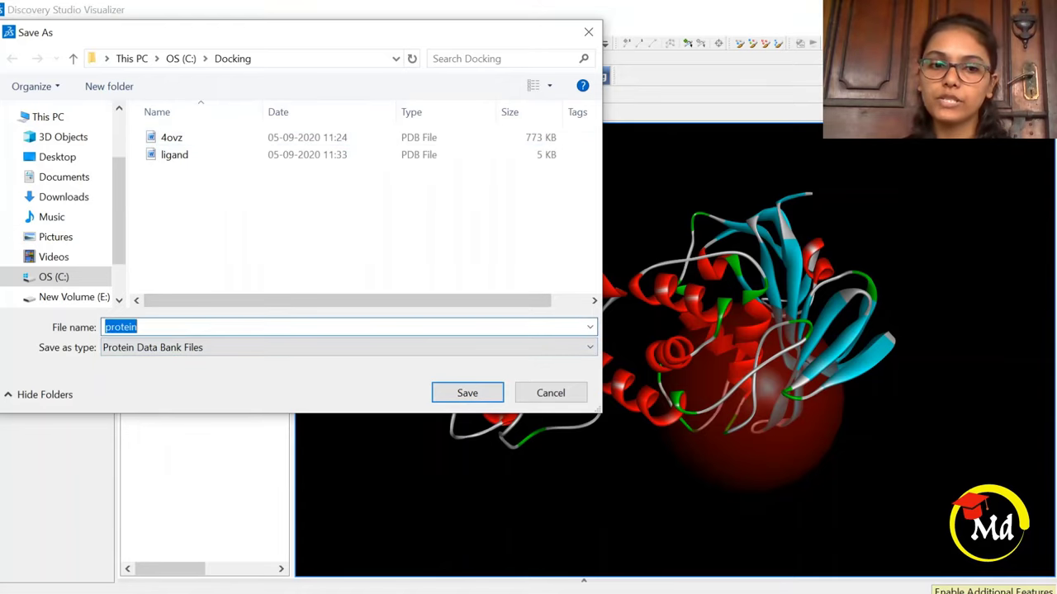
pyautogui.click(468, 393)
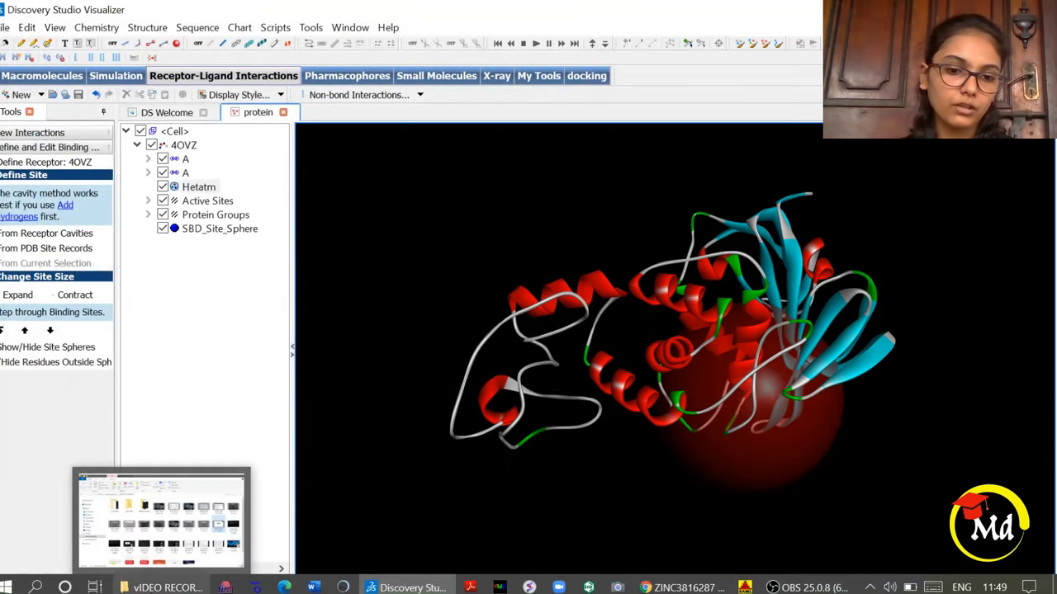
# - Launch AutoDockTools 1.5.6 from the desktop and postpone its registration
pyautogui.click(170, 568)
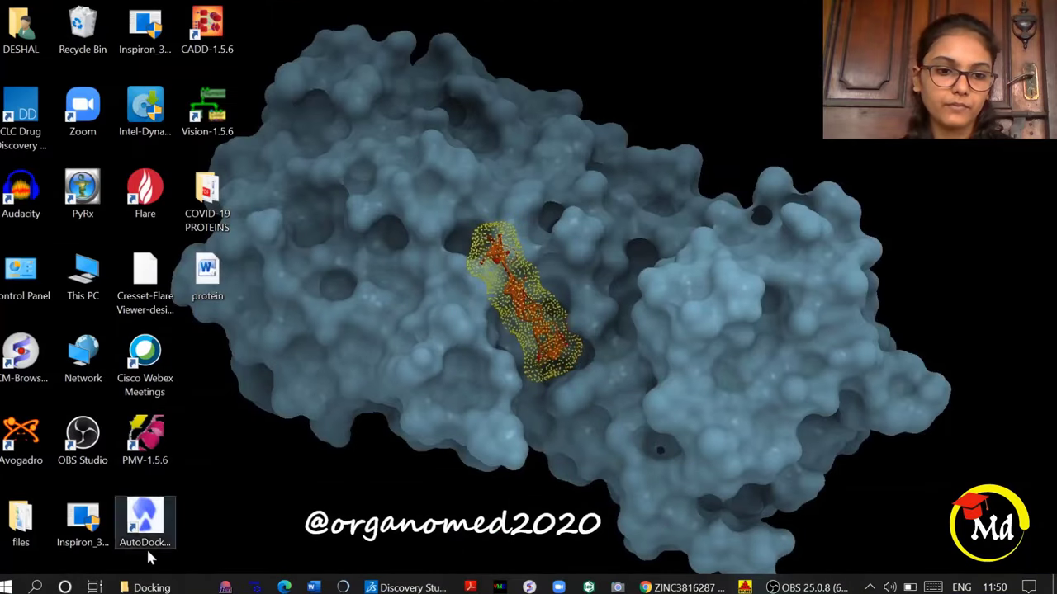
pyautogui.doubleClick(146, 537)
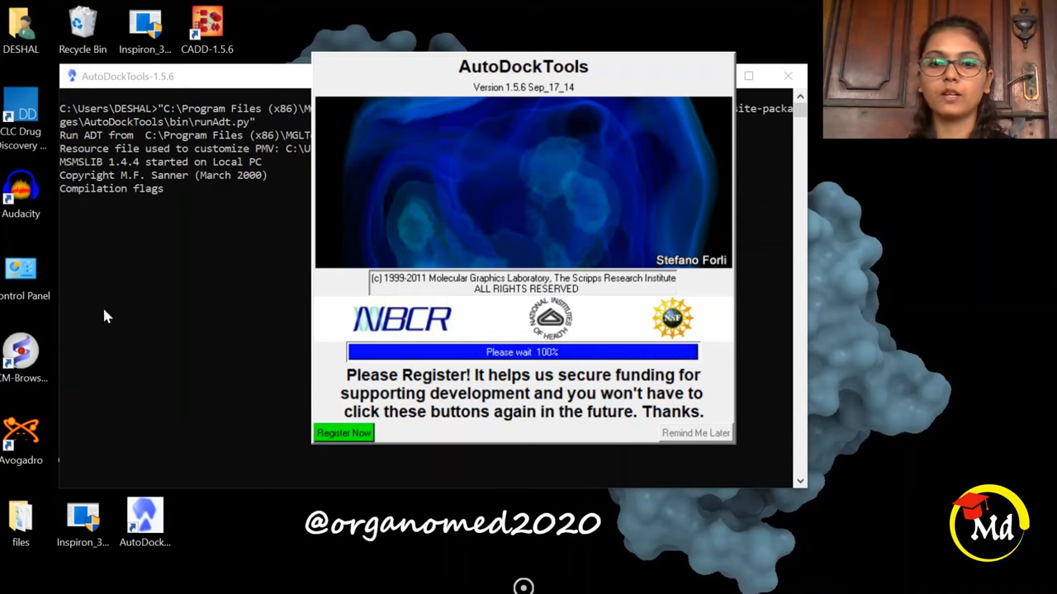
pyautogui.click(696, 434)
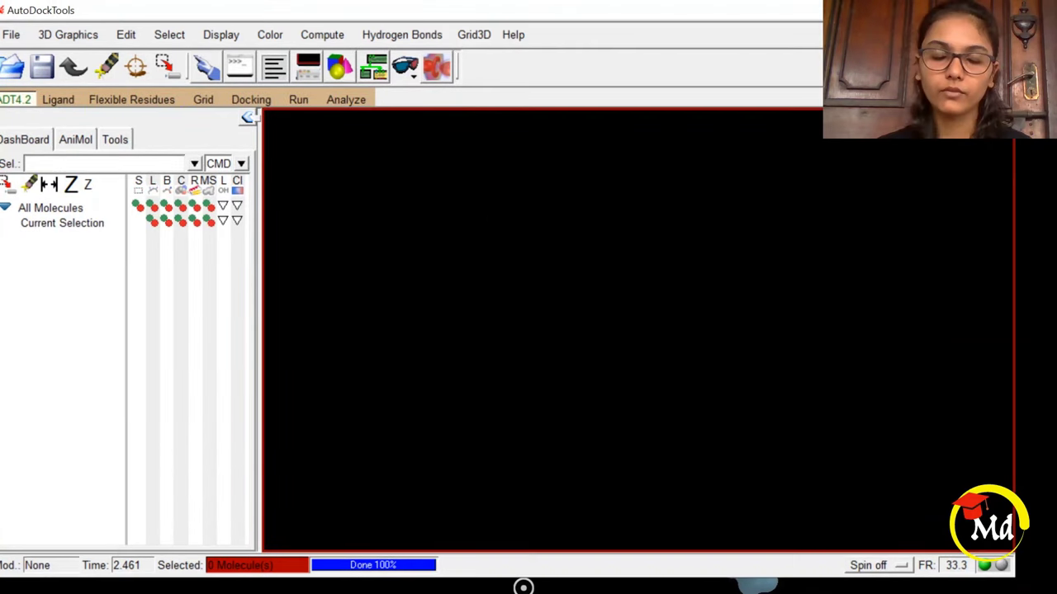
# - Load the protein PDB file from the C: Docking folder and expand its entry in the molecule tree
pyautogui.click(7, 43)
pyautogui.click(33, 73)
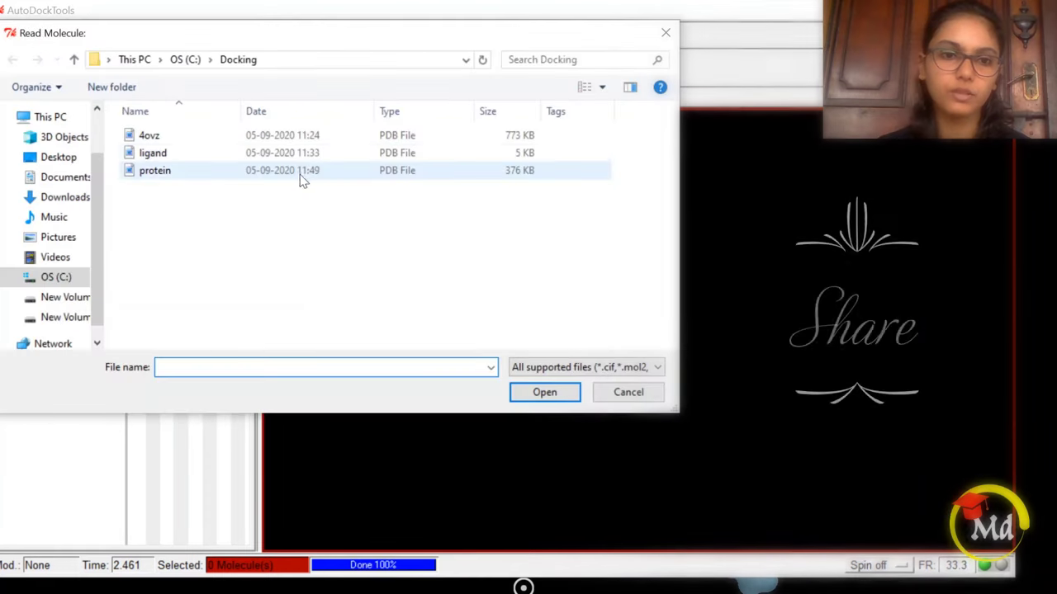
pyautogui.click(302, 171)
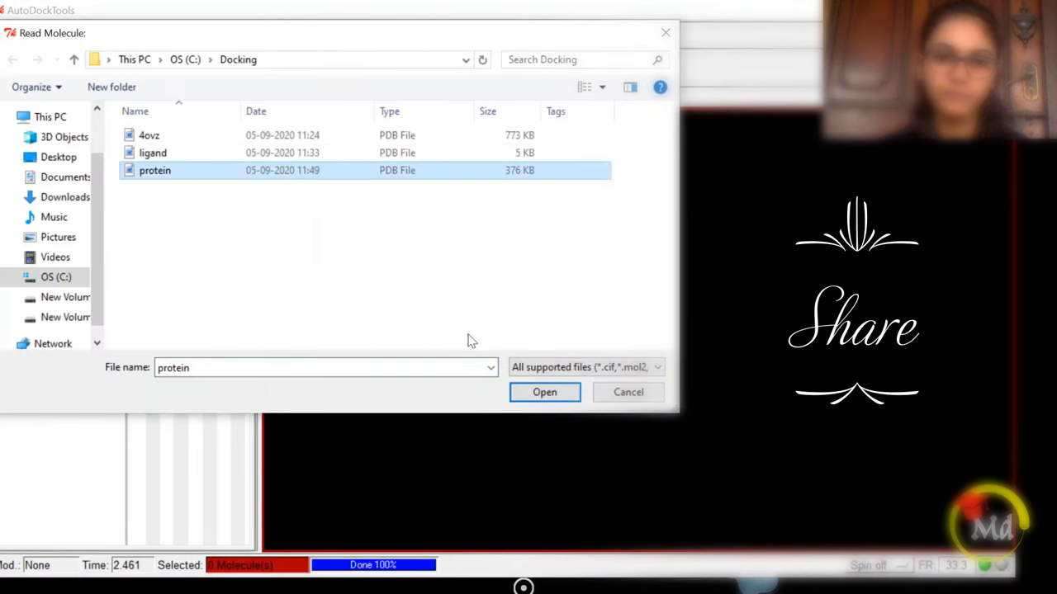
pyautogui.click(541, 394)
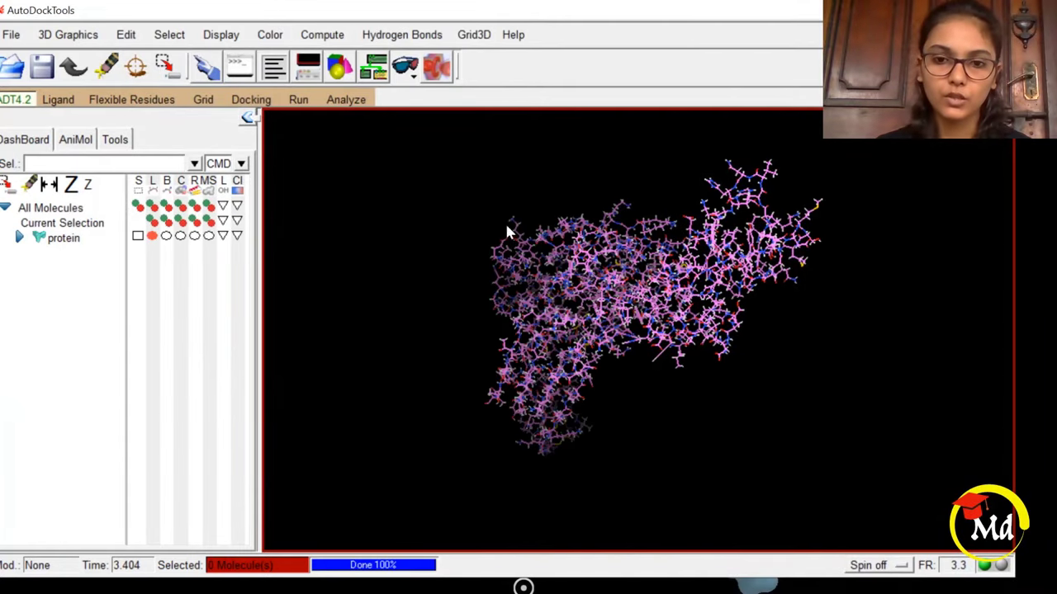
pyautogui.moveTo(687, 309); pyautogui.dragTo(487, 287)
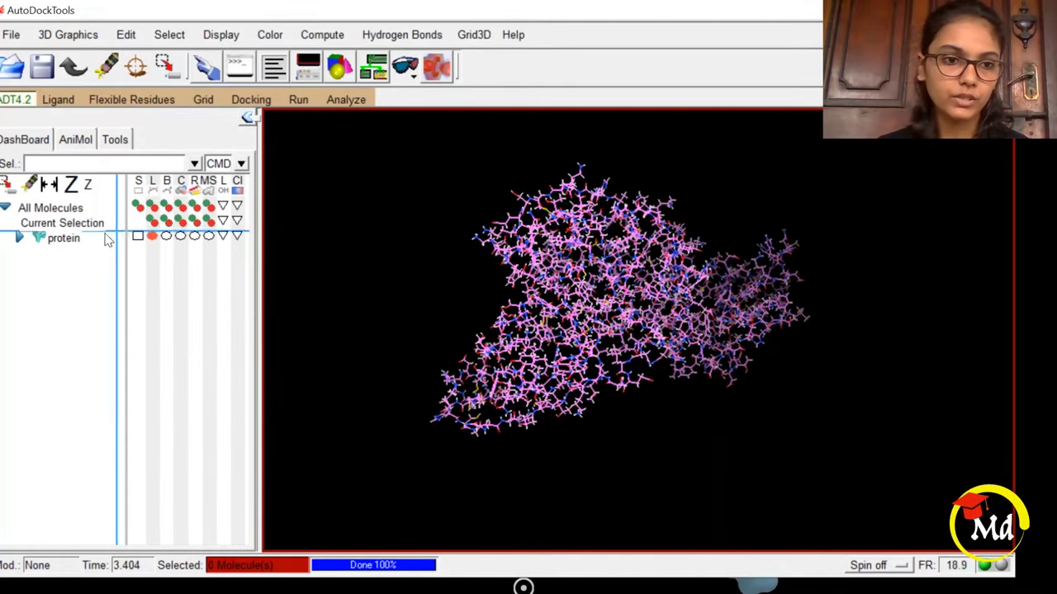
pyautogui.click(20, 238)
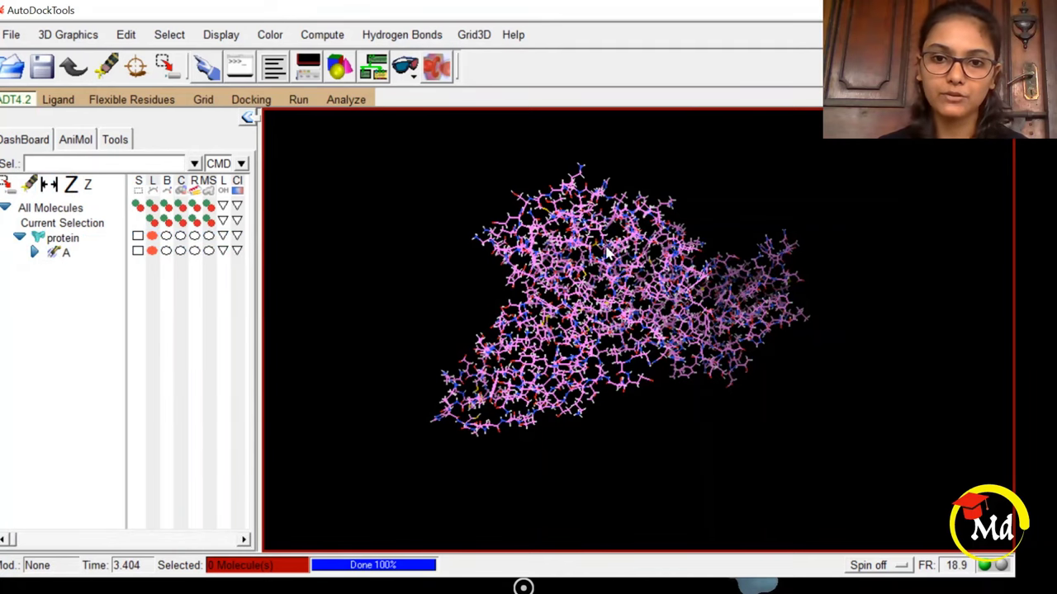
# - Add Kollman charges to the protein and acknowledge the charge summary
pyautogui.click(123, 38)
pyautogui.moveTo(155, 108)
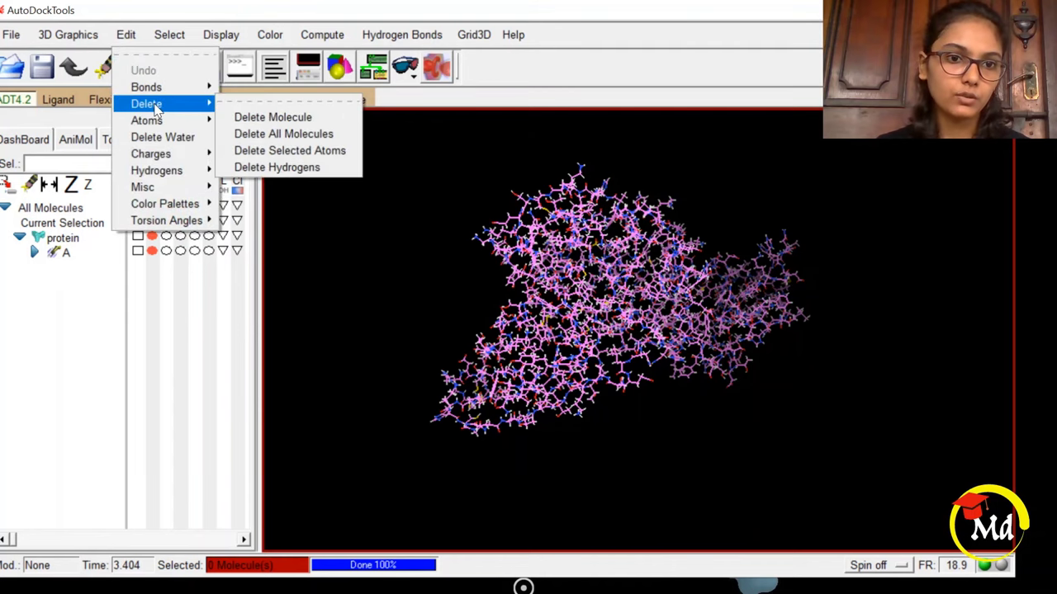
pyautogui.moveTo(198, 157)
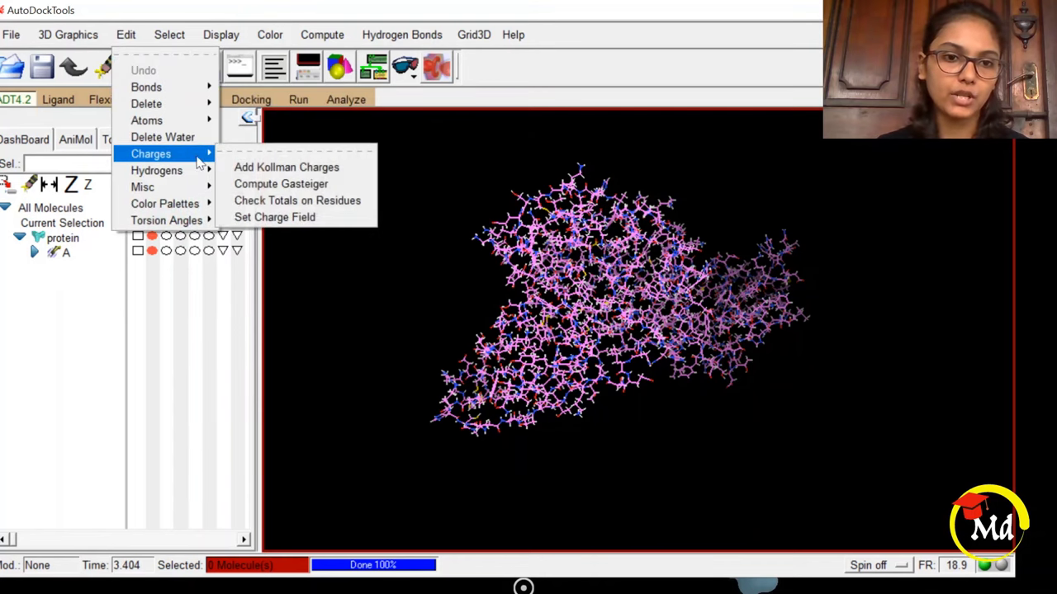
pyautogui.click(248, 167)
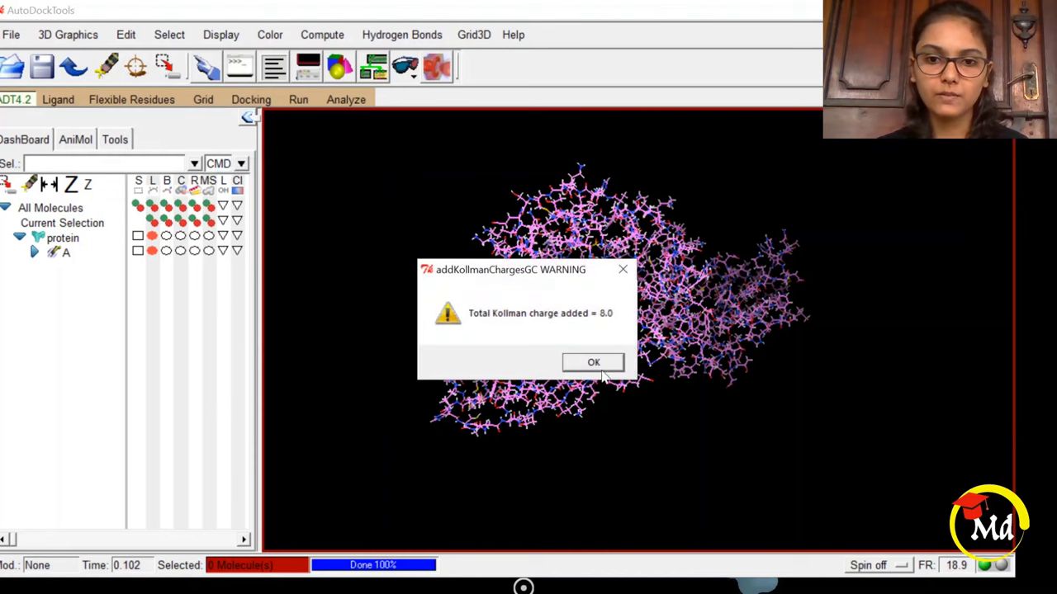
pyautogui.click(600, 368)
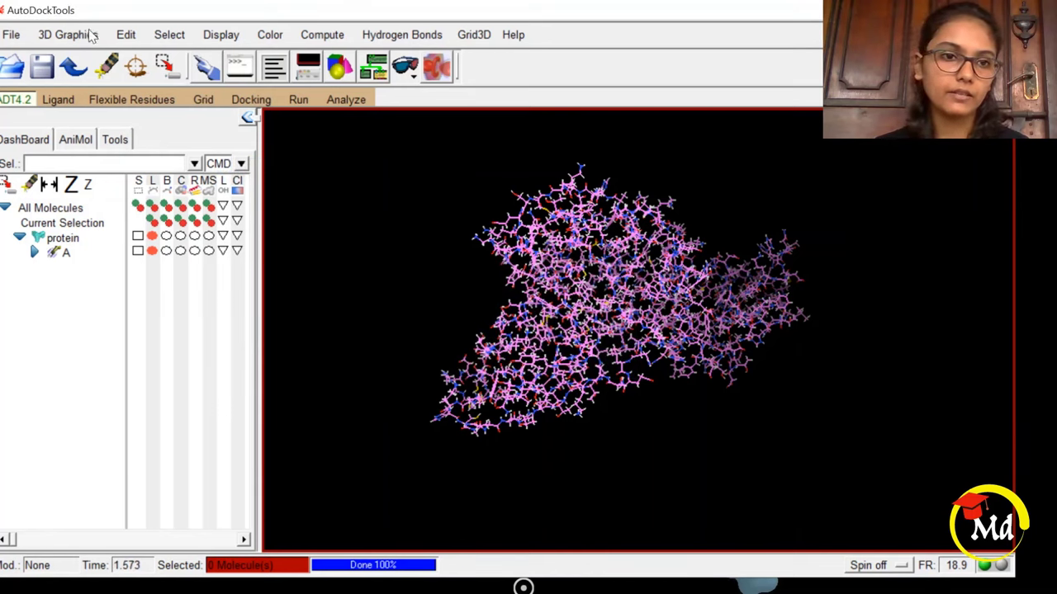
# - Compute Gasteiger charges for the protein and acknowledge the charge summary
pyautogui.click(126, 35)
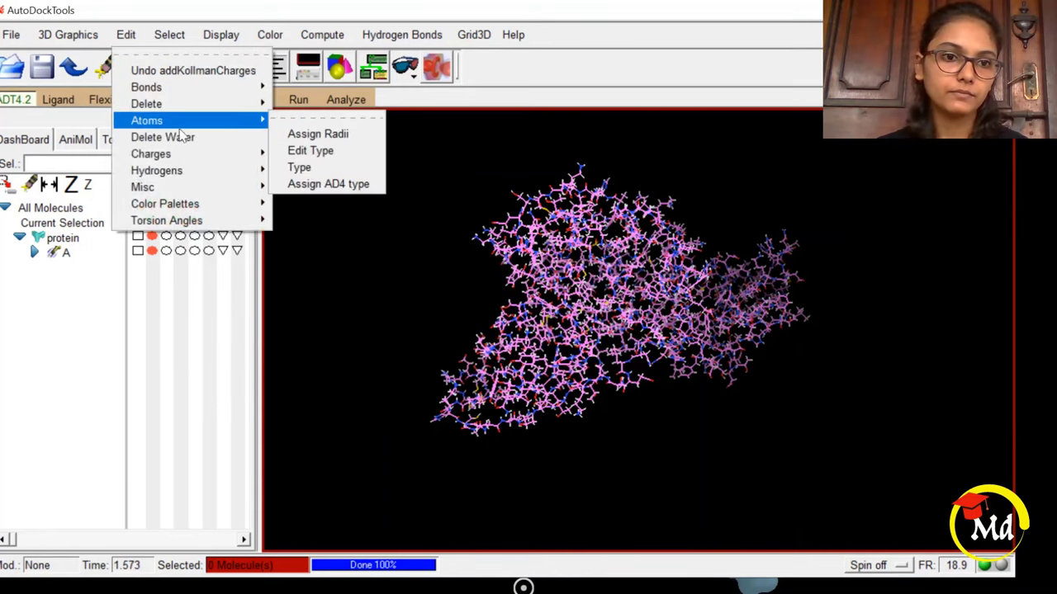
pyautogui.moveTo(235, 162)
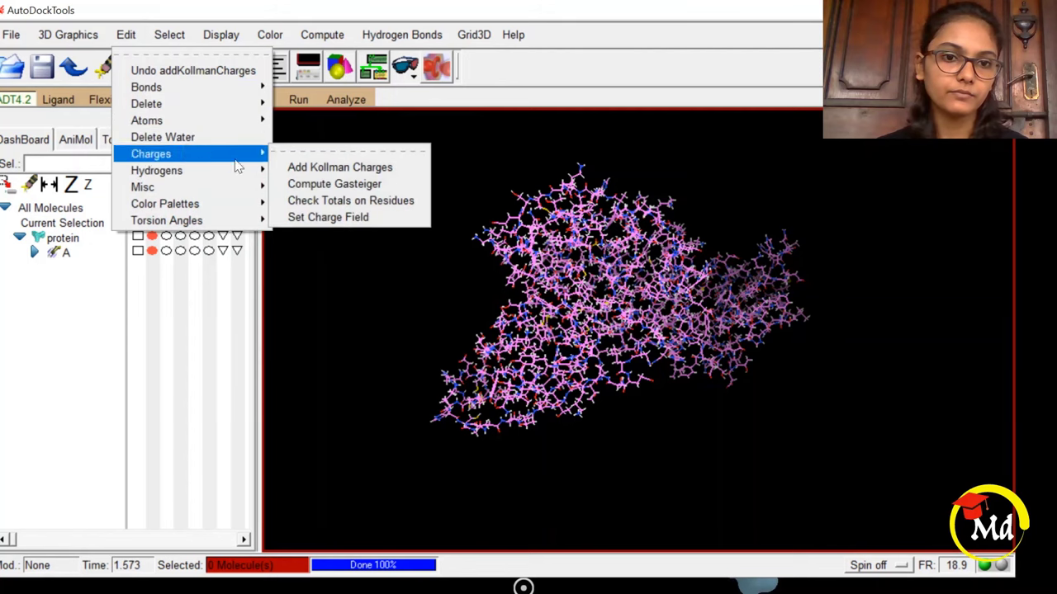
pyautogui.click(301, 184)
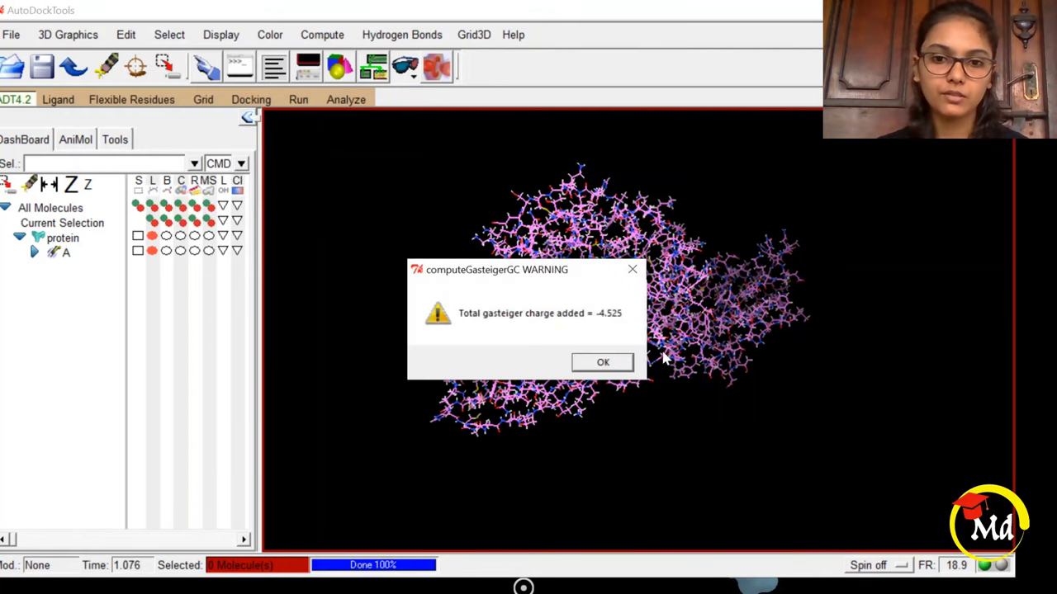
pyautogui.click(603, 363)
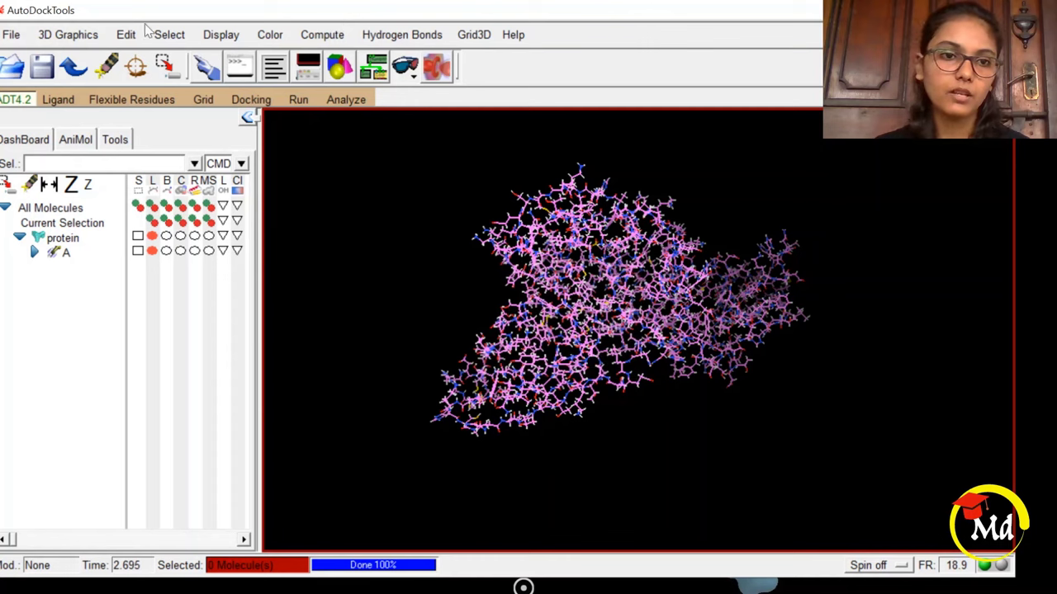
# - Assign AD4 atom types to the protein's atoms
pyautogui.click(122, 37)
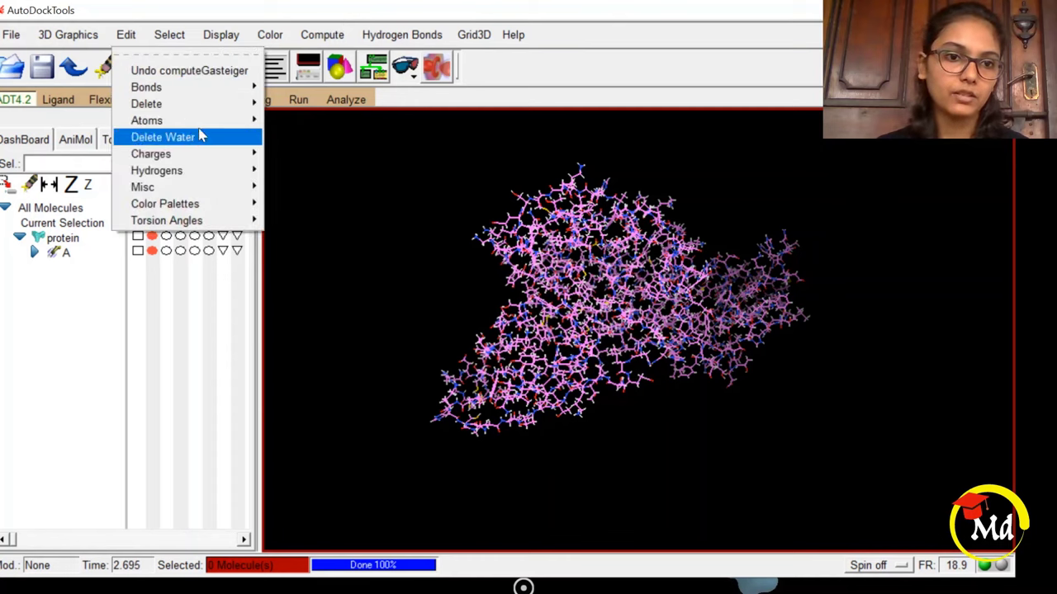
pyautogui.moveTo(217, 121)
pyautogui.click(316, 183)
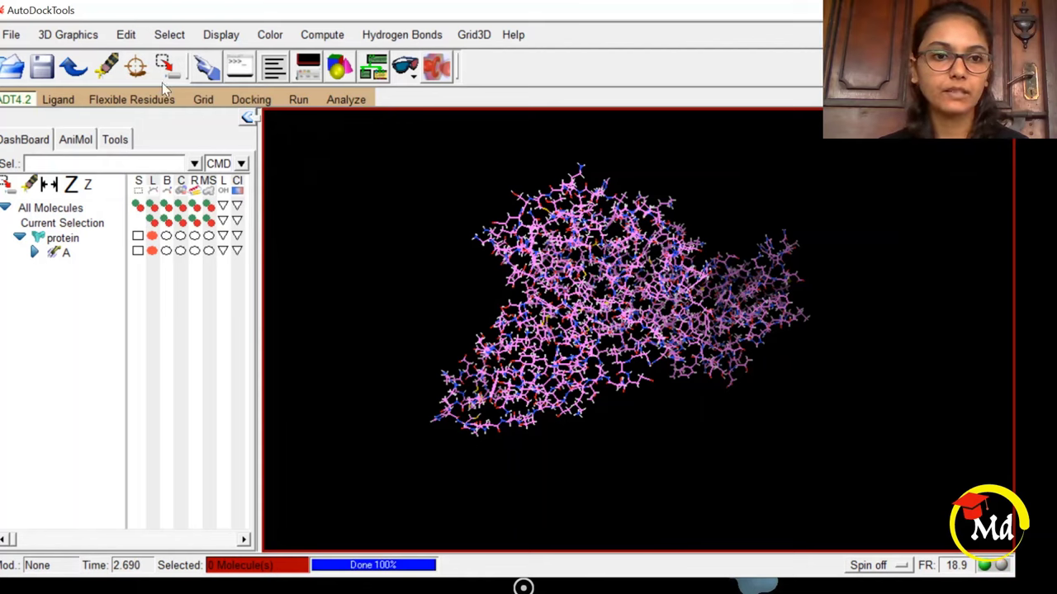
# - Write the protein to C:\Docking\protein.pdbqt with the available PDB records from ATOM through END added, and check the Docking folder
pyautogui.click(14, 36)
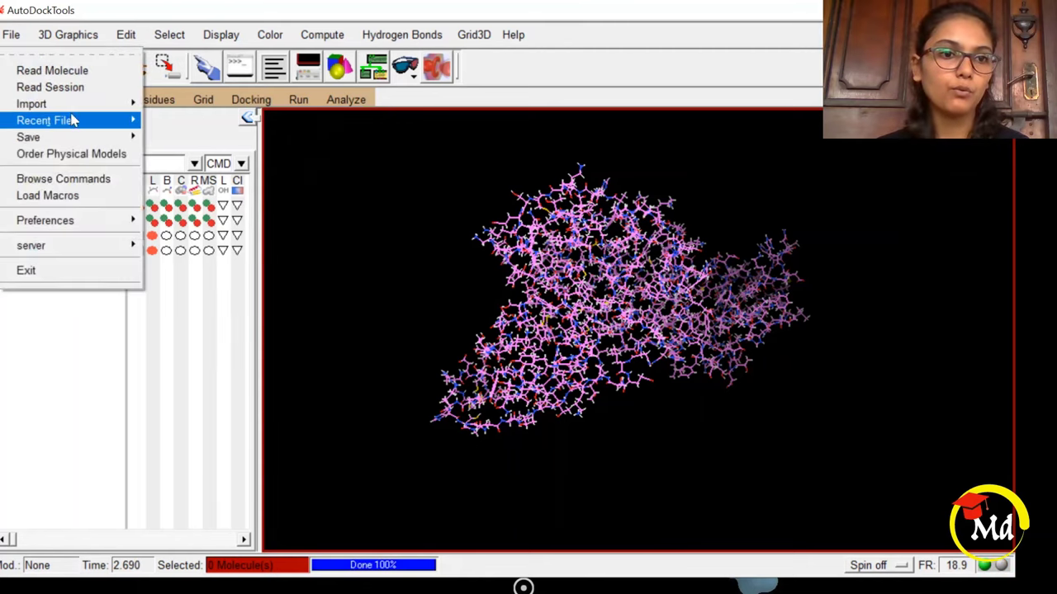
pyautogui.moveTo(82, 137)
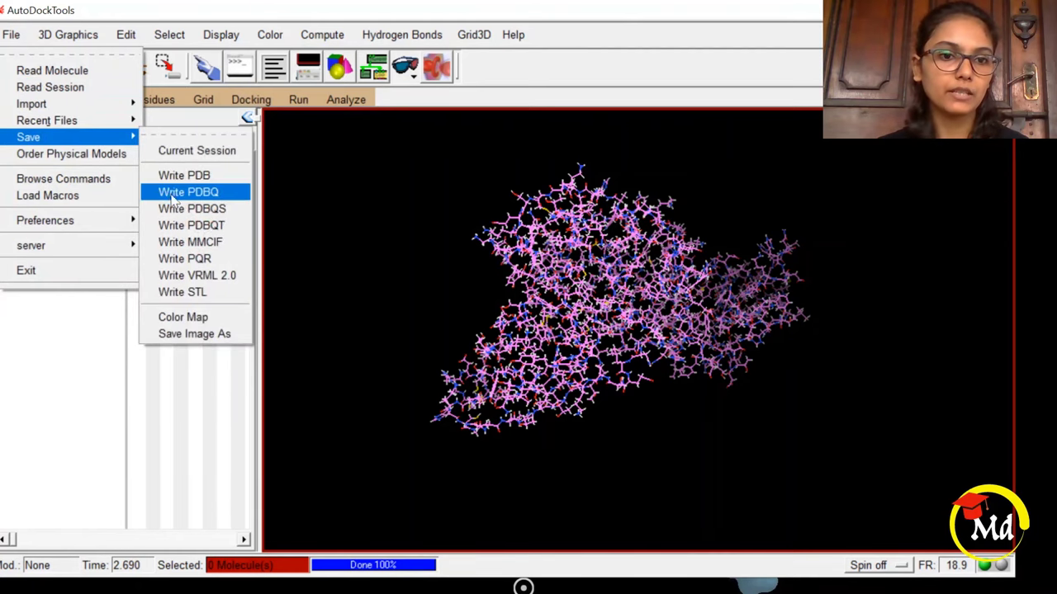
pyautogui.click(192, 224)
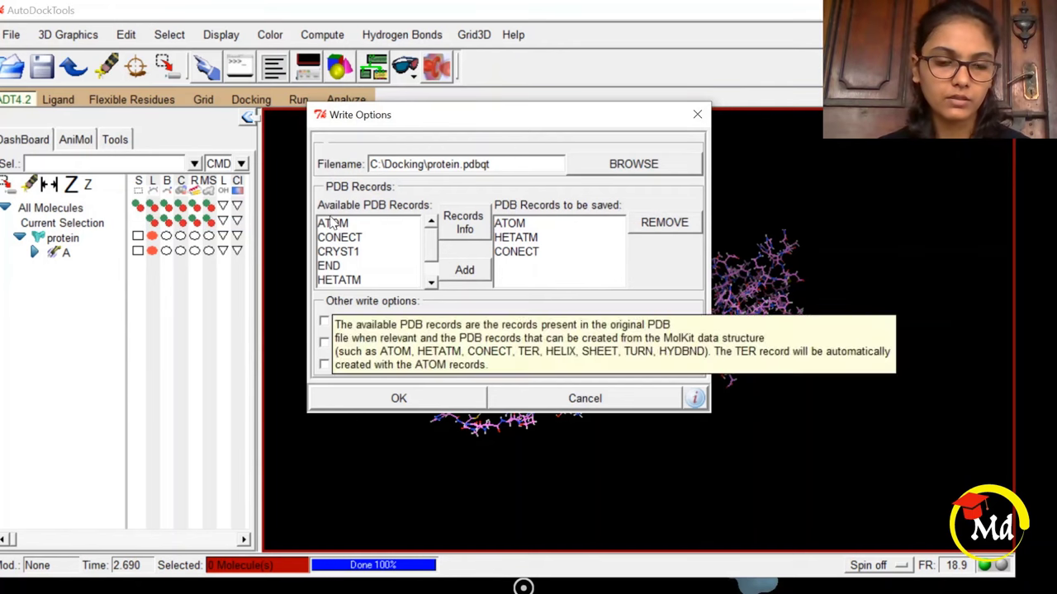
pyautogui.click(356, 228)
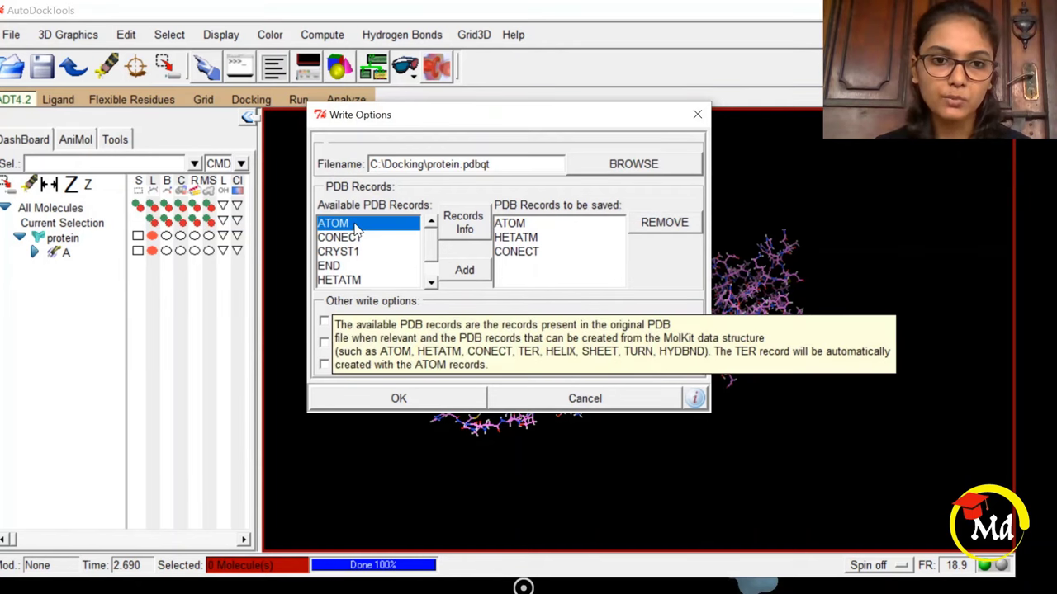
pyautogui.scroll(-2, 431, 251)
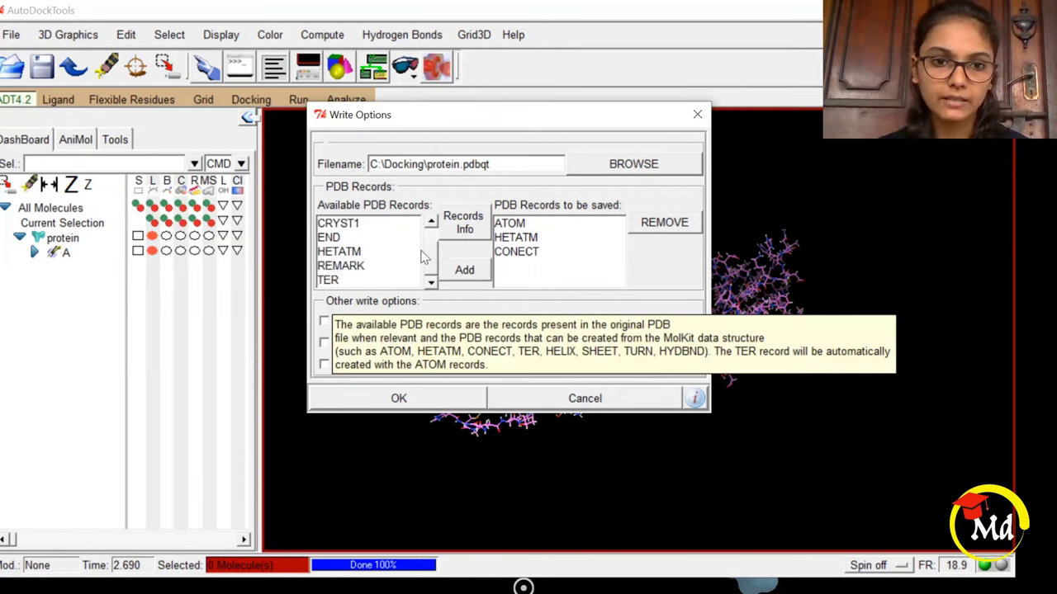
pyautogui.keyDown('shift'); pyautogui.click(341, 238); pyautogui.keyUp('shift')
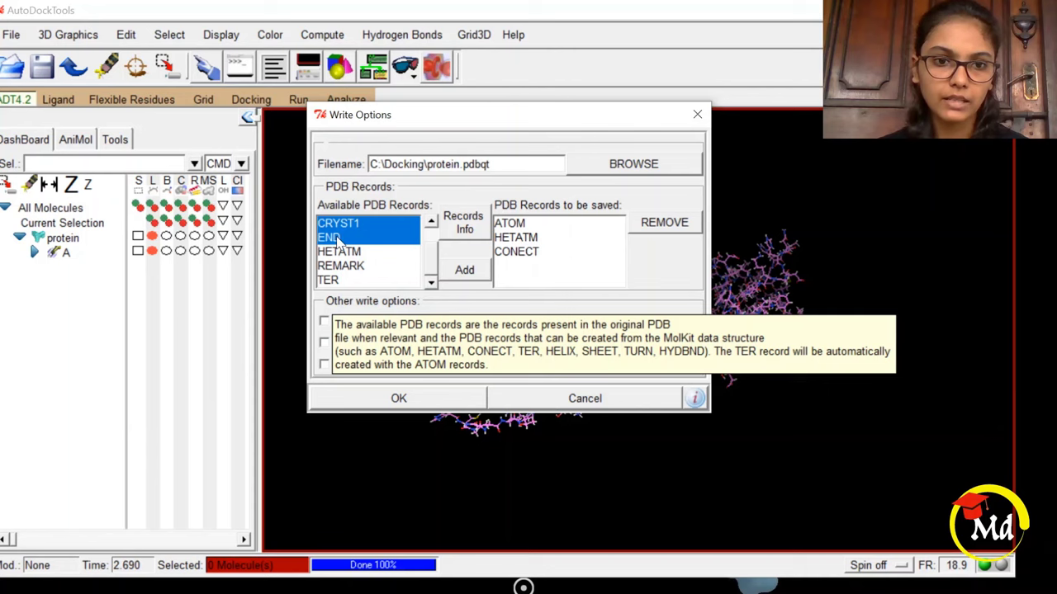
pyautogui.click(467, 274)
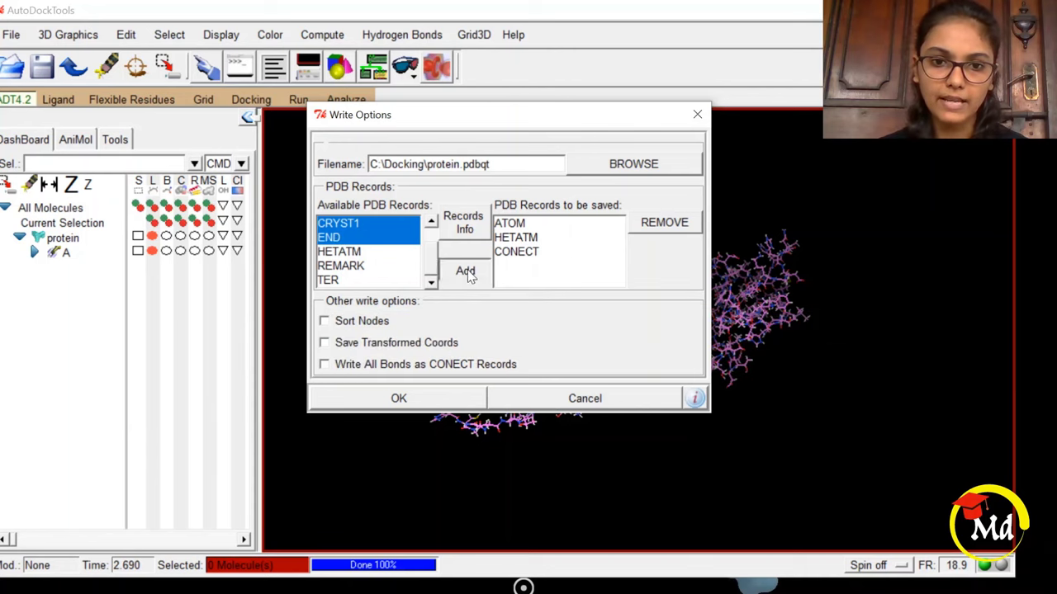
pyautogui.click(412, 400)
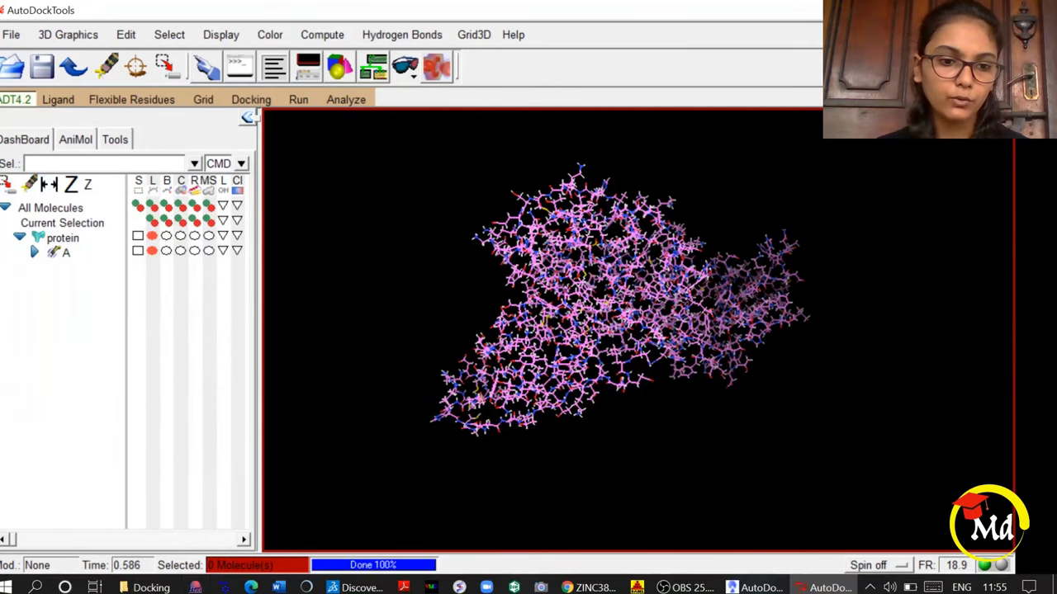
pyautogui.click(149, 587)
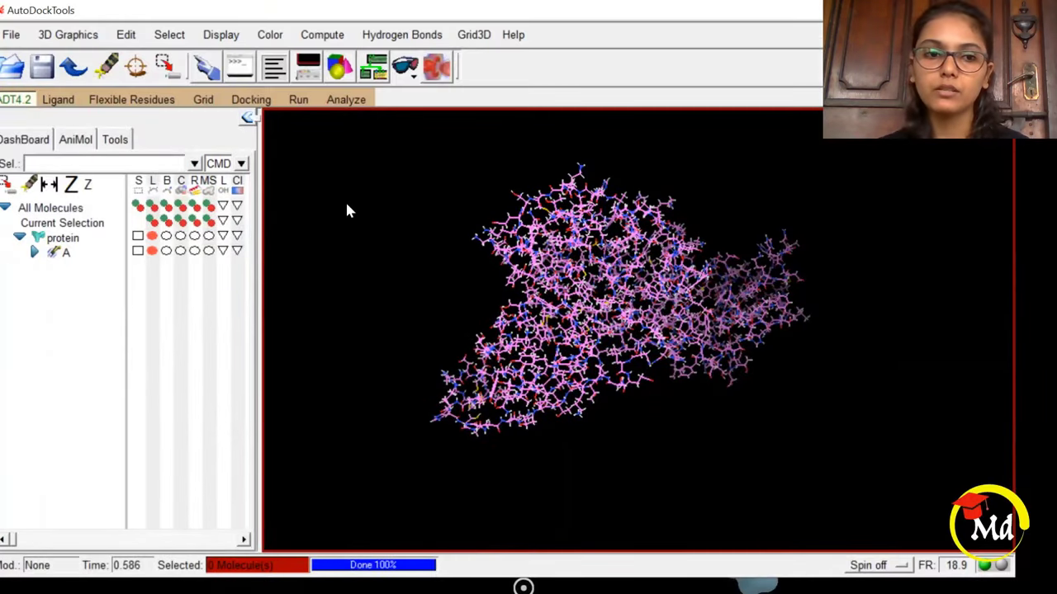
# - Open the ligand PDB file from the Docking folder as the AutoDock4 ligand and accept its setup summary
pyautogui.click(58, 101)
pyautogui.moveTo(124, 137)
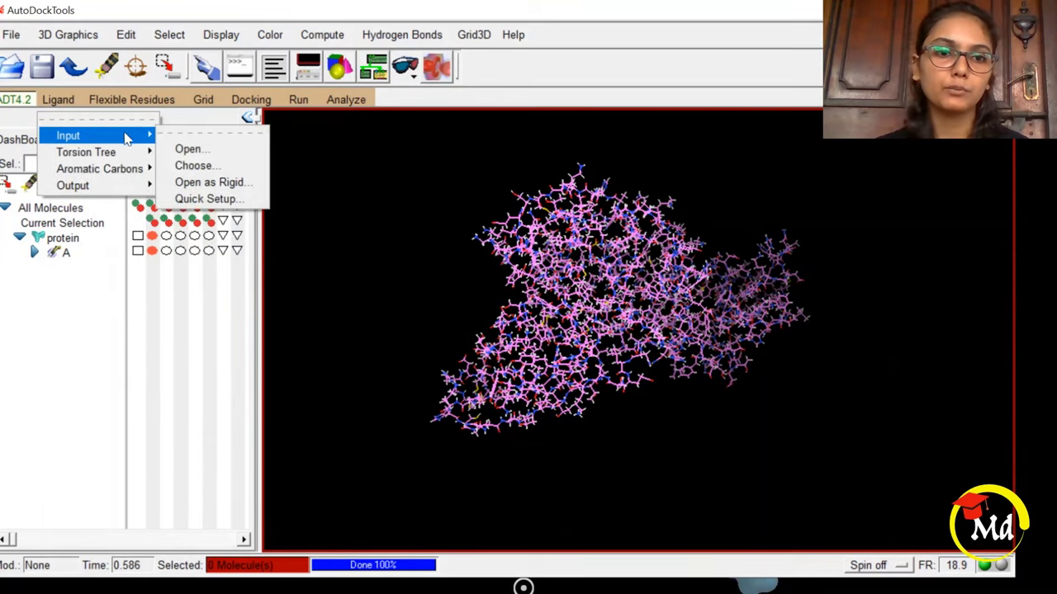
pyautogui.click(189, 149)
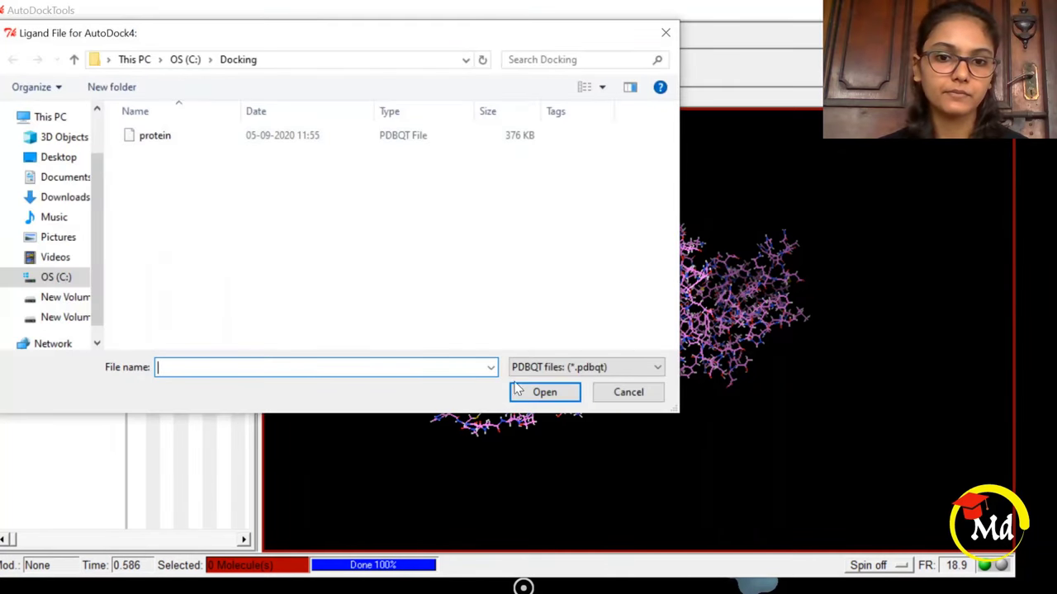
pyautogui.click(581, 369)
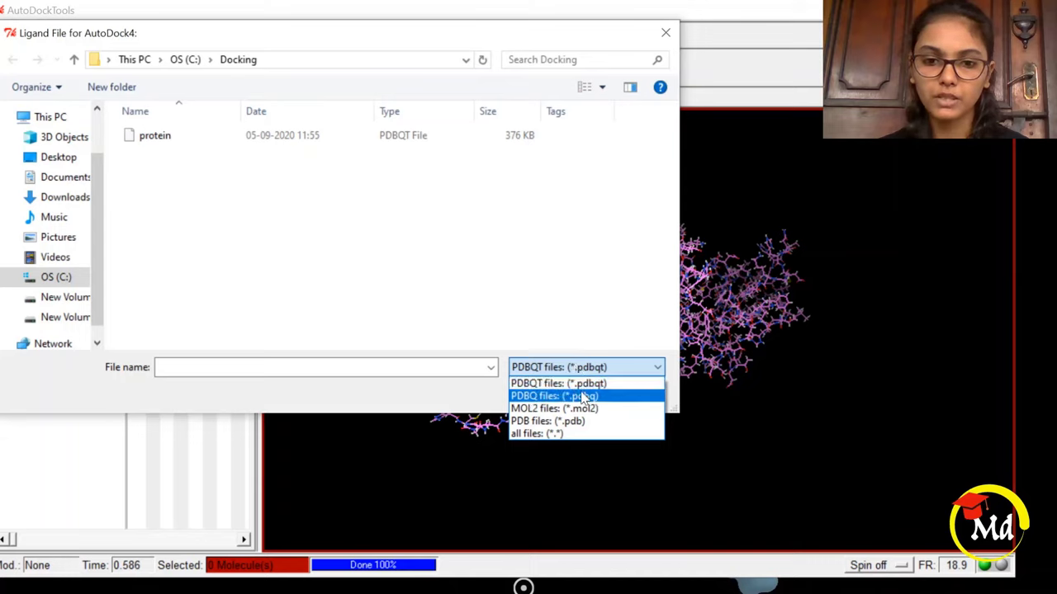
pyautogui.click(589, 422)
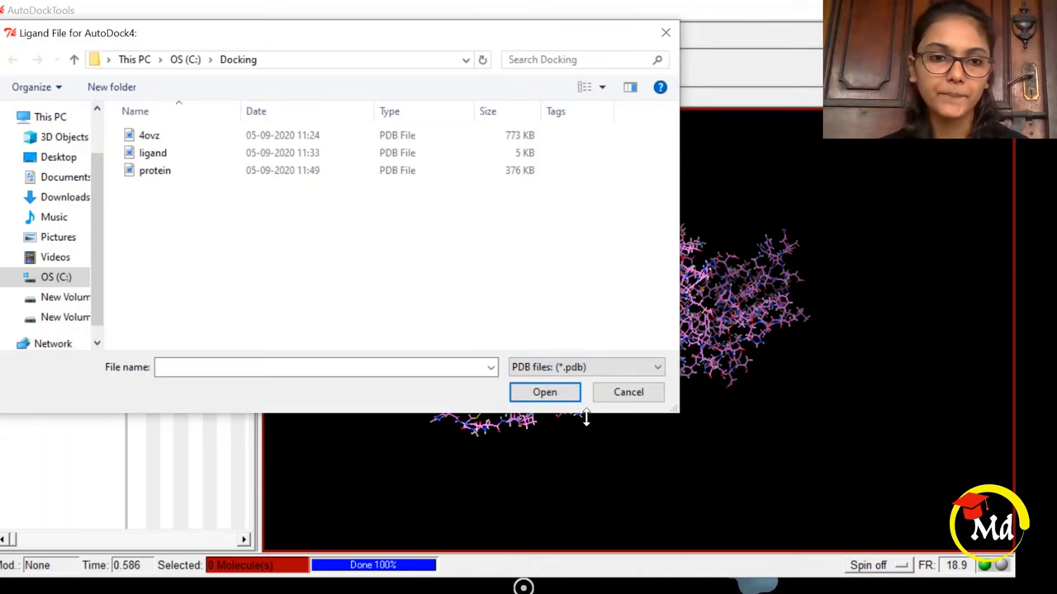
pyautogui.click(303, 155)
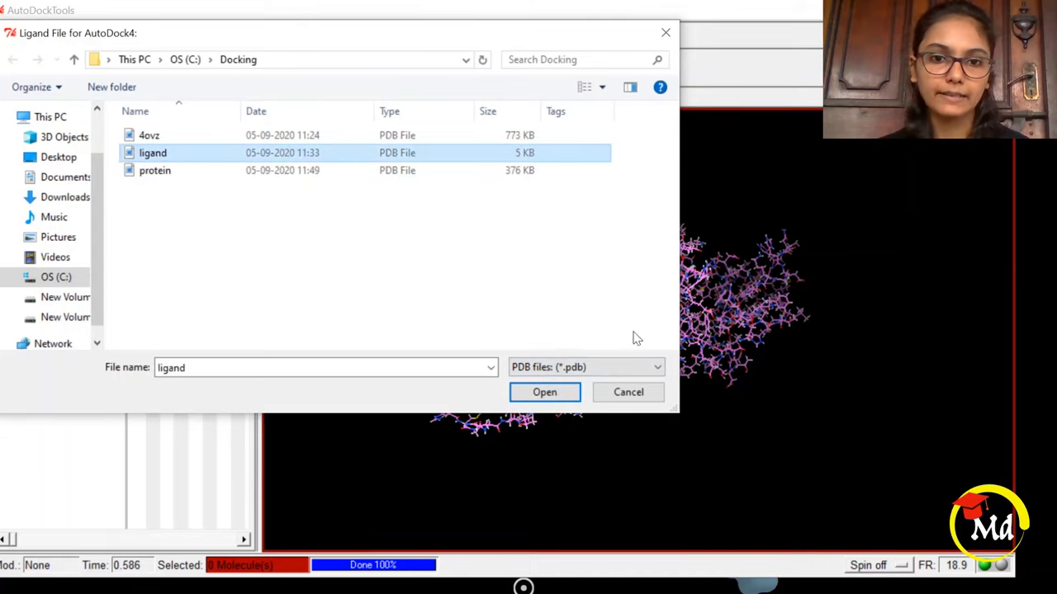
pyautogui.click(546, 393)
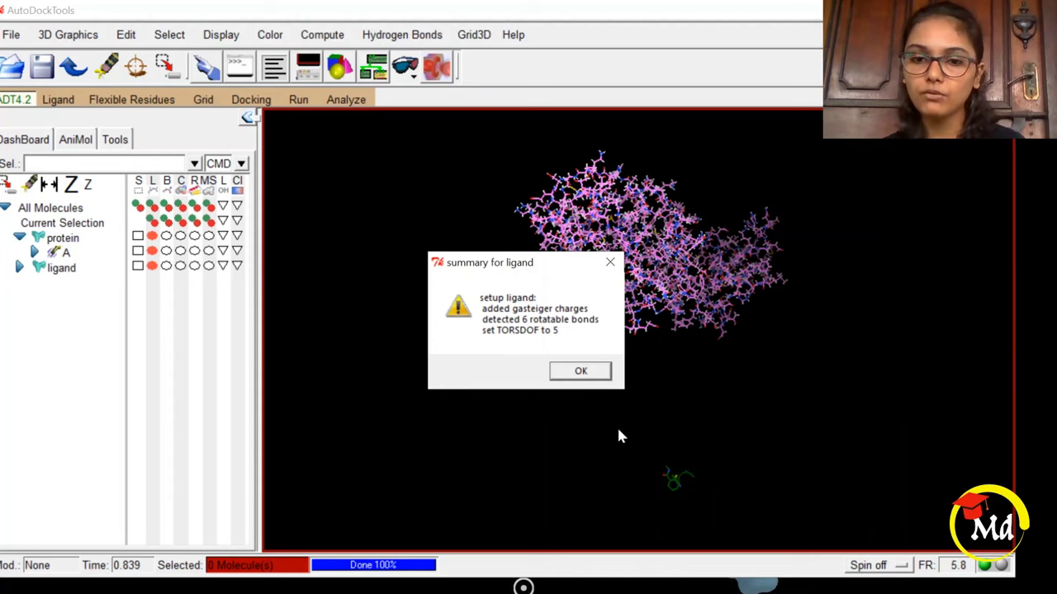
pyautogui.click(580, 373)
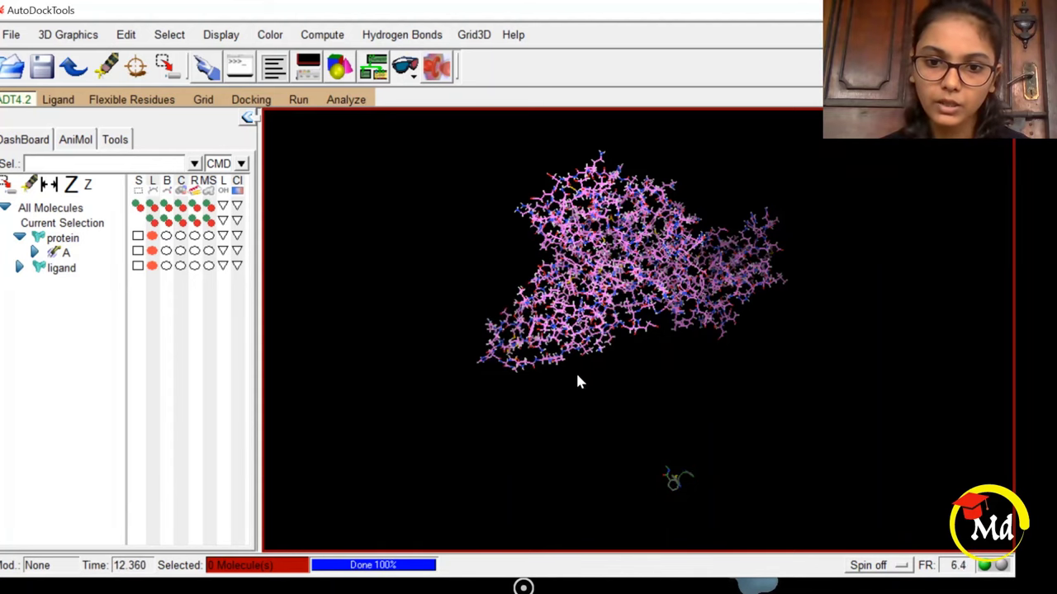
# - Inspect the ligand beside the protein up close, and detect the root of its torsion tree
pyautogui.moveTo(750, 462); pyautogui.dragTo(510, 366)
pyautogui.scroll(10, 538, 370)
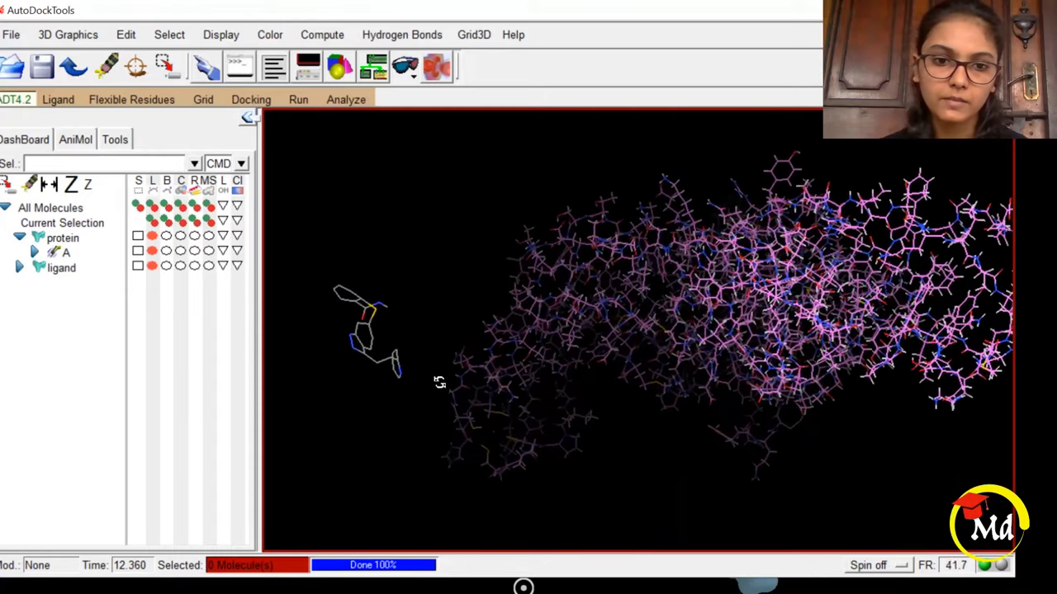
pyautogui.scroll(5, 439, 386)
pyautogui.moveTo(366, 405); pyautogui.dragTo(394, 378)
pyautogui.moveTo(388, 377); pyautogui.dragTo(385, 384)
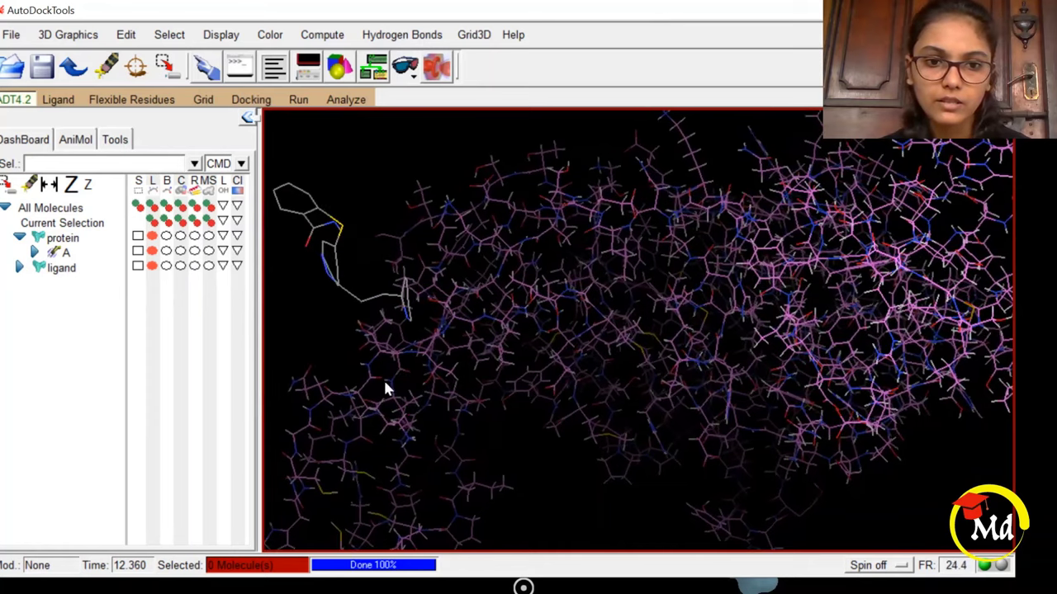
pyautogui.click(60, 101)
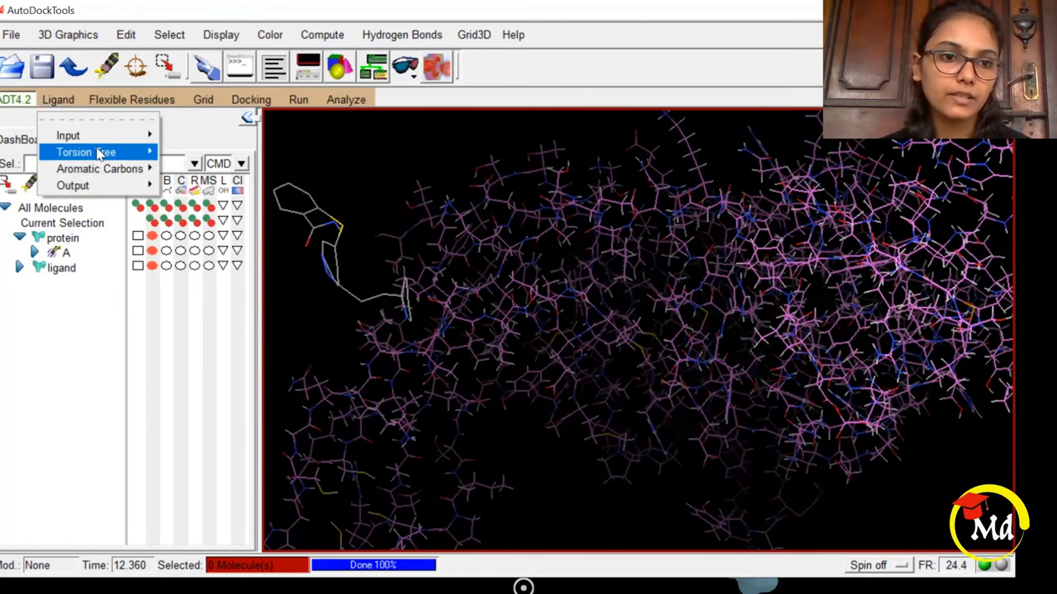
pyautogui.moveTo(104, 152)
pyautogui.click(184, 182)
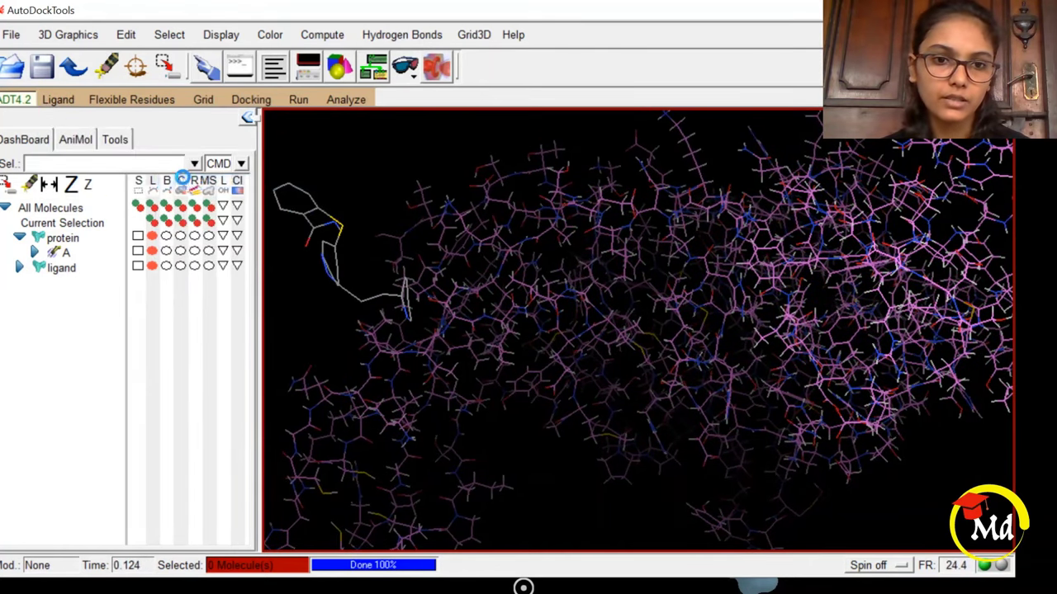
# - Choose the root of the ligand's torsion tree and review which of its bonds are rotatable, keeping the torsions as they are
pyautogui.moveTo(336, 270); pyautogui.dragTo(349, 247)
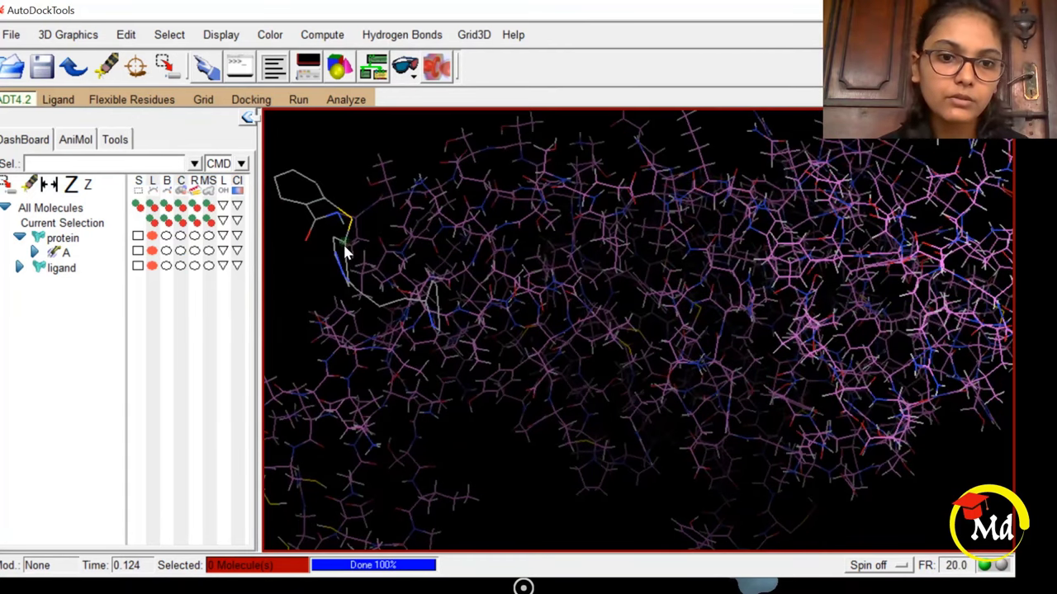
pyautogui.click(58, 99)
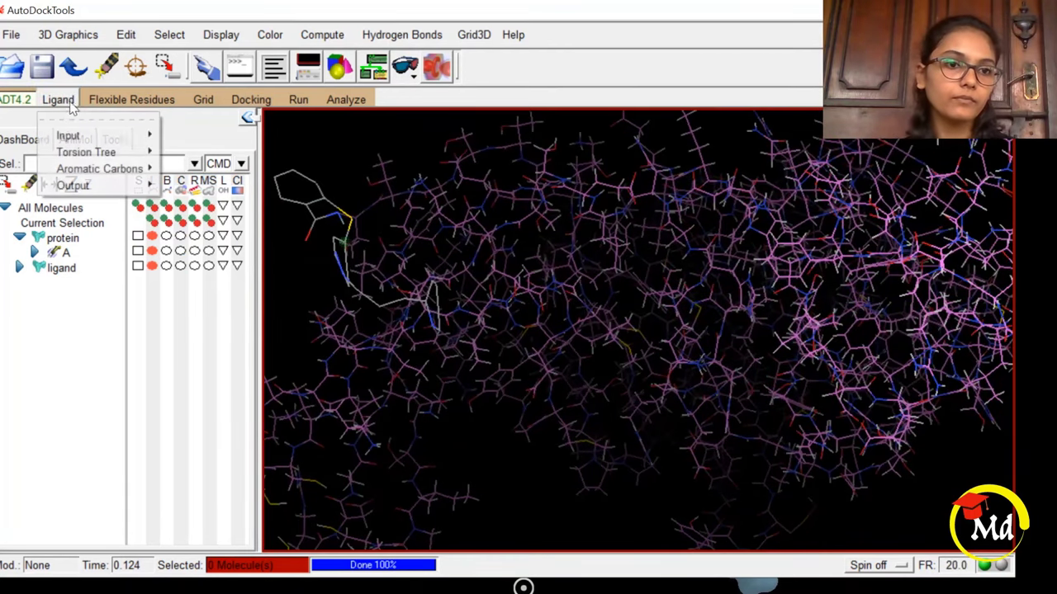
pyautogui.moveTo(101, 169)
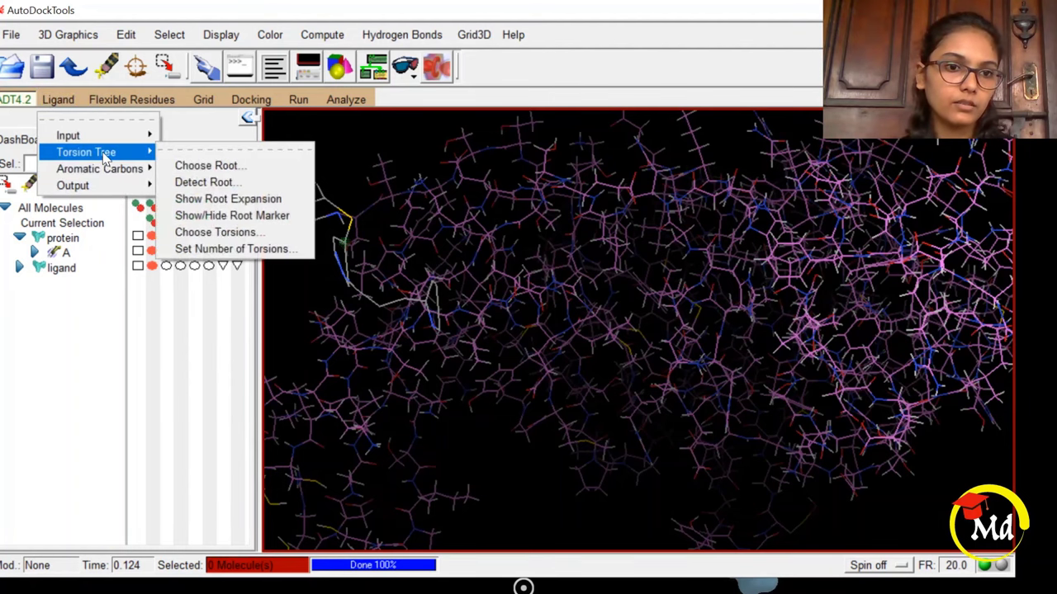
pyautogui.click(206, 165)
pyautogui.click(58, 99)
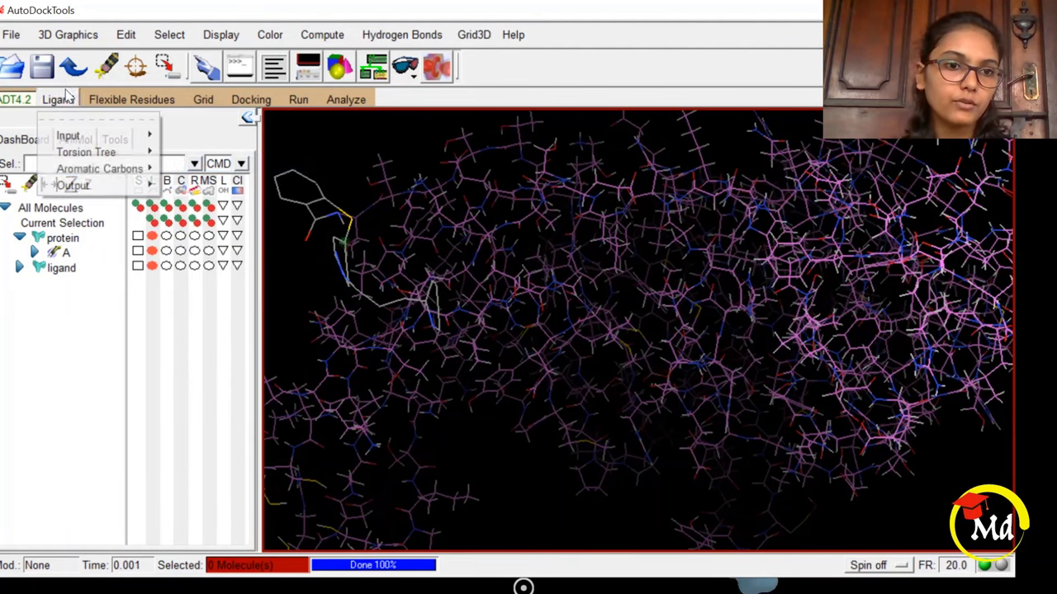
pyautogui.moveTo(118, 166)
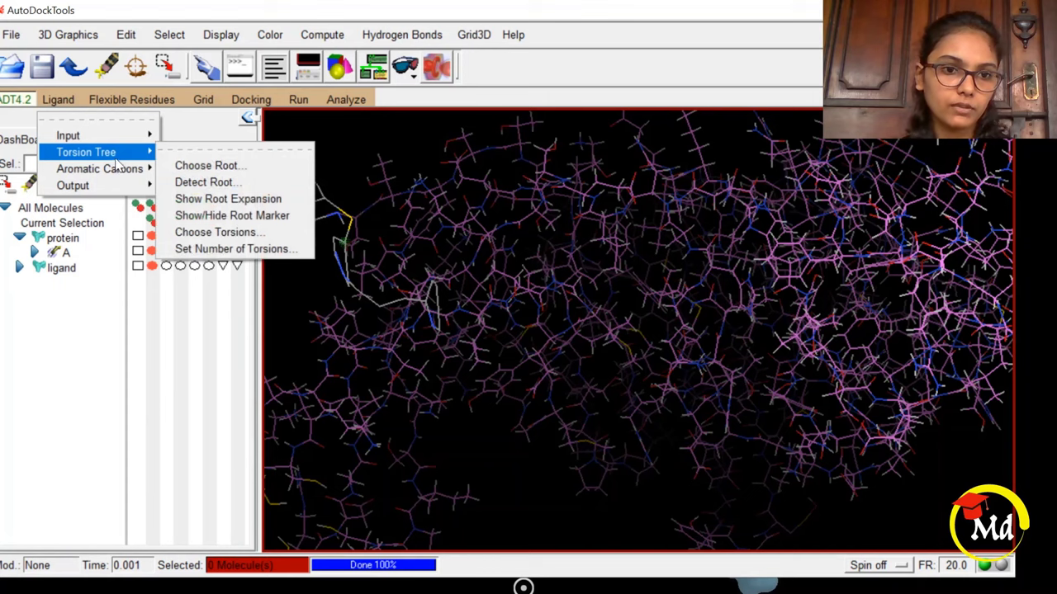
pyautogui.click(231, 232)
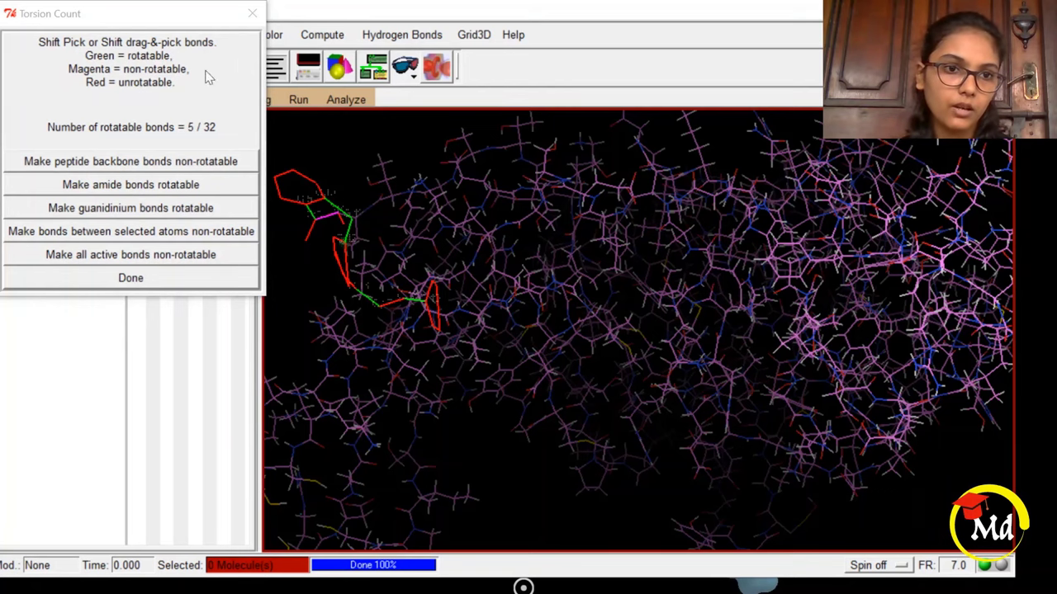
pyautogui.click(250, 14)
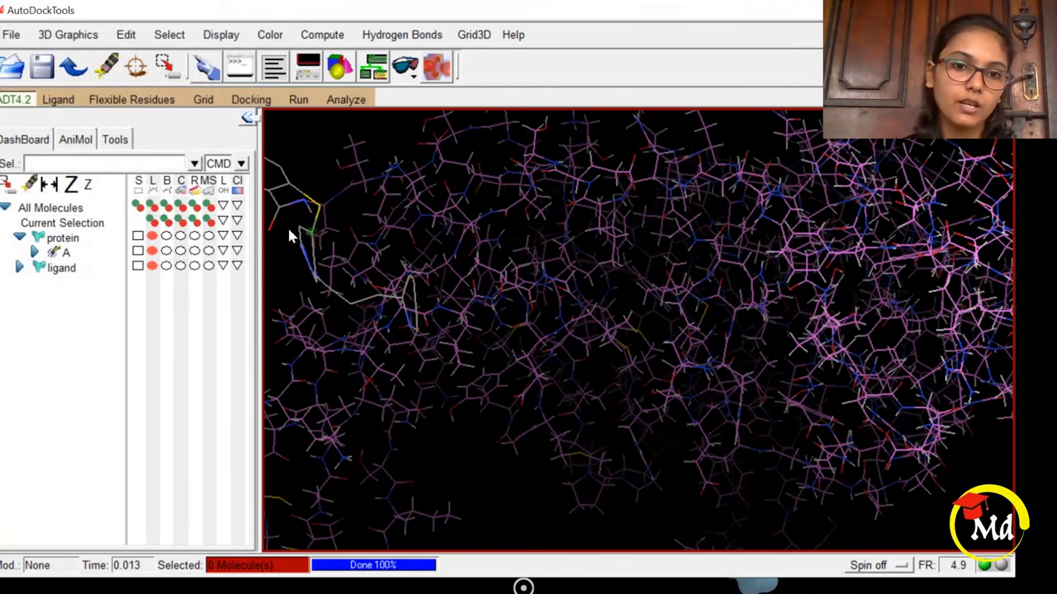
# - Save the prepared ligand in PDBQT format as ligand.pdbqt in the C:\Docking folder
pyautogui.moveTo(379, 213)
pyautogui.mouseDown()
pyautogui.moveTo(396, 208)
pyautogui.moveTo(388, 212)
pyautogui.mouseUp()
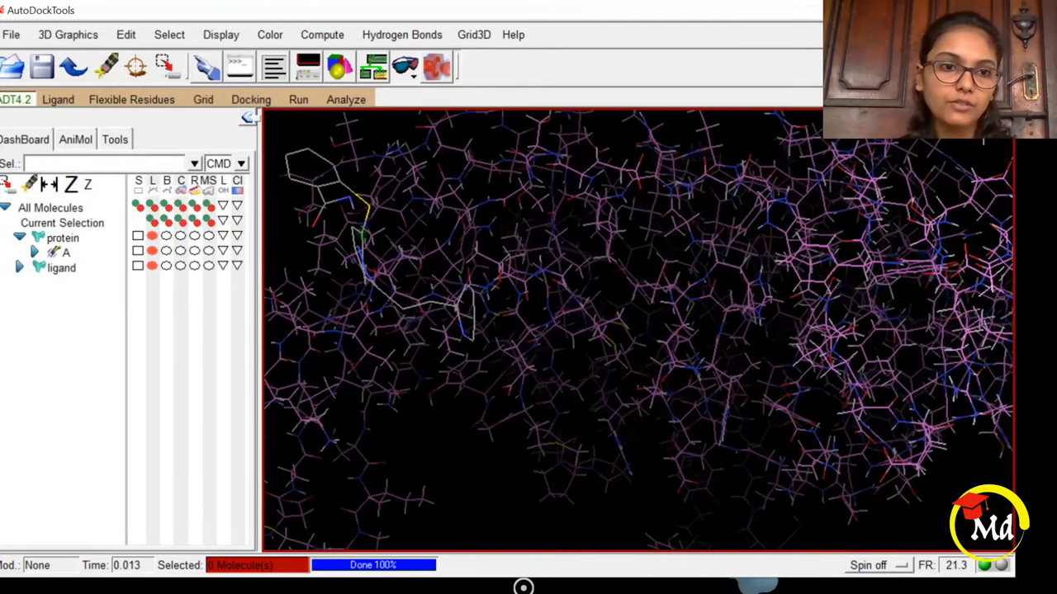
pyautogui.click(58, 99)
pyautogui.moveTo(123, 184)
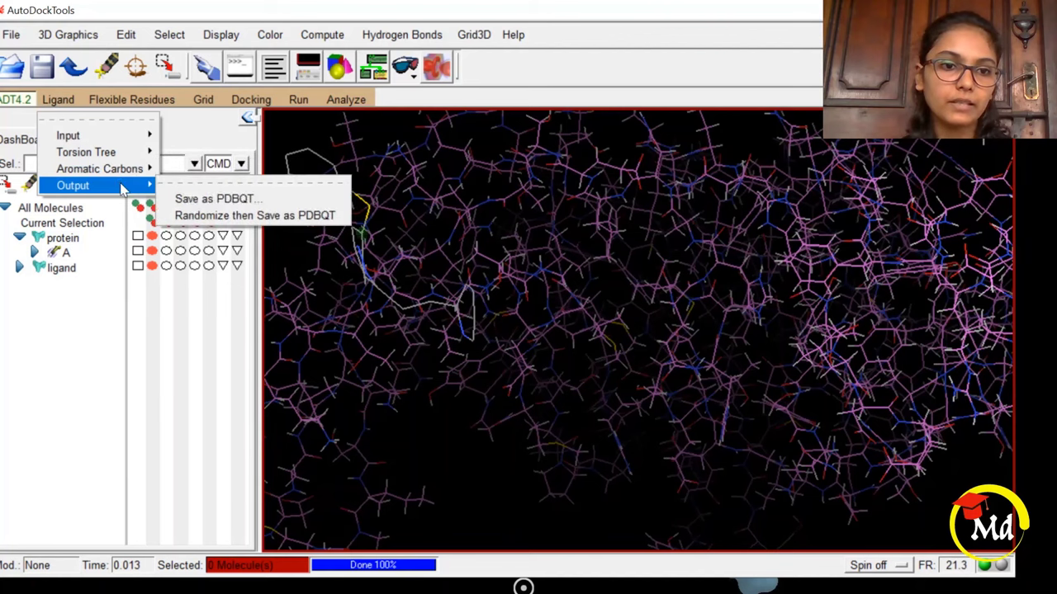
pyautogui.click(187, 199)
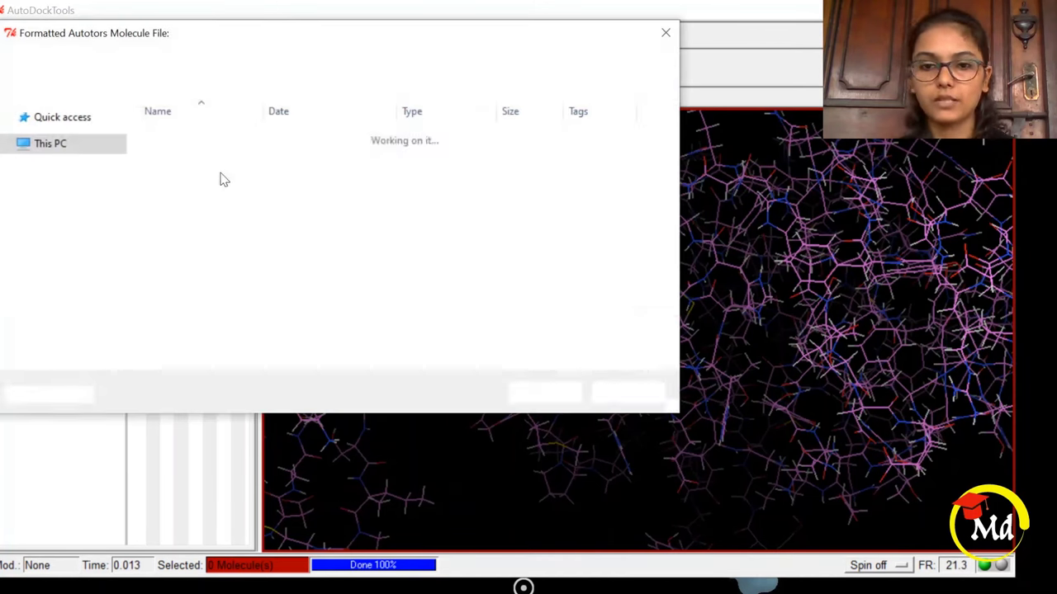
pyautogui.click(136, 333)
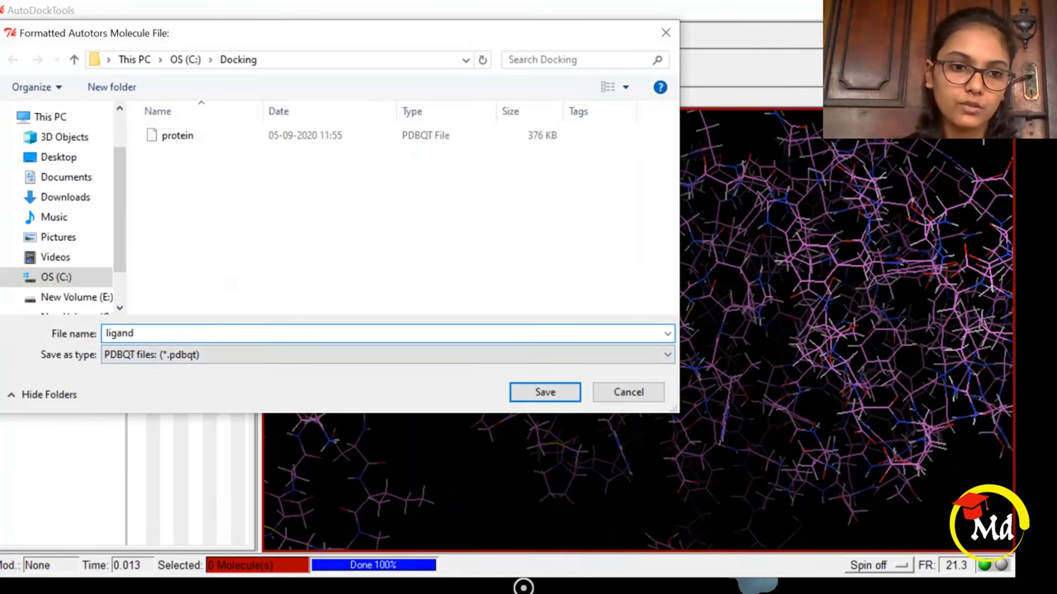
pyautogui.write('.p')
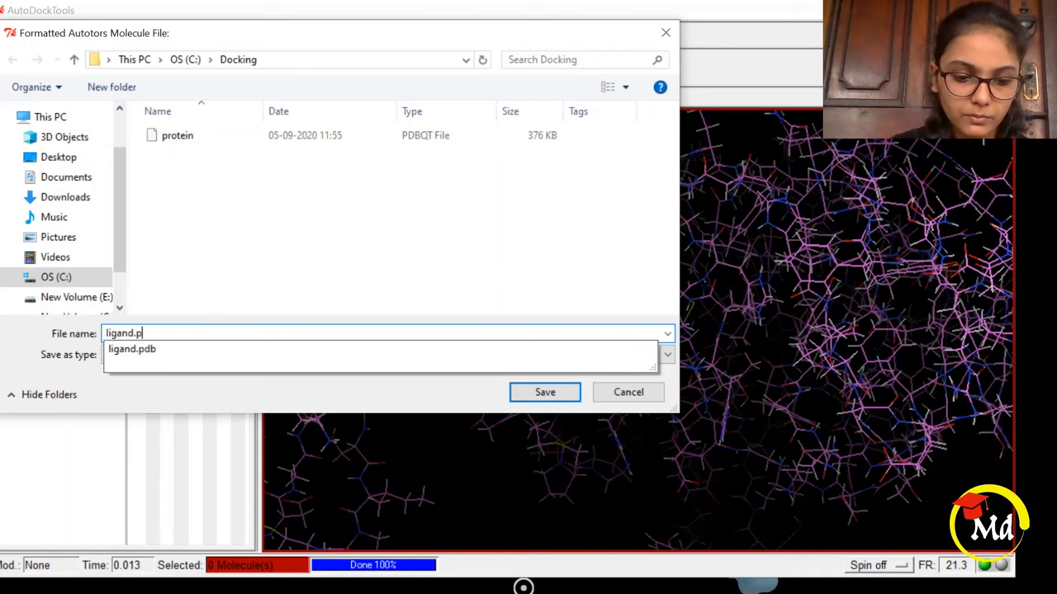
pyautogui.write('dbqt')
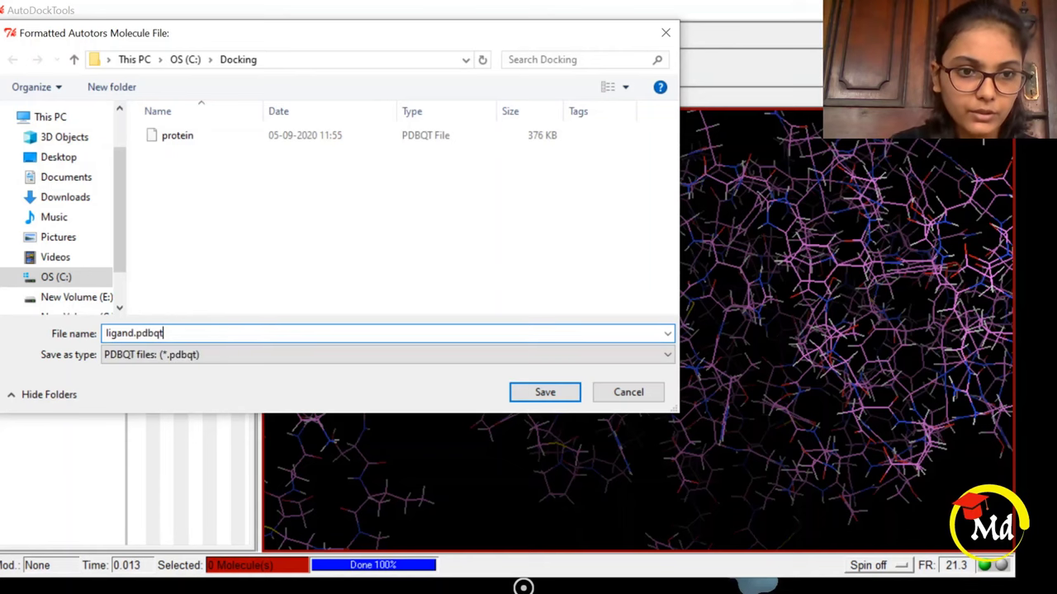
pyautogui.click(545, 393)
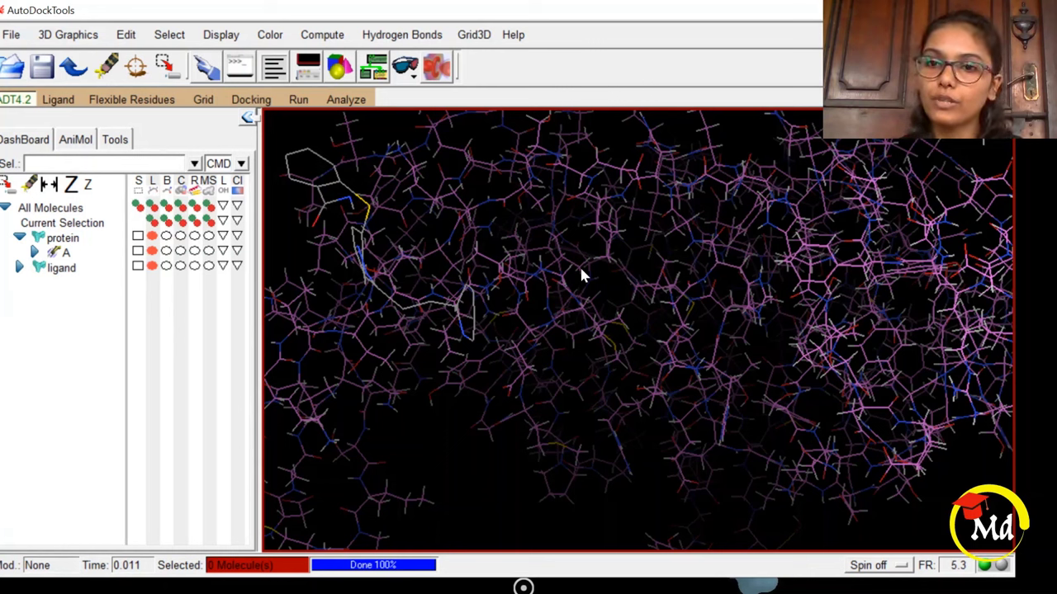
pyautogui.click(222, 99)
pyautogui.moveTo(263, 152)
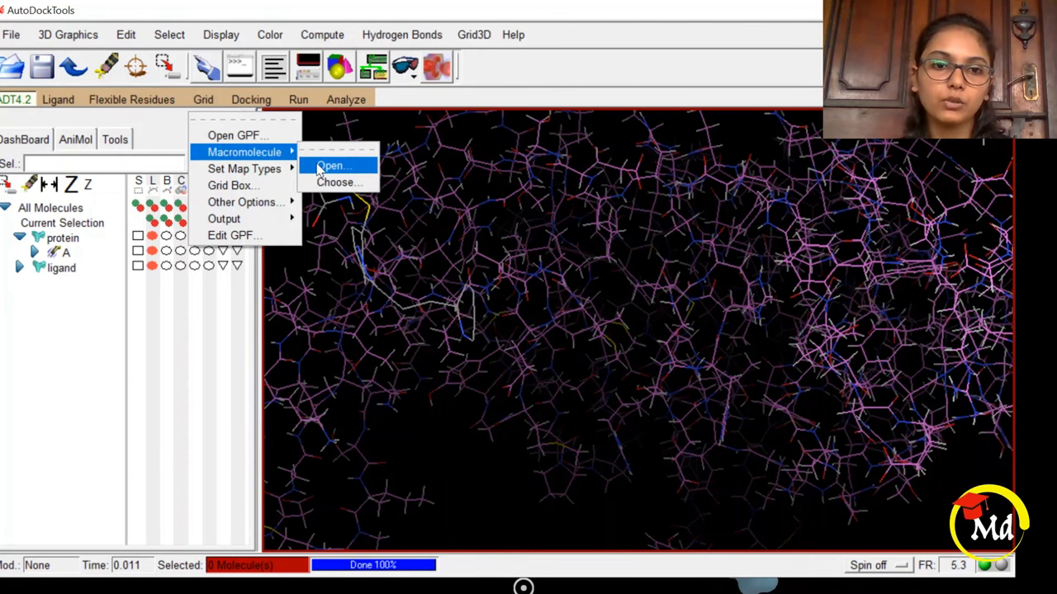
pyautogui.click(318, 167)
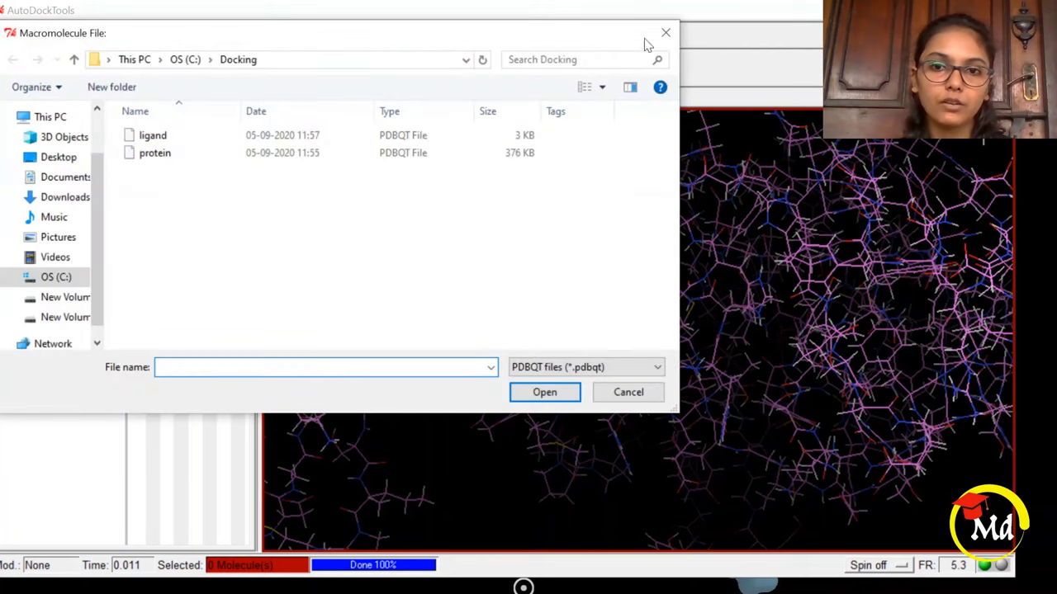
pyautogui.click(666, 33)
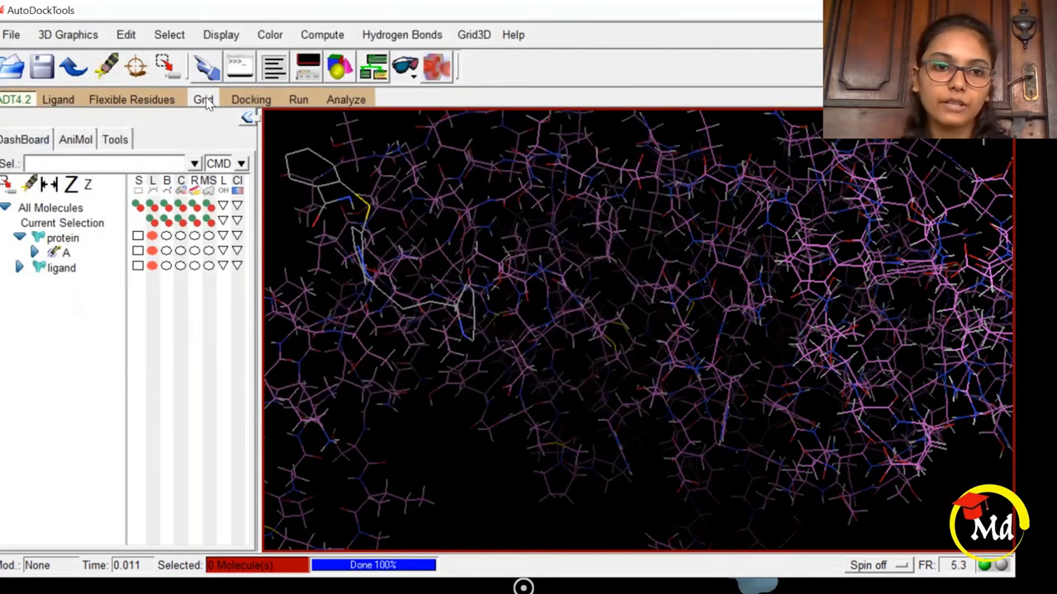
# - Choose the loaded protein as the grid macromolecule and accept the charge and initialization notices
pyautogui.click(207, 99)
pyautogui.moveTo(248, 153)
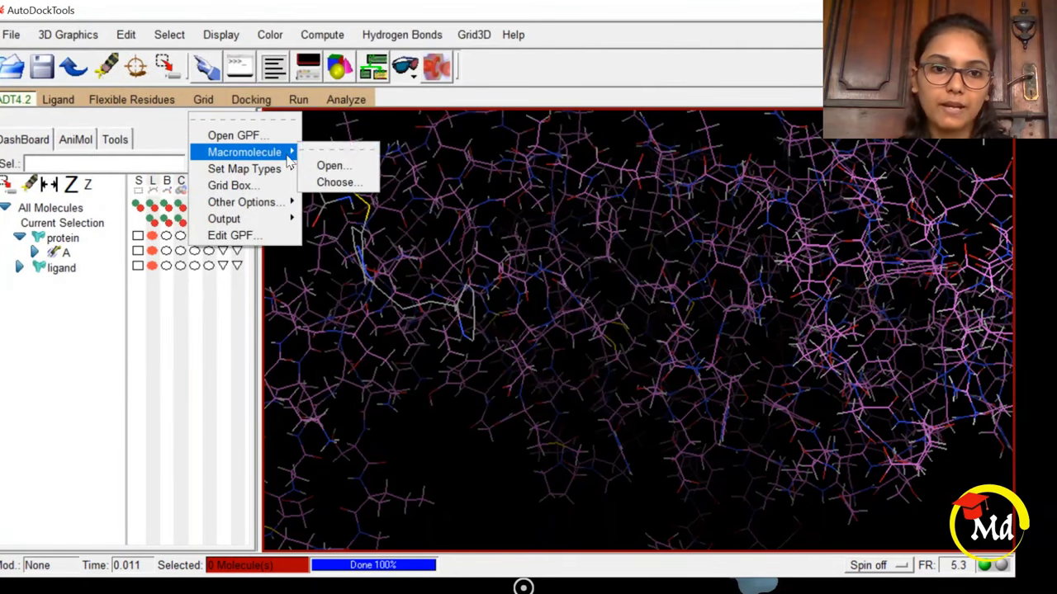
pyautogui.click(334, 180)
pyautogui.click(73, 64)
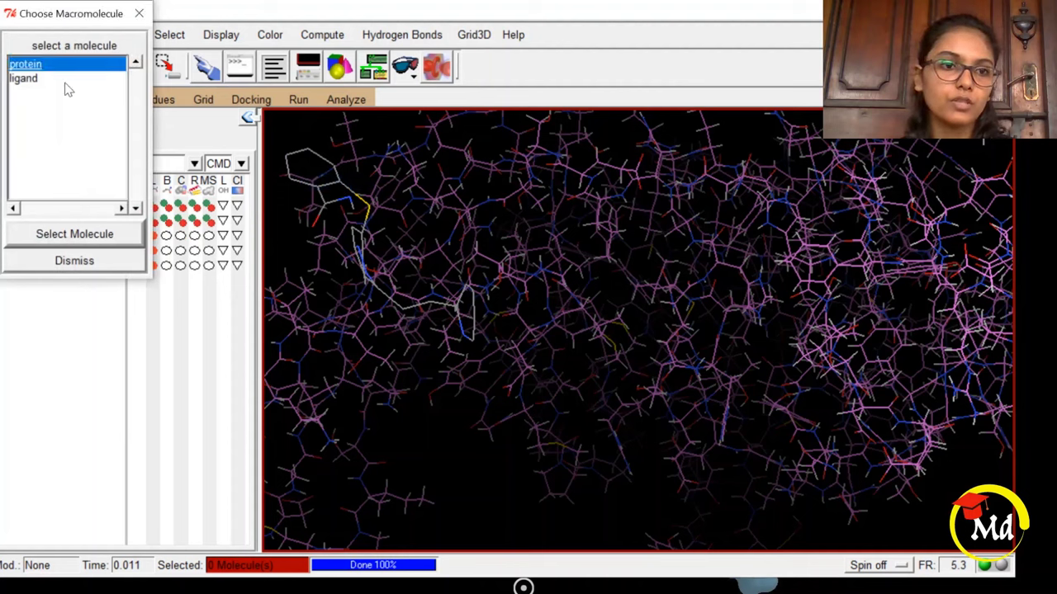
pyautogui.click(73, 235)
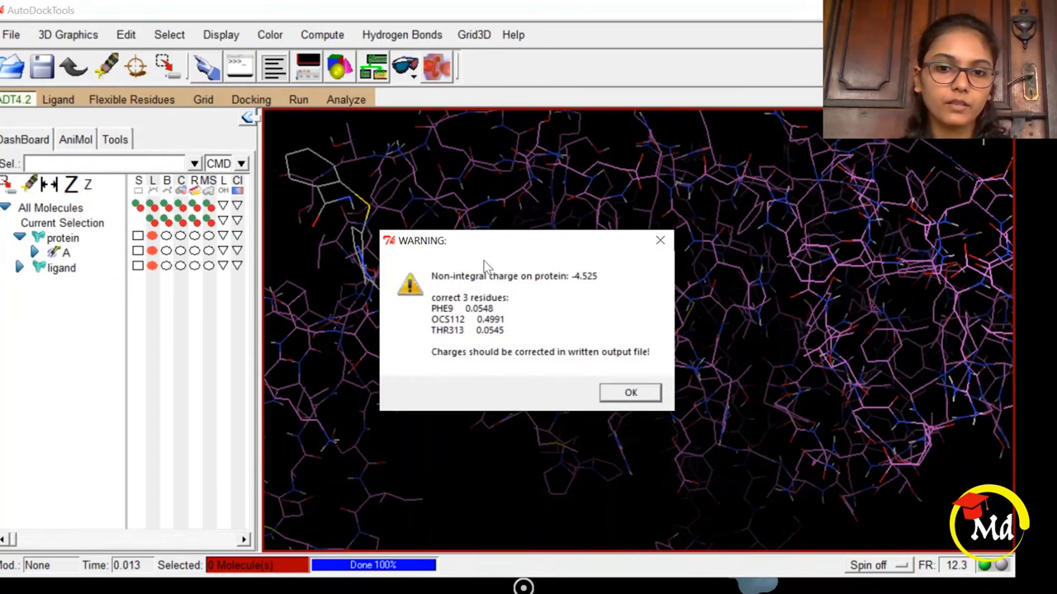
pyautogui.click(630, 393)
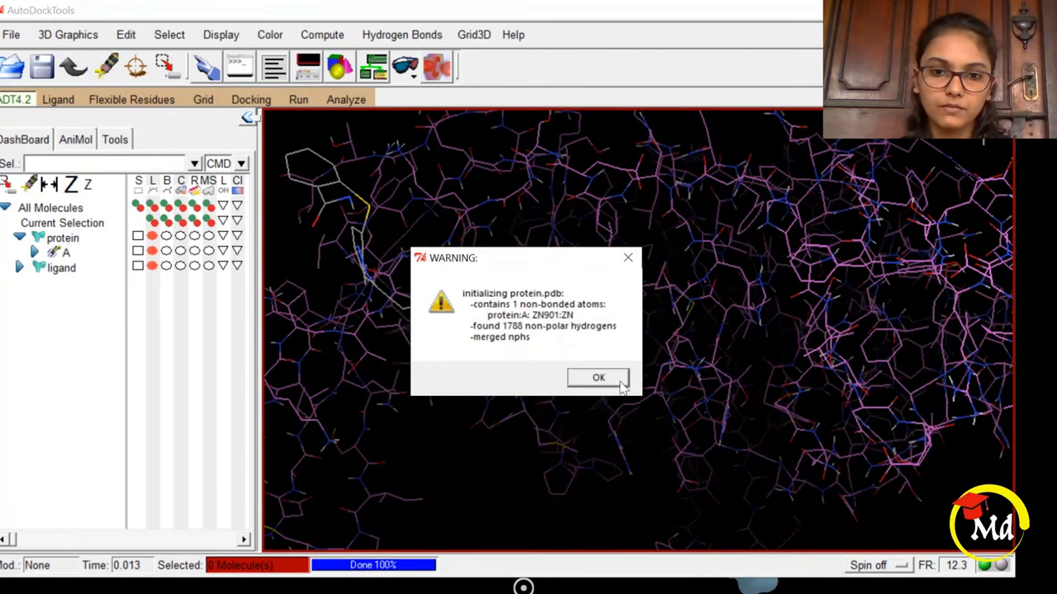
pyautogui.click(600, 383)
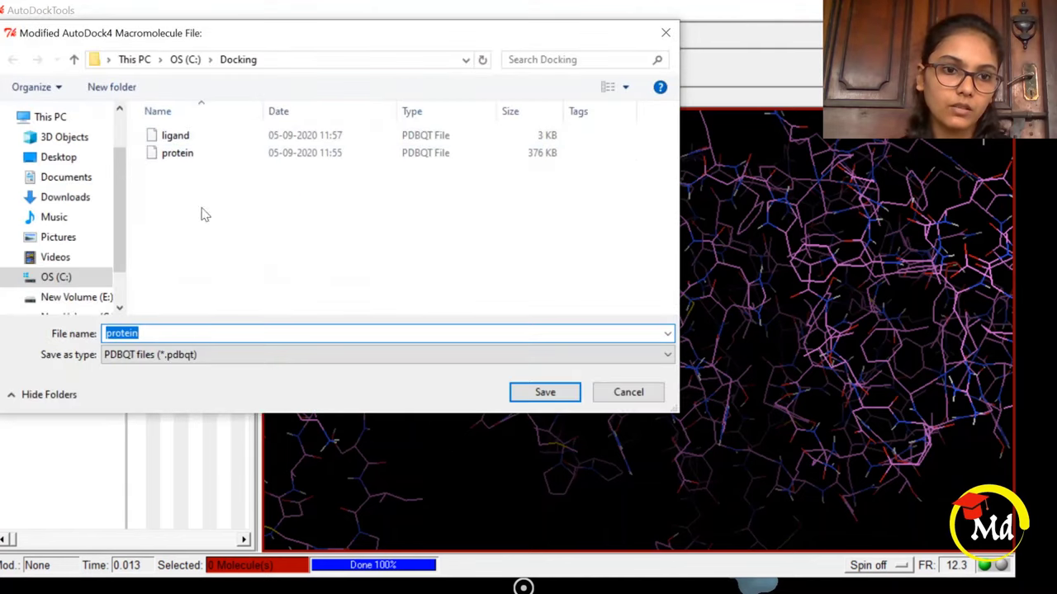
# - Save the modified macromolecule as protein in PDBQT format in the Docking folder, replacing the existing file
pyautogui.click(212, 155)
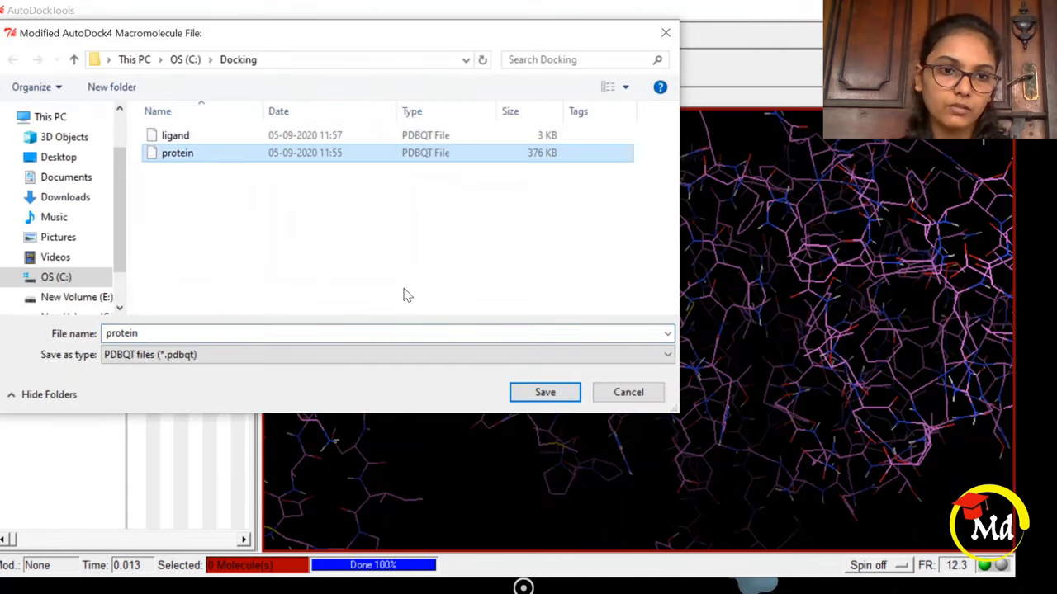
pyautogui.click(556, 395)
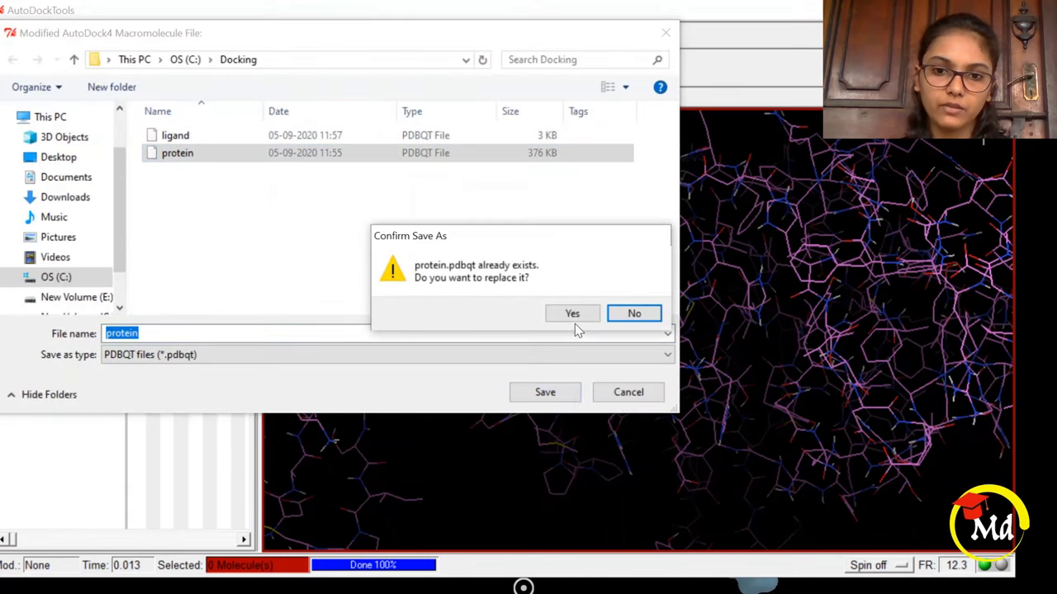
pyautogui.click(572, 315)
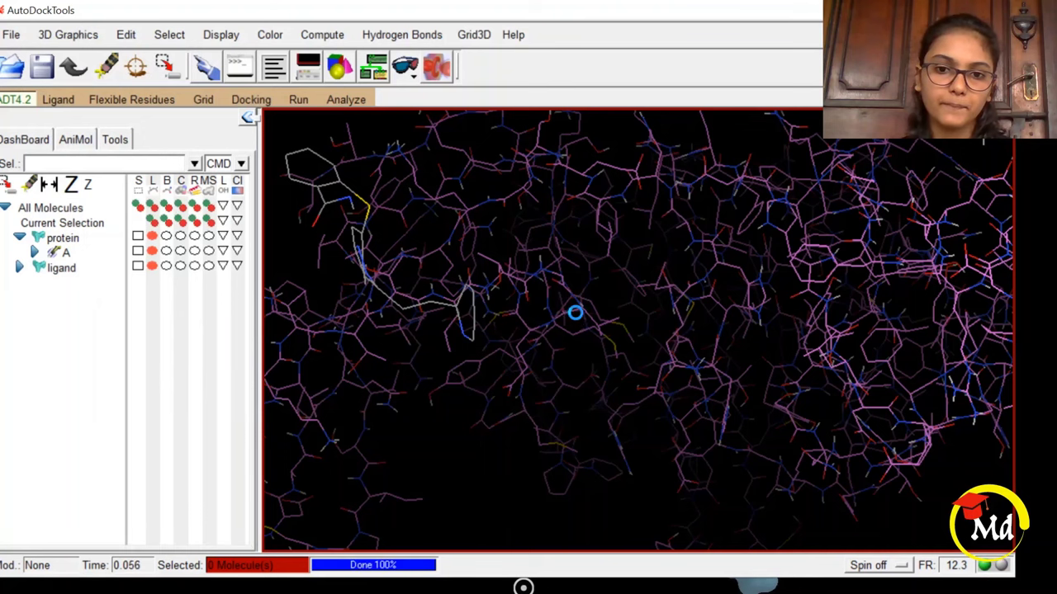
pyautogui.click(588, 362)
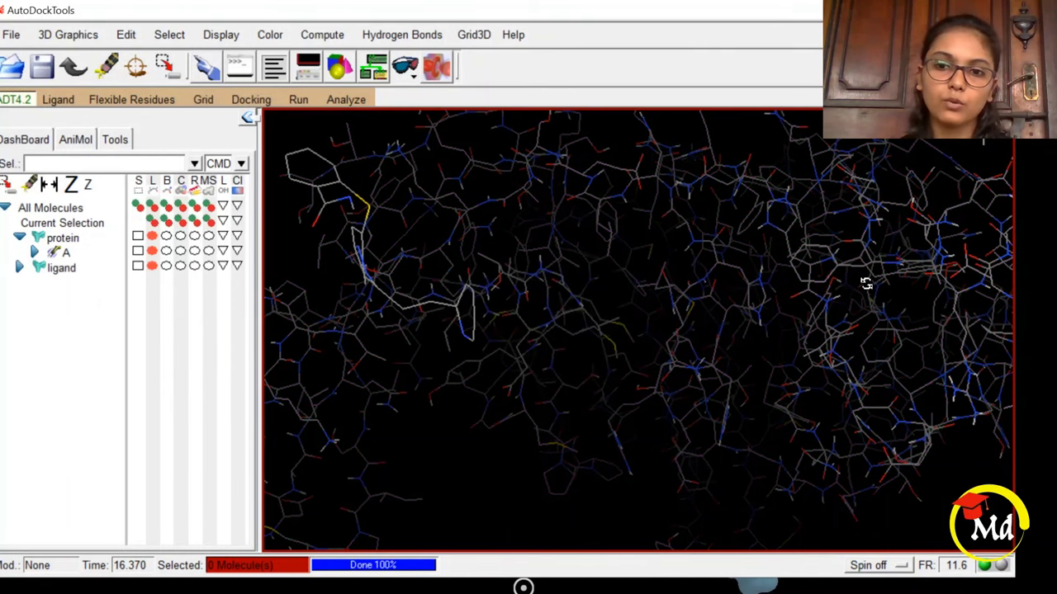
# - Set the grid map types by choosing the loaded ligand molecule
pyautogui.moveTo(866, 283); pyautogui.dragTo(661, 215)
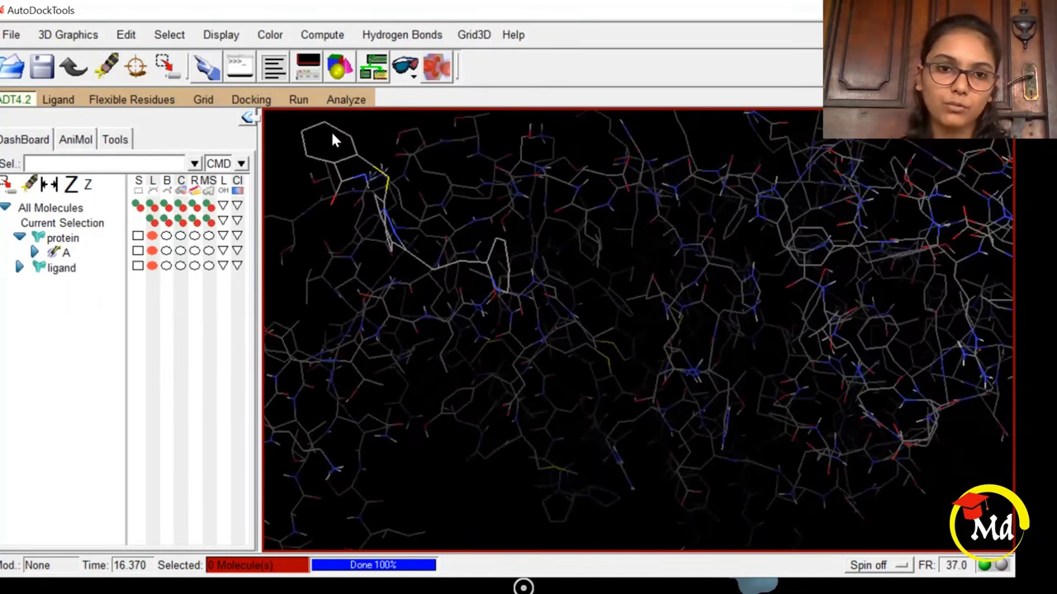
pyautogui.click(203, 99)
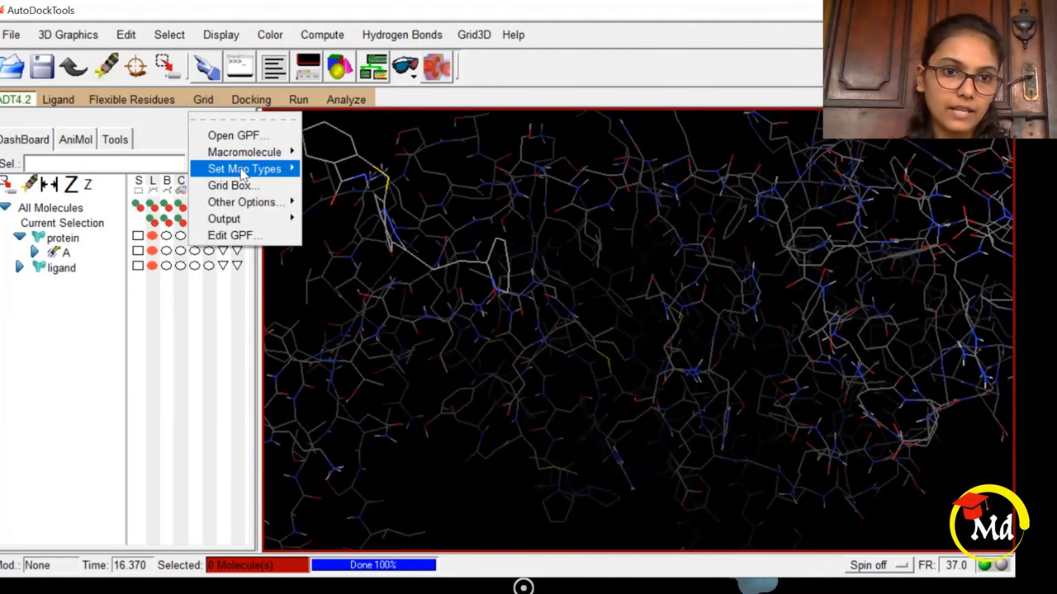
pyautogui.moveTo(241, 170)
pyautogui.click(360, 199)
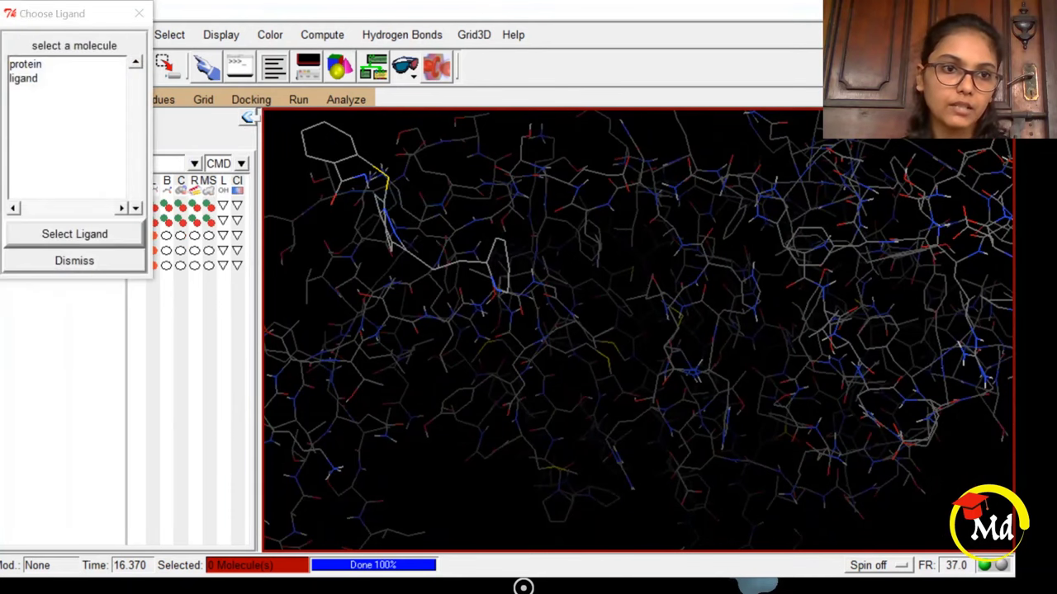
pyautogui.click(33, 77)
pyautogui.click(79, 240)
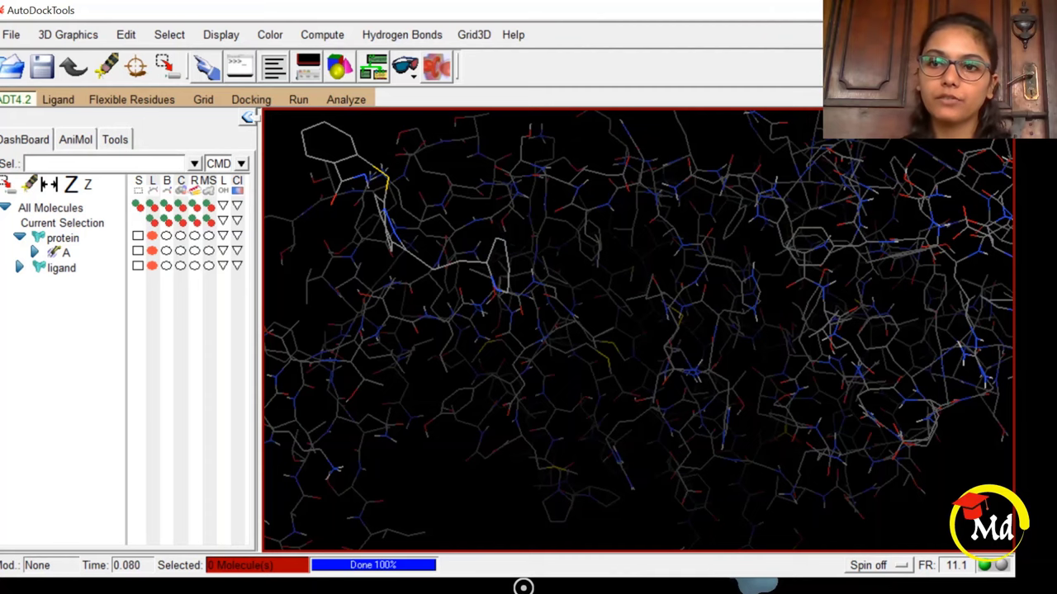
# - Switch to the desktop, open the confi text file, review its docking parameters, and close it
pyautogui.click(962, 10)
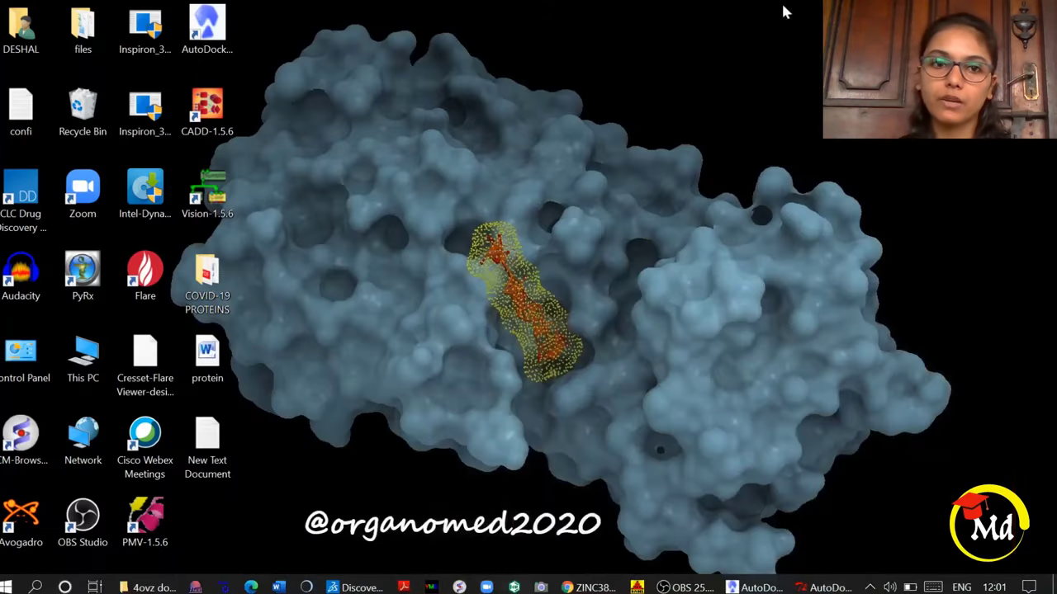
pyautogui.doubleClick(25, 106)
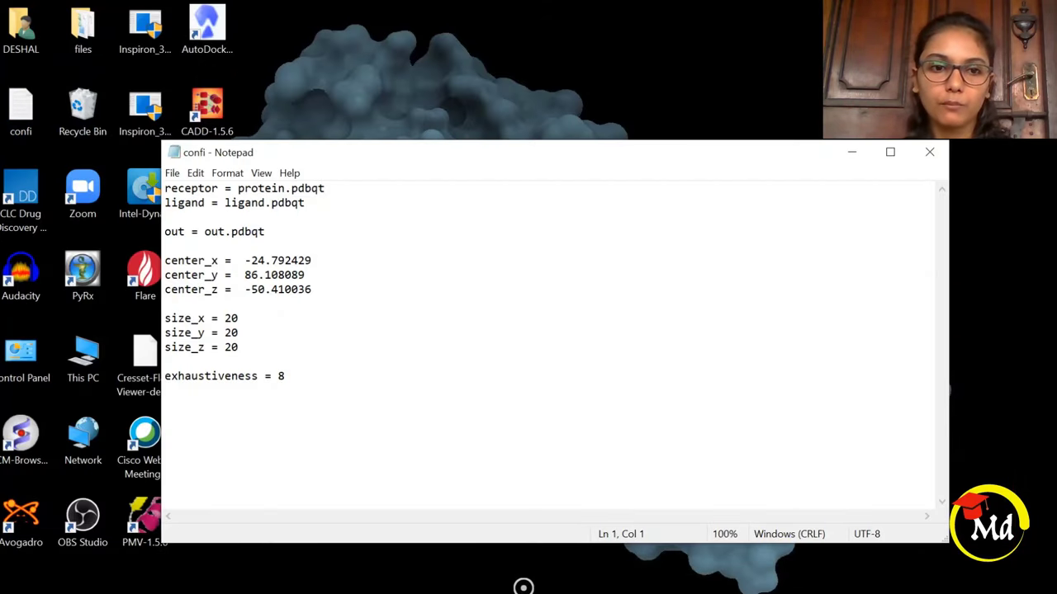
pyautogui.click(890, 152)
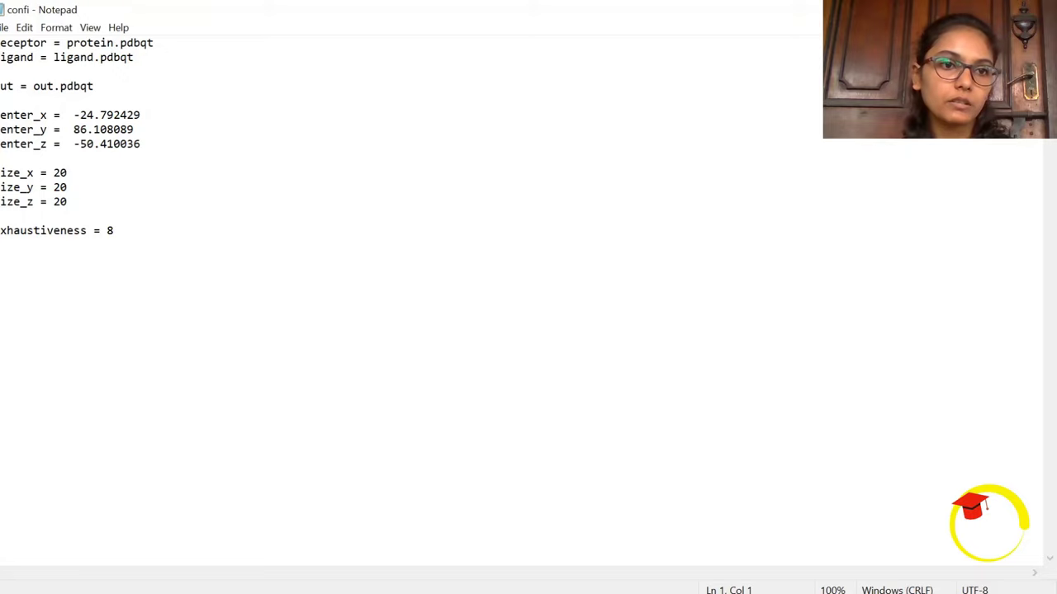
pyautogui.moveTo(60, 43); pyautogui.dragTo(101, 43)
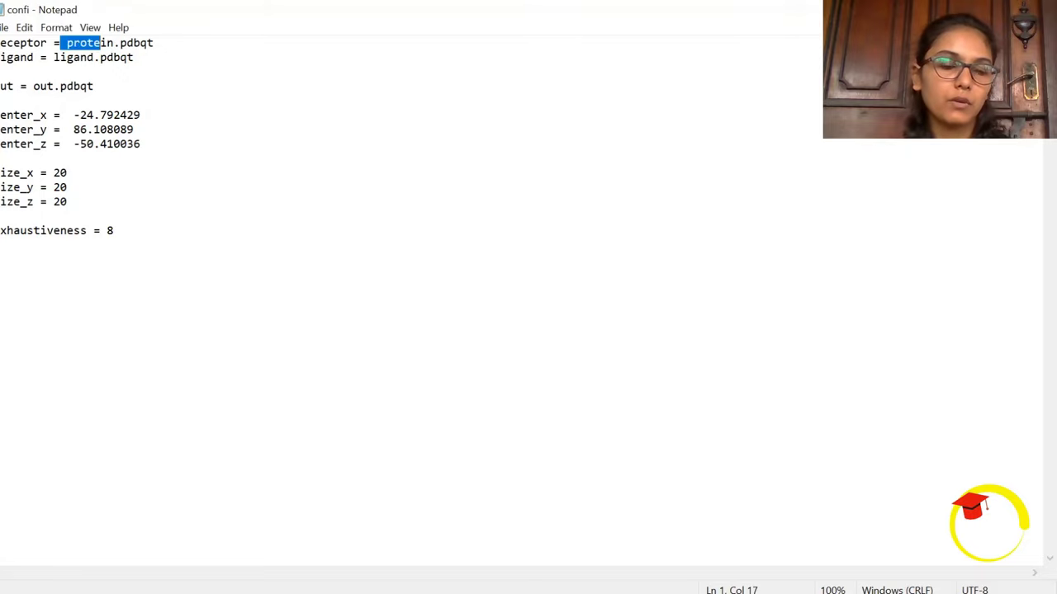
pyautogui.click(82, 101)
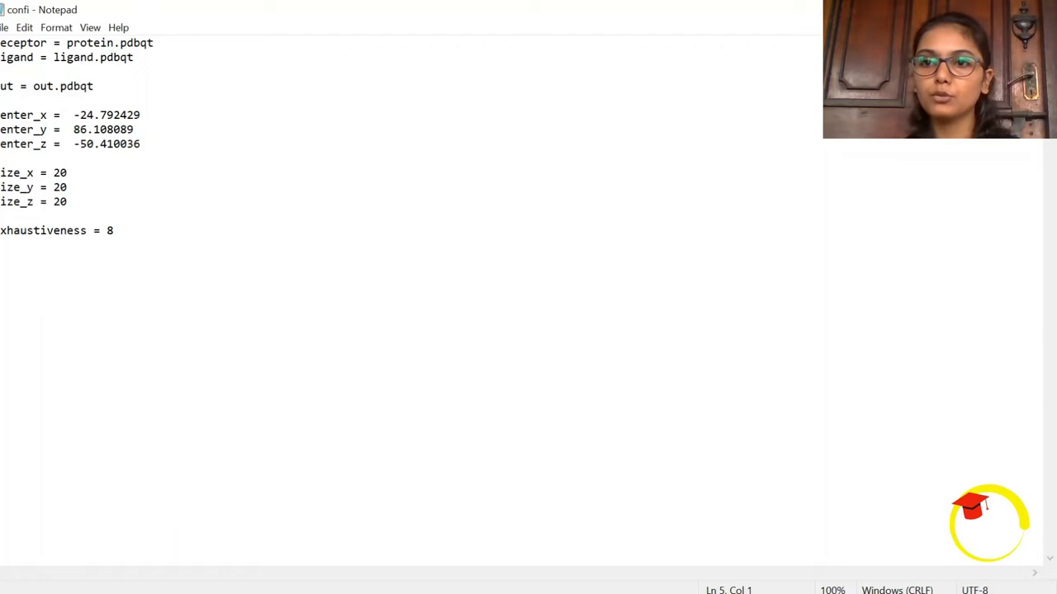
pyautogui.hotkey('alt', 'F4')
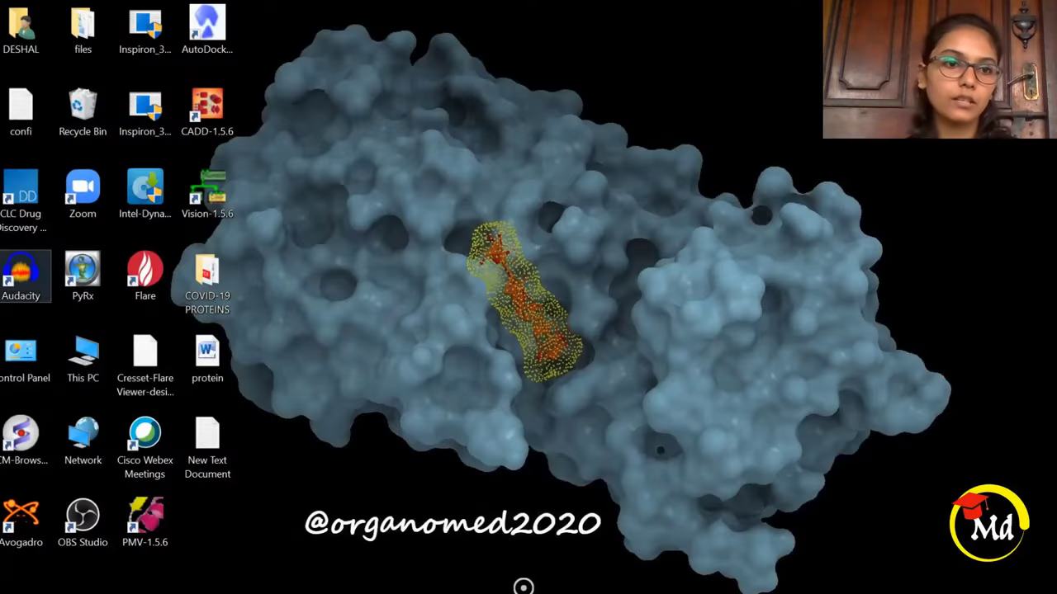
# - Move the confi text file from the desktop into the Docking folder on drive C
pyautogui.doubleClick(20, 111)
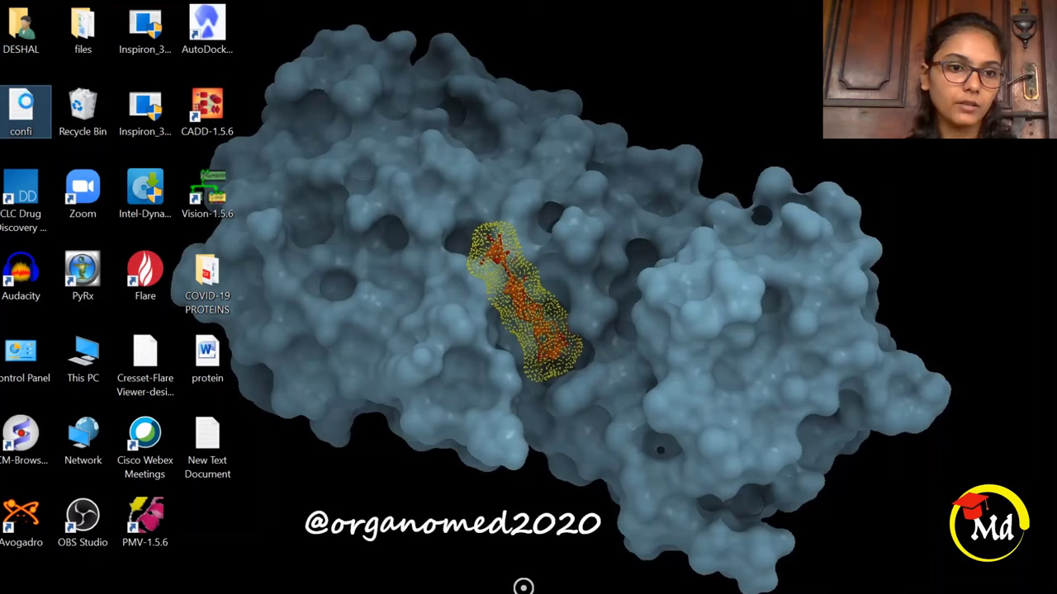
pyautogui.rightClick(20, 111)
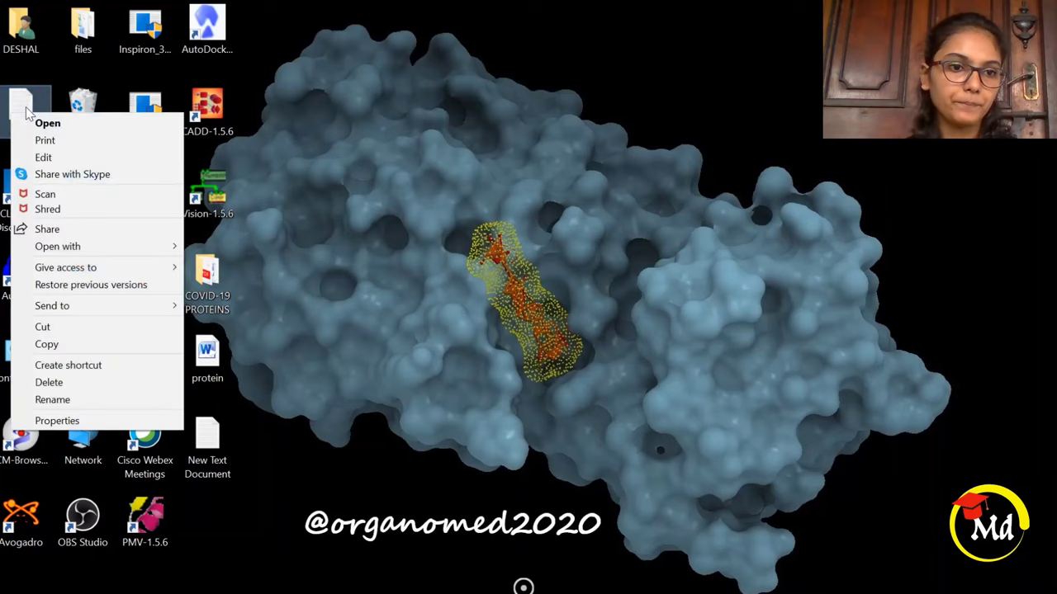
pyautogui.click(73, 326)
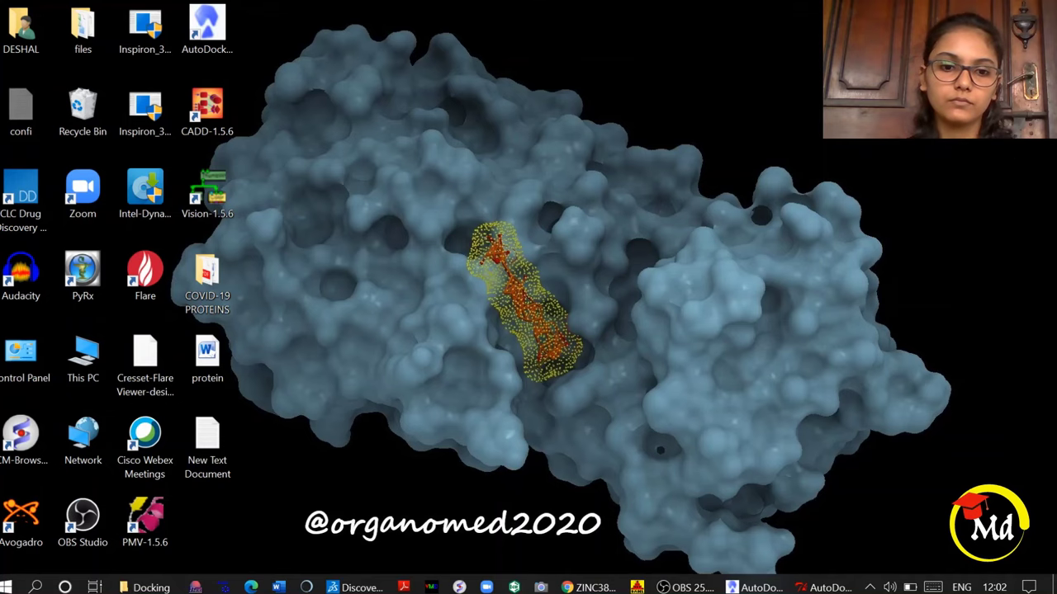
pyautogui.click(163, 587)
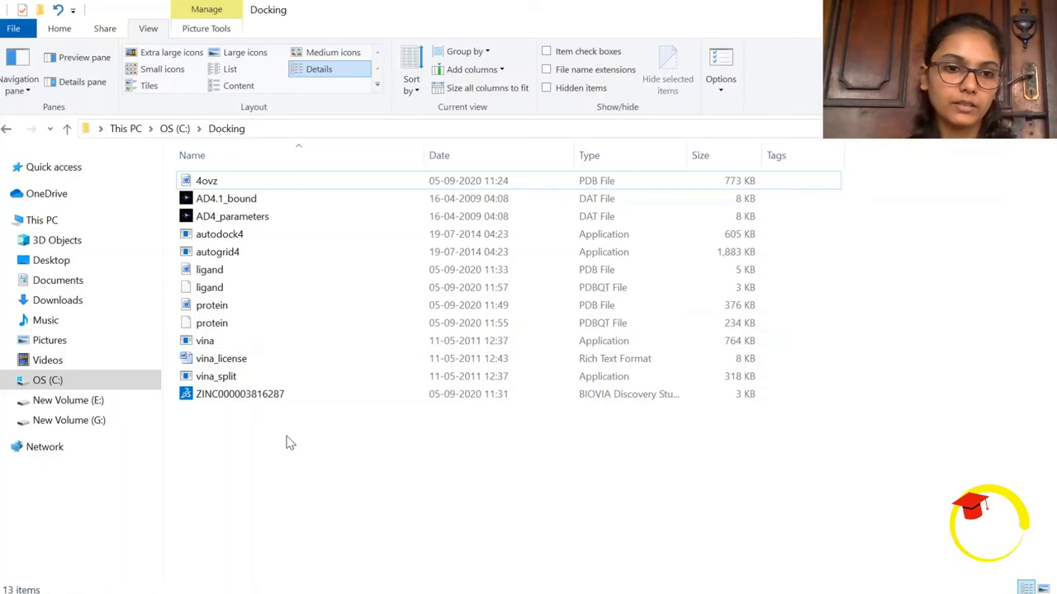
pyautogui.rightClick(289, 444)
pyautogui.click(384, 314)
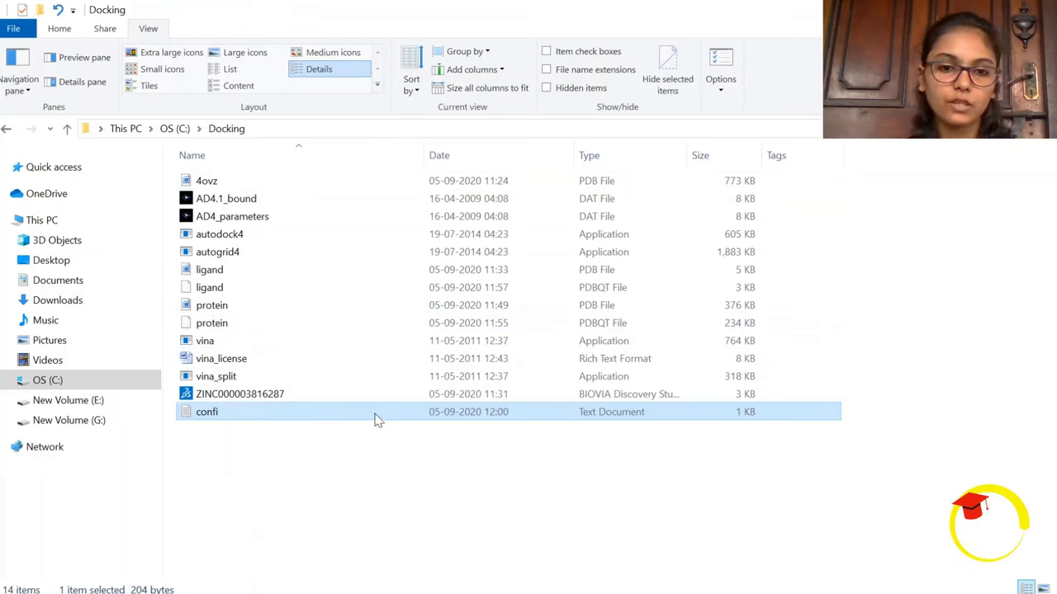
# - Open confi from the Docking folder, place it beside the file list, and check its receptor and ligand lines
pyautogui.doubleClick(375, 417)
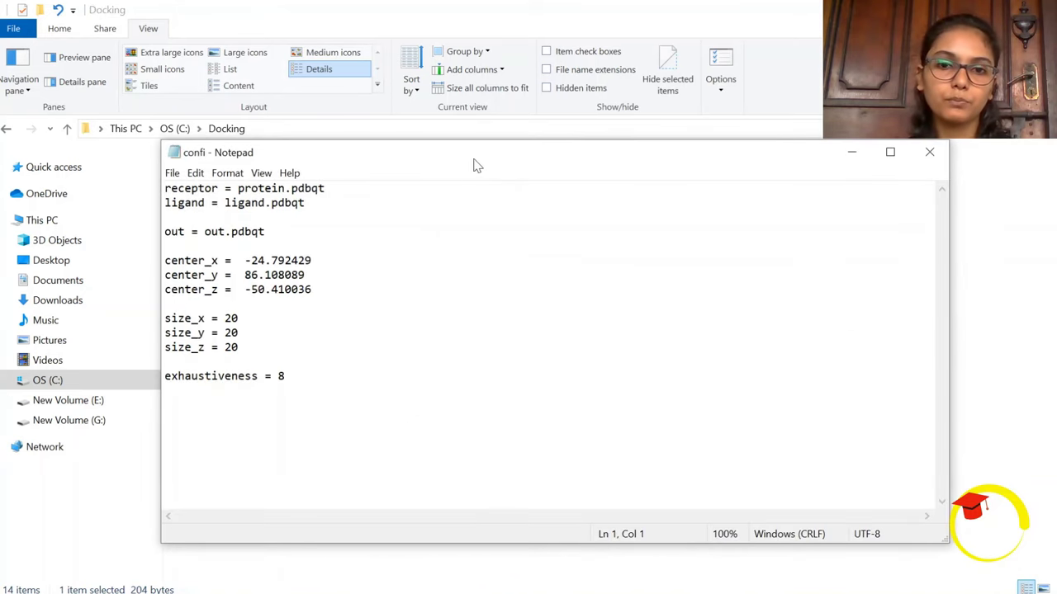
pyautogui.moveTo(483, 161); pyautogui.dragTo(640, 88)
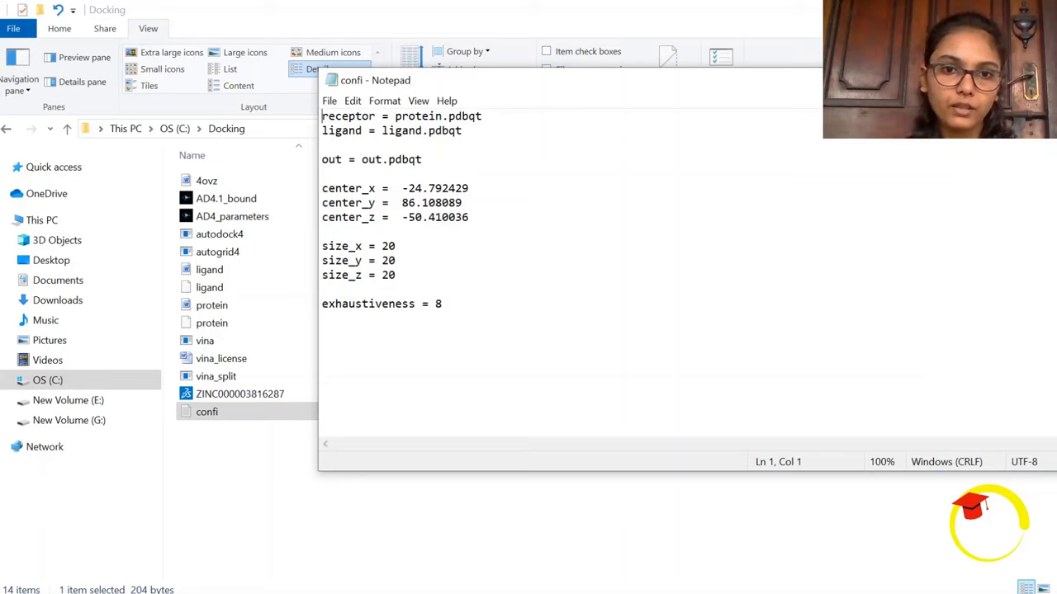
pyautogui.moveTo(395, 115); pyautogui.dragTo(441, 130)
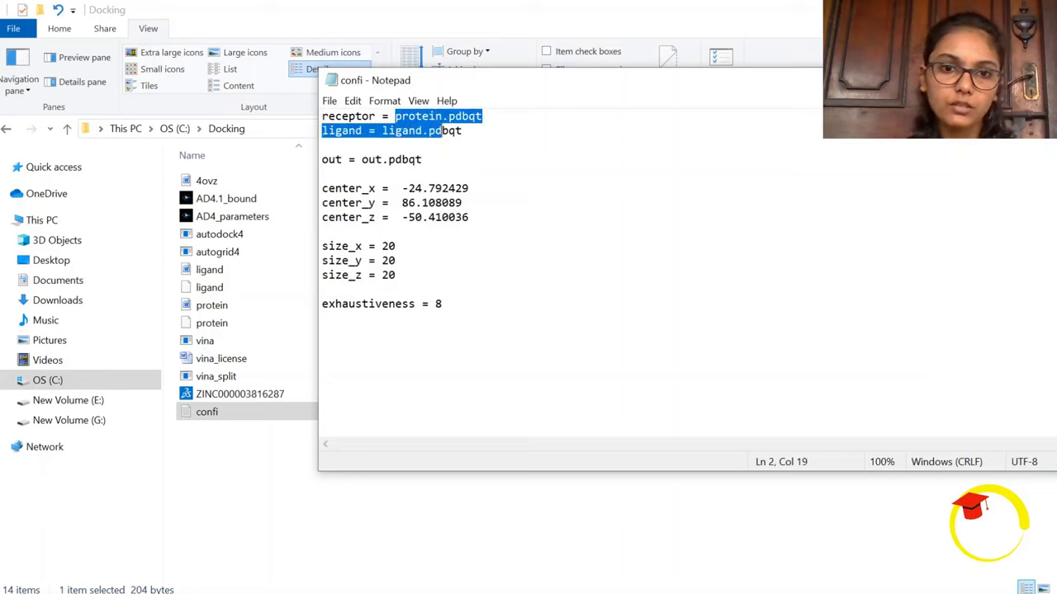
pyautogui.click(422, 159)
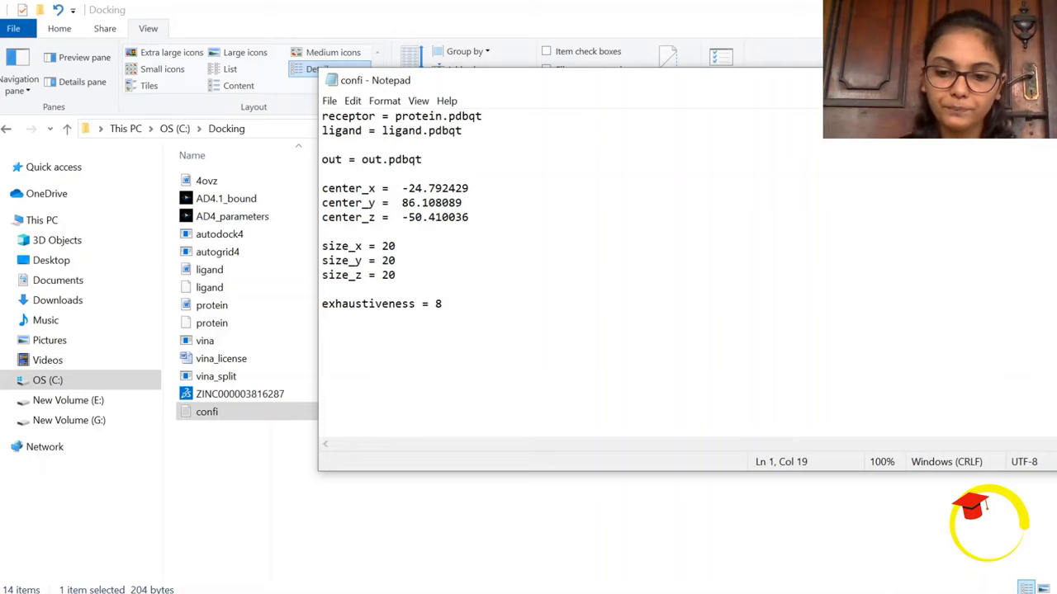
# - Re-enter the receptor file name as protein in the confi file, keeping the .pdbqt extension
pyautogui.press('BackSpace')
pyautogui.press('BackSpace')
pyautogui.press('BackSpace')
pyautogui.press('BackSpace')
pyautogui.press('BackSpace')
pyautogui.press('BackSpace')
pyautogui.press('BackSpace')
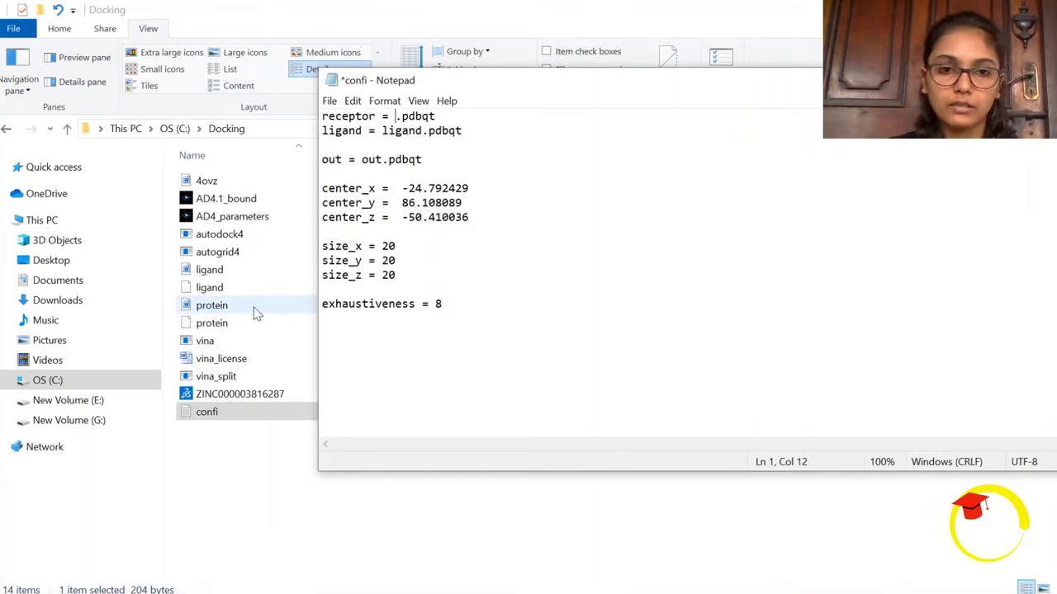
pyautogui.write('prote')
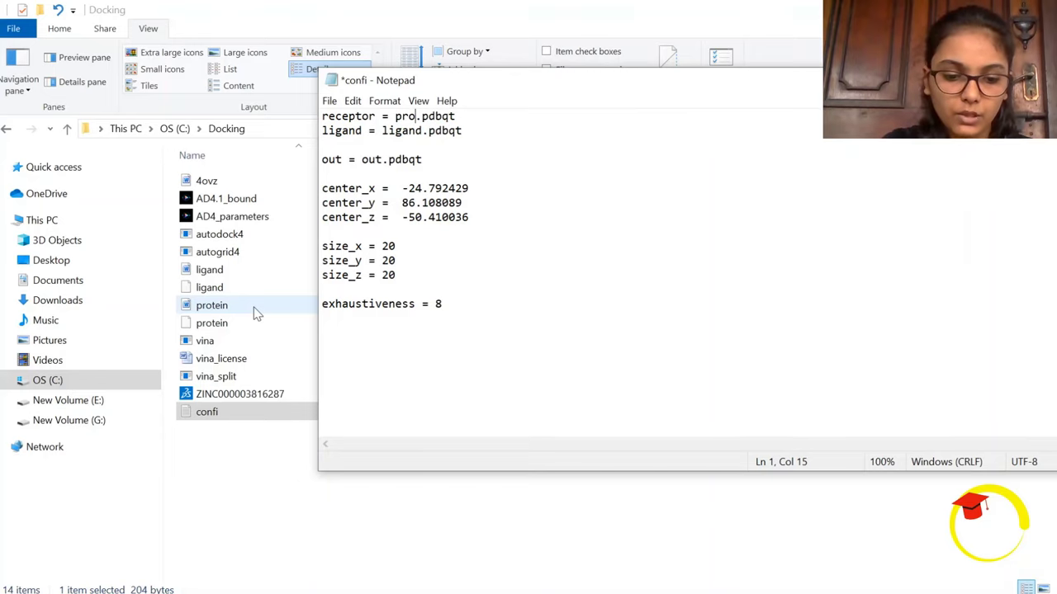
pyautogui.write('in')
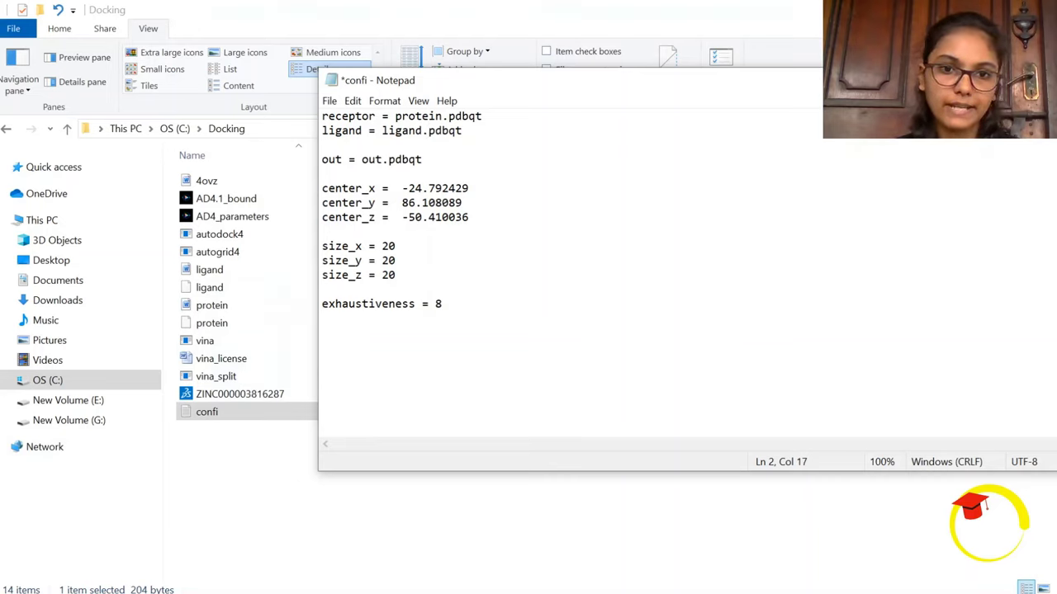
pyautogui.click(469, 217)
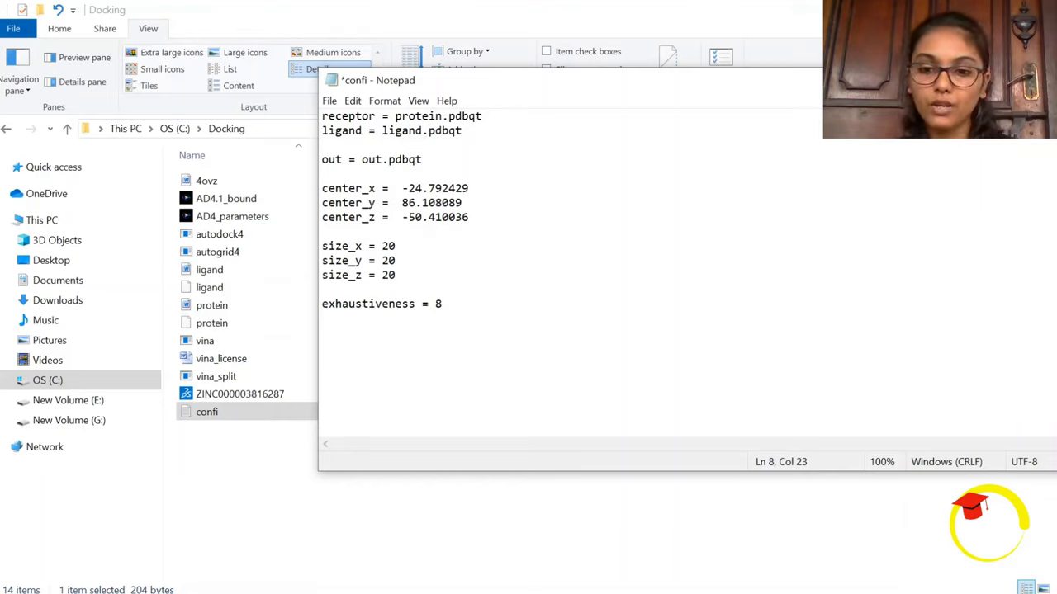
# - Switch to Discovery Studio Visualizer and open the attributes of SBD_Site_Sphere
pyautogui.click(345, 588)
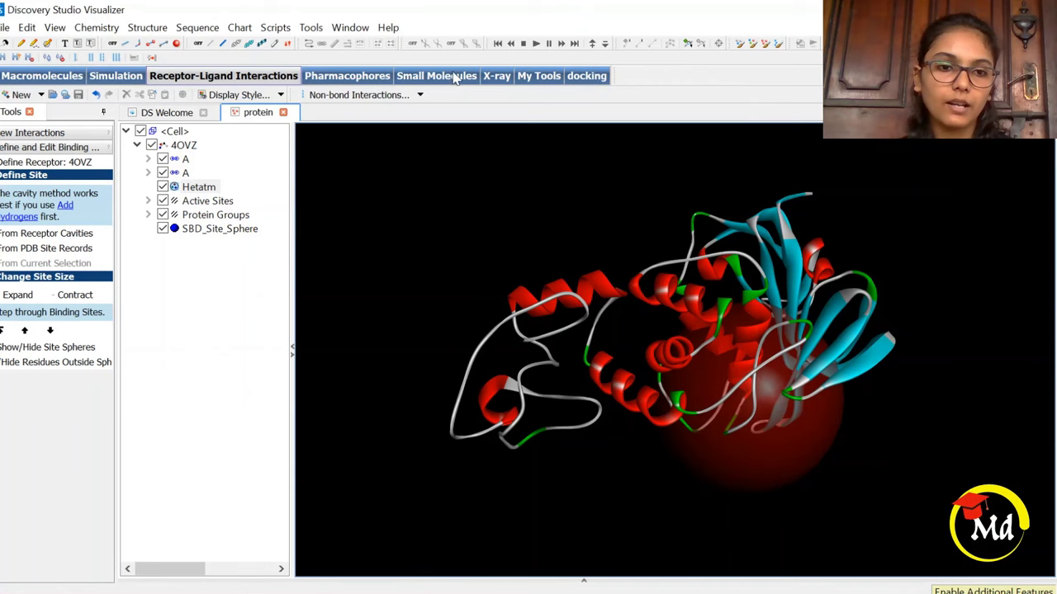
pyautogui.click(198, 231)
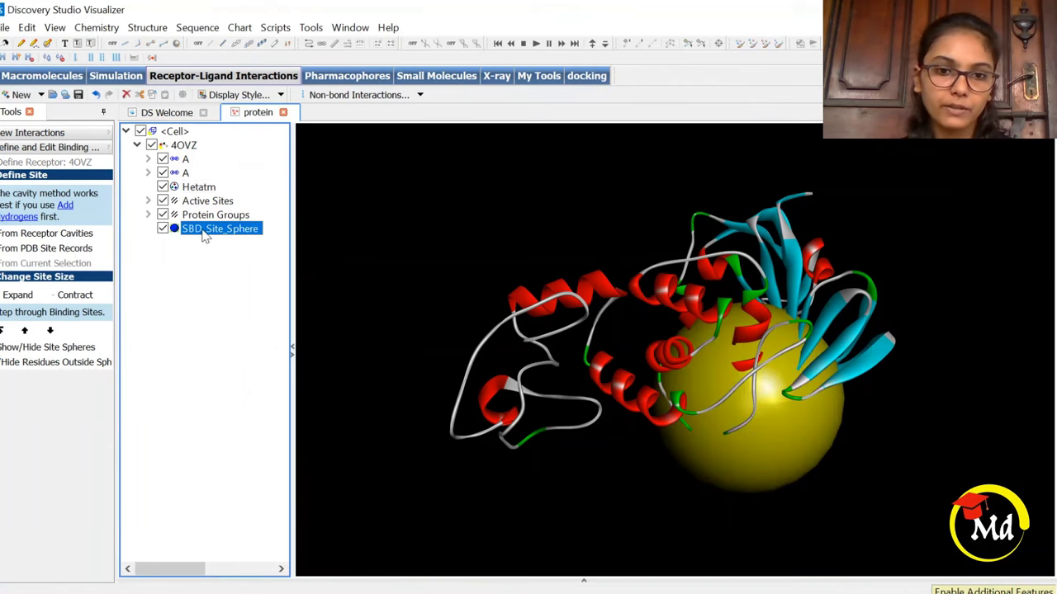
pyautogui.rightClick(205, 236)
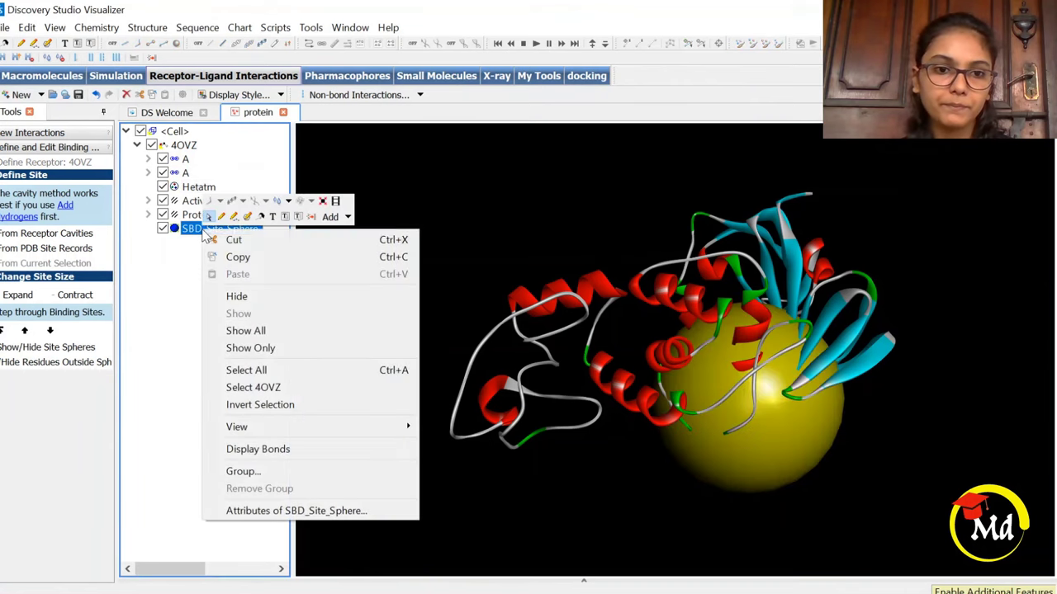
pyautogui.click(300, 511)
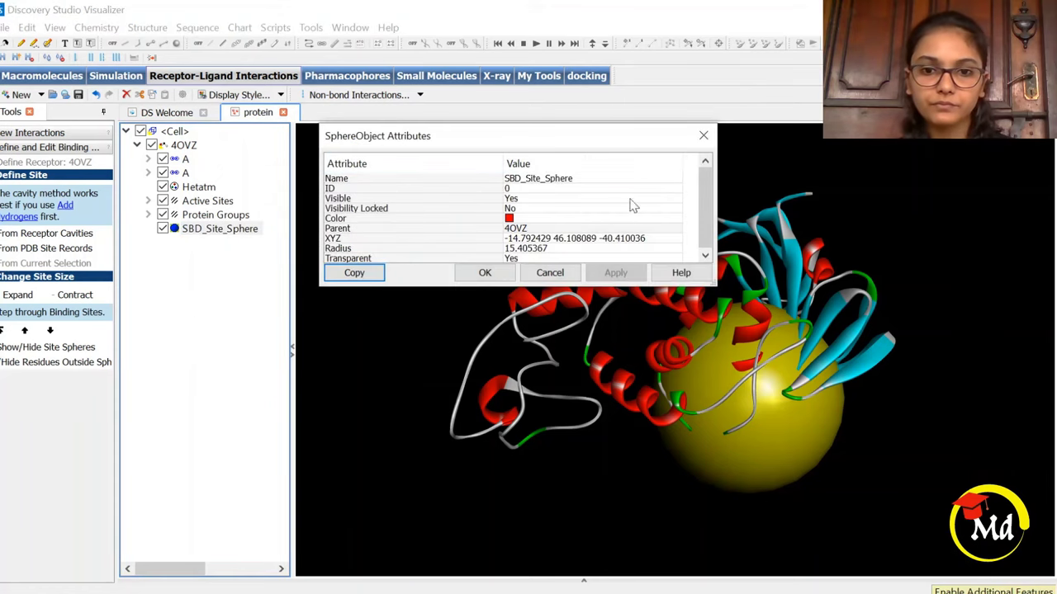
# - Copy the X coordinate, -14.792429, from the XYZ attribute of the site sphere
pyautogui.click(514, 242)
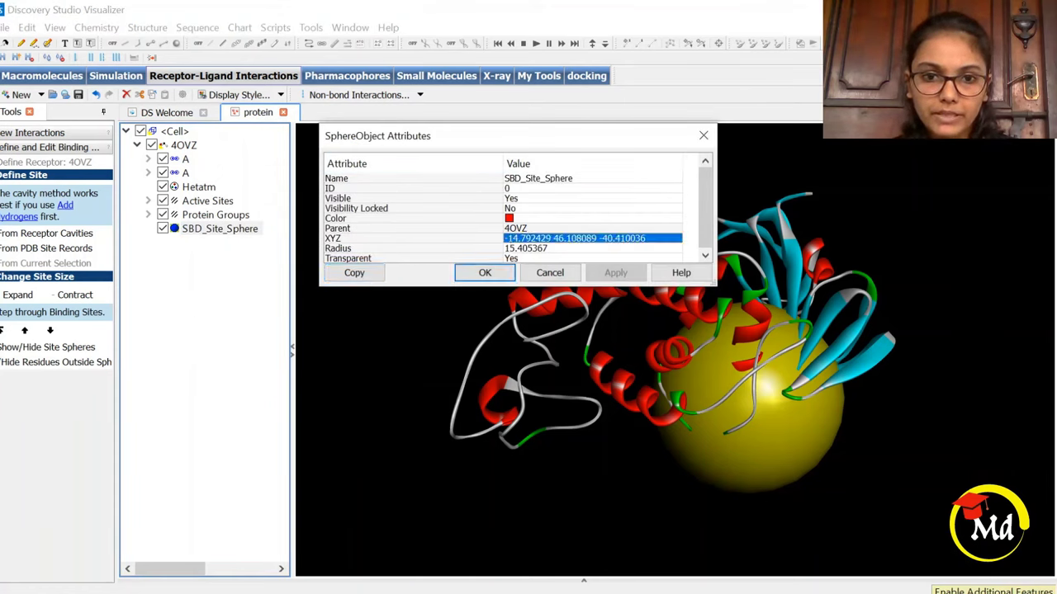
pyautogui.click(513, 240)
pyautogui.moveTo(556, 238); pyautogui.dragTo(505, 239)
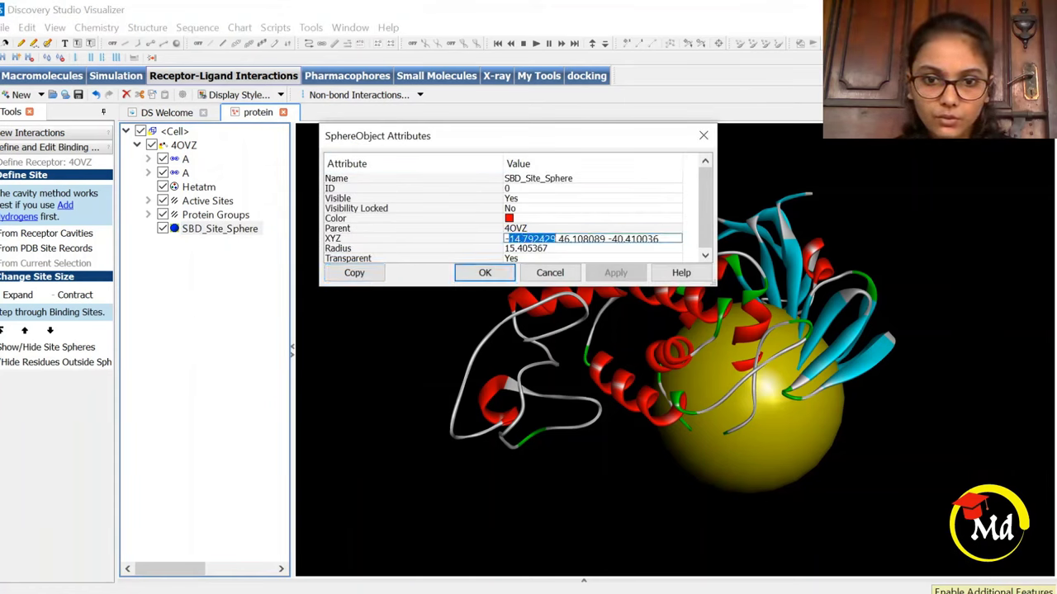
pyautogui.rightClick(524, 241)
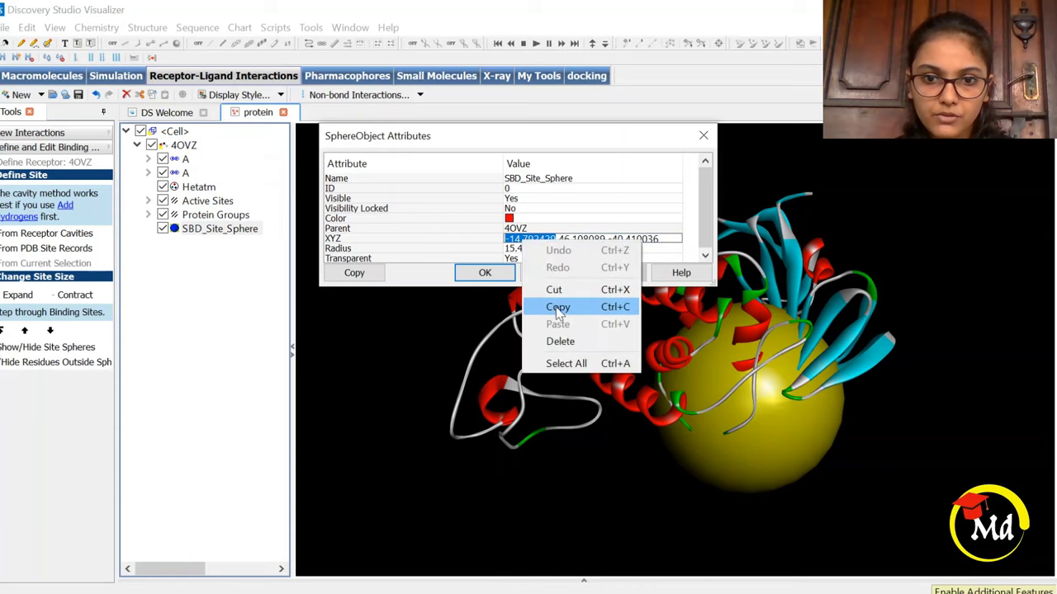
pyautogui.click(559, 306)
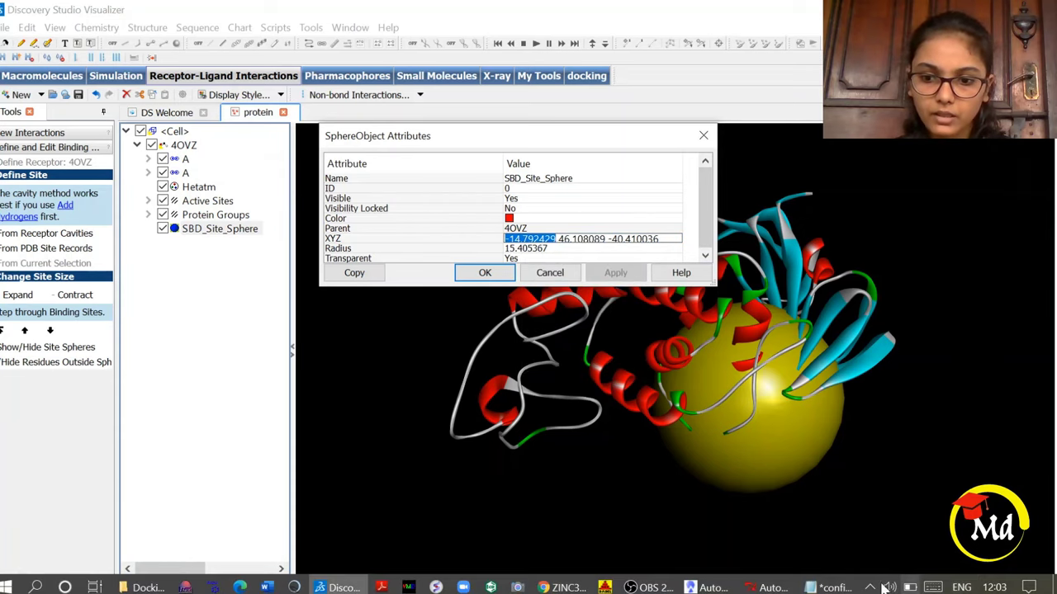
# - Return to the confi file in Notepad and replace the center_x value with the copied -14.792429
pyautogui.moveTo(838, 587)
pyautogui.click(811, 528)
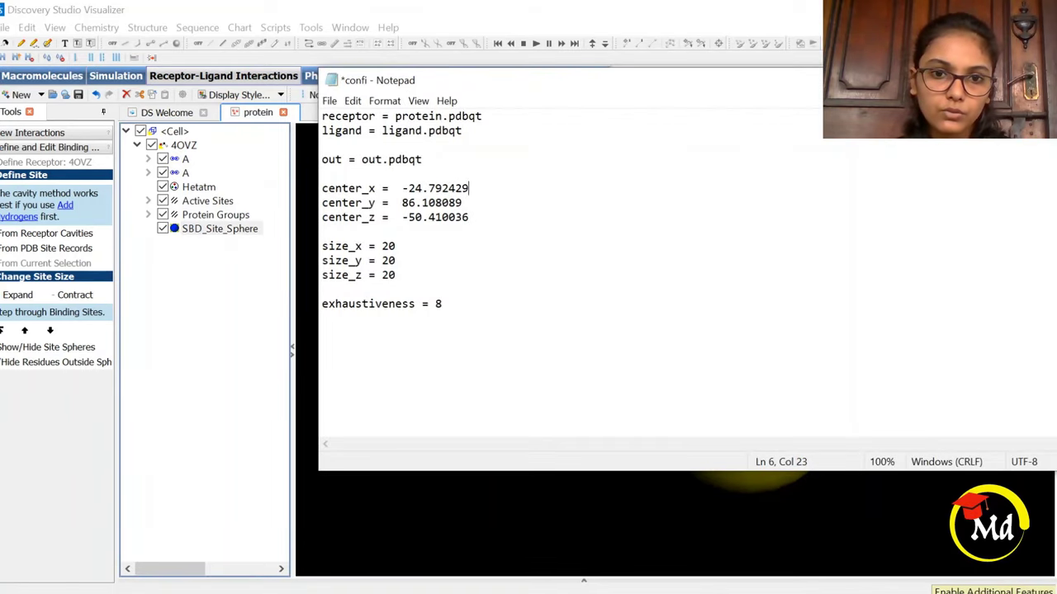
pyautogui.moveTo(469, 188); pyautogui.dragTo(409, 189)
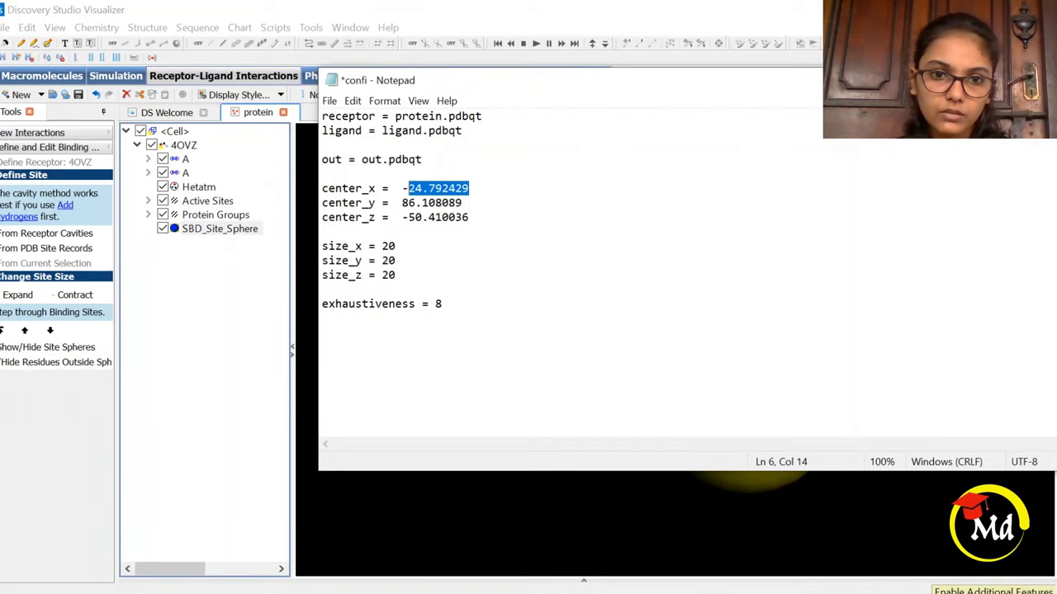
pyautogui.hotkey('shift', 'Left')
pyautogui.press('BackSpace')
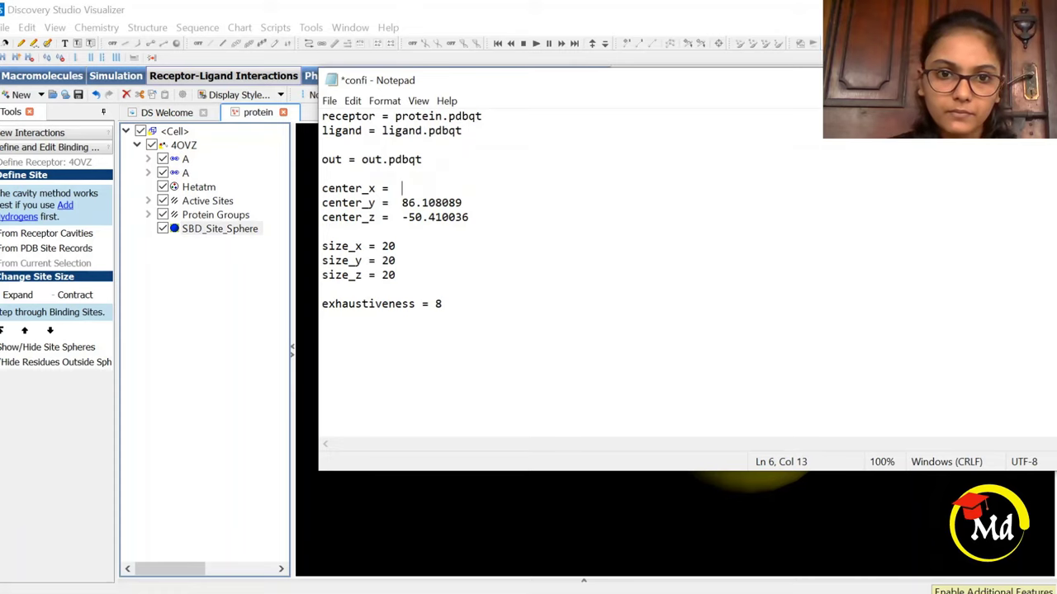
pyautogui.hotkey('ctrl', 'v')
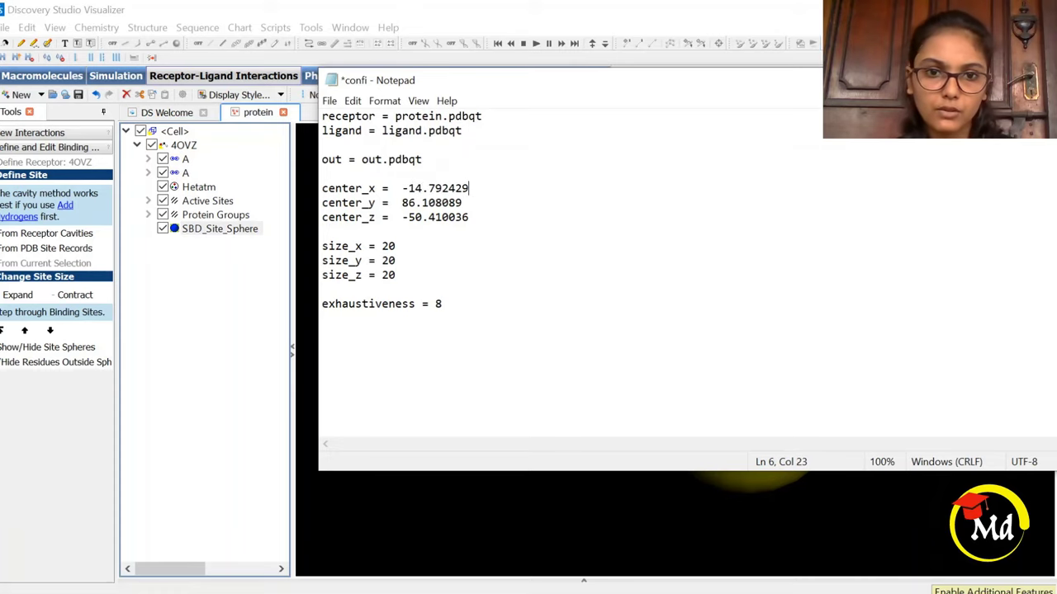
# - Replace the center_y value in confi with the sphere's Y coordinate, 46.108089, copied from its XYZ attribute in Discovery Studio Visualizer
pyautogui.moveTo(462, 202); pyautogui.dragTo(402, 202)
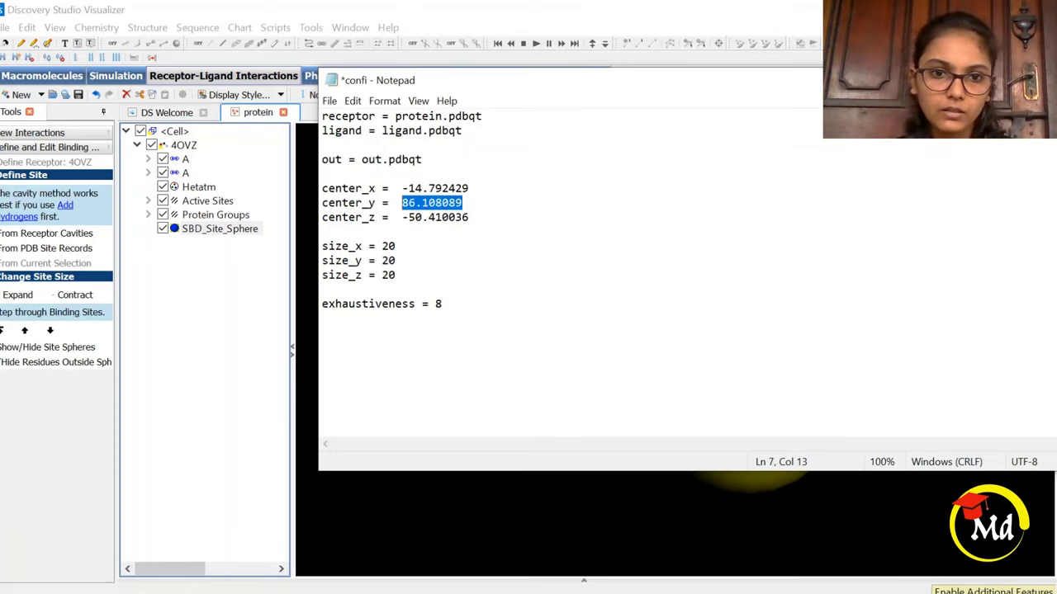
pyautogui.press('BackSpace')
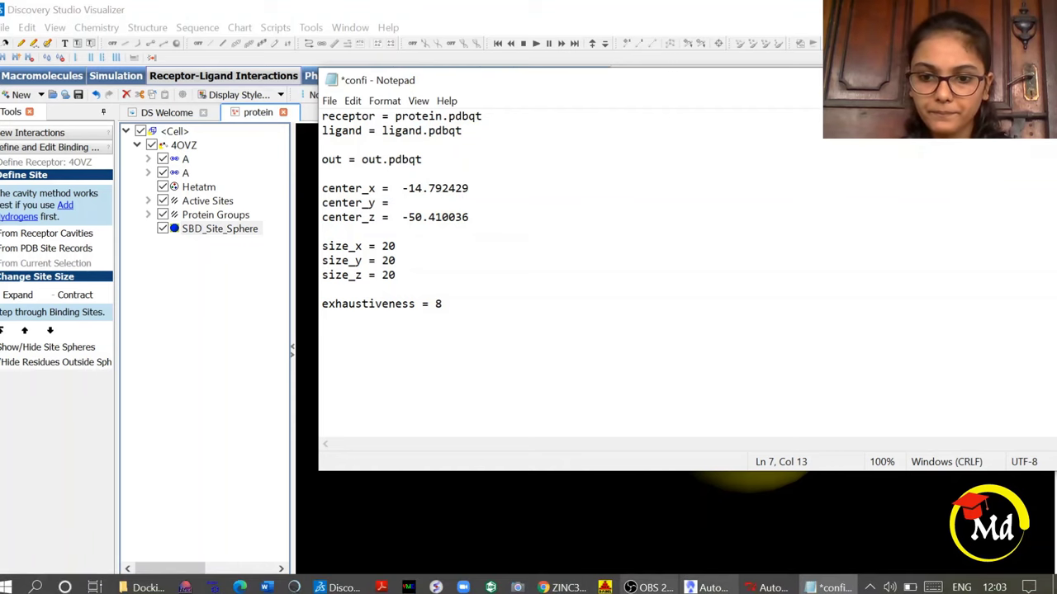
pyautogui.click(353, 588)
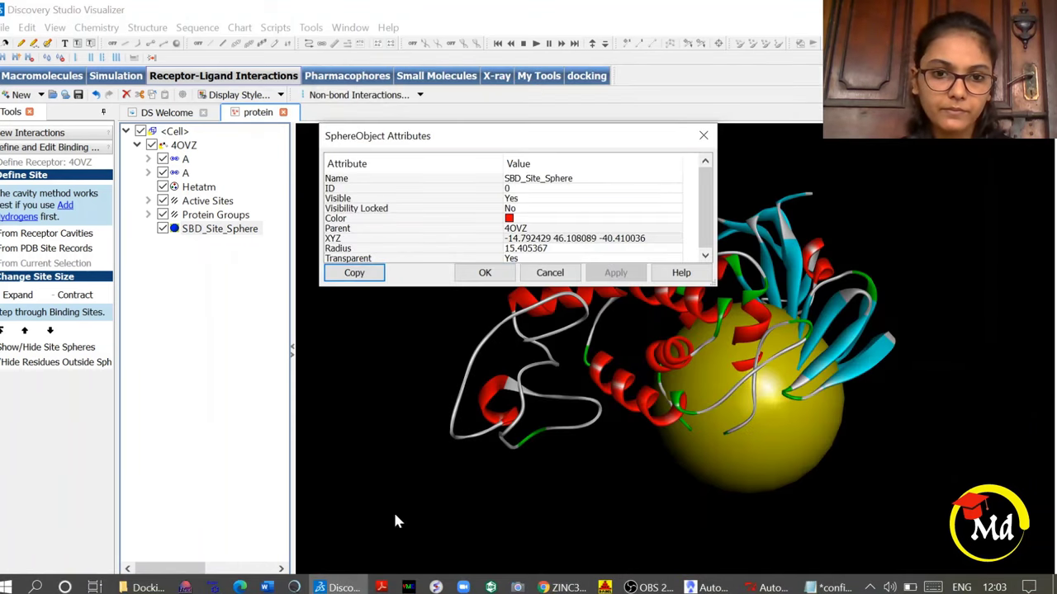
pyautogui.click(593, 238)
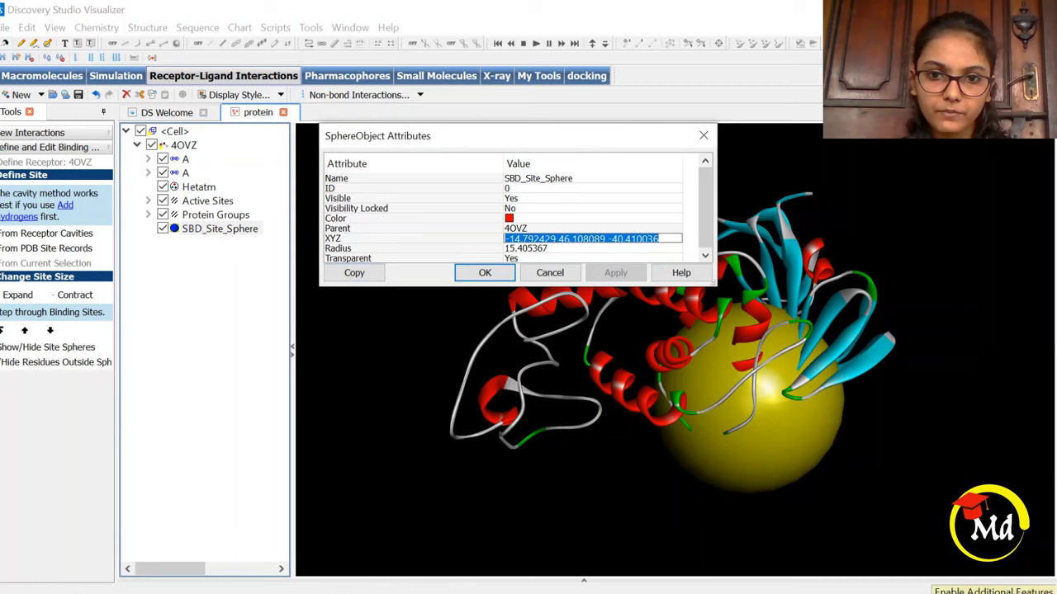
pyautogui.moveTo(606, 239); pyautogui.dragTo(559, 238)
pyautogui.rightClick(583, 239)
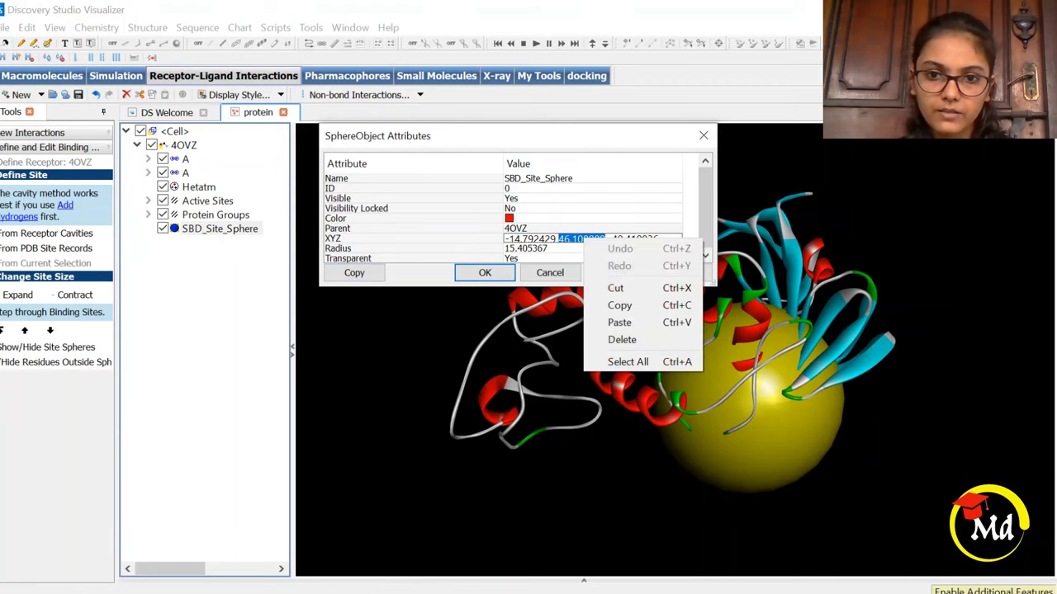
pyautogui.click(619, 304)
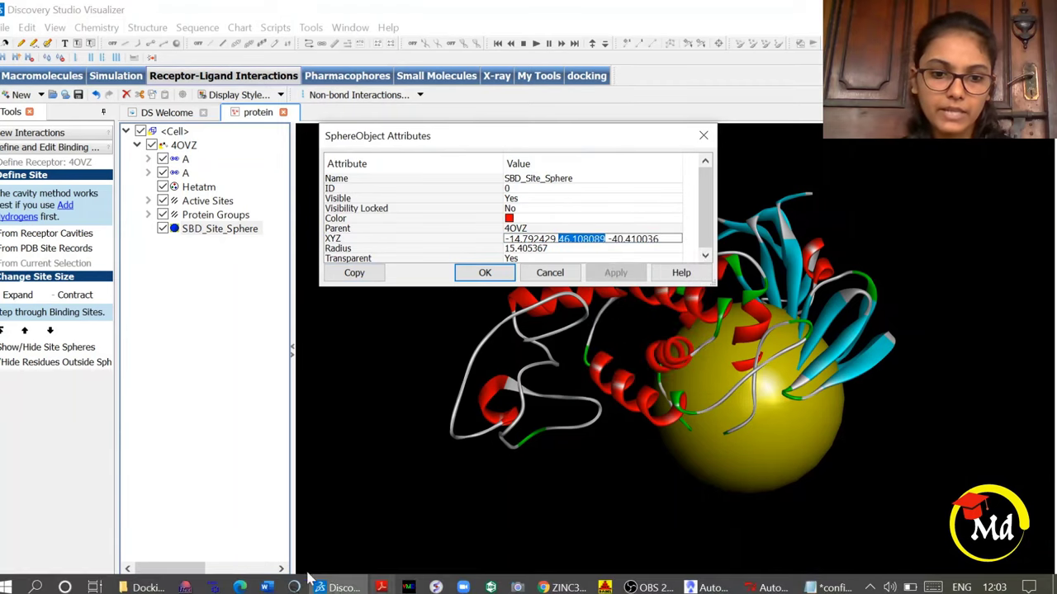
pyautogui.click(768, 587)
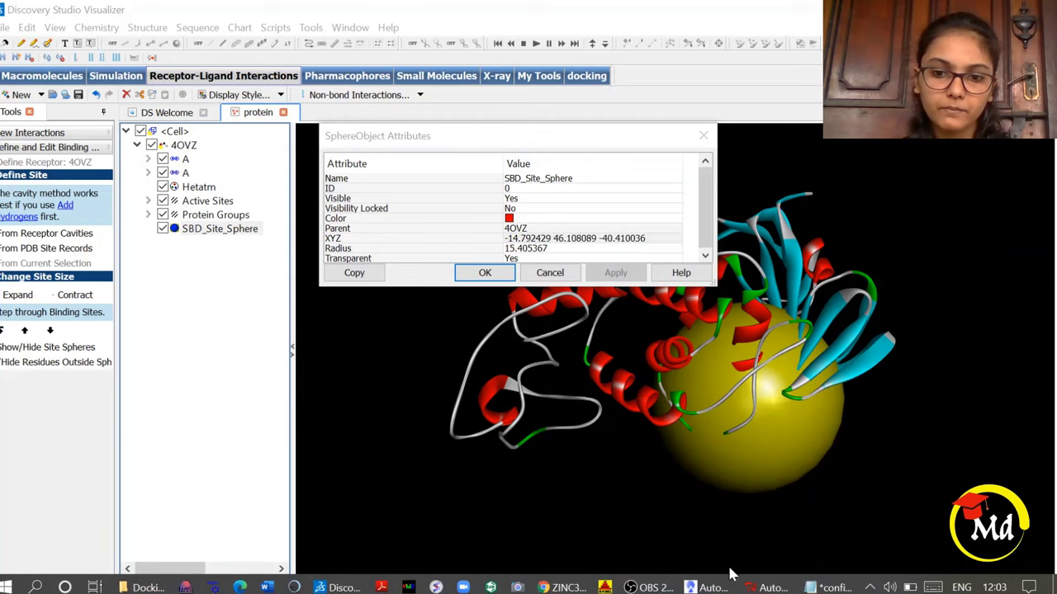
pyautogui.click(832, 587)
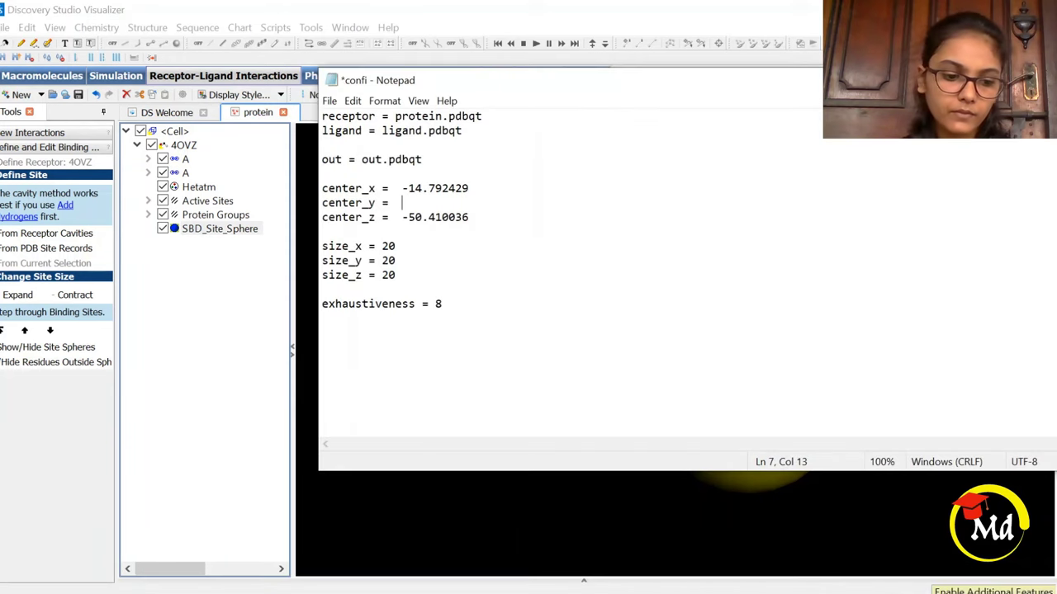
pyautogui.hotkey('ctrl', 'v')
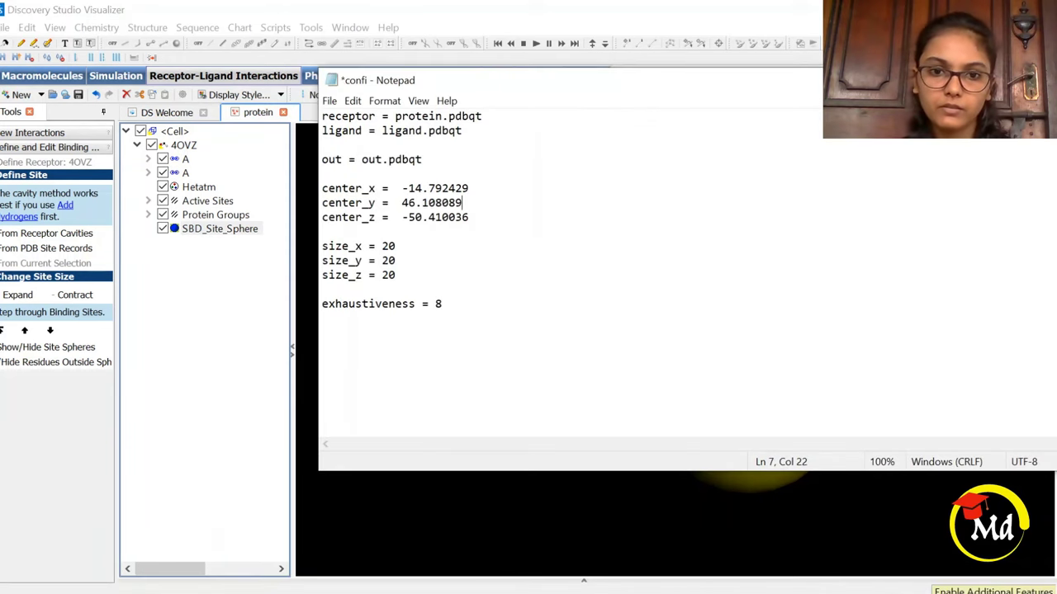
# - Remove the whole center_z value from the confi file, including its minus sign
pyautogui.hotkey('shift', 'Left')
pyautogui.hotkey('shift', 'Left')
pyautogui.hotkey('shift', 'Left')
pyautogui.hotkey('shift', 'Left')
pyautogui.hotkey('shift', 'Left')
pyautogui.hotkey('shift', 'Left')
pyautogui.hotkey('shift', 'Left')
pyautogui.hotkey('shift', 'Left')
pyautogui.hotkey('shift', 'Left')
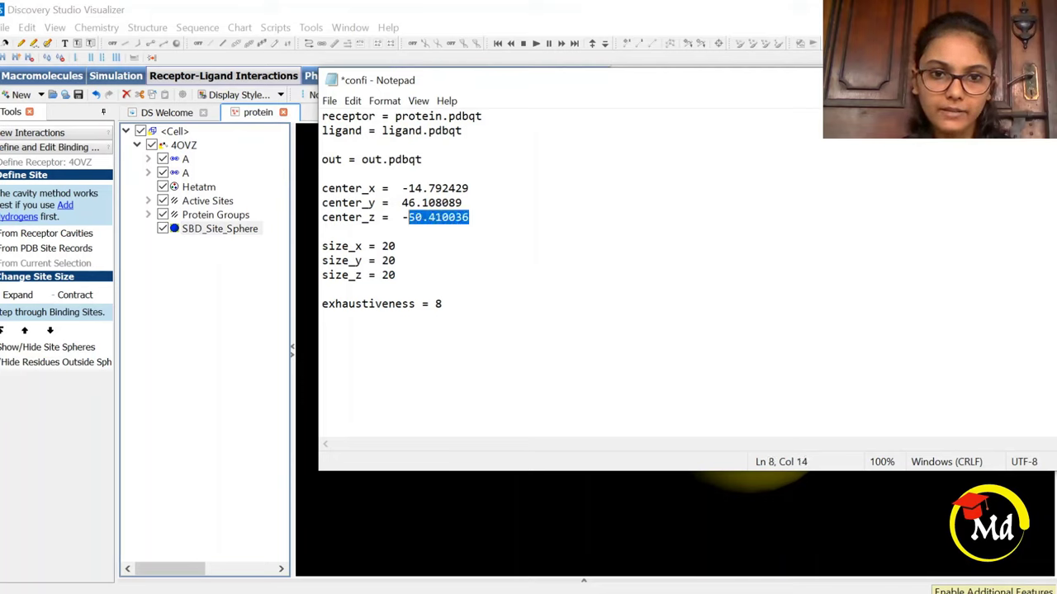
pyautogui.press('Home')
pyautogui.press('End')
pyautogui.hotkey('shift', 'Left')
pyautogui.hotkey('shift', 'Left')
pyautogui.hotkey('shift', 'Left')
pyautogui.hotkey('shift', 'Left')
pyautogui.hotkey('shift', 'Left')
pyautogui.hotkey('shift', 'Left')
pyautogui.hotkey('shift', 'Left')
pyautogui.hotkey('shift', 'Left')
pyautogui.hotkey('shift', 'Left')
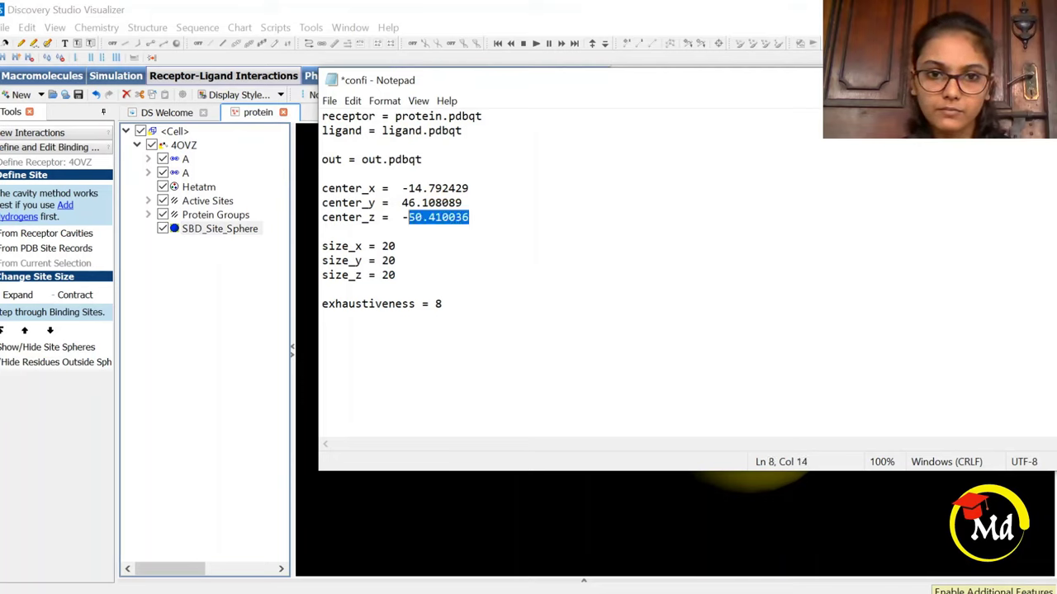
pyautogui.hotkey('shift', 'Left')
pyautogui.press('Delete')
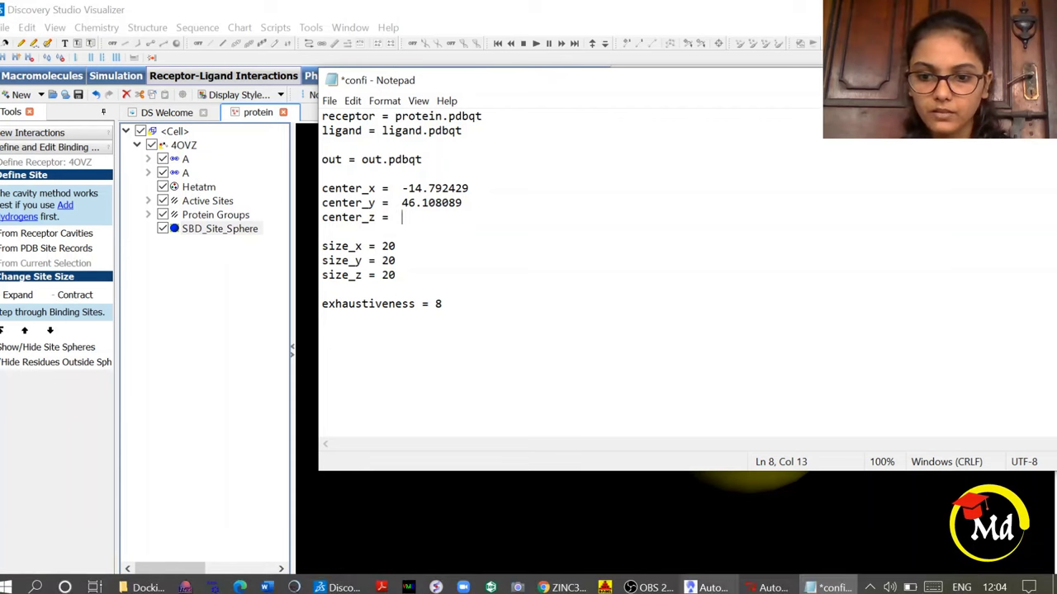
# - Switch to Discovery Studio Visualizer and copy the Z coordinate, -40.410036, from the sphere's XYZ attribute
pyautogui.click(341, 588)
pyautogui.click(658, 239)
pyautogui.click(658, 239)
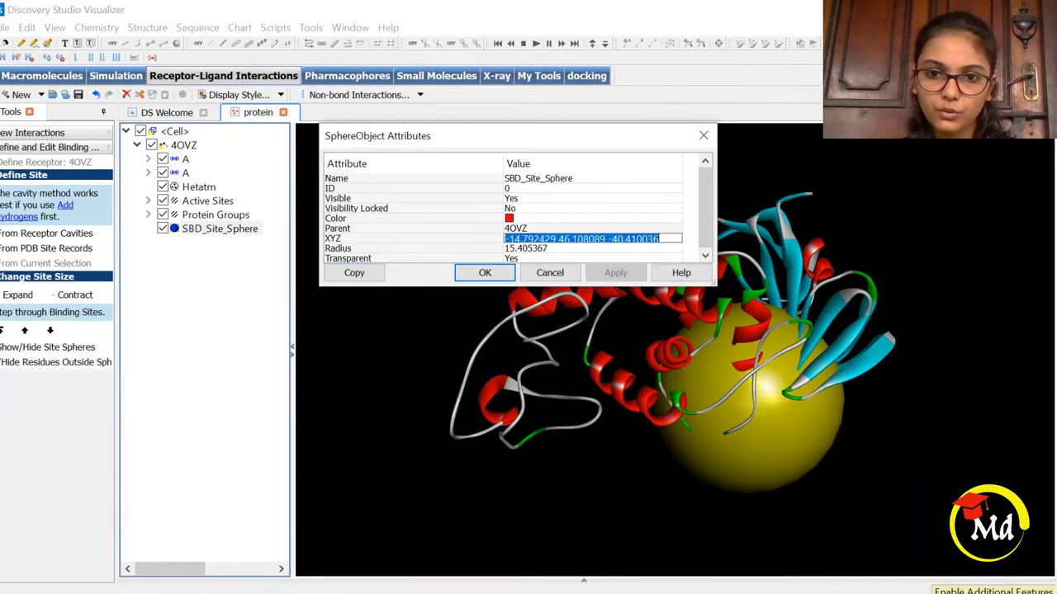
pyautogui.press('End')
pyautogui.hotkey('shift', 'Left')
pyautogui.hotkey('shift', 'Left')
pyautogui.hotkey('shift', 'Left')
pyautogui.hotkey('shift', 'Left')
pyautogui.hotkey('shift', 'Left')
pyautogui.hotkey('shift', 'Left')
pyautogui.hotkey('shift', 'Left')
pyautogui.hotkey('shift', 'Left')
pyautogui.hotkey('shift', 'Left')
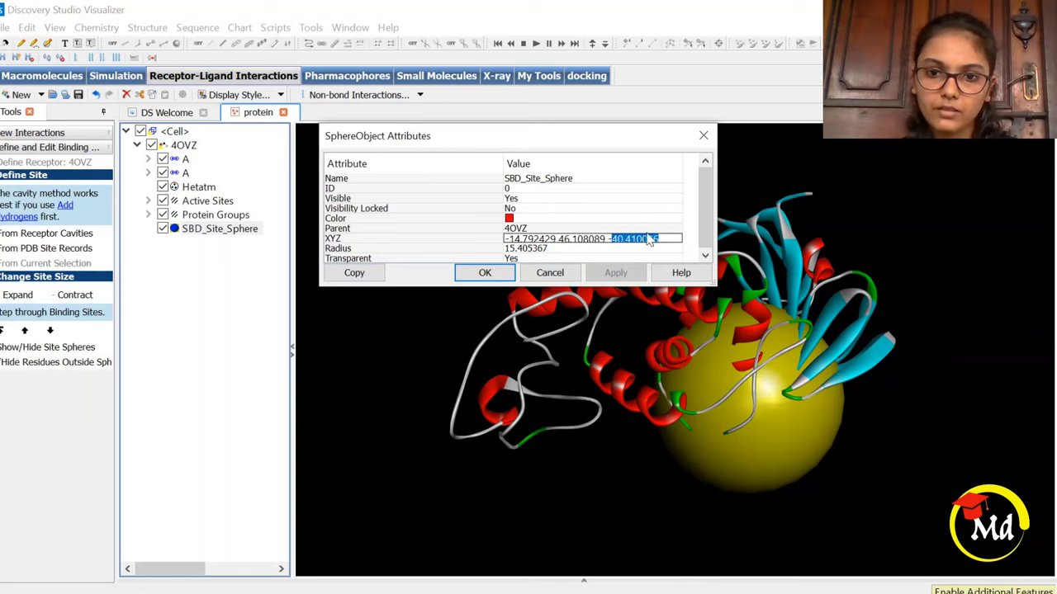
pyautogui.press('End')
pyautogui.hotkey('shift', 'Left')
pyautogui.hotkey('shift', 'Left')
pyautogui.hotkey('shift', 'Left')
pyautogui.hotkey('shift', 'Left')
pyautogui.hotkey('shift', 'Left')
pyautogui.hotkey('shift', 'Left')
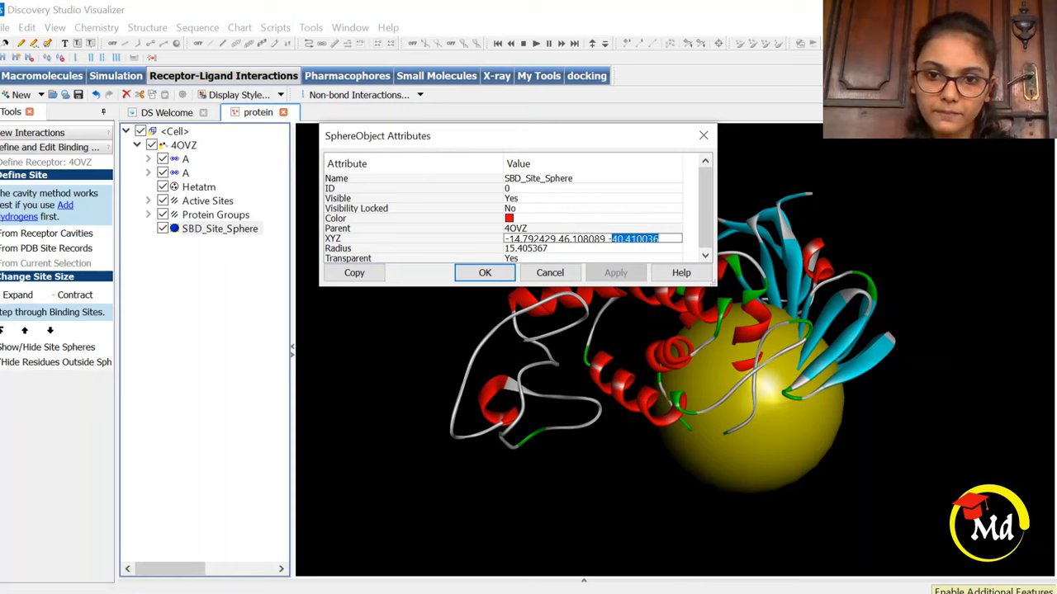
pyautogui.rightClick(631, 241)
pyautogui.click(665, 305)
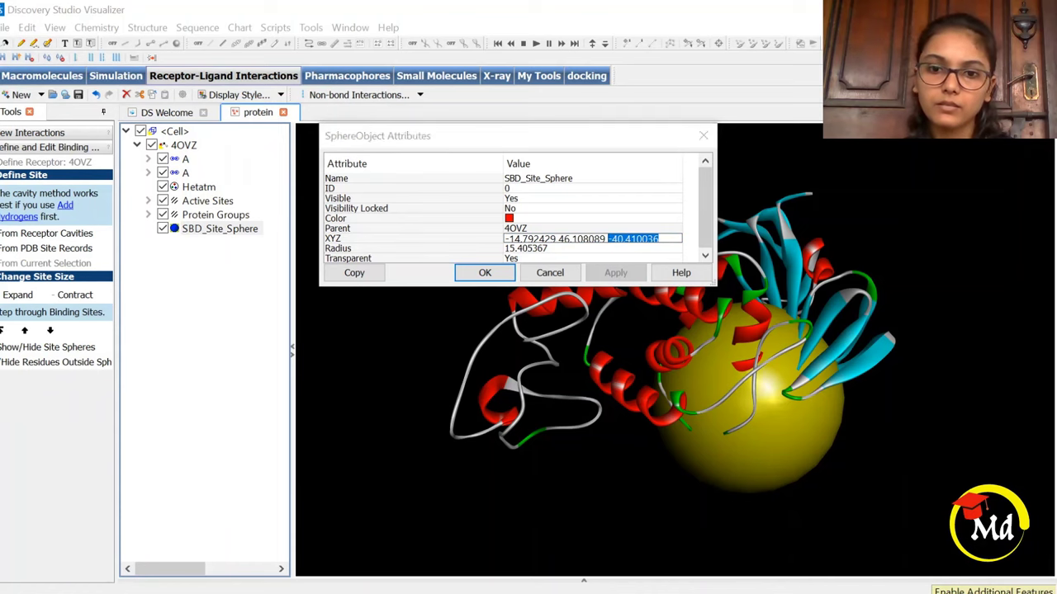
# - Paste -40.410036 as center_z in the confi file, and close the site sphere's attributes in Discovery Studio Visualizer
pyautogui.moveTo(583, 587)
pyautogui.click(829, 588)
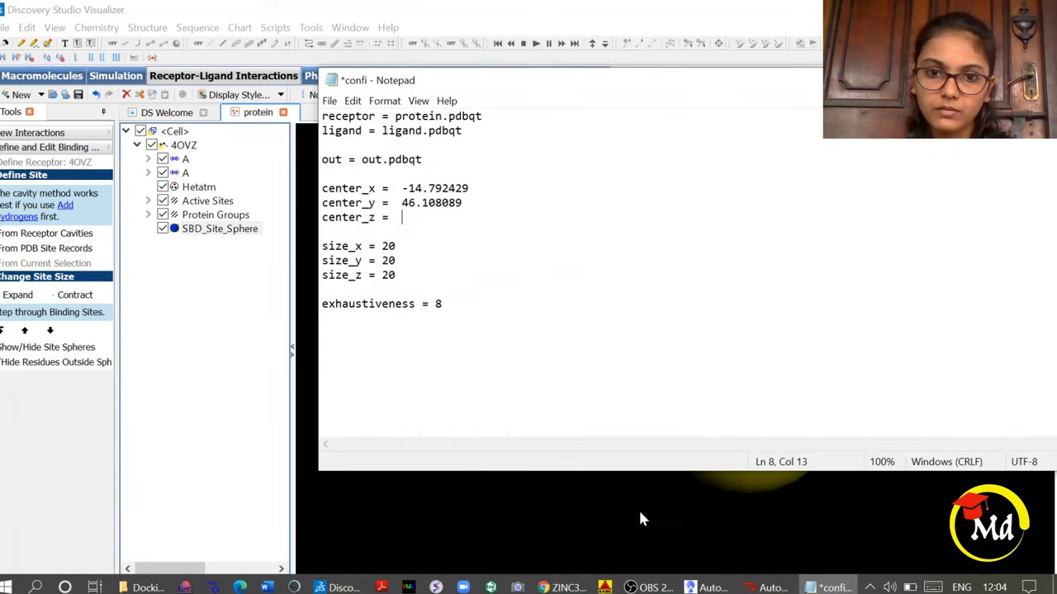
pyautogui.hotkey('ctrl', 'v')
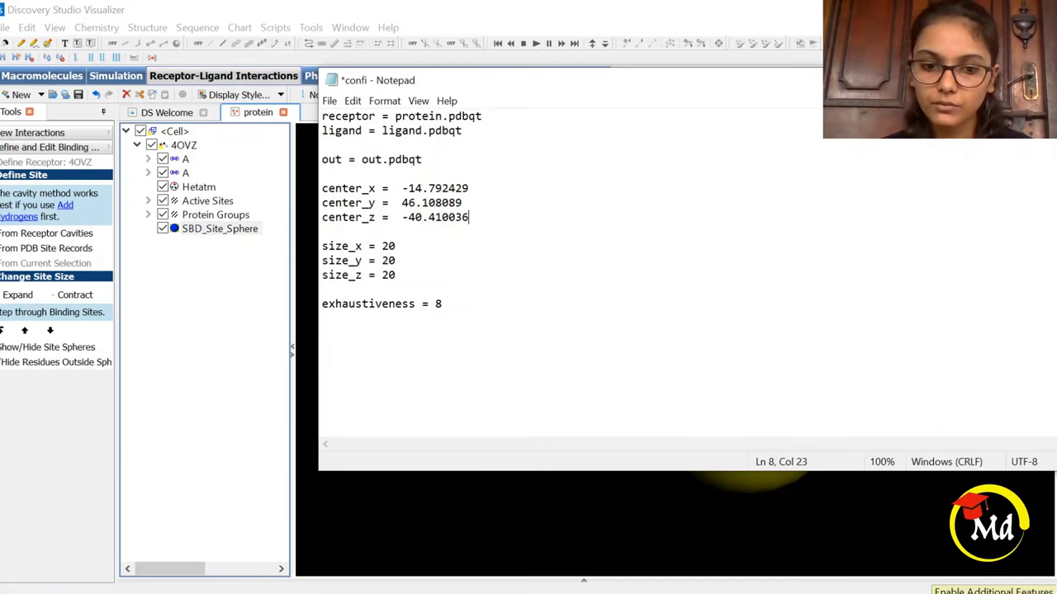
pyautogui.click(347, 587)
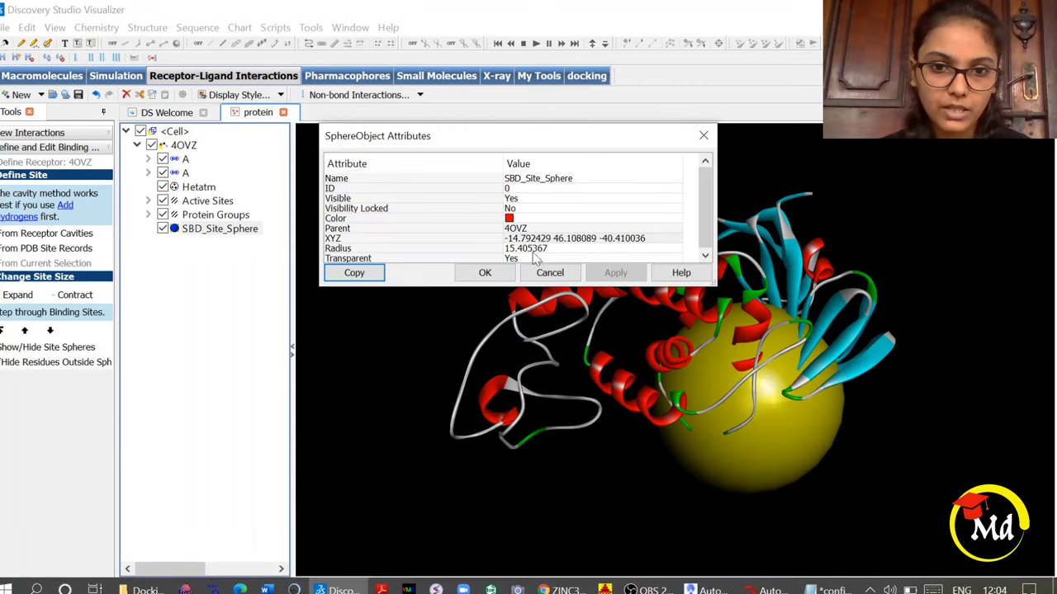
pyautogui.click(703, 134)
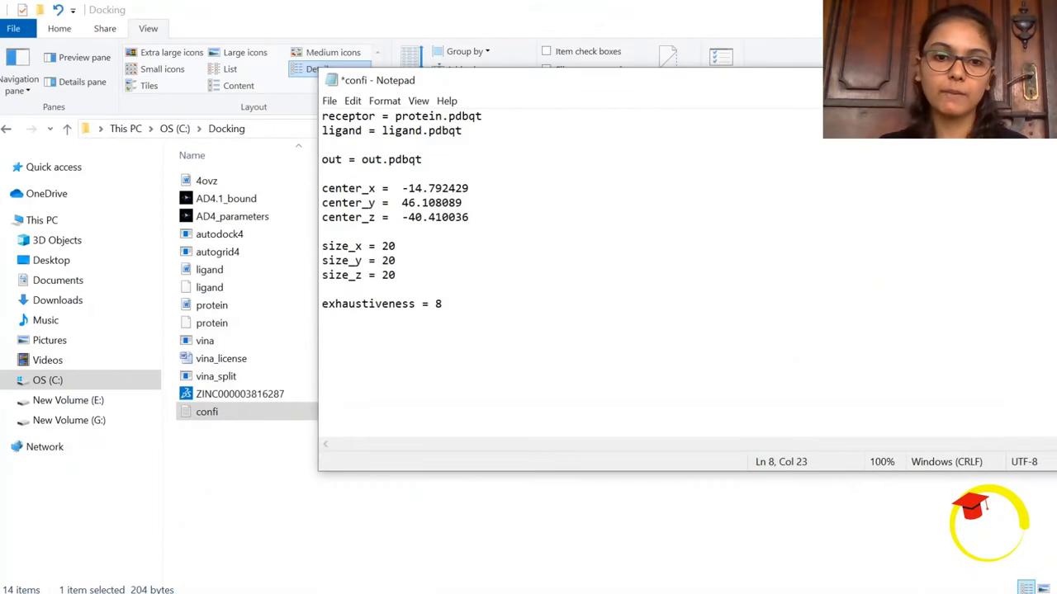
# - Save the configuration as the text document confi in C:\Docking, replacing the existing file, and close it
pyautogui.click(329, 100)
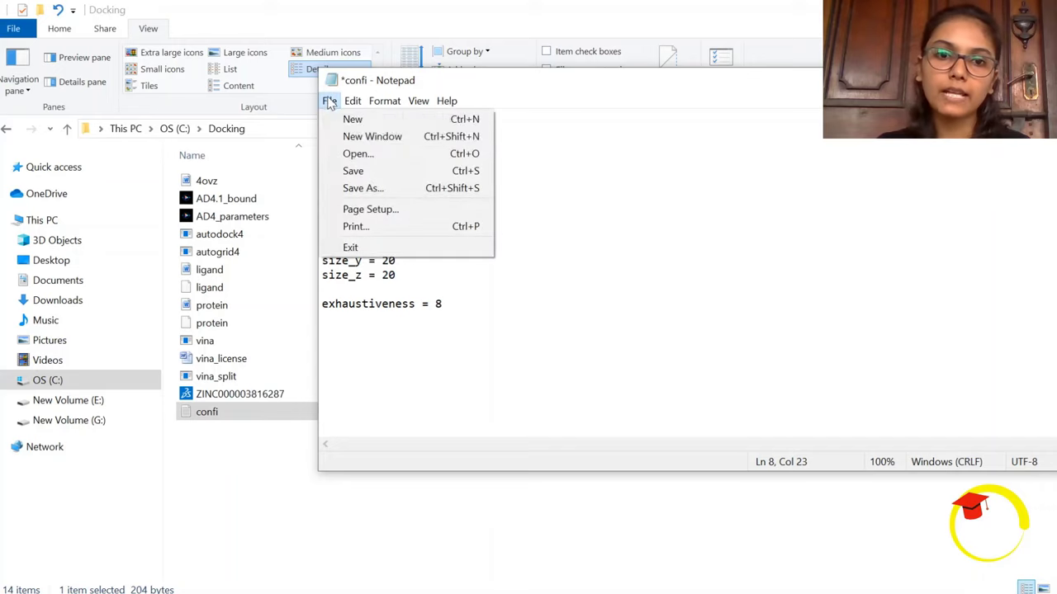
pyautogui.click(369, 187)
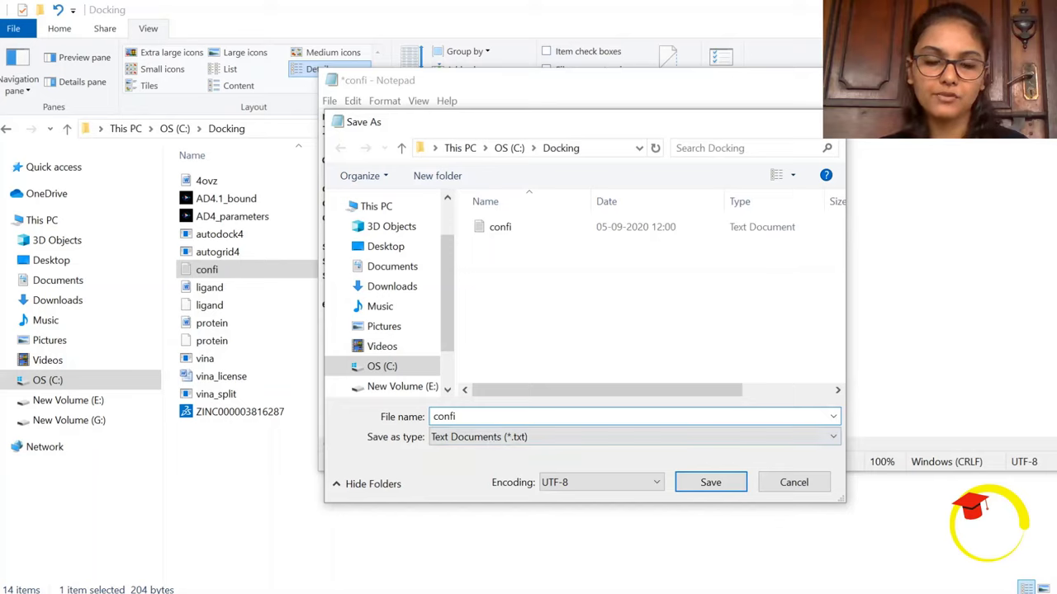
pyautogui.click(709, 484)
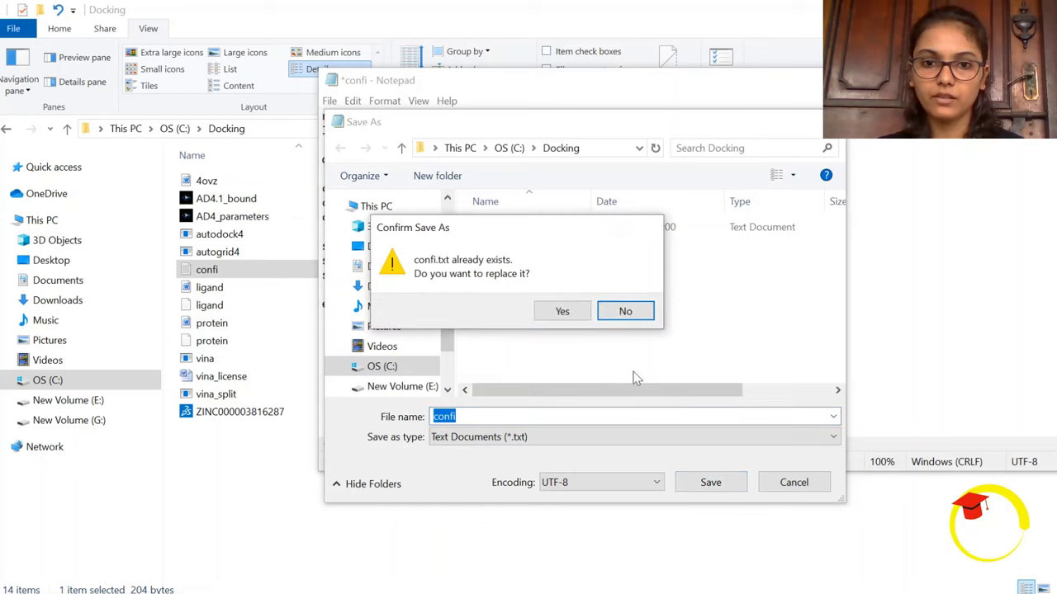
pyautogui.click(565, 311)
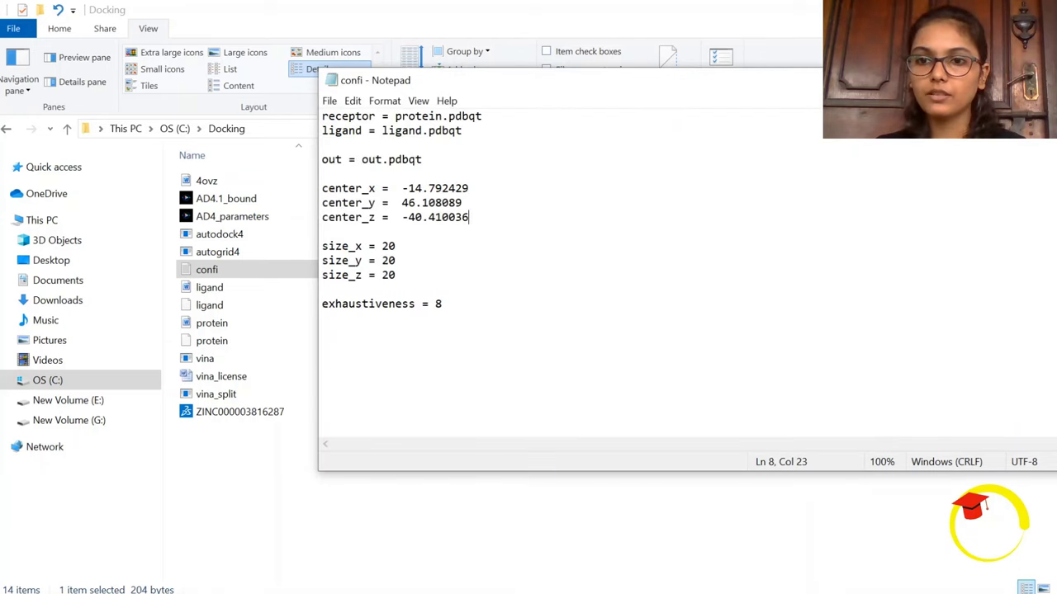
pyautogui.moveTo(861, 92); pyautogui.dragTo(703, 107)
pyautogui.click(931, 94)
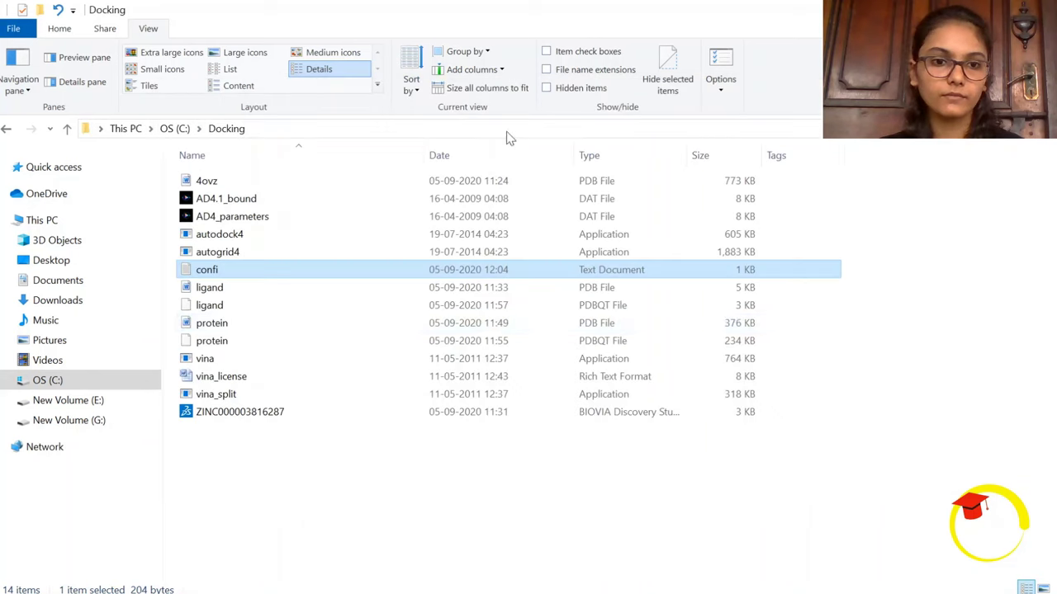
pyautogui.click(574, 534)
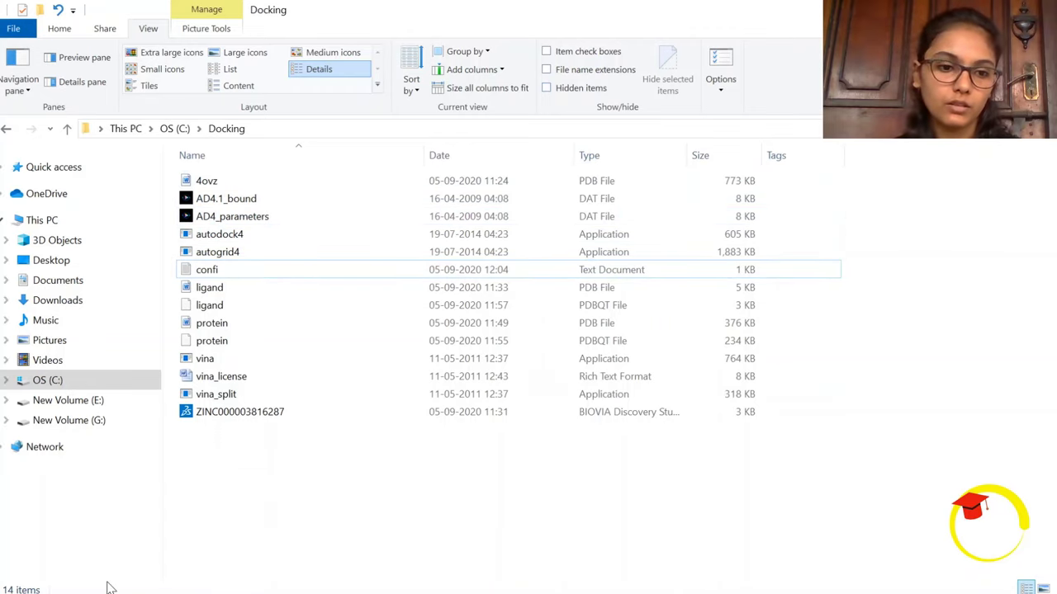
# - Search Windows for "command pr" and open Command Prompt
pyautogui.moveTo(148, 591)
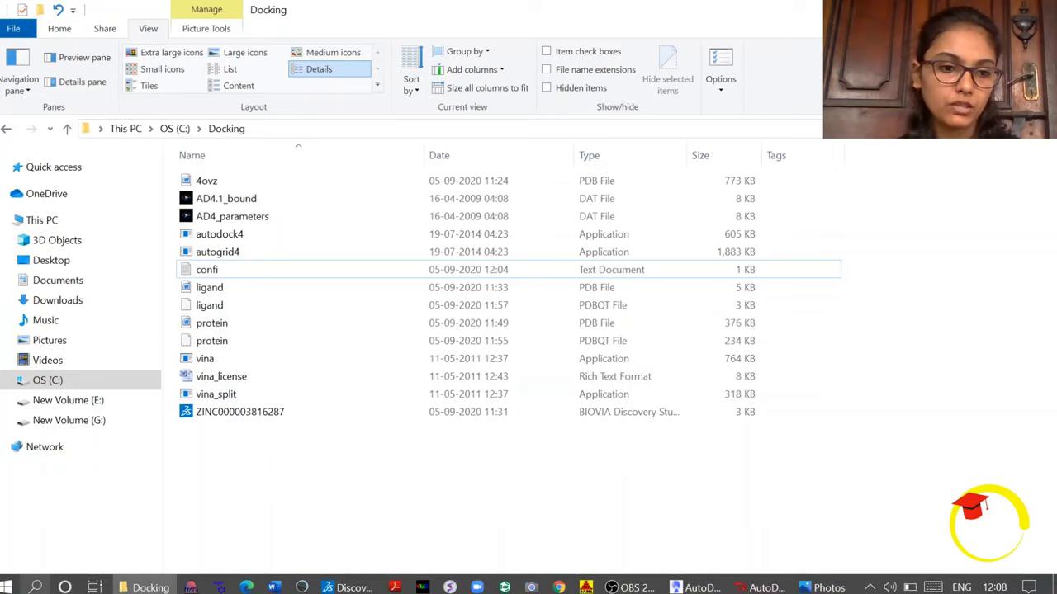
pyautogui.click(35, 587)
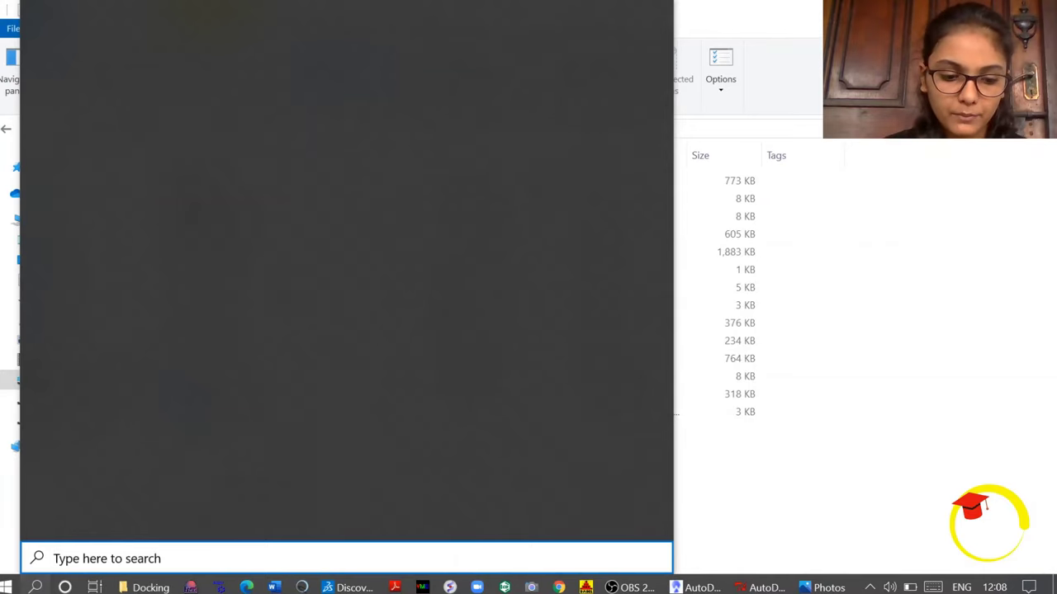
pyautogui.write('command')
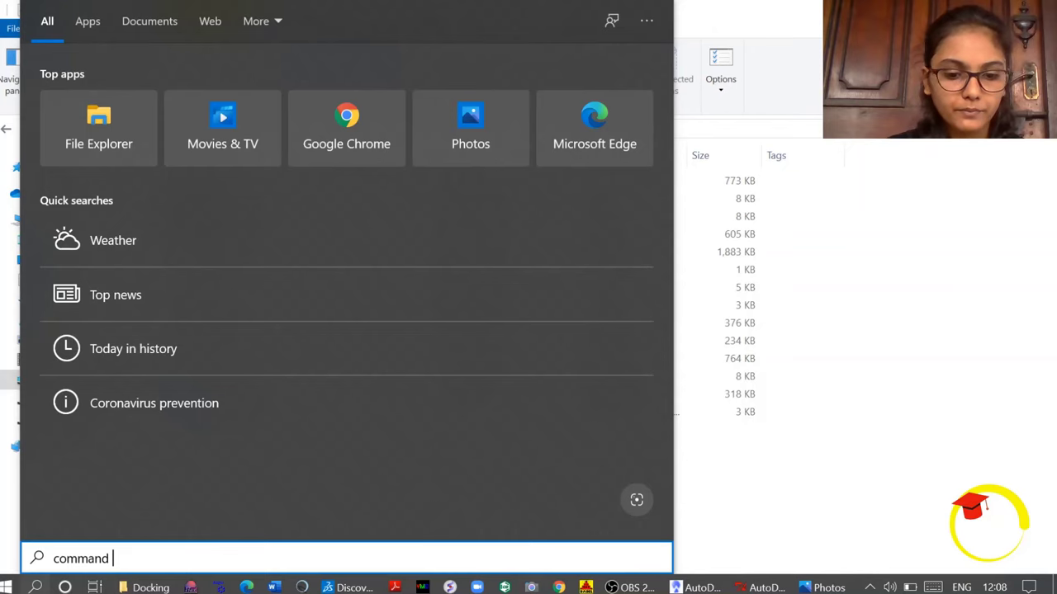
pyautogui.write(' pr')
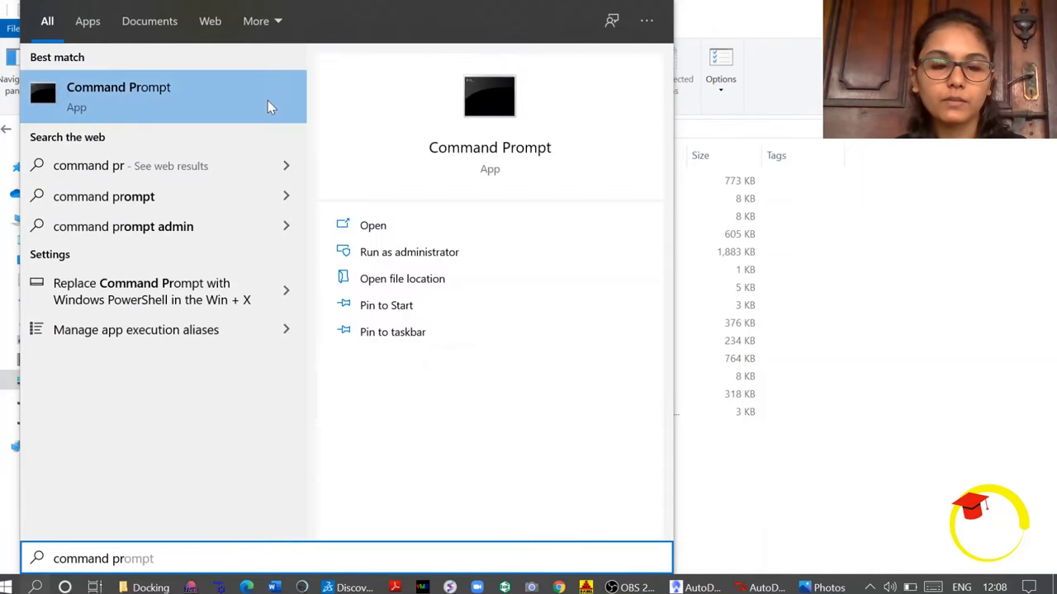
pyautogui.click(374, 227)
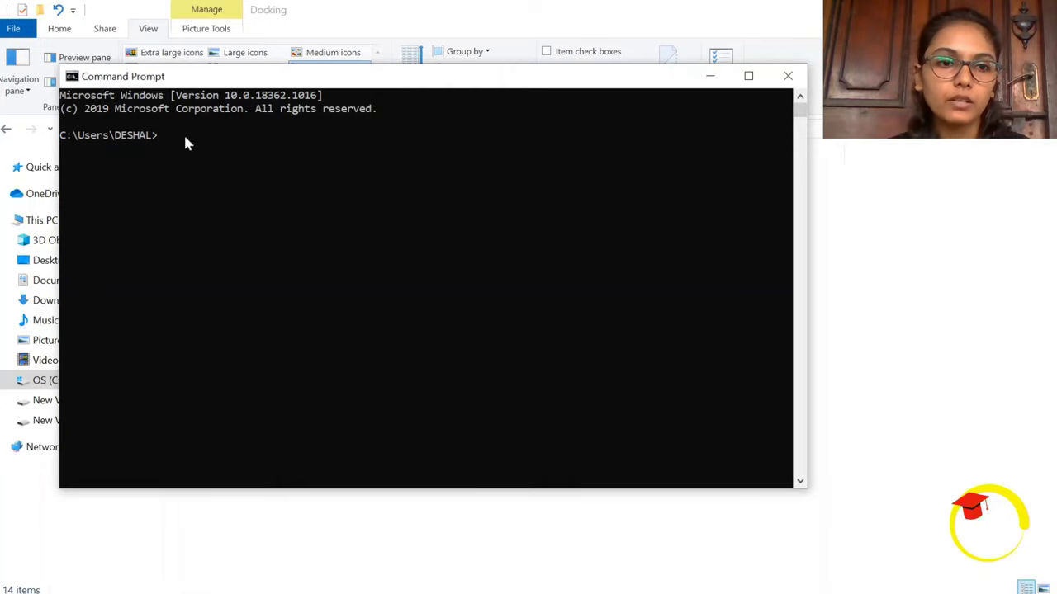
# - Minimize Command Prompt and copy the Docking folder's path, C:\Docking, from File Explorer
pyautogui.click(710, 76)
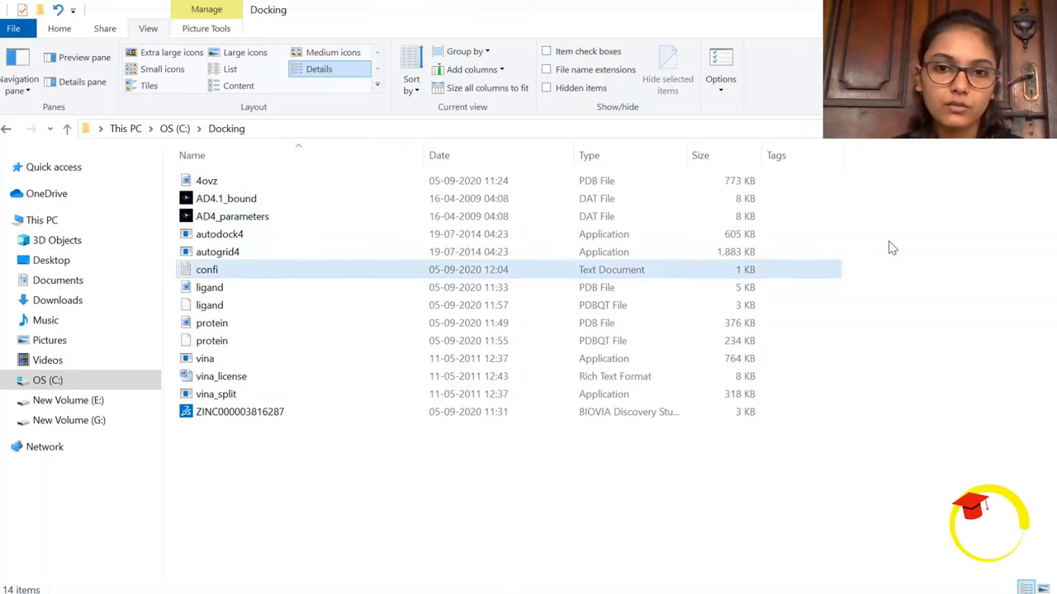
pyautogui.click(270, 132)
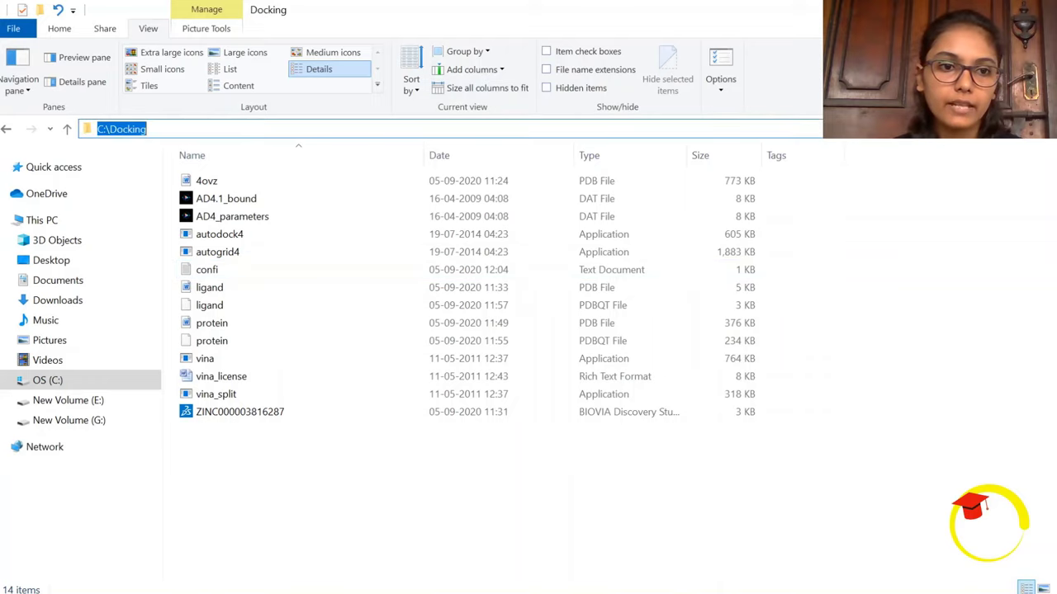
pyautogui.rightClick(271, 132)
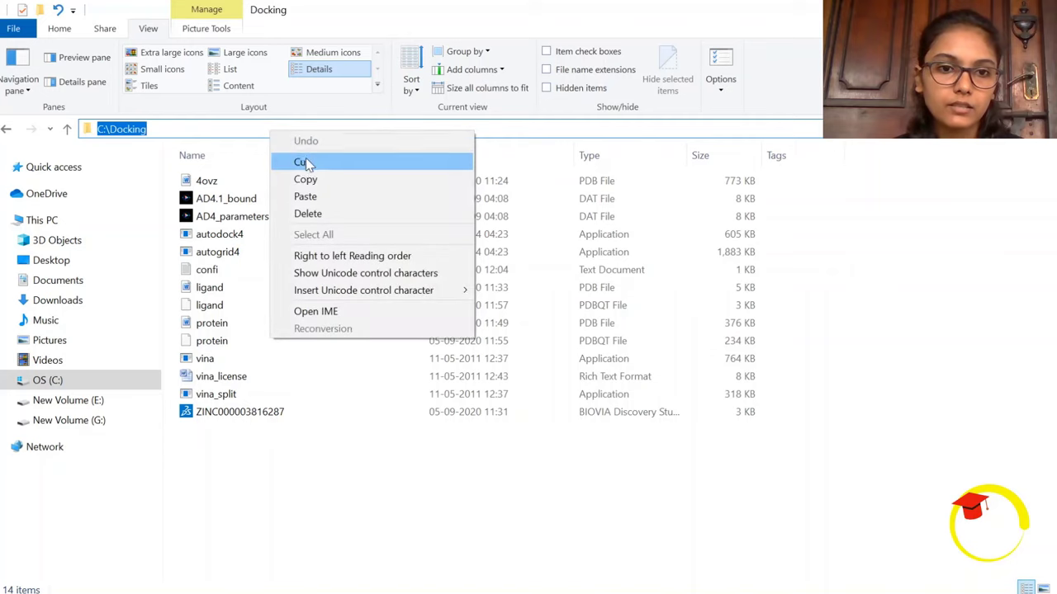
pyautogui.click(308, 179)
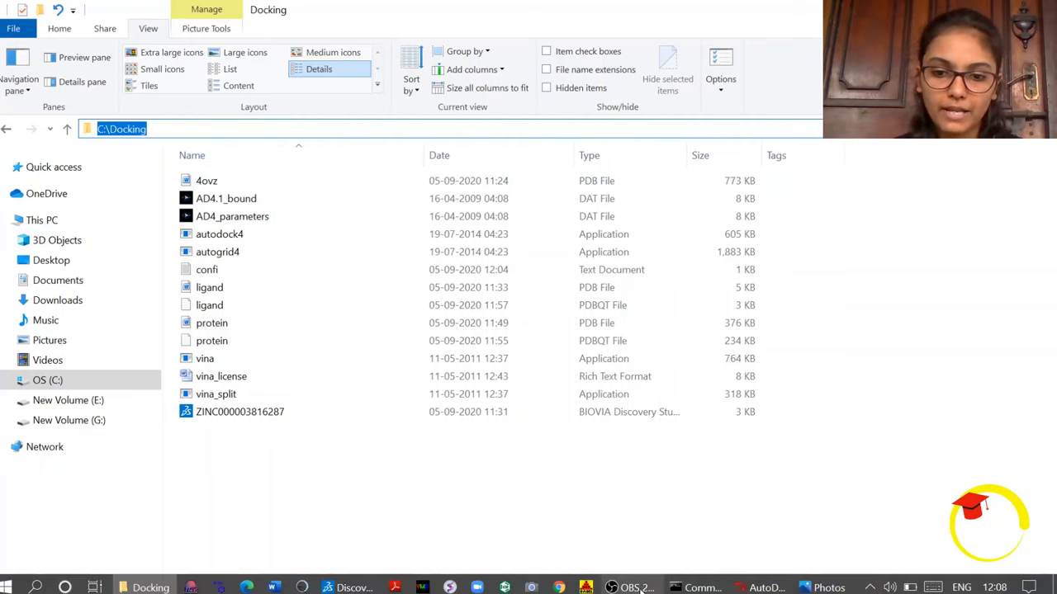
# - Switch to Command Prompt and change the working directory to C:\Docking with the cd command
pyautogui.moveTo(690, 582)
pyautogui.click(749, 516)
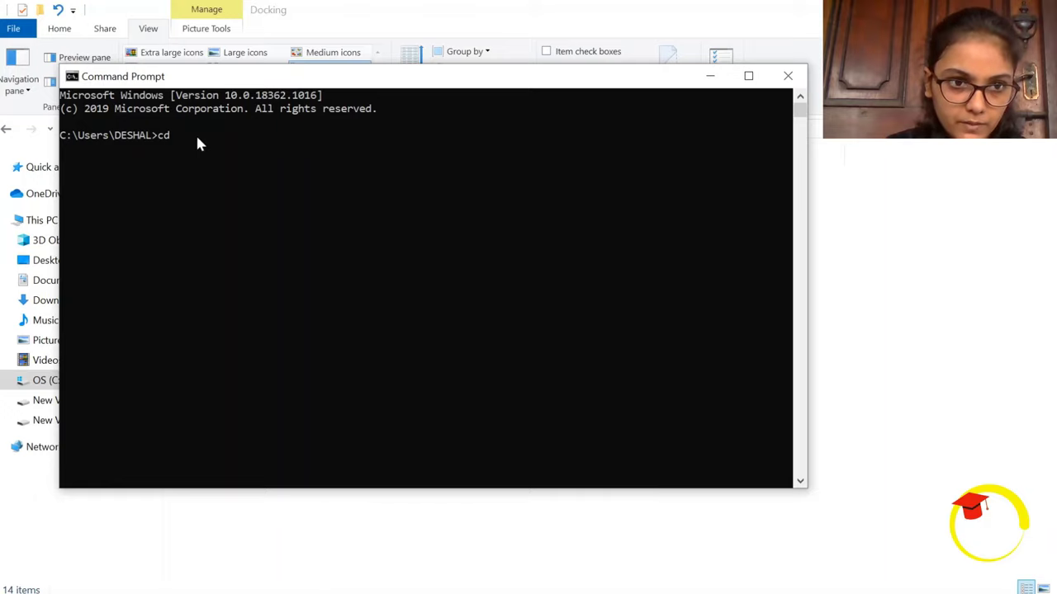
pyautogui.write('cd C:\\Docking')
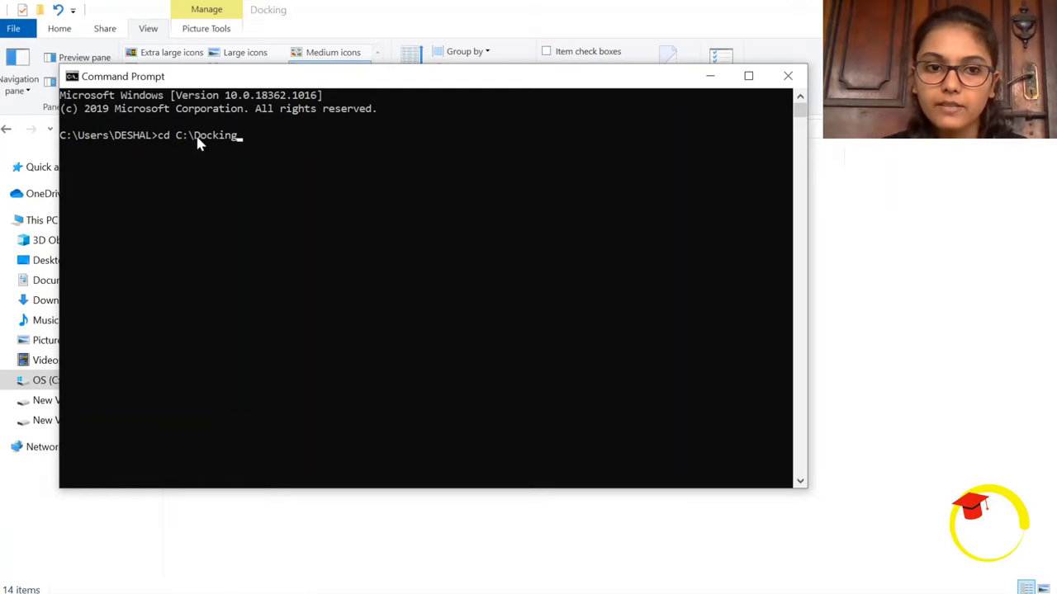
pyautogui.press('Return')
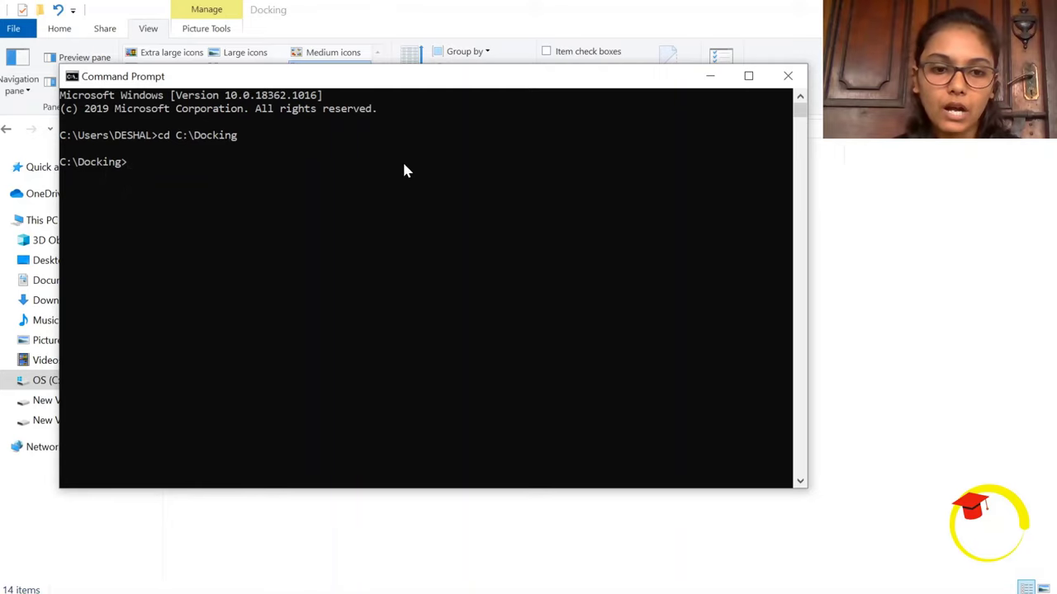
# - Enter vina.exe --config at the C:\Docking prompt as the start of the docking command
pyautogui.write('vina.exe')
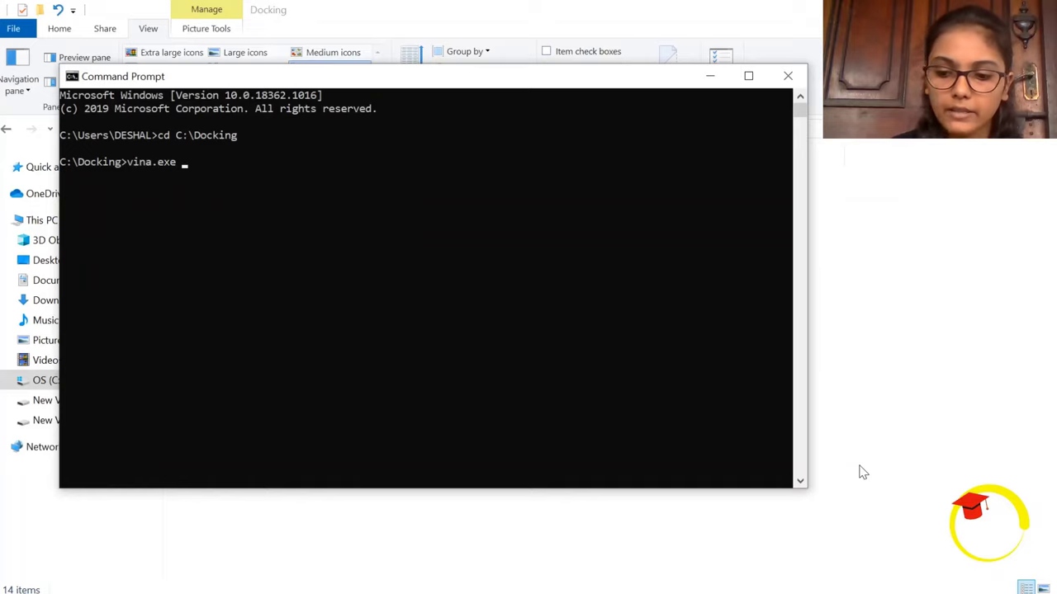
pyautogui.write('-')
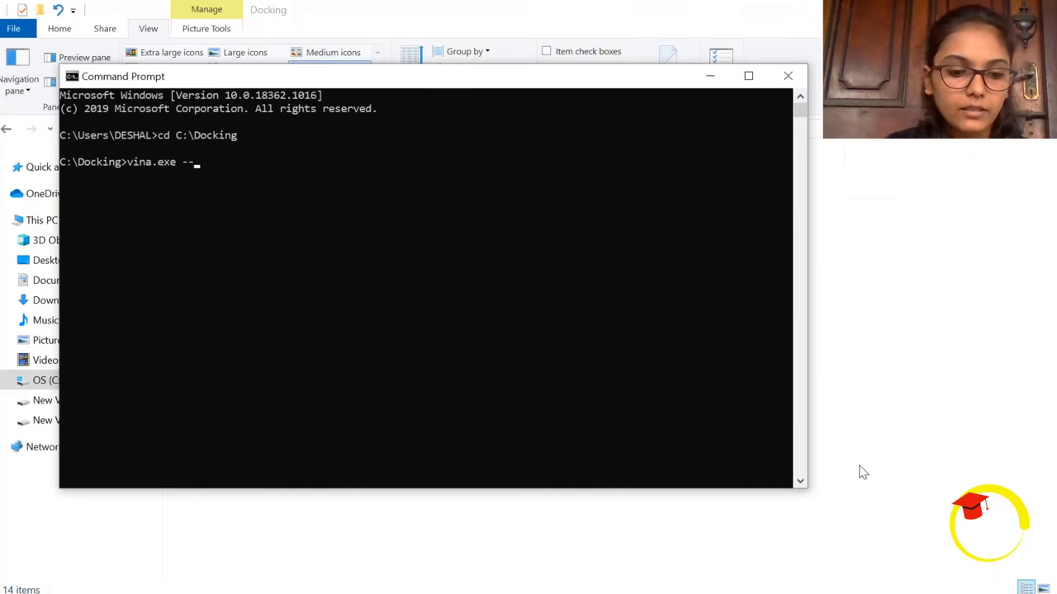
pyautogui.write('-')
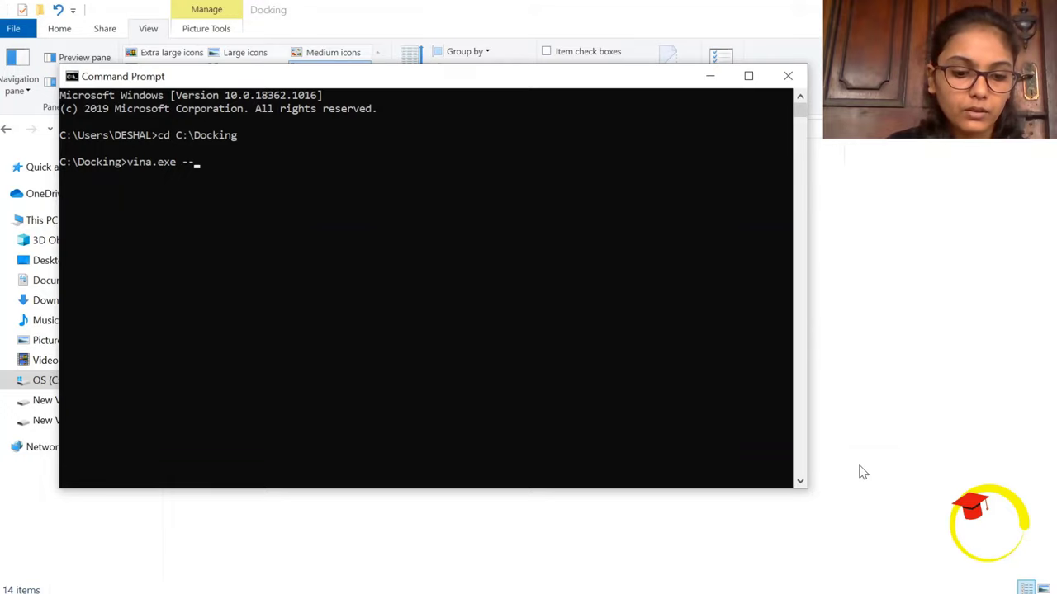
pyautogui.write('con')
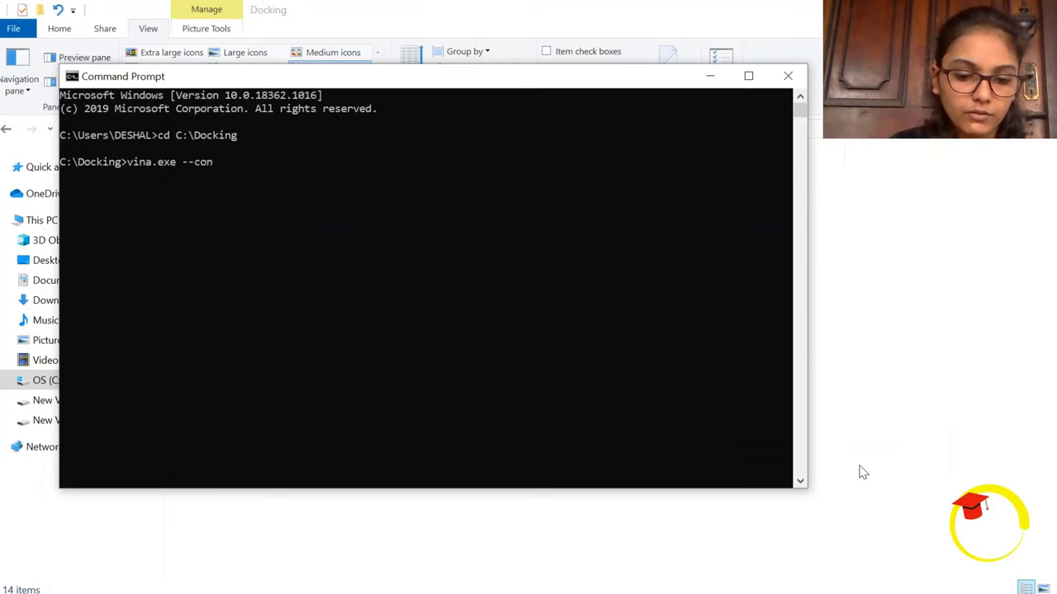
pyautogui.write('fig')
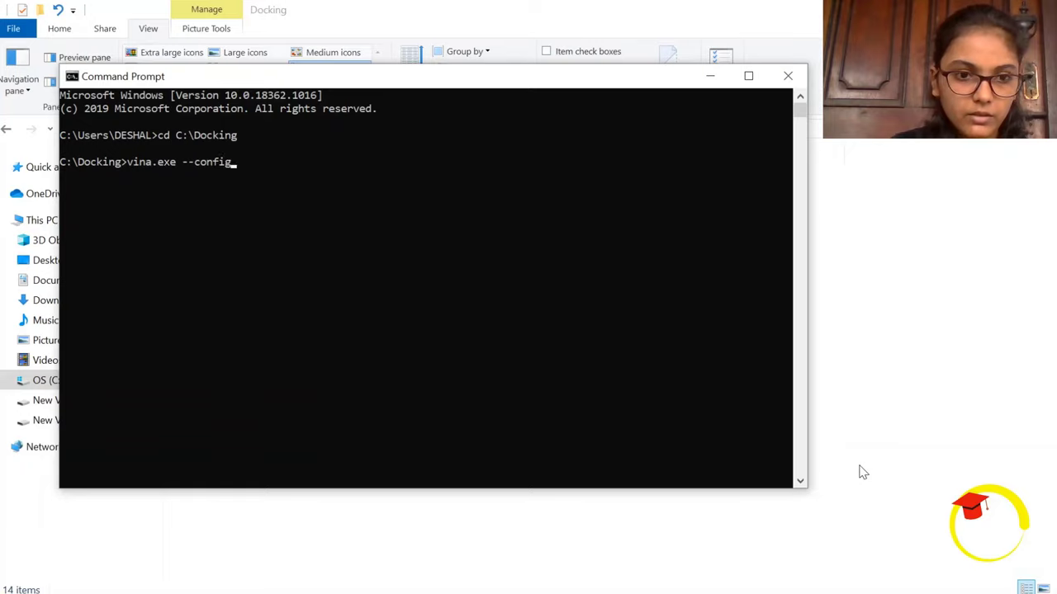
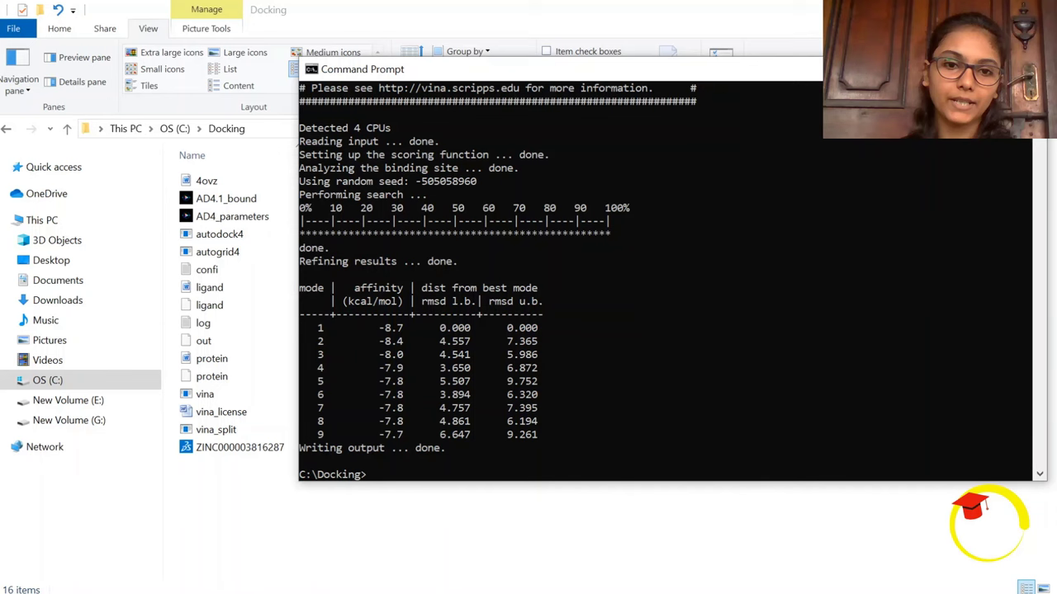
# - Check the out and log files in the Docking folder, and return to Command Prompt
pyautogui.click(221, 345)
pyautogui.click(528, 363)
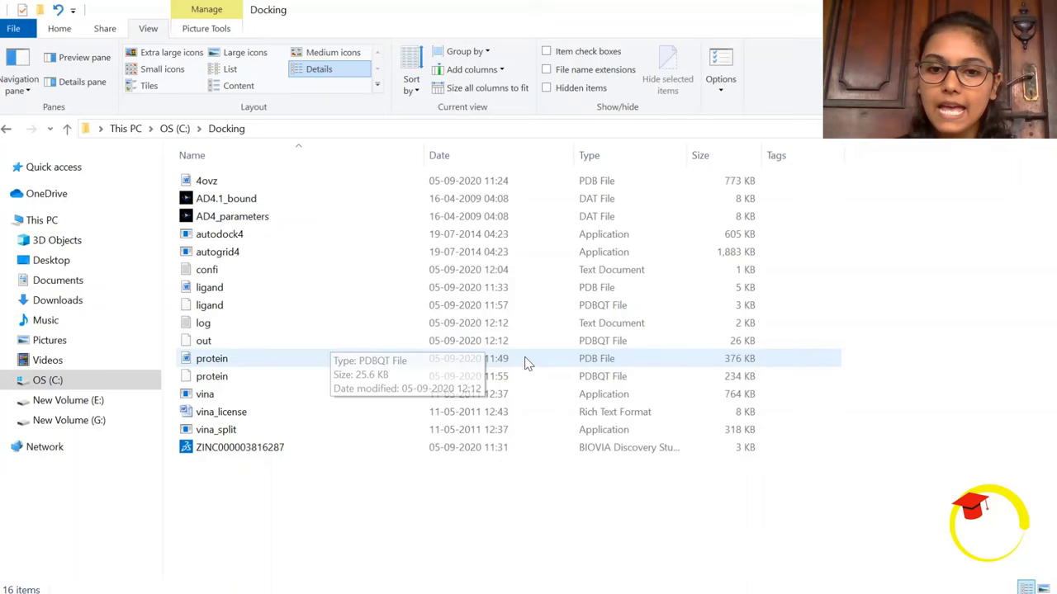
pyautogui.hotkey('alt', 'Tab')
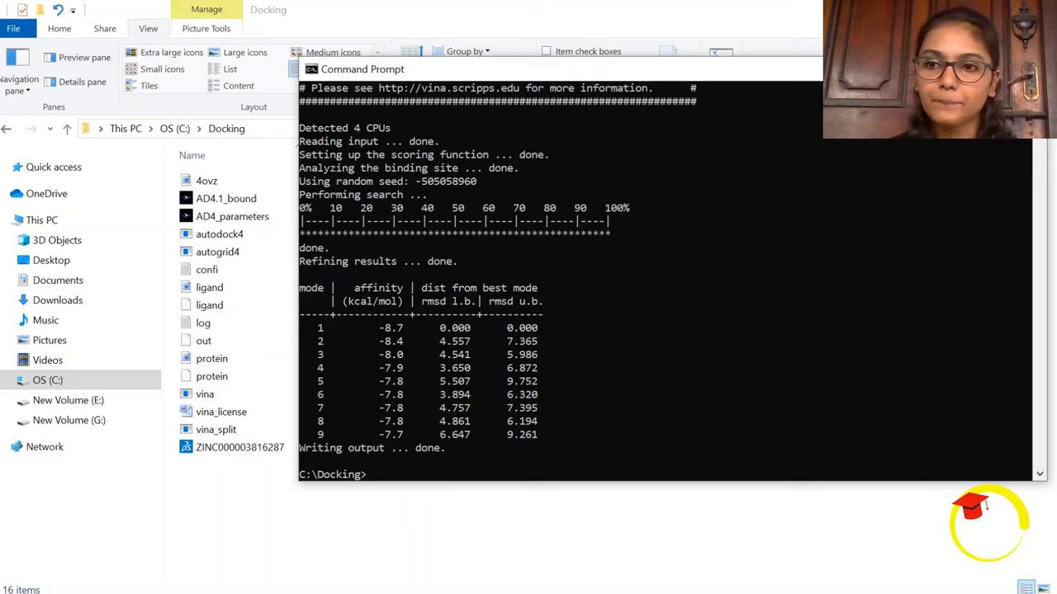
# - Enter vina_split.exe --input at the C:\Docking prompt as the start of the splitting command
pyautogui.scroll(-3, 685, 299)
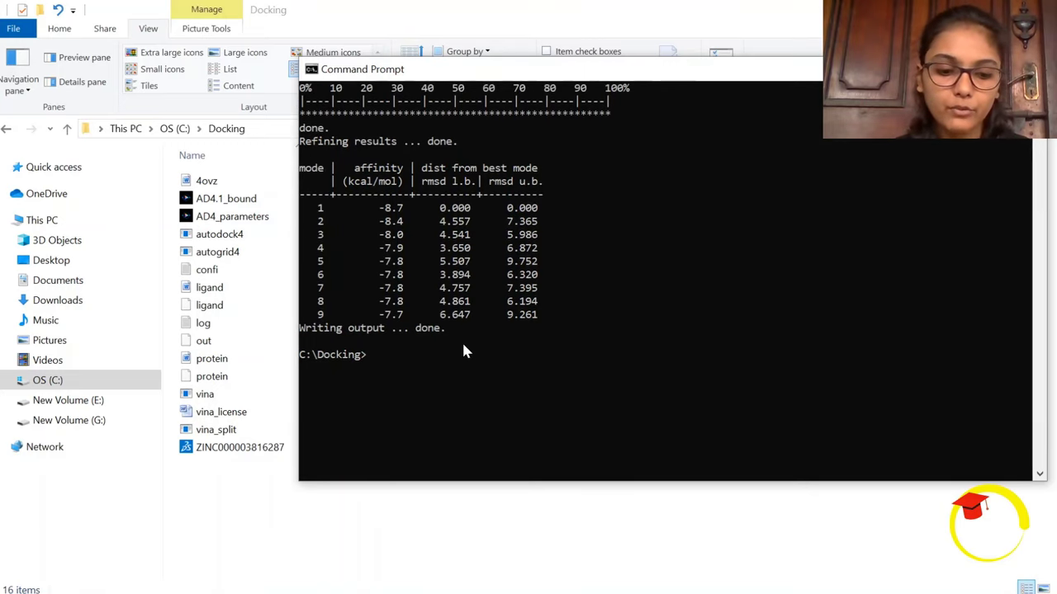
pyautogui.write('v')
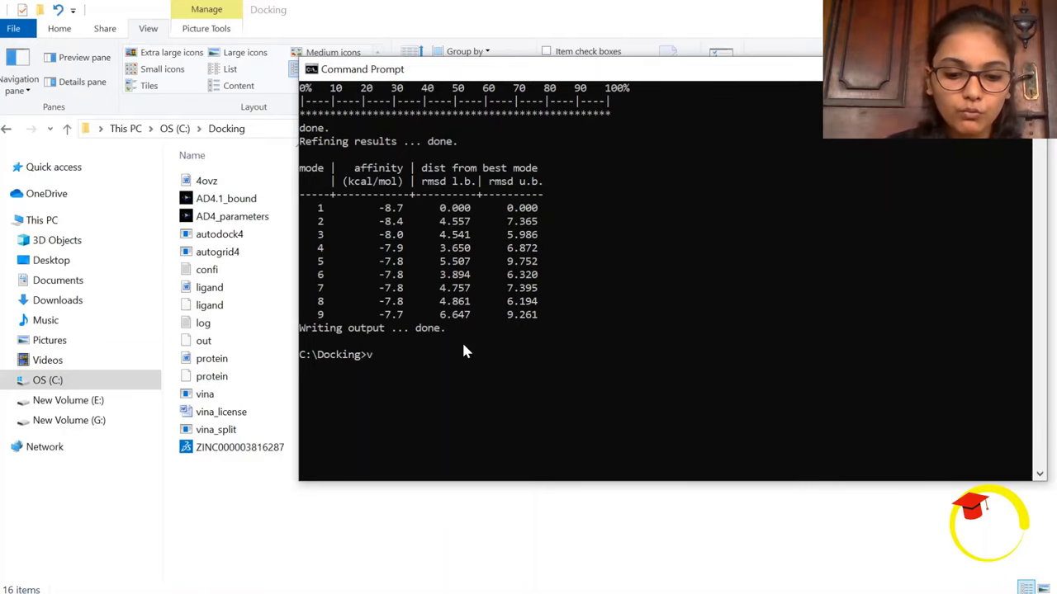
pyautogui.write('ina')
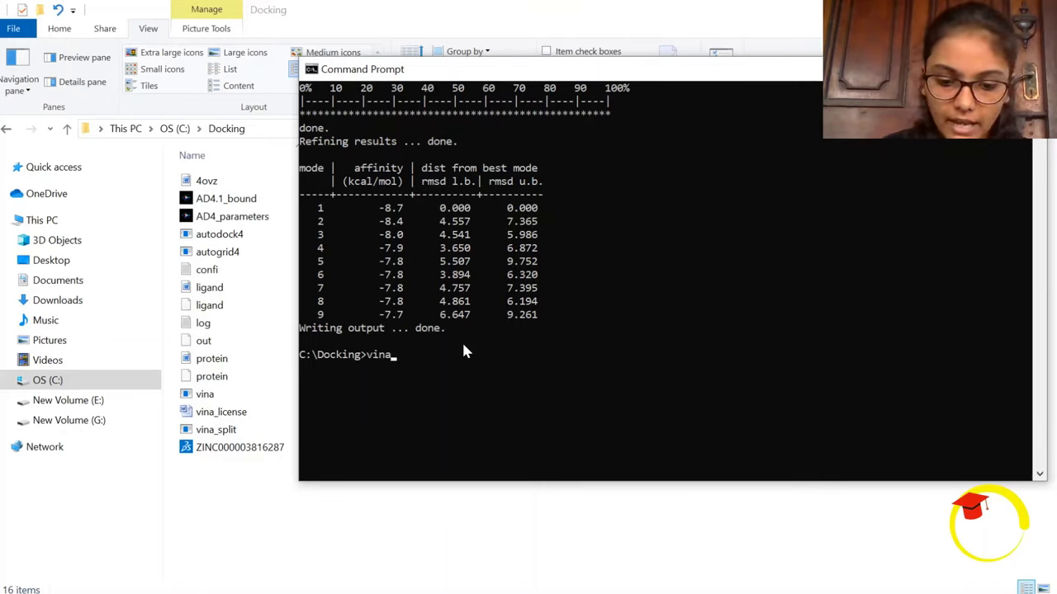
pyautogui.write('_spl')
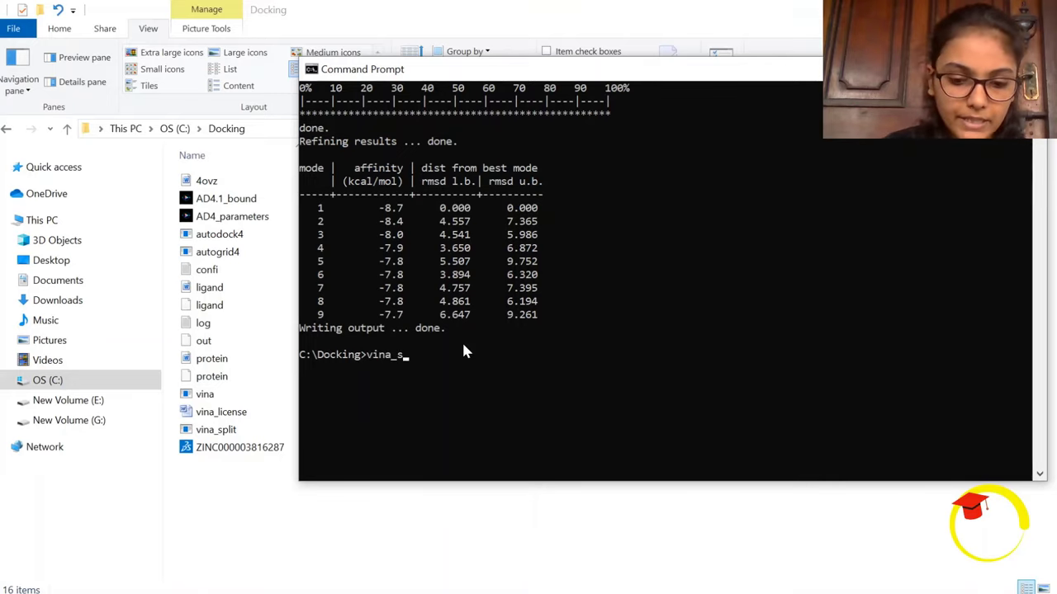
pyautogui.write('it')
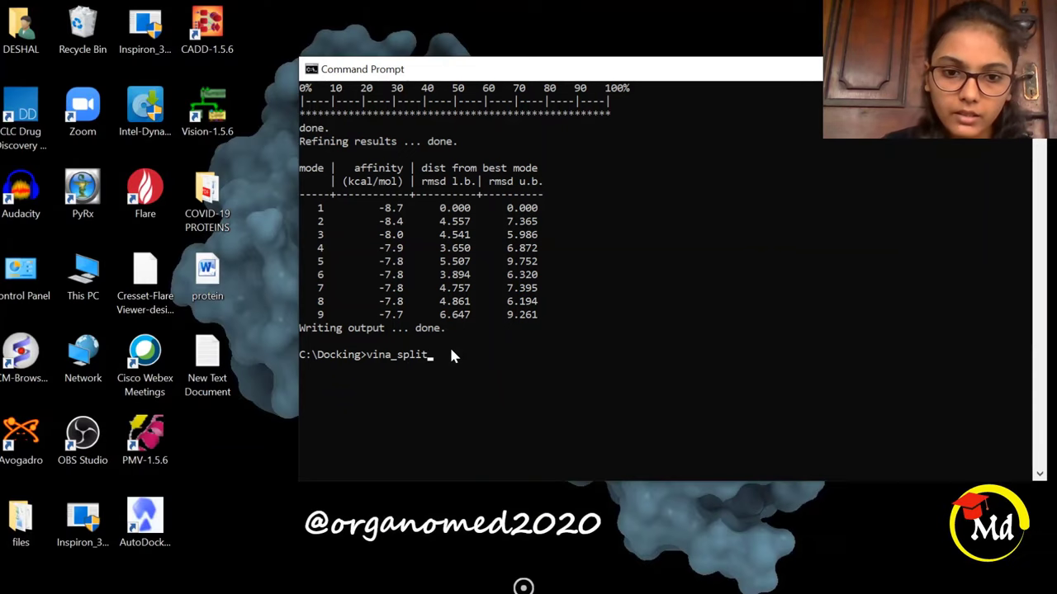
pyautogui.write('.exe')
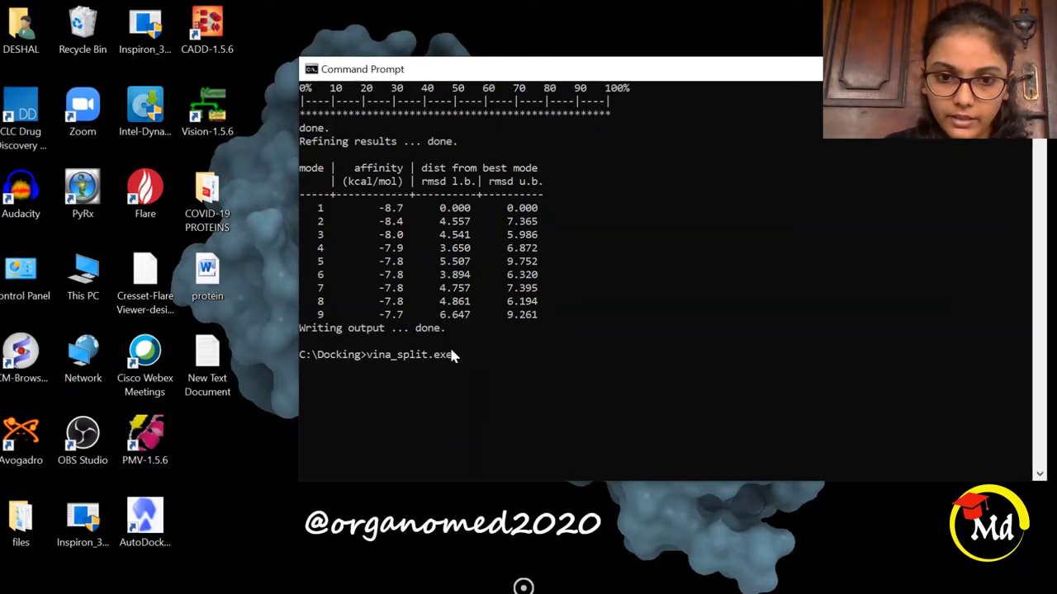
pyautogui.write(' --')
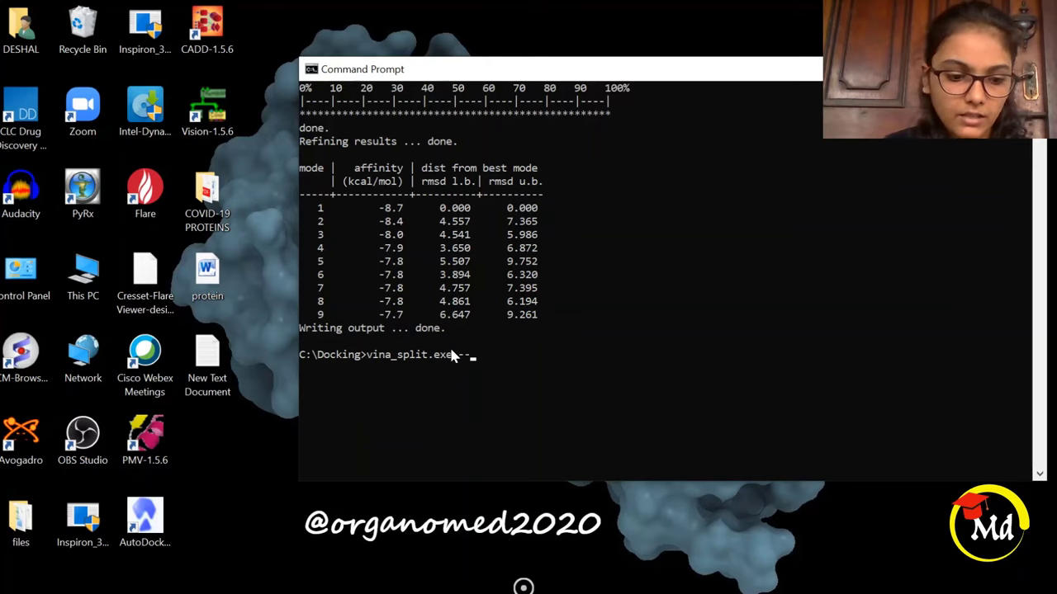
pyautogui.write('in')
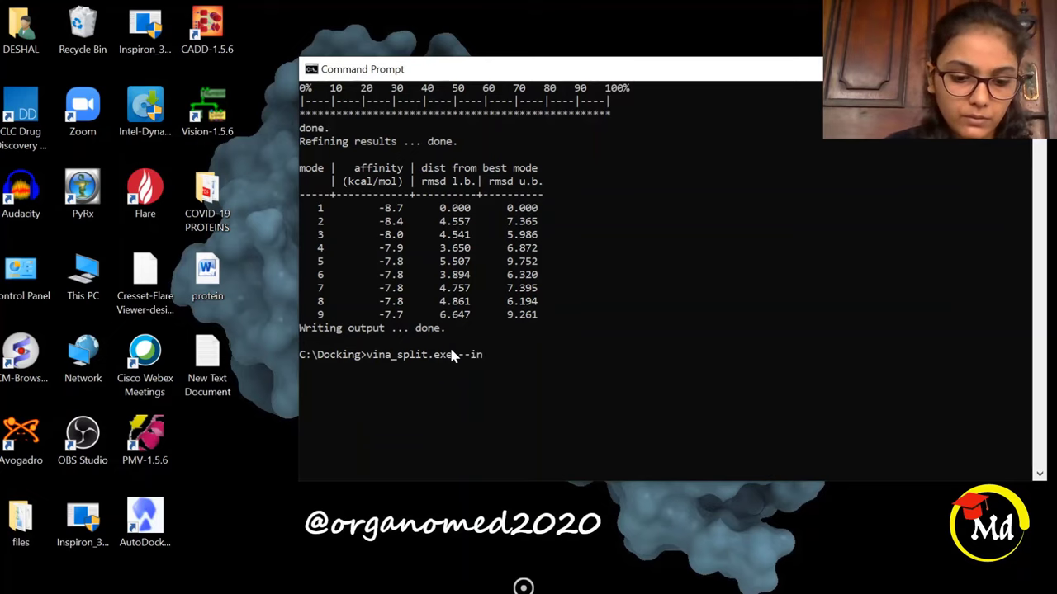
pyautogui.write('put')
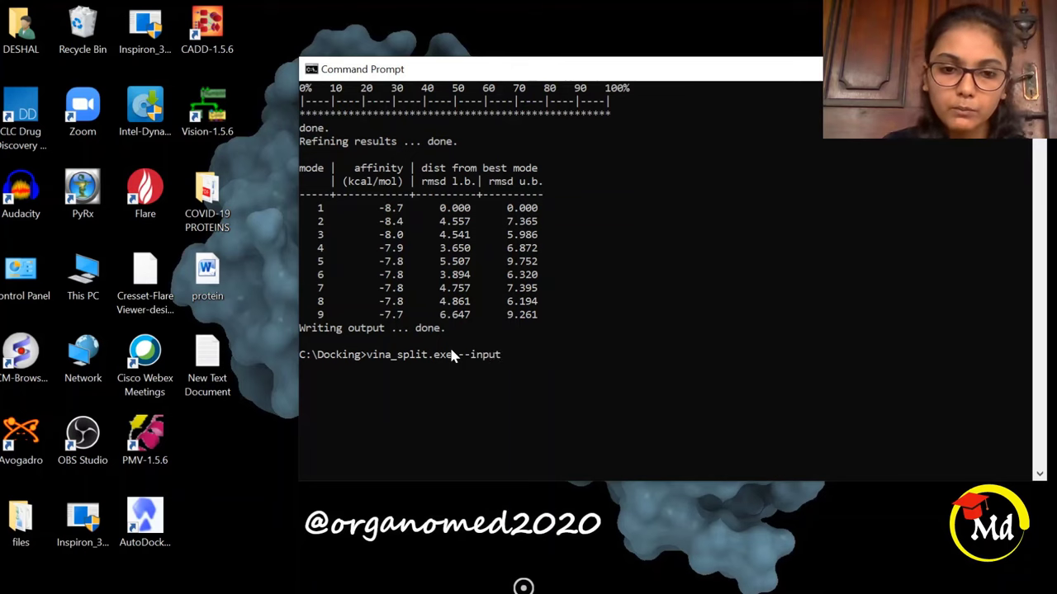
# - Close the logos folder window and arrange Command Prompt over the Docking folder so that its file names stay readable
pyautogui.moveTo(371, 588)
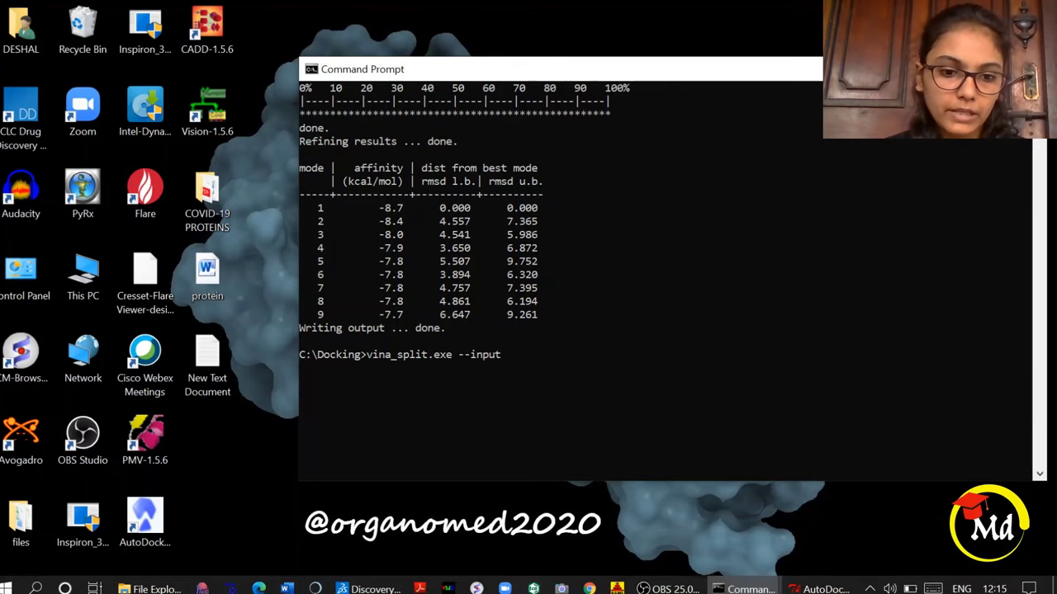
pyautogui.moveTo(151, 588)
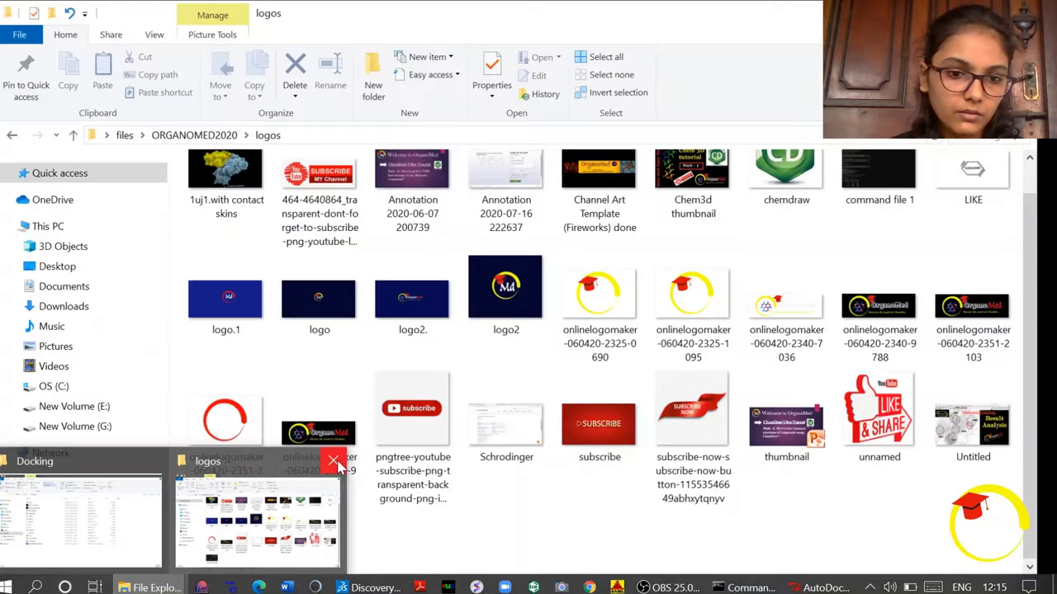
pyautogui.click(334, 462)
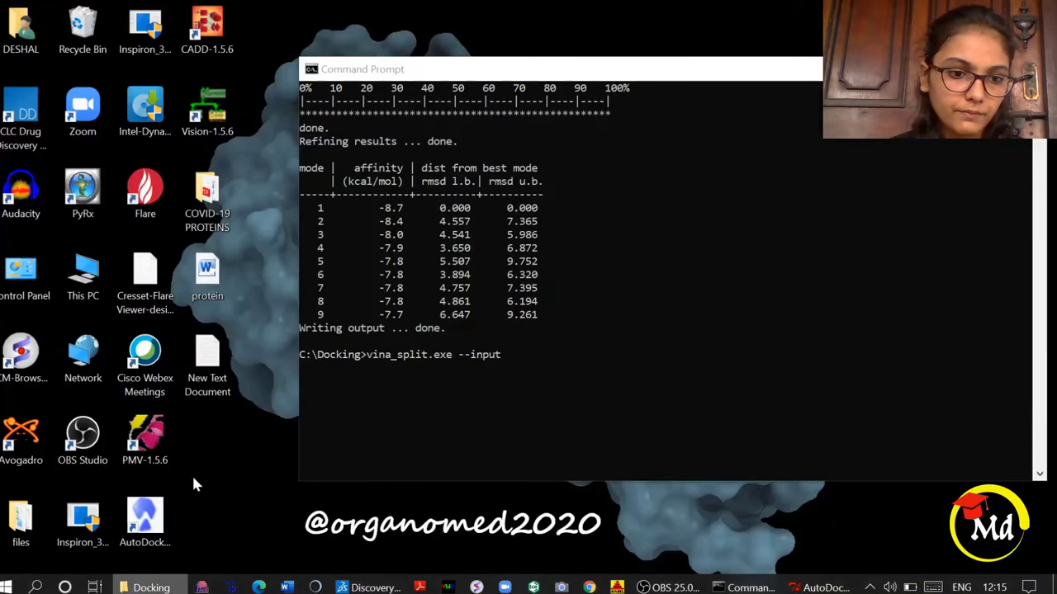
pyautogui.click(91, 512)
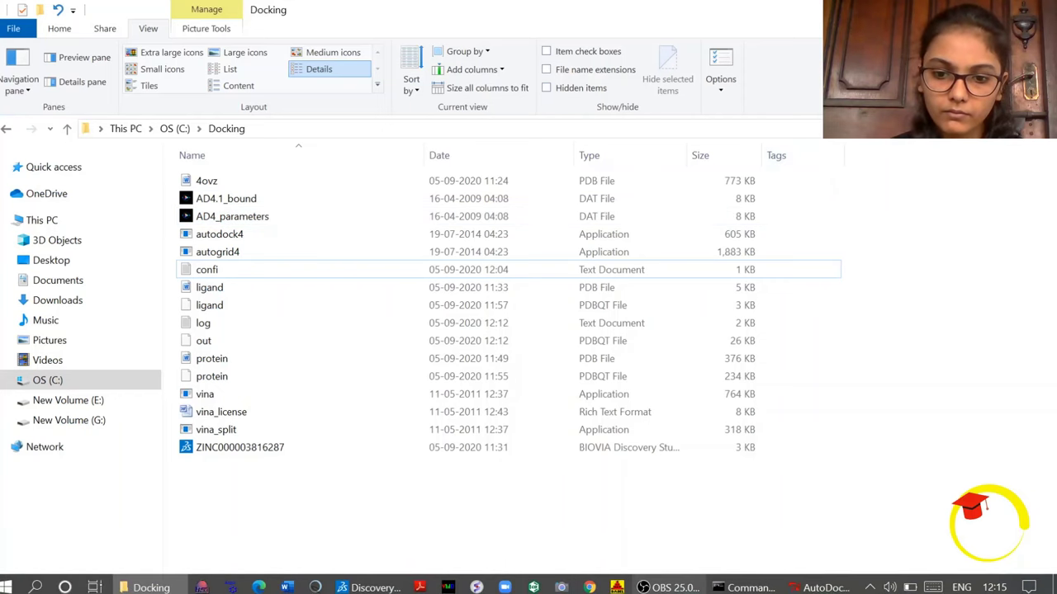
pyautogui.moveTo(718, 588)
pyautogui.click(815, 529)
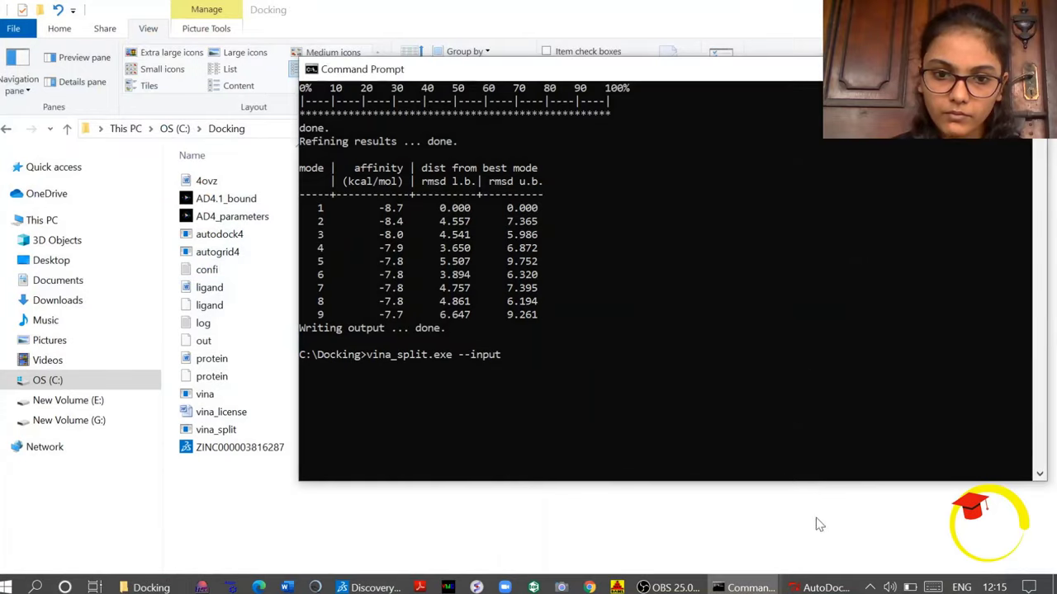
pyautogui.click(781, 88)
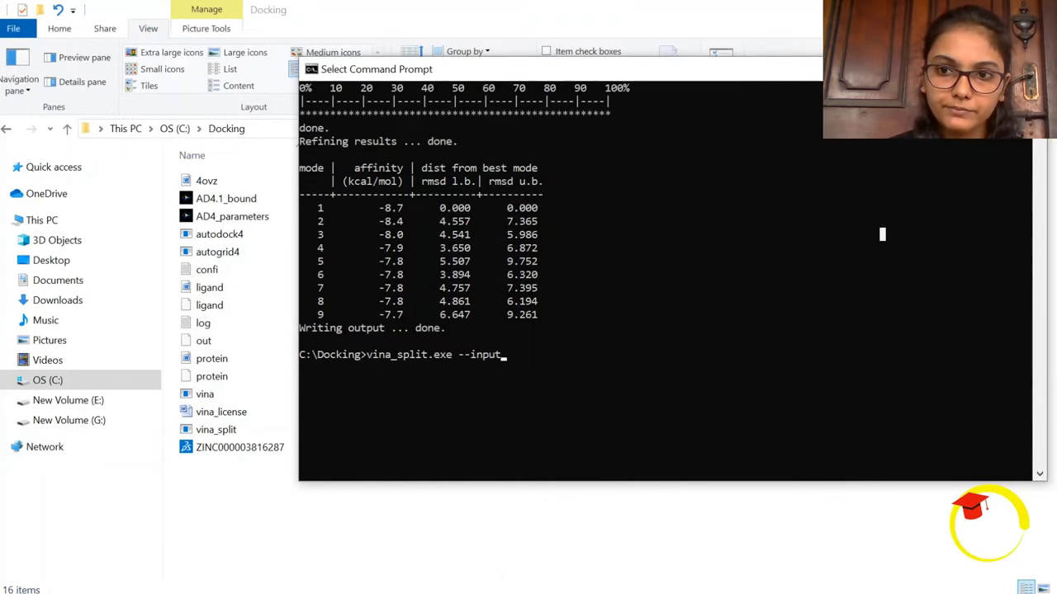
pyautogui.moveTo(495, 69); pyautogui.dragTo(543, 95)
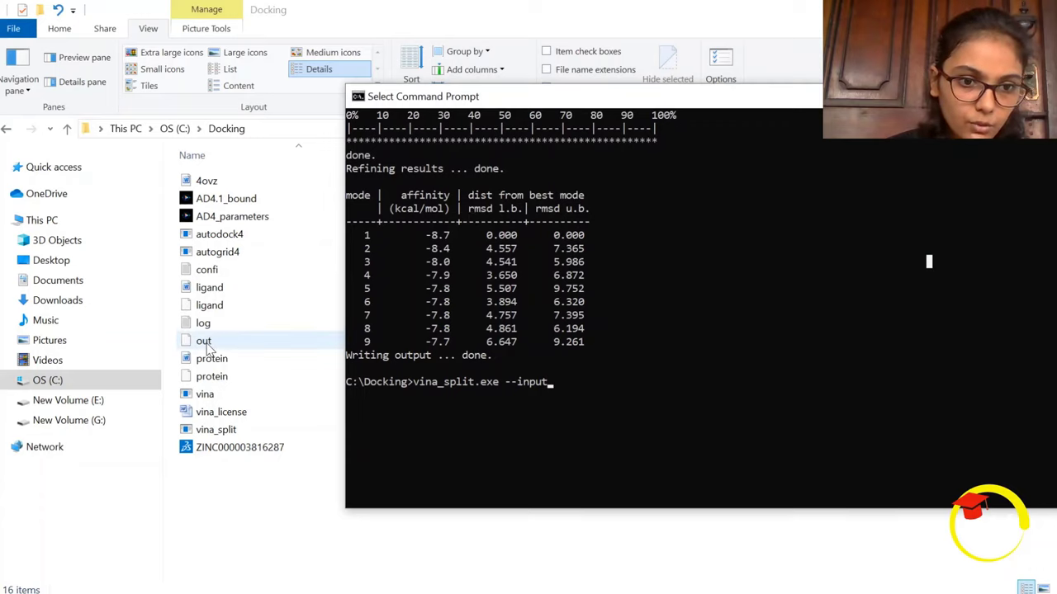
# - Complete the vina_split command with out.pdbqt as the input file and run it
pyautogui.press('Escape')
pyautogui.write('out')
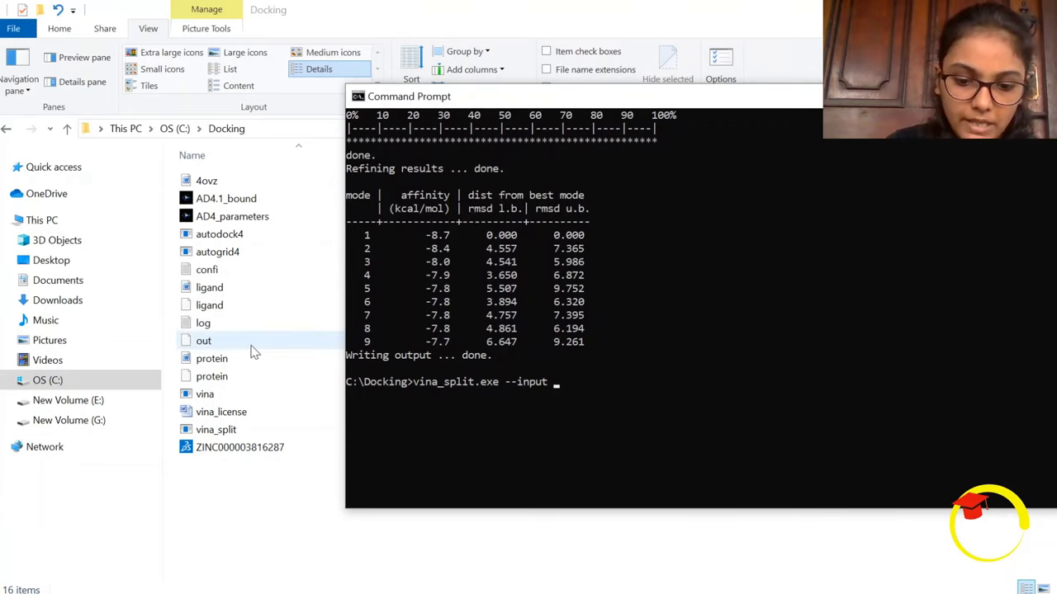
pyautogui.write('.pdn')
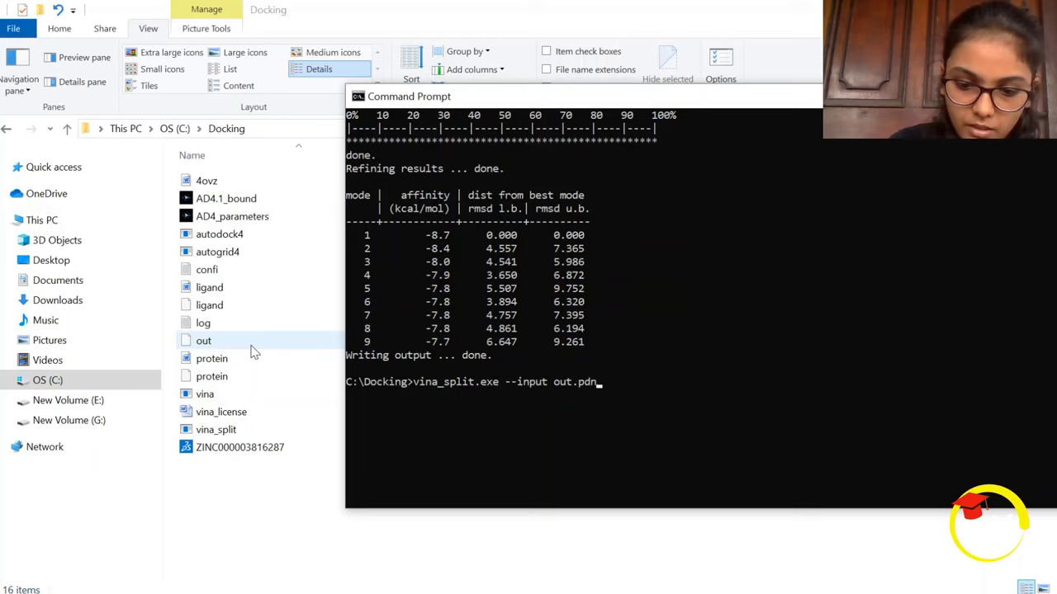
pyautogui.press('BackSpace')
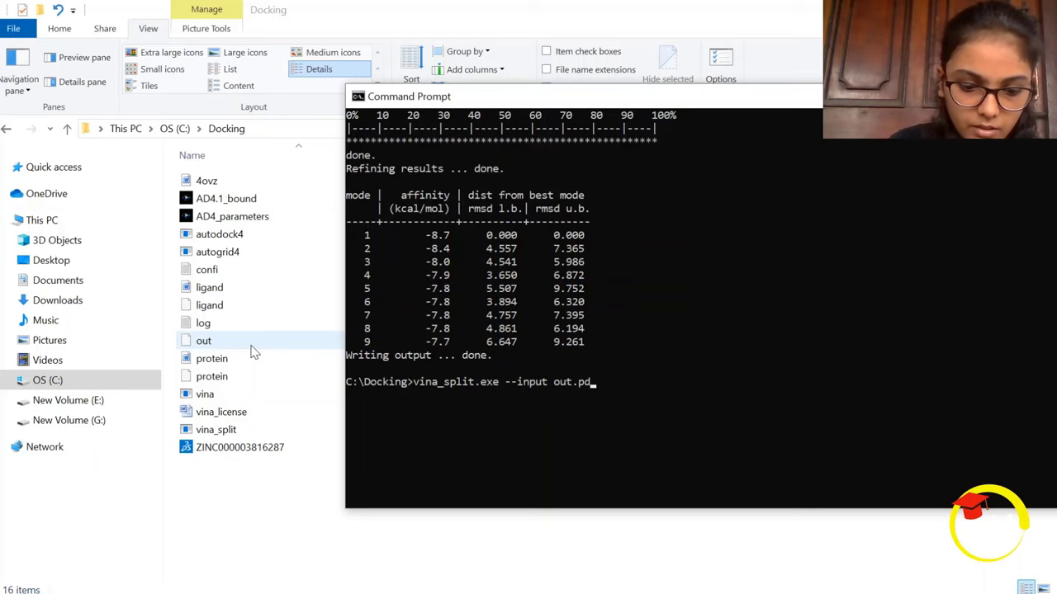
pyautogui.write('bqt')
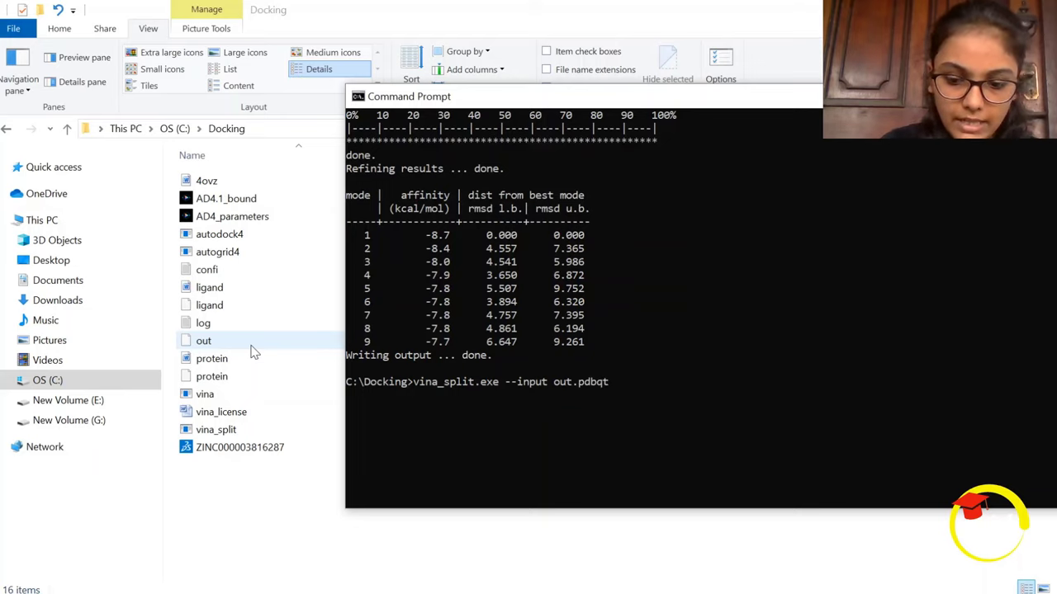
pyautogui.press('Return')
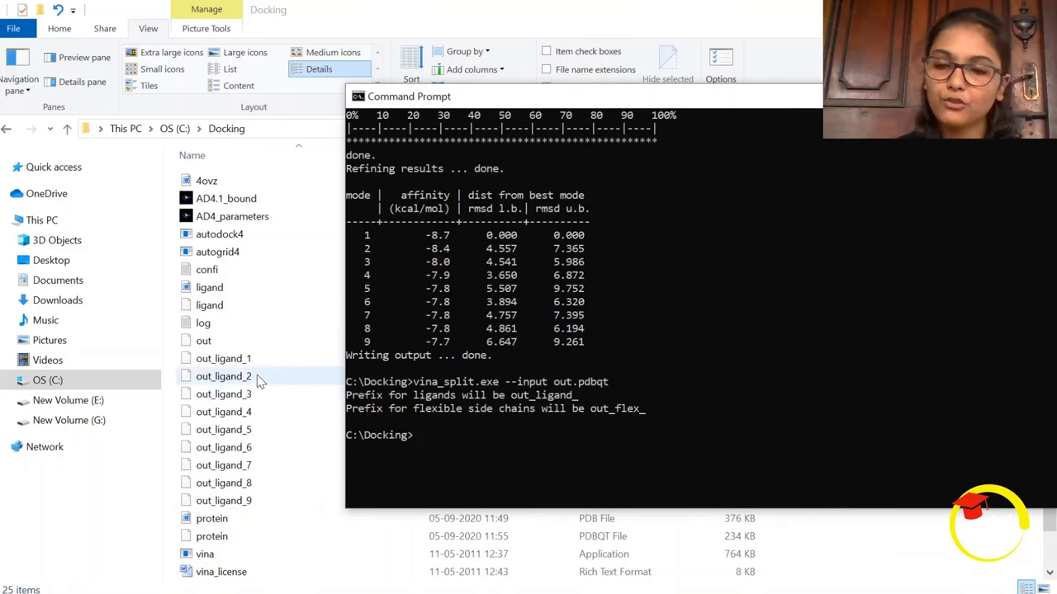
# - Minimize Command Prompt and look over the split out_ligand files in the Docking folder
pyautogui.click(1037, 96)
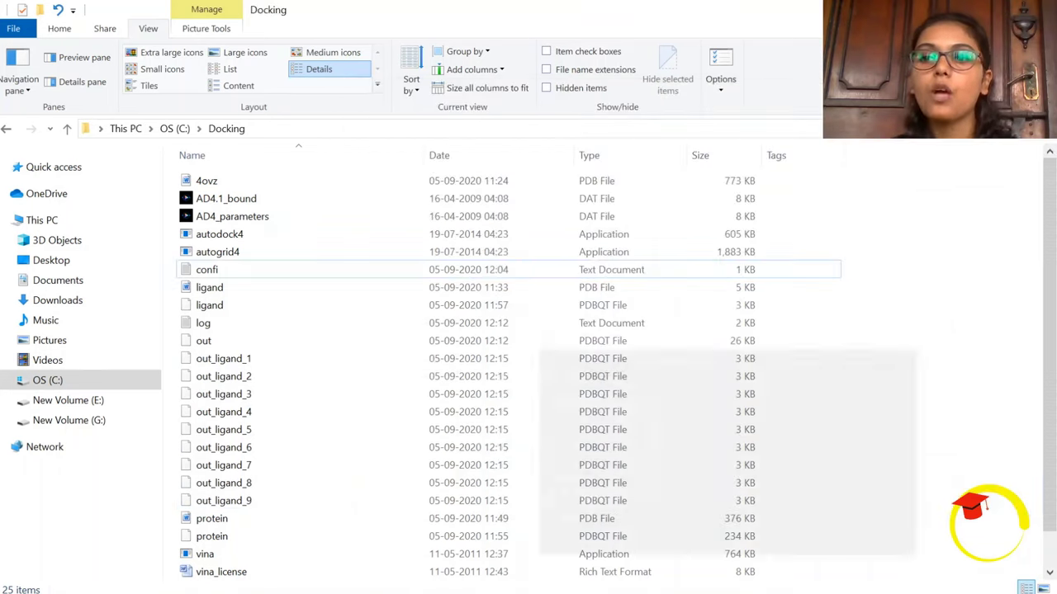
pyautogui.scroll(-1, 586, 495)
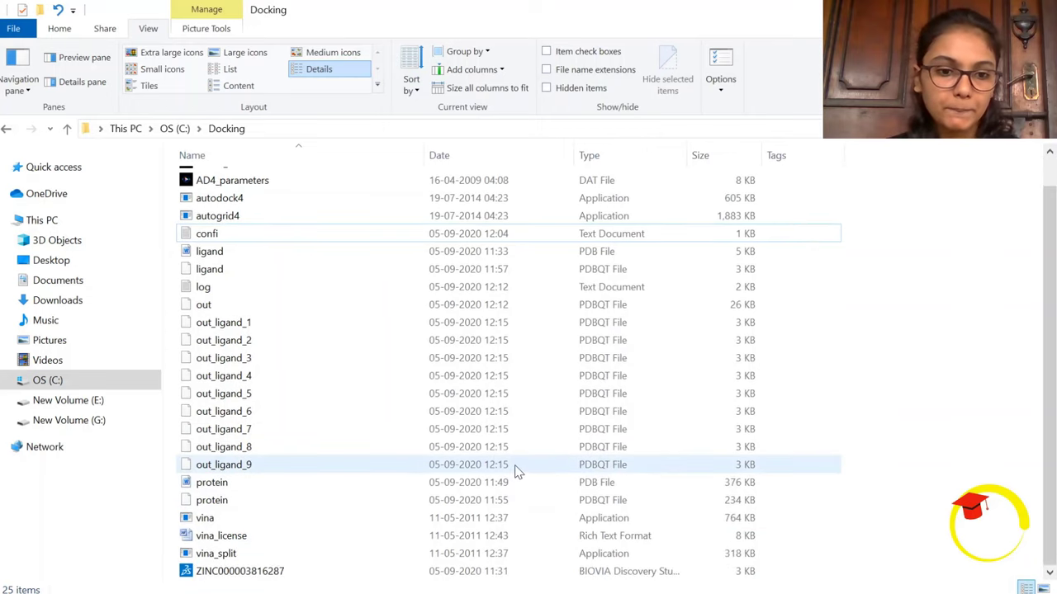
pyautogui.scroll(1, 520, 467)
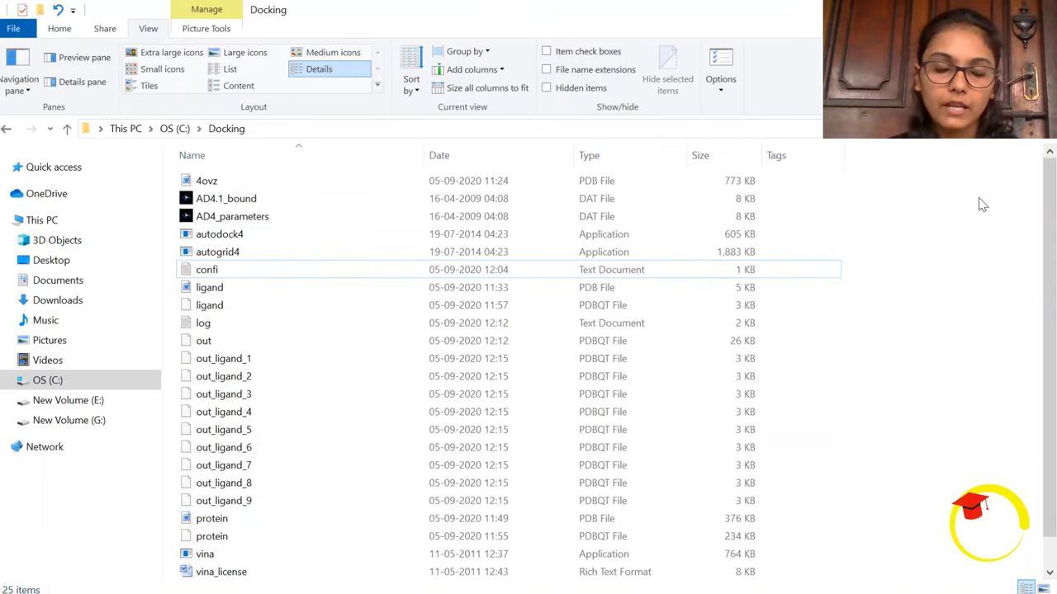
pyautogui.scroll(-1, 717, 251)
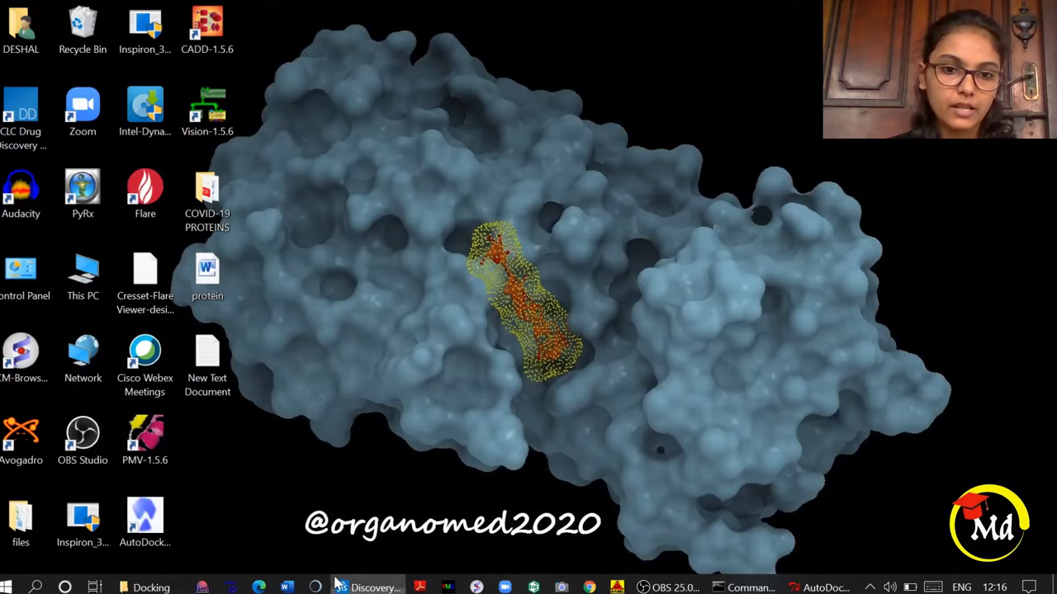
# - Switch to Discovery Studio Visualizer and close the open protein document without saving its changes
pyautogui.click(339, 584)
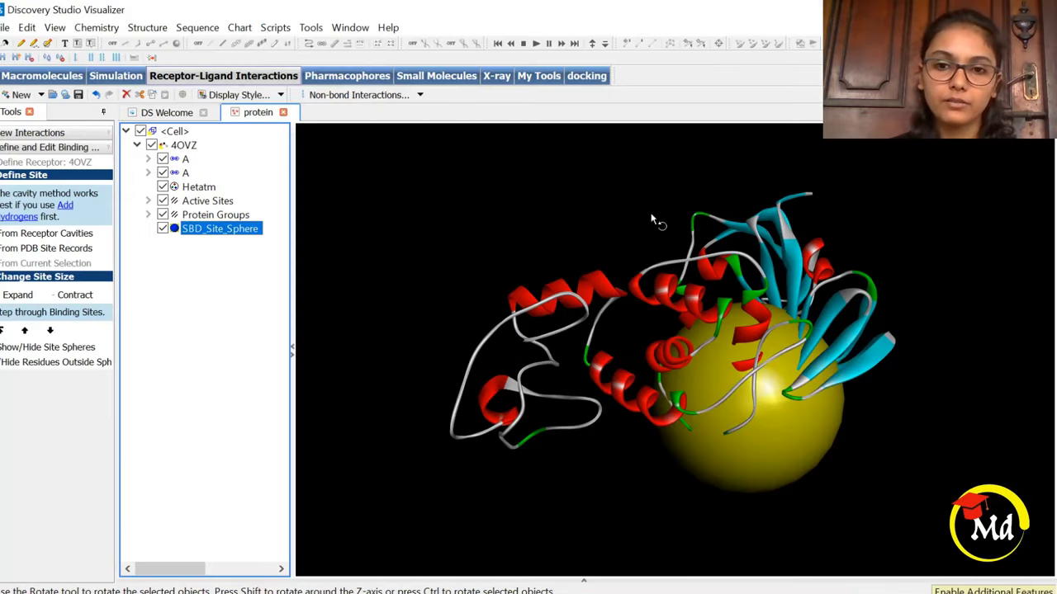
pyautogui.click(283, 113)
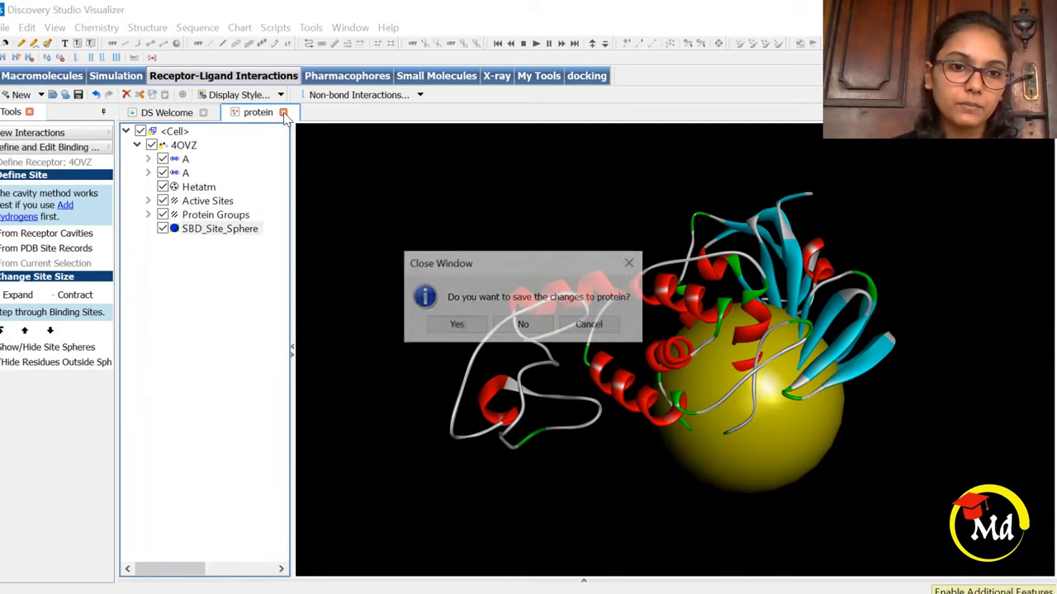
pyautogui.click(522, 325)
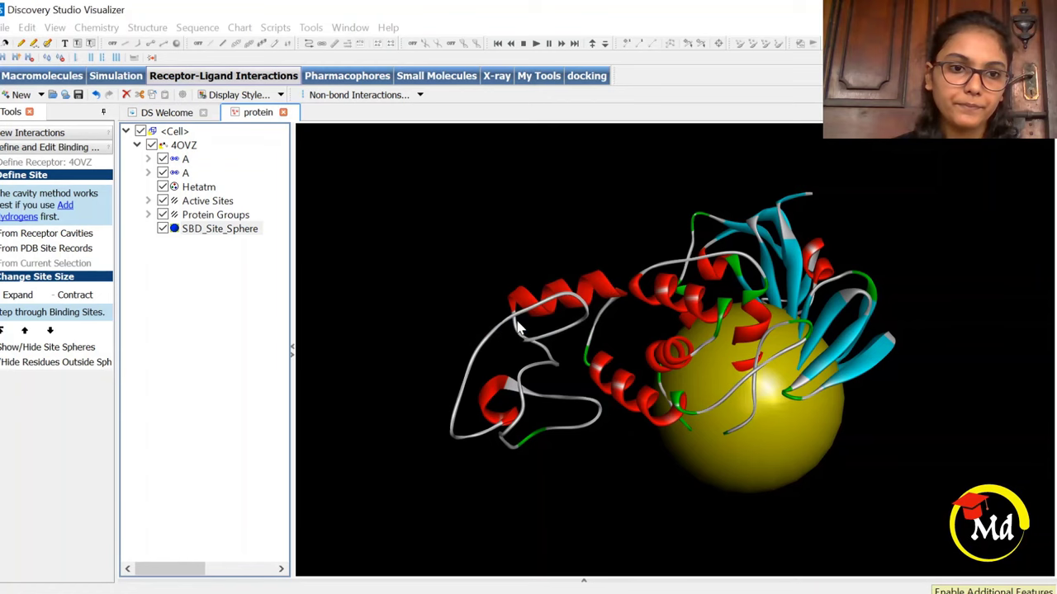
# - Open the protein PDB file from the Docking folder and close the DS Welcome page
pyautogui.moveTo(314, 588)
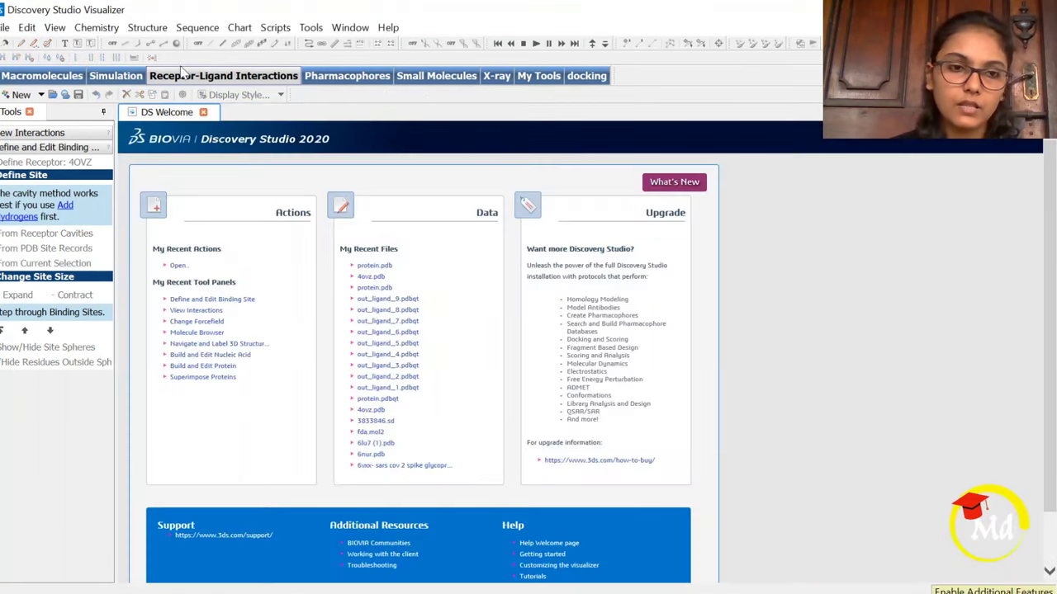
pyautogui.click(4, 28)
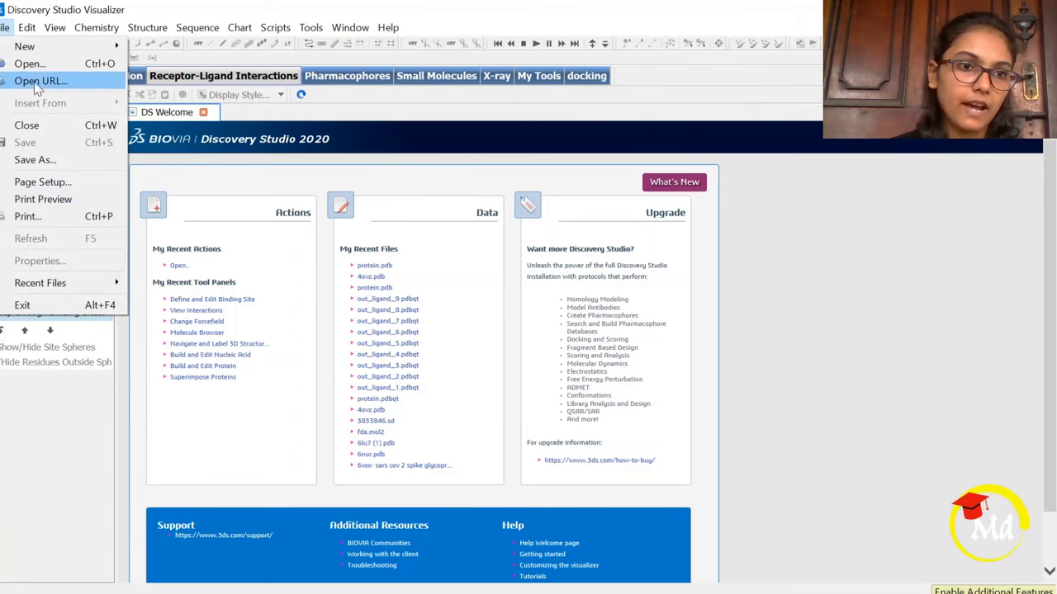
pyautogui.click(45, 66)
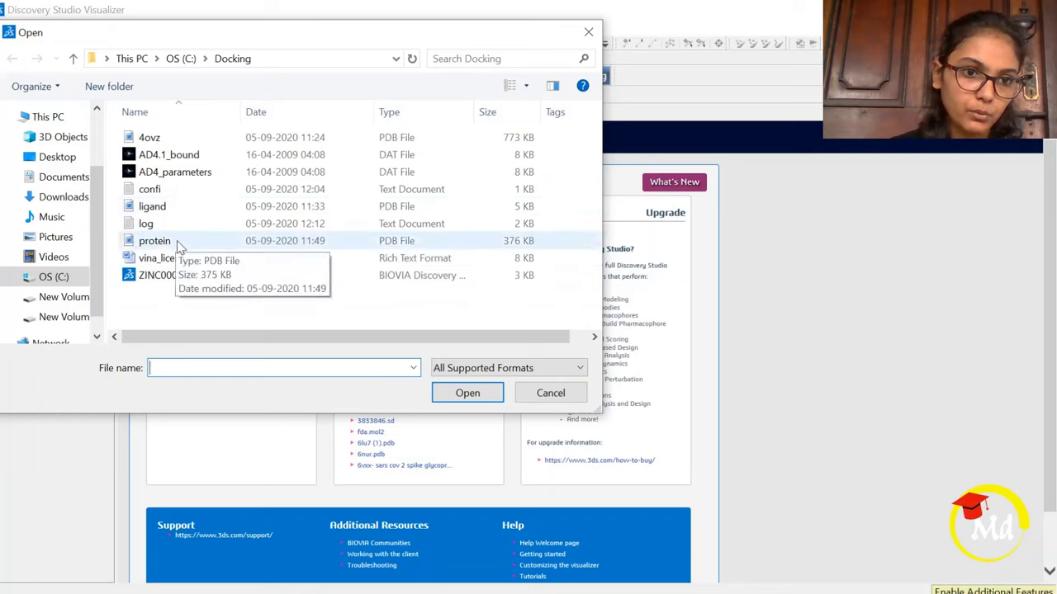
pyautogui.click(165, 240)
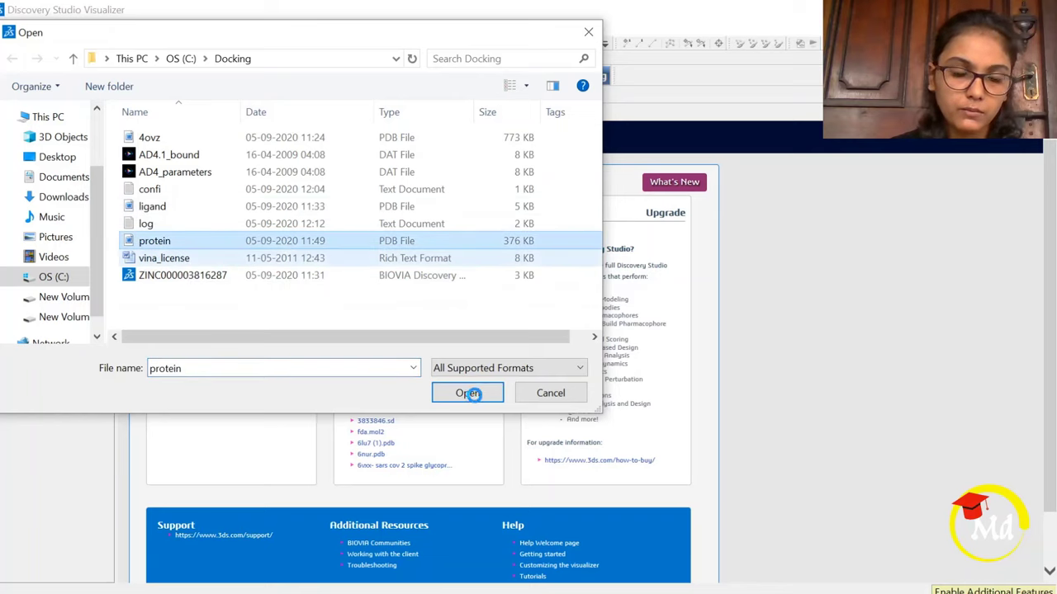
pyautogui.click(474, 393)
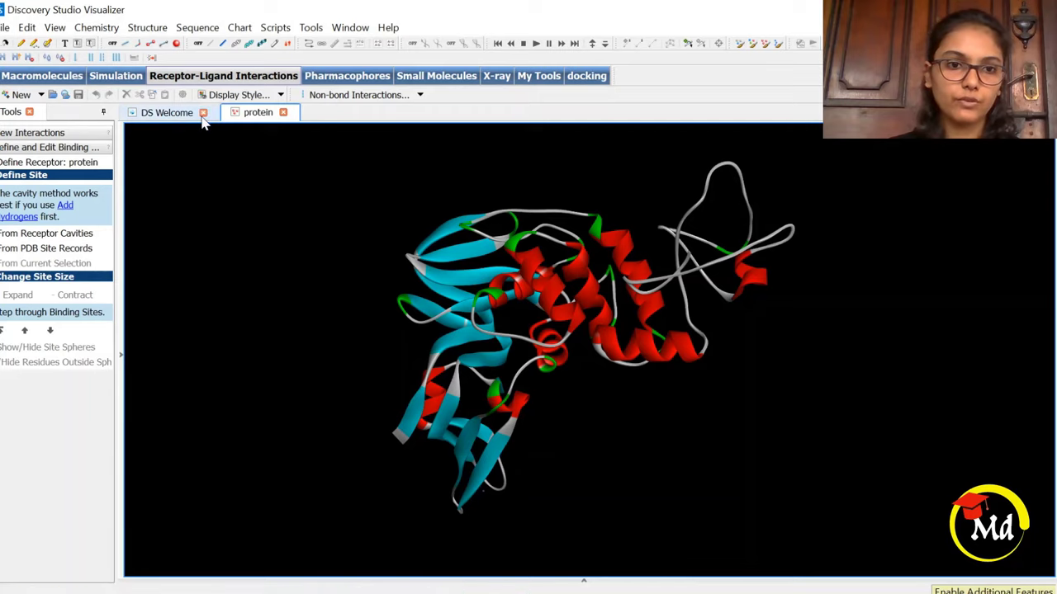
pyautogui.click(204, 113)
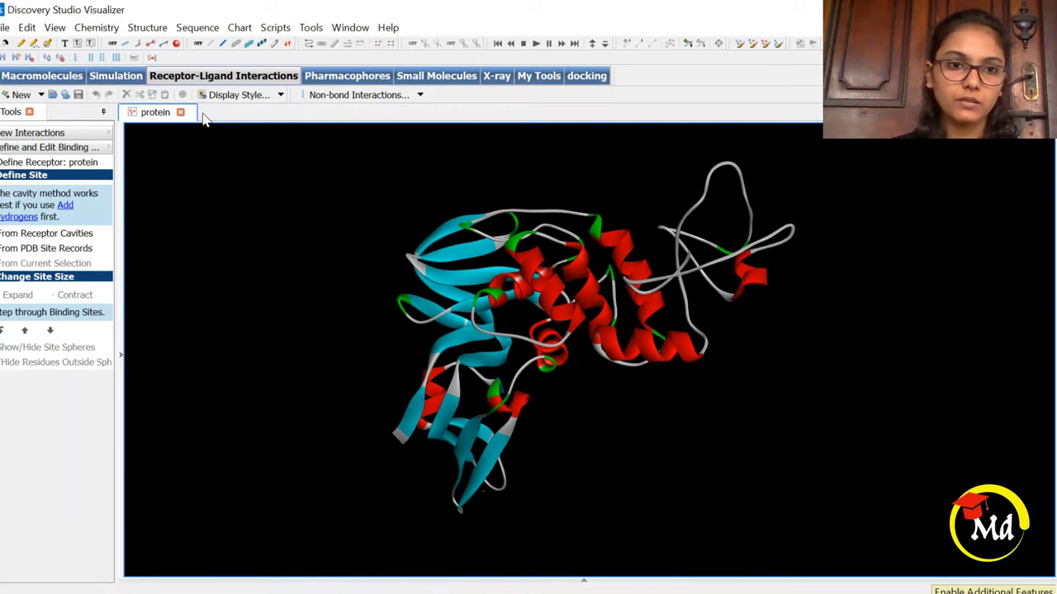
# - Start opening another file and set the file type filter to All Files so the PDBQT files are listed
pyautogui.click(5, 28)
pyautogui.click(24, 69)
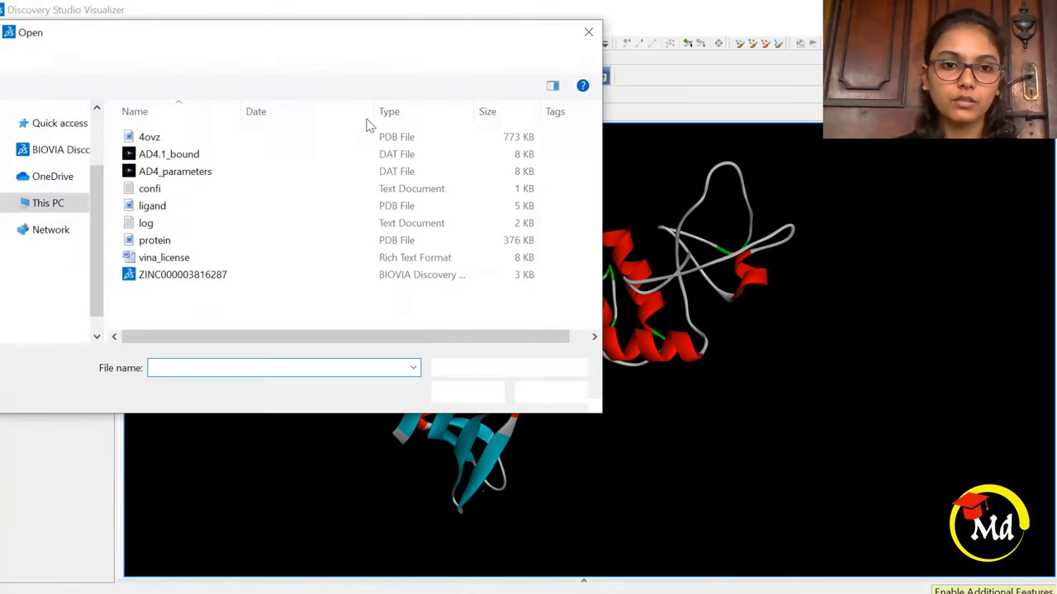
pyautogui.click(510, 373)
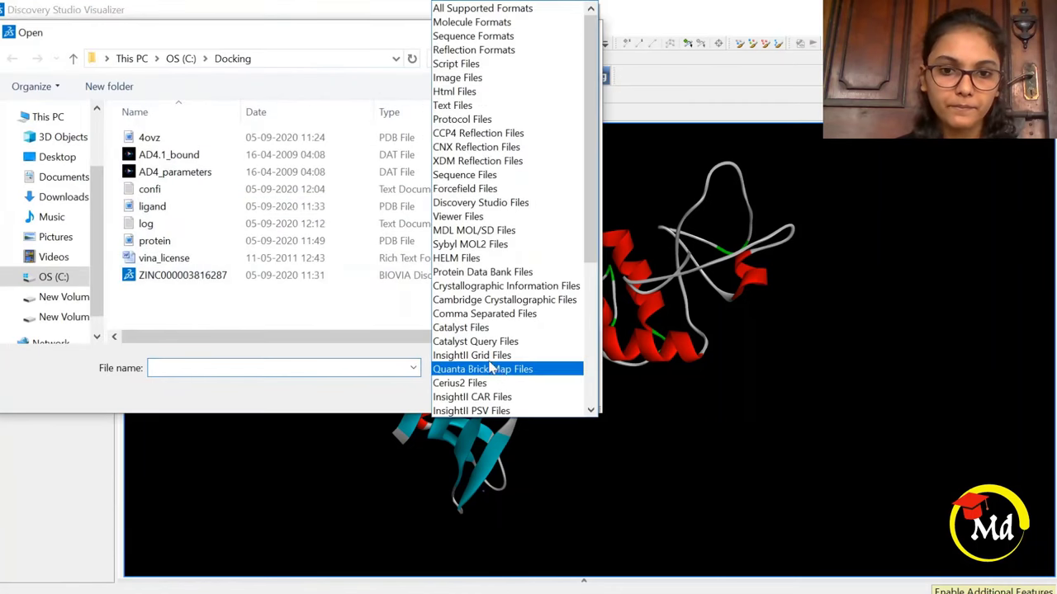
pyautogui.scroll(-6, 512, 330)
pyautogui.click(485, 406)
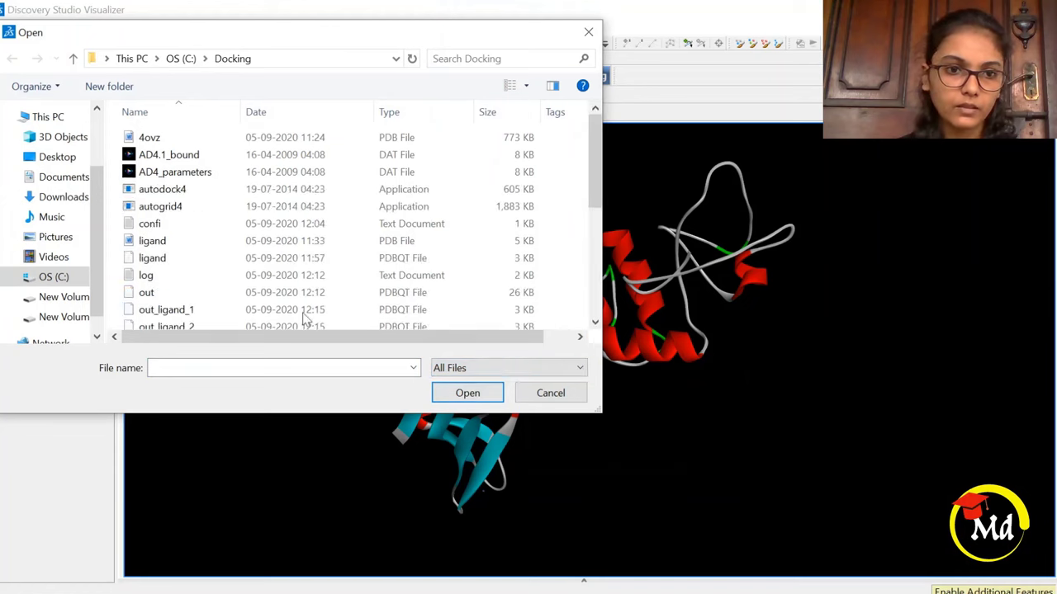
# - Open the out file together with out_ligand_1 through out_ligand_9 from the Docking folder
pyautogui.scroll(-2, 314, 272)
pyautogui.scroll(-1, 276, 221)
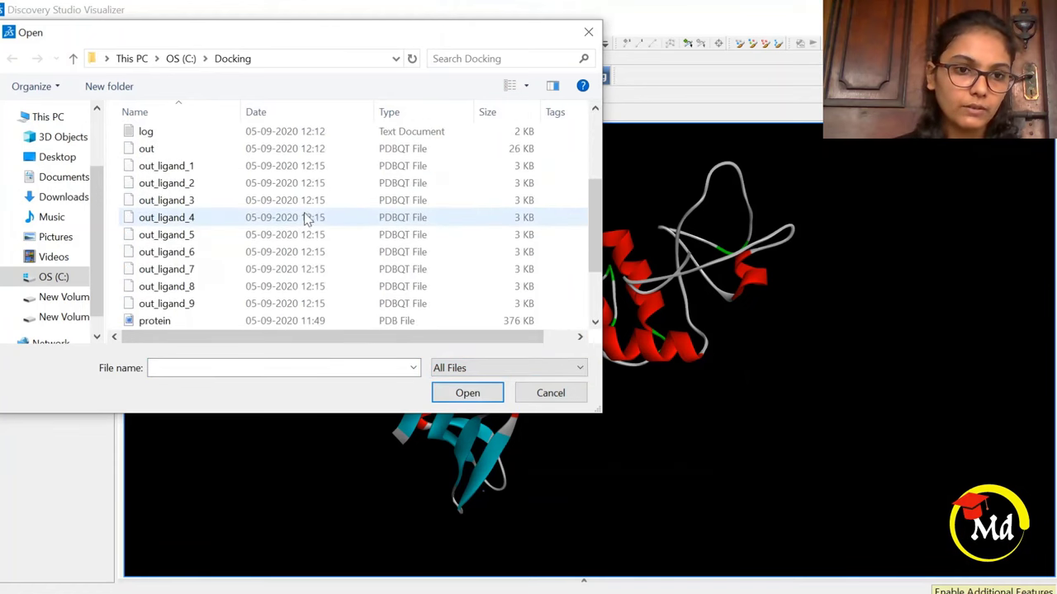
pyautogui.click(259, 165)
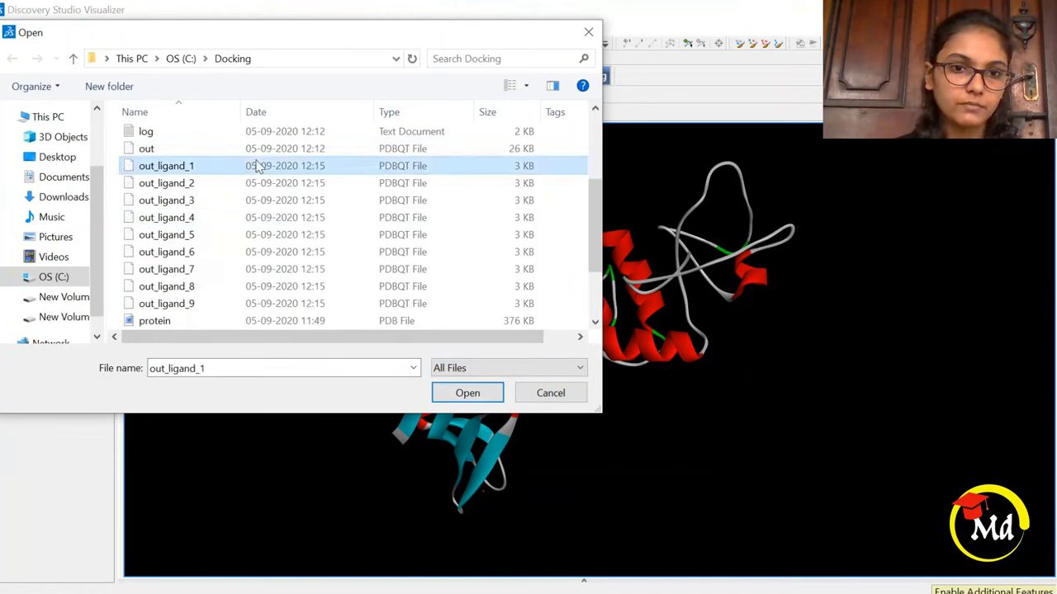
pyautogui.click(237, 148)
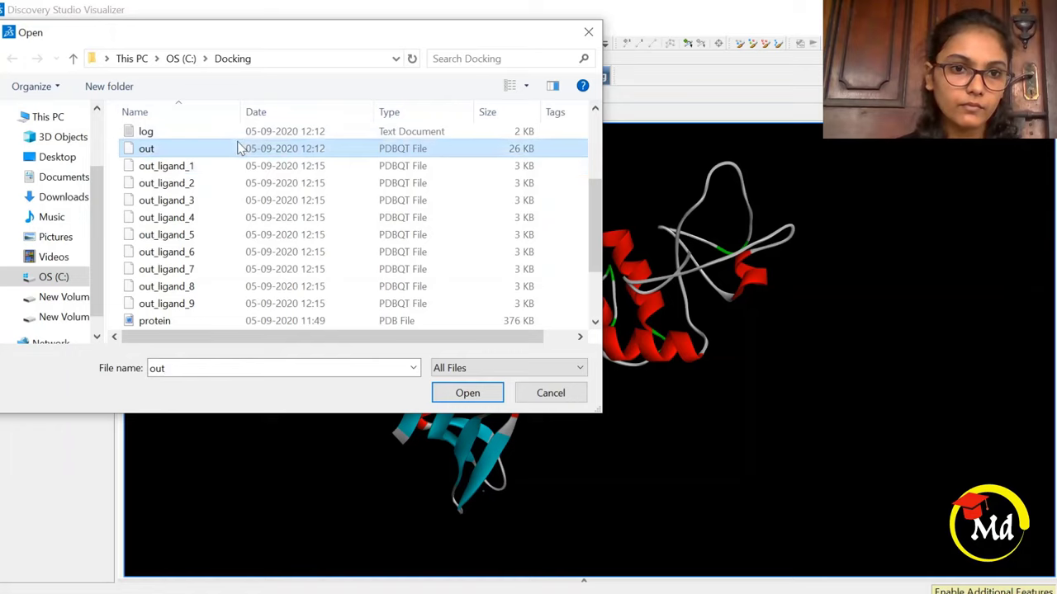
pyautogui.keyDown('shift'); pyautogui.click(190, 304); pyautogui.keyUp('shift')
pyautogui.click(468, 393)
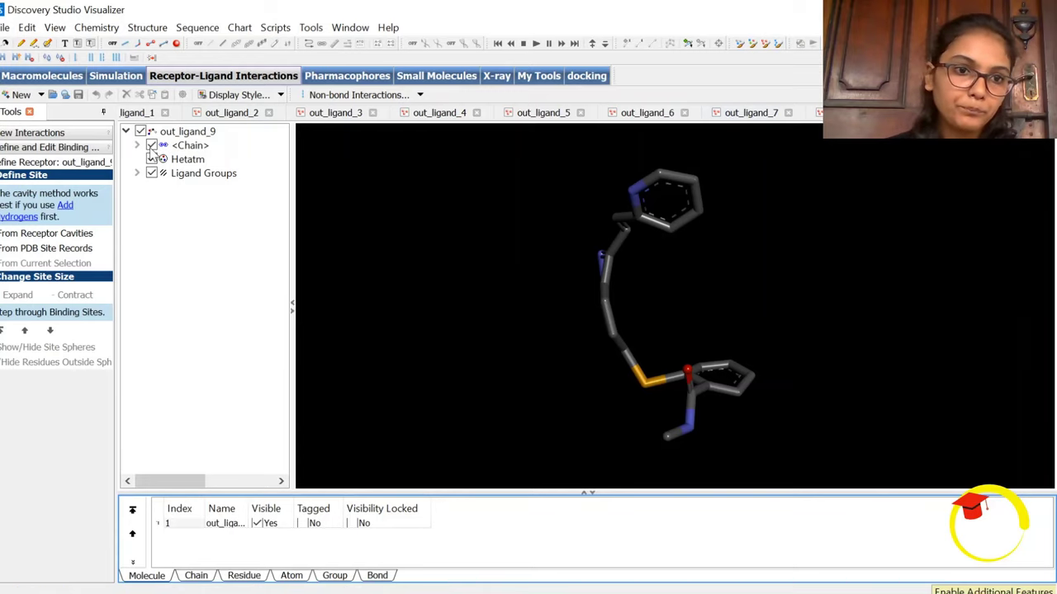
# - Copy the out_ligand_1 structure from its own document
pyautogui.click(142, 113)
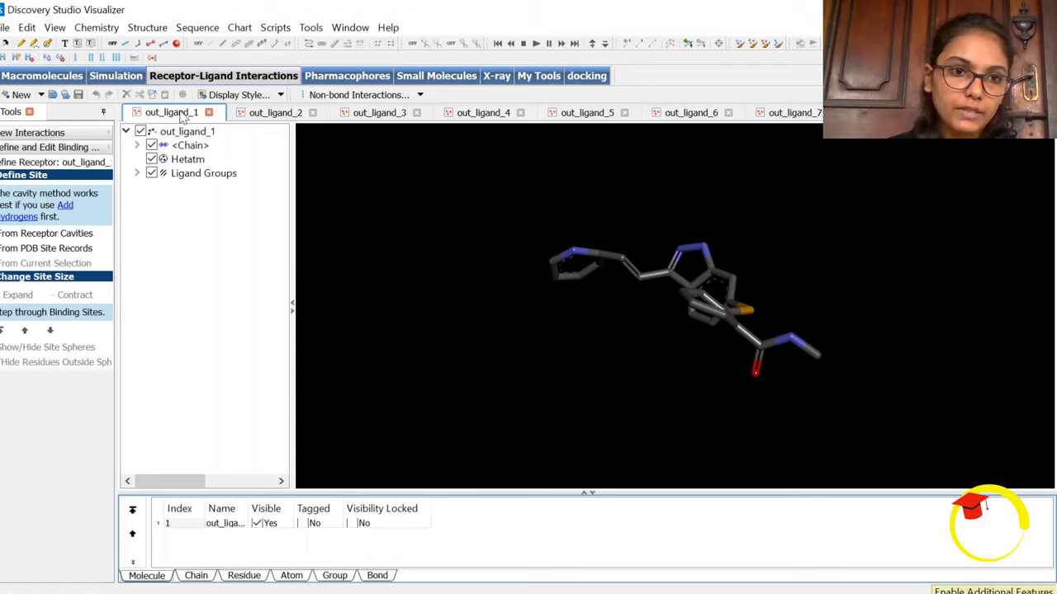
pyautogui.click(234, 212)
pyautogui.rightClick(234, 212)
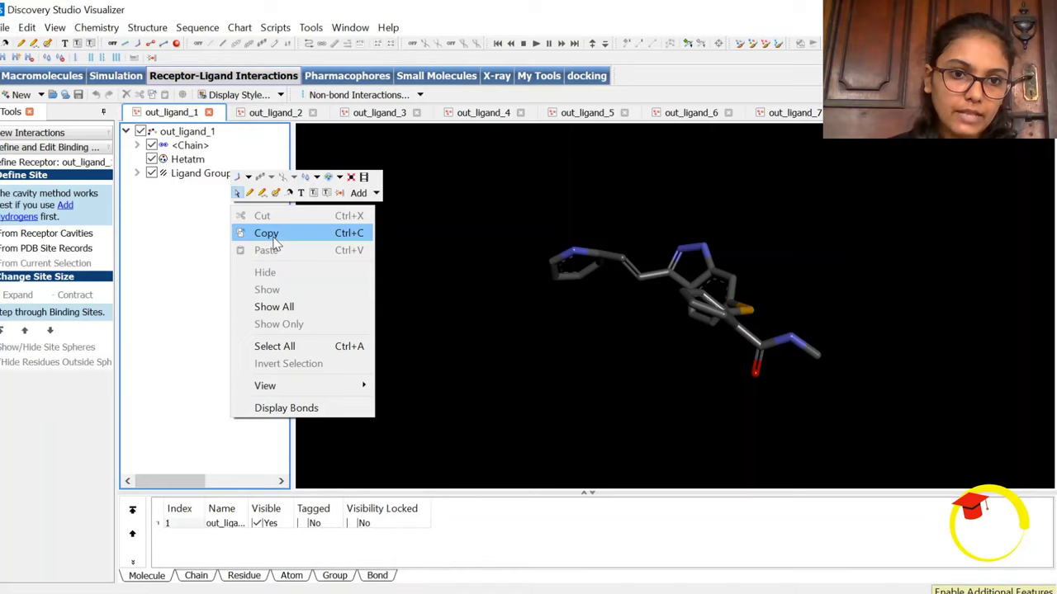
pyautogui.click(177, 246)
pyautogui.rightClick(185, 232)
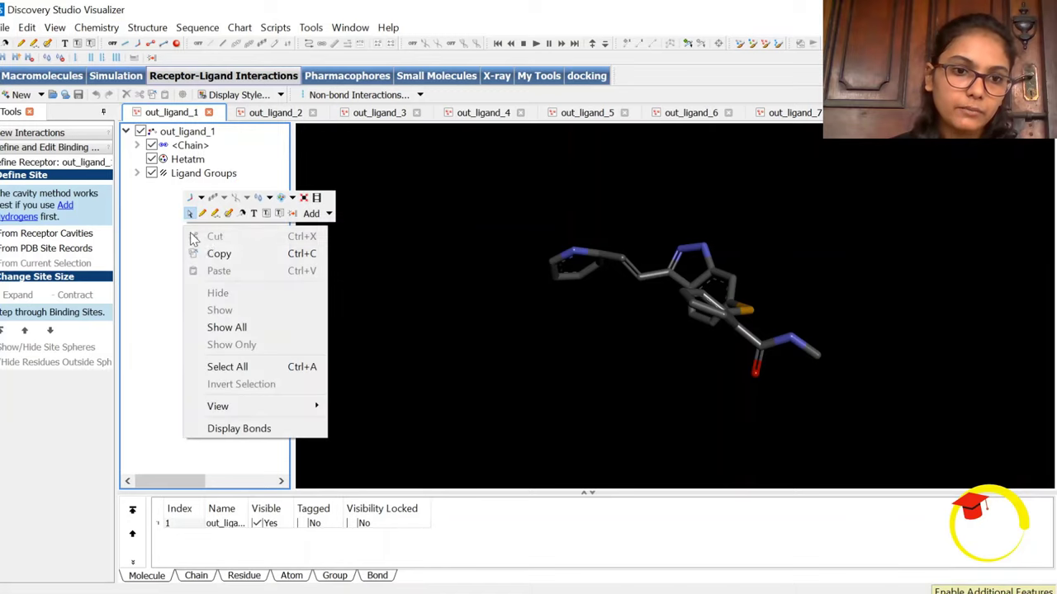
pyautogui.click(221, 255)
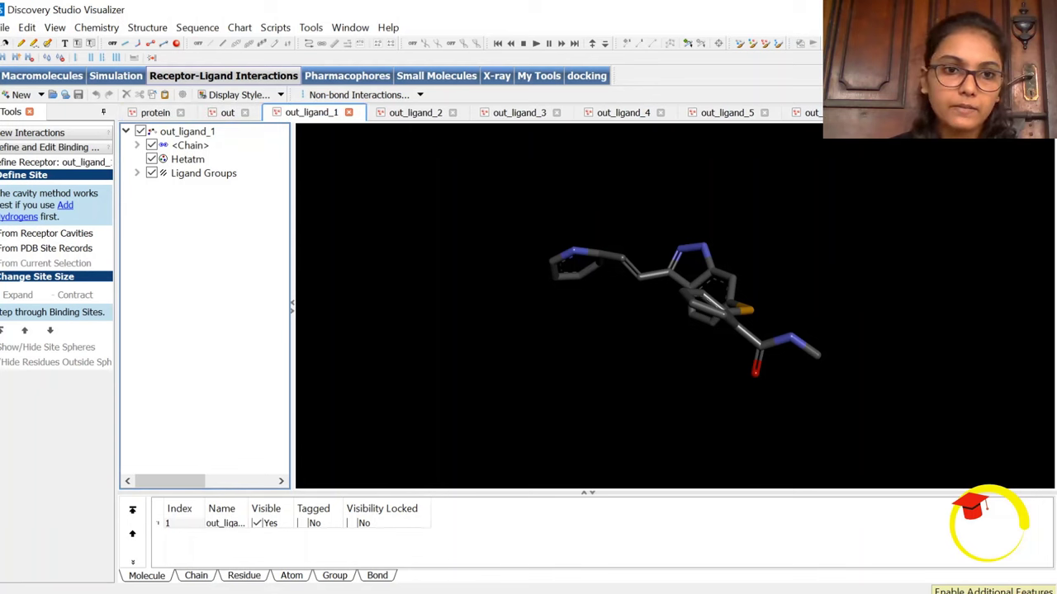
# - Show the hierarchy in the protein document and paste the copied out_ligand_1 into it
pyautogui.click(156, 112)
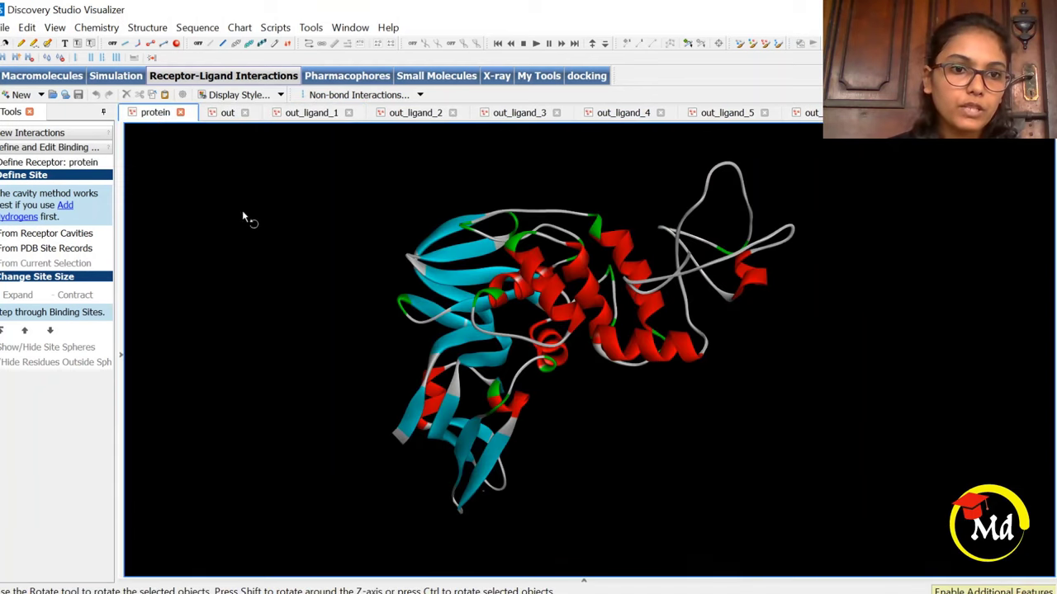
pyautogui.click(55, 28)
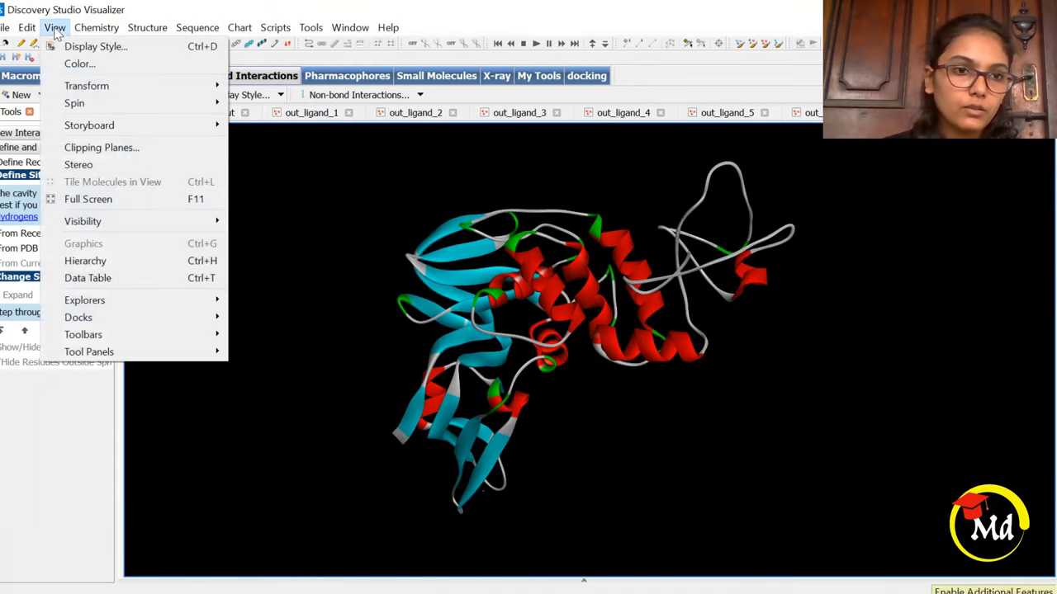
pyautogui.click(137, 260)
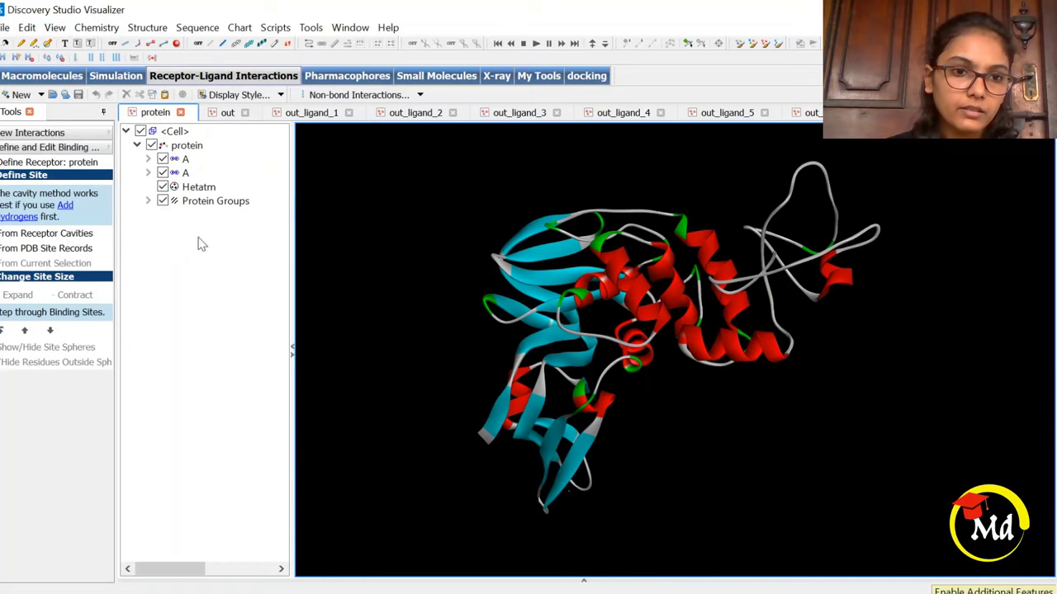
pyautogui.rightClick(184, 226)
pyautogui.click(221, 309)
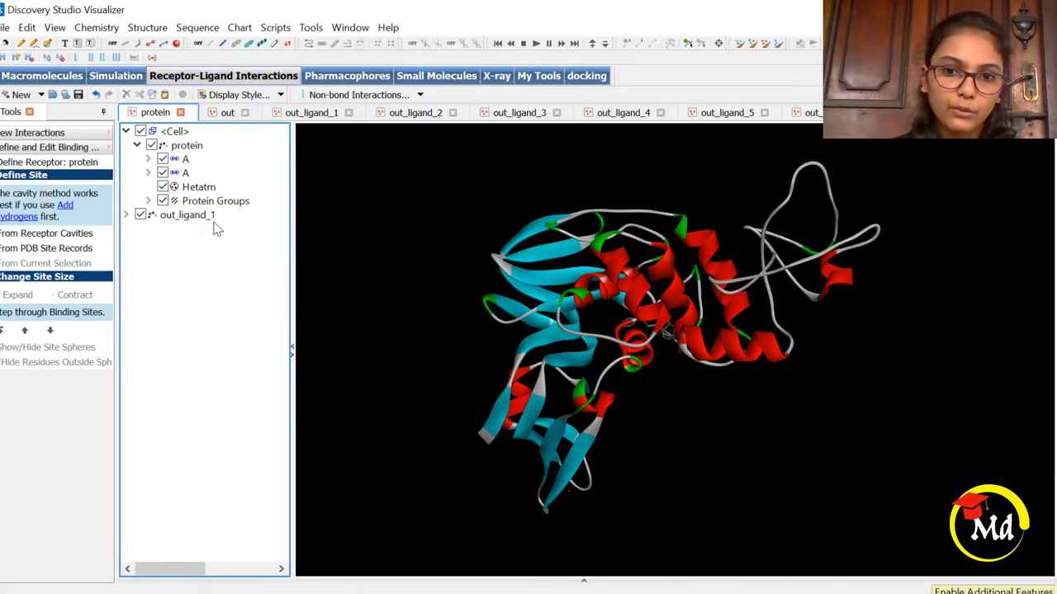
# - Copy out_ligand_2 into the protein document's hierarchy and close the out_ligand_1 and out_ligand_2 documents
pyautogui.click(415, 112)
pyautogui.rightClick(266, 225)
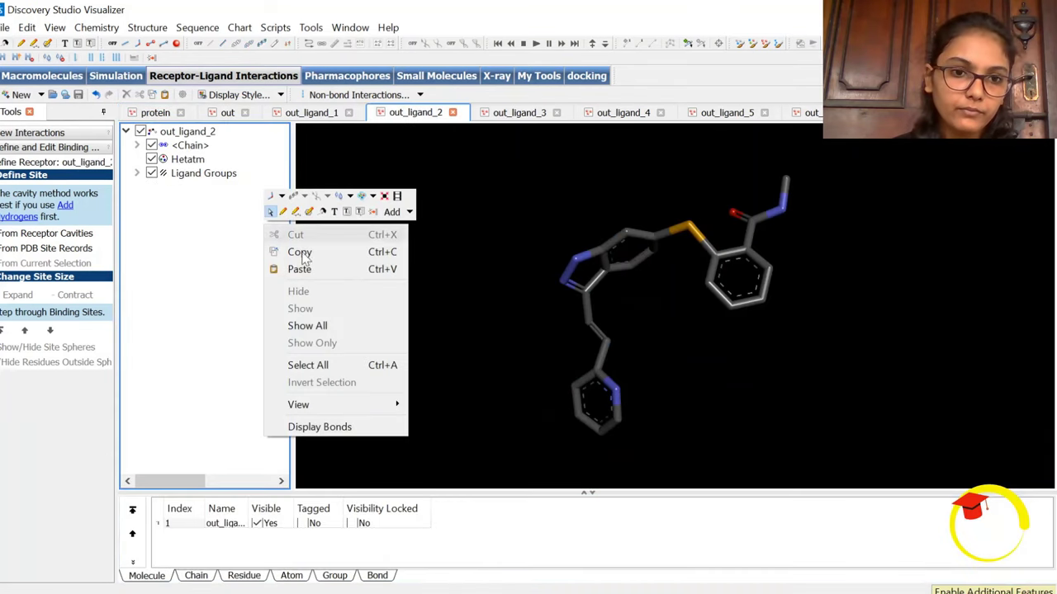
pyautogui.click(318, 253)
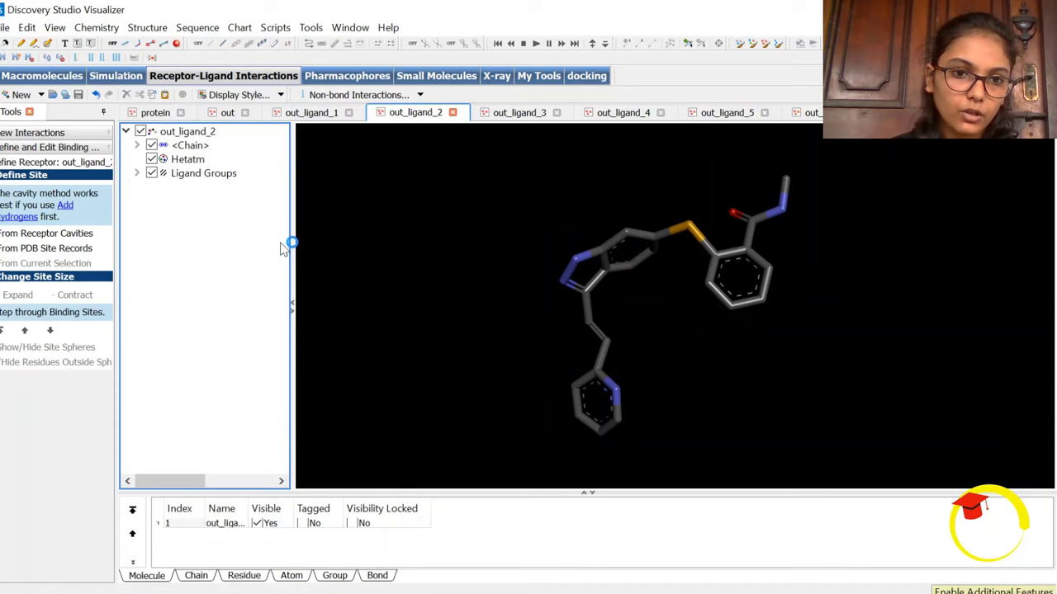
pyautogui.click(159, 113)
pyautogui.rightClick(185, 238)
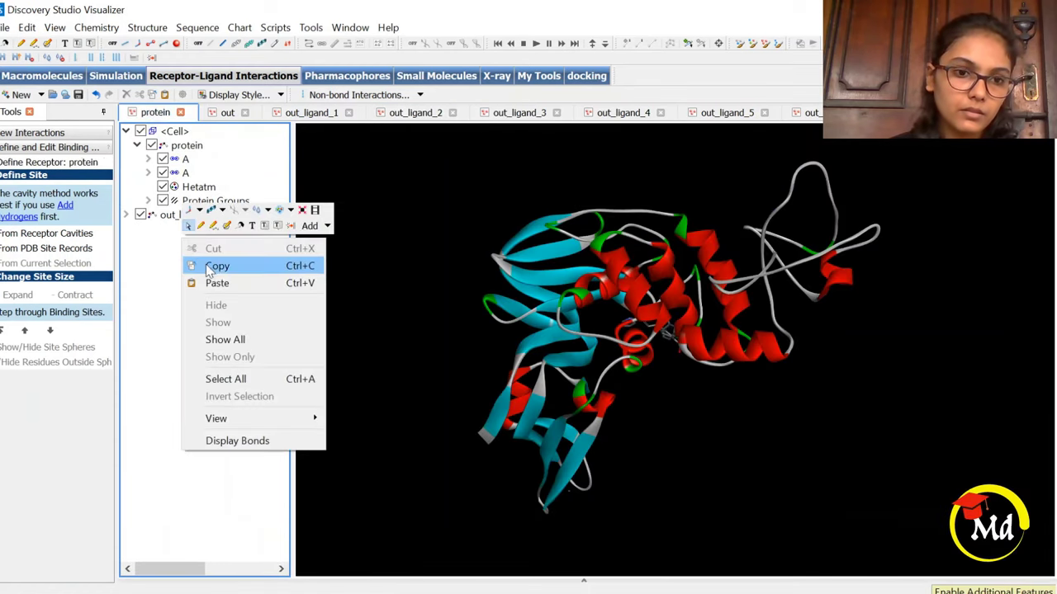
pyautogui.click(216, 284)
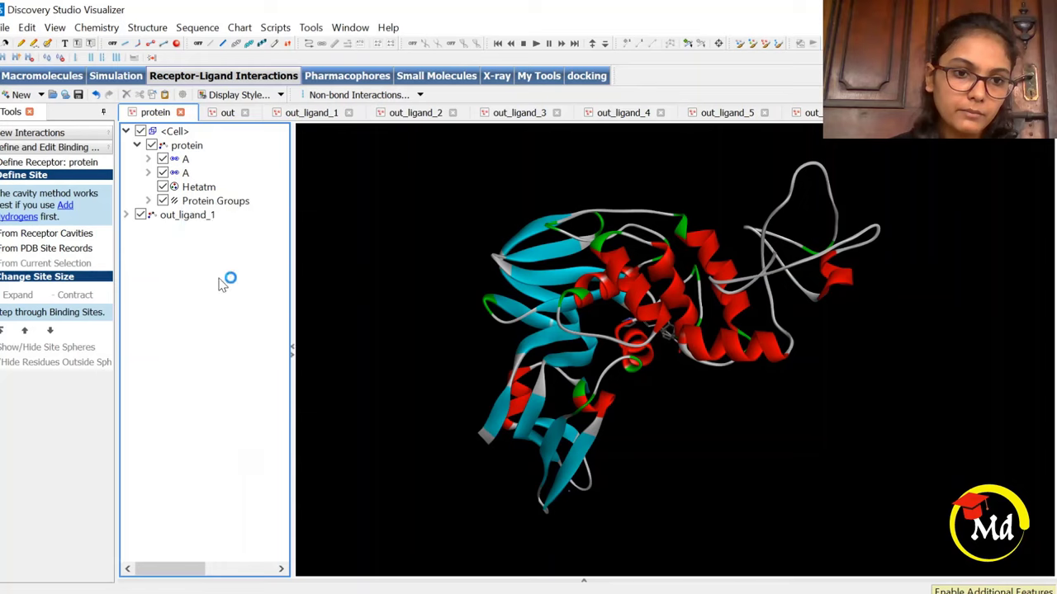
pyautogui.click(348, 112)
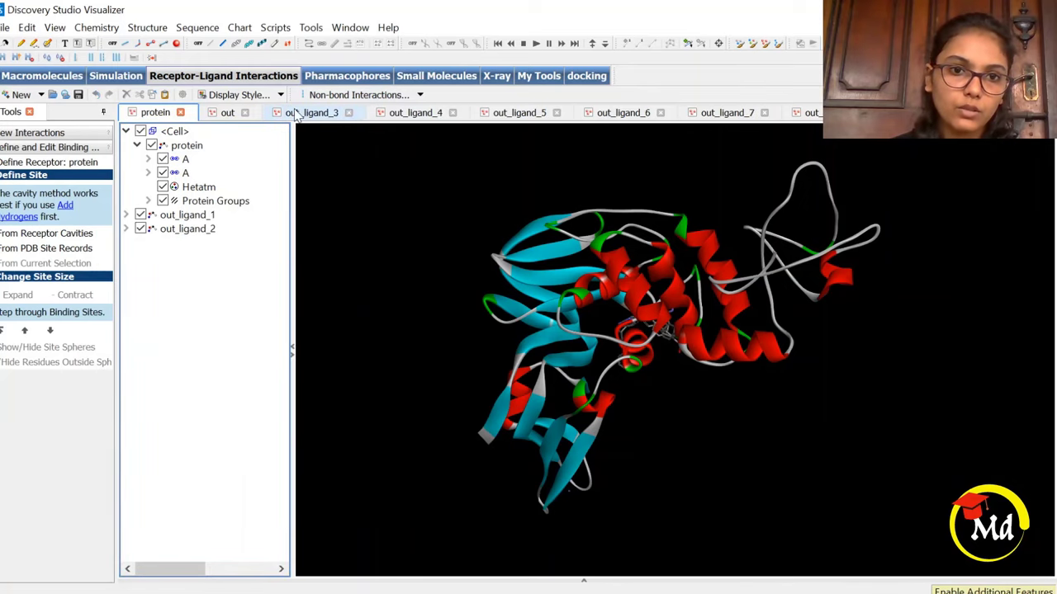
# - Copy out_ligand_3 into the protein document's hierarchy and close the out_ligand_3 document
pyautogui.click(310, 113)
pyautogui.rightClick(199, 183)
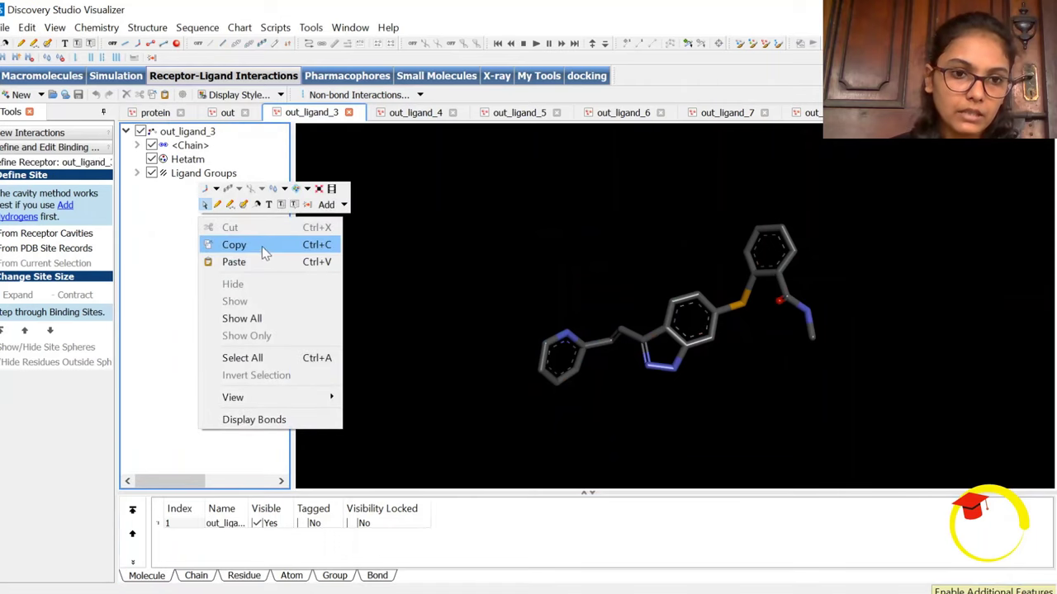
pyautogui.click(261, 246)
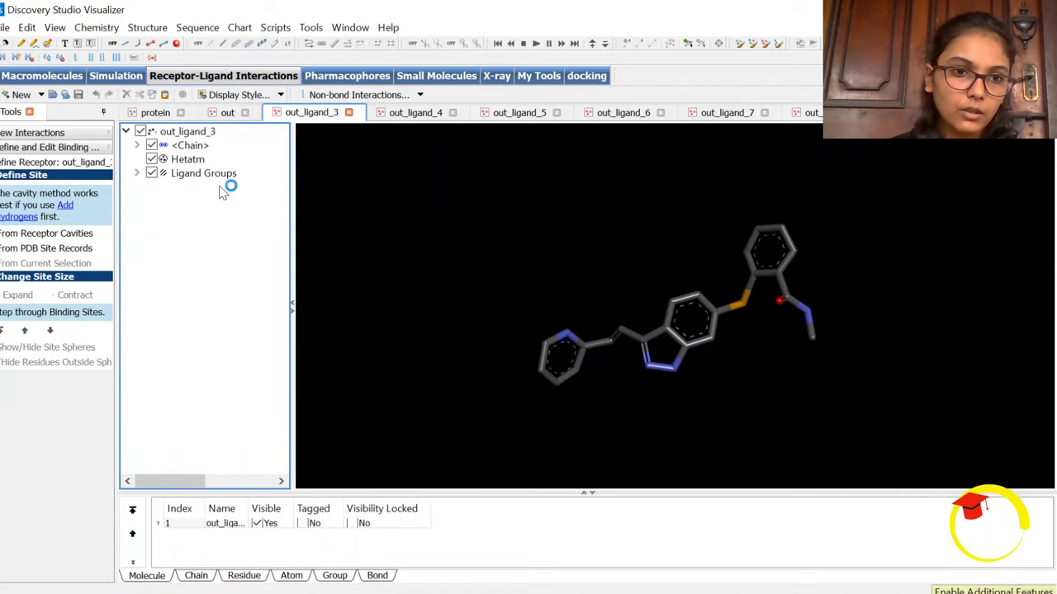
pyautogui.click(155, 113)
pyautogui.rightClick(193, 261)
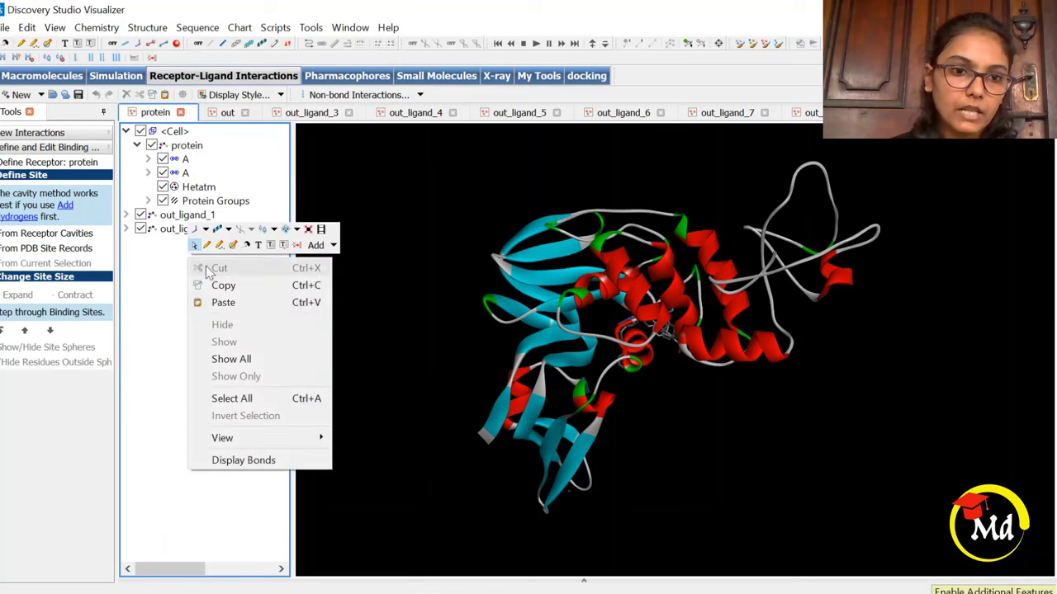
pyautogui.click(240, 302)
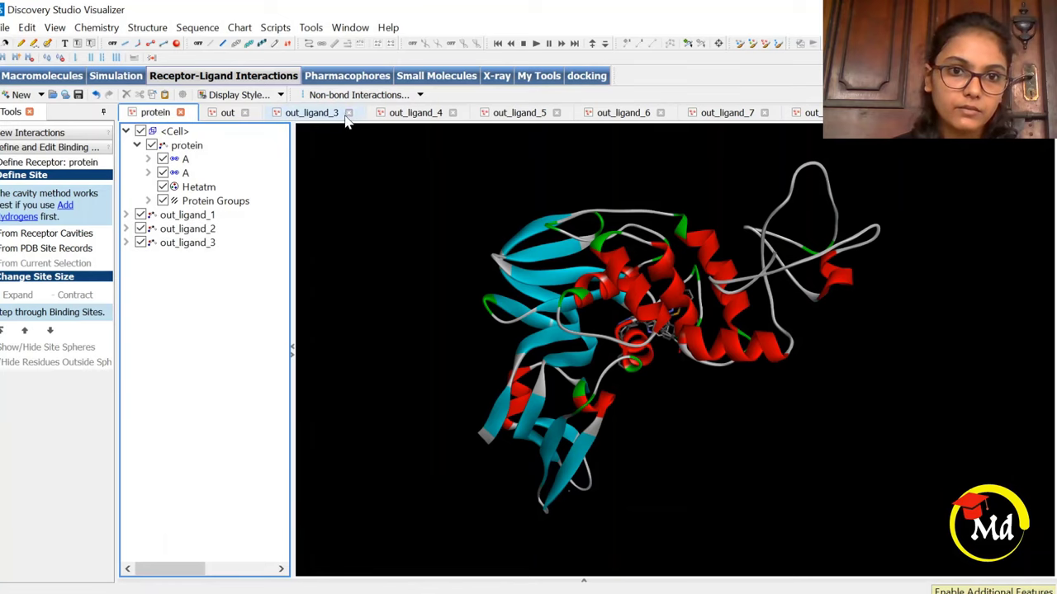
pyautogui.click(349, 114)
# - Copy out_ligand_4 into the protein document's hierarchy and close the out_ligand_4 document
pyautogui.click(312, 114)
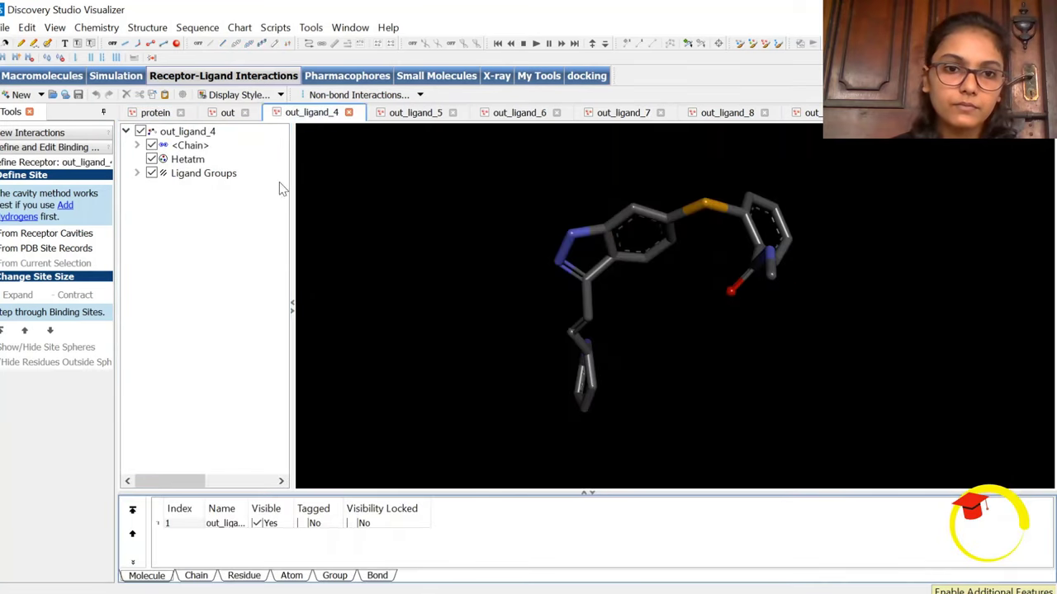
pyautogui.rightClick(265, 128)
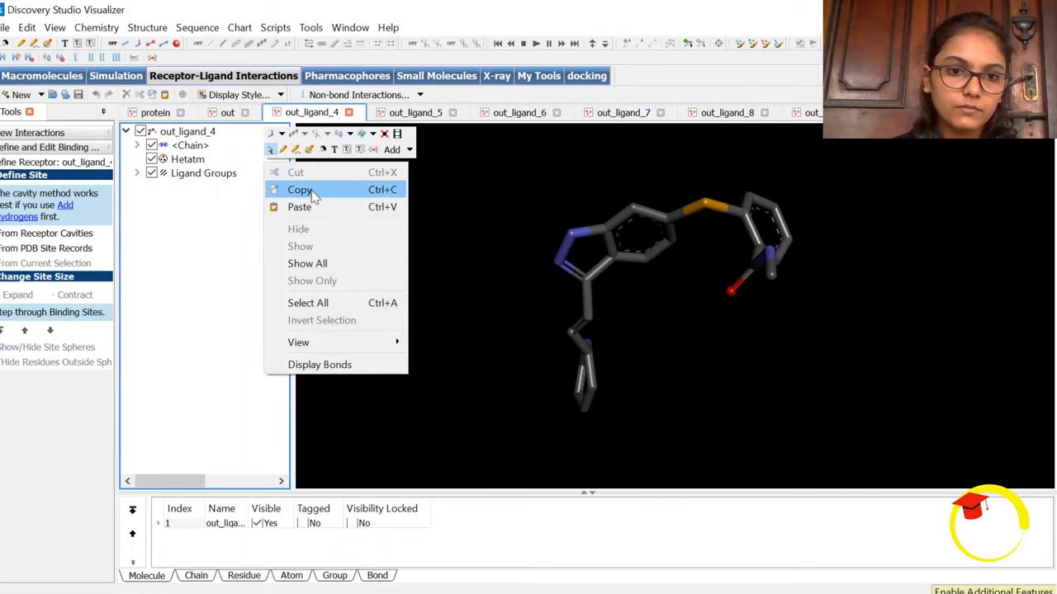
pyautogui.click(310, 189)
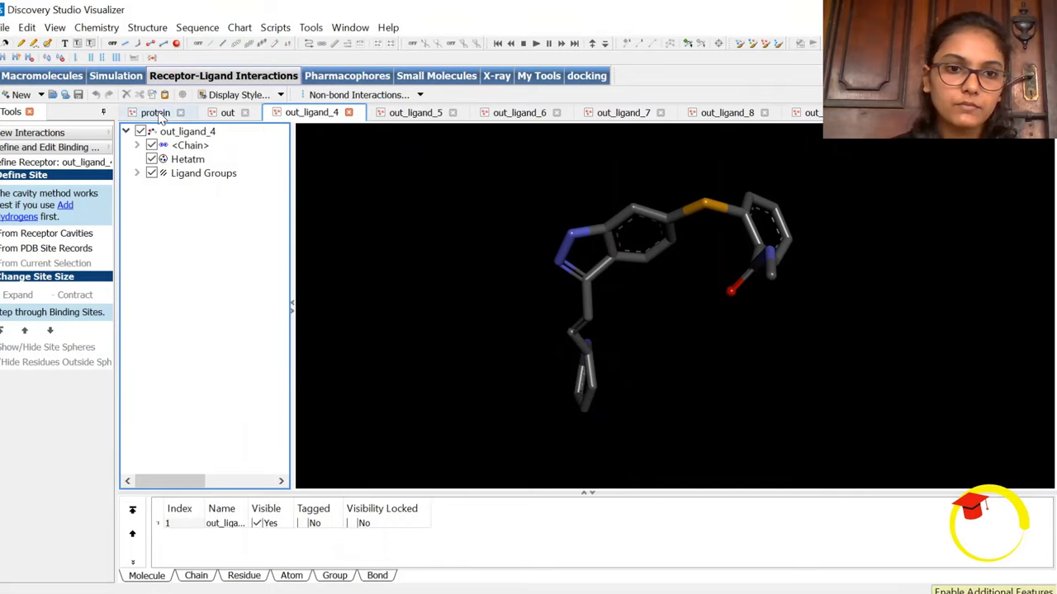
pyautogui.click(157, 114)
pyautogui.rightClick(178, 314)
pyautogui.click(225, 361)
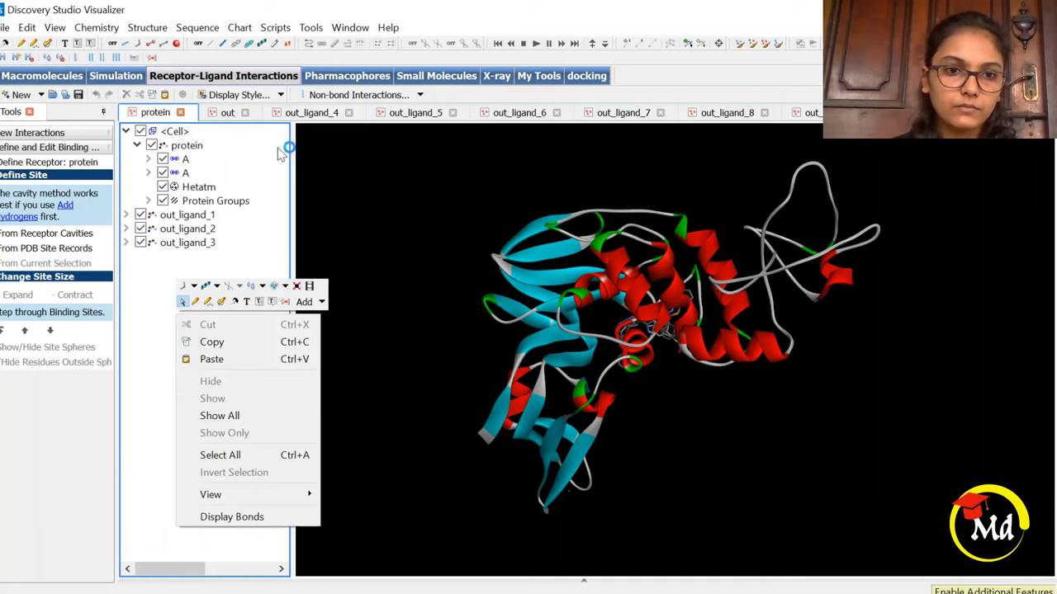
pyautogui.click(310, 114)
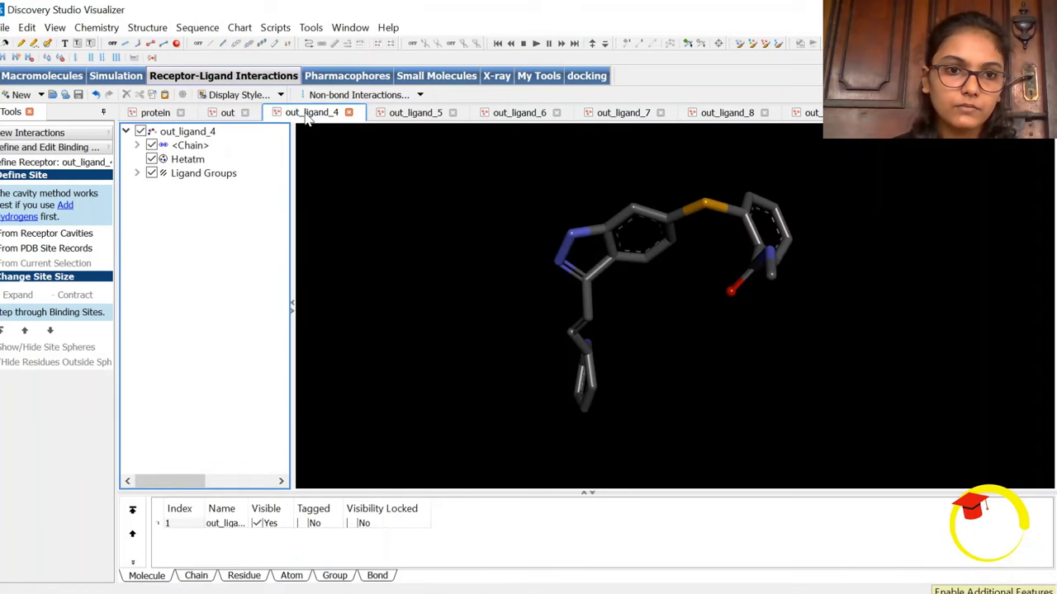
pyautogui.click(165, 116)
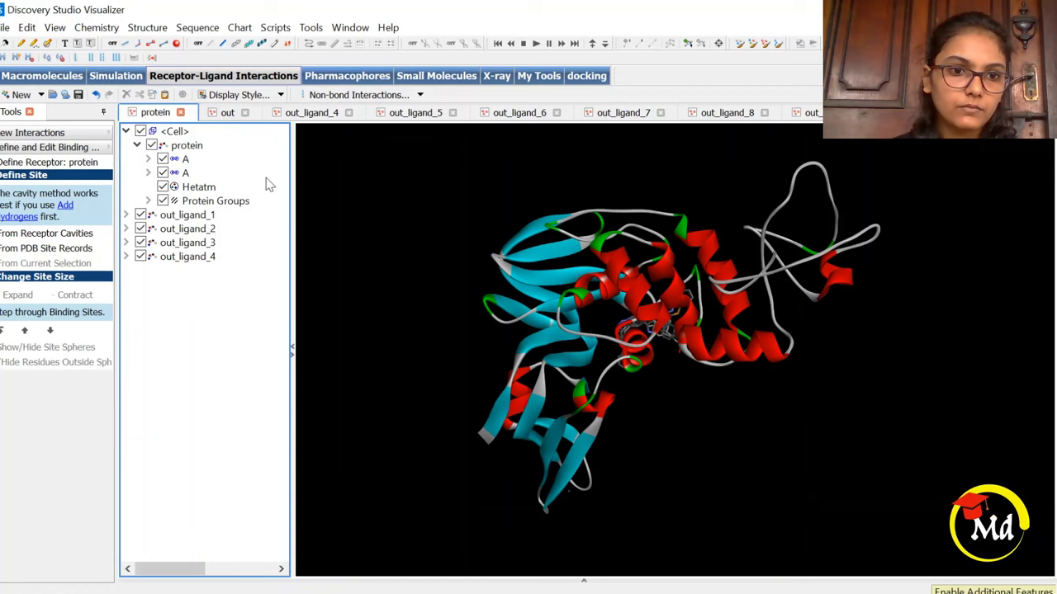
pyautogui.click(349, 112)
# - Copy out_ligand_5 into the protein document's hierarchy and close the out_ligand_5 document
pyautogui.click(311, 114)
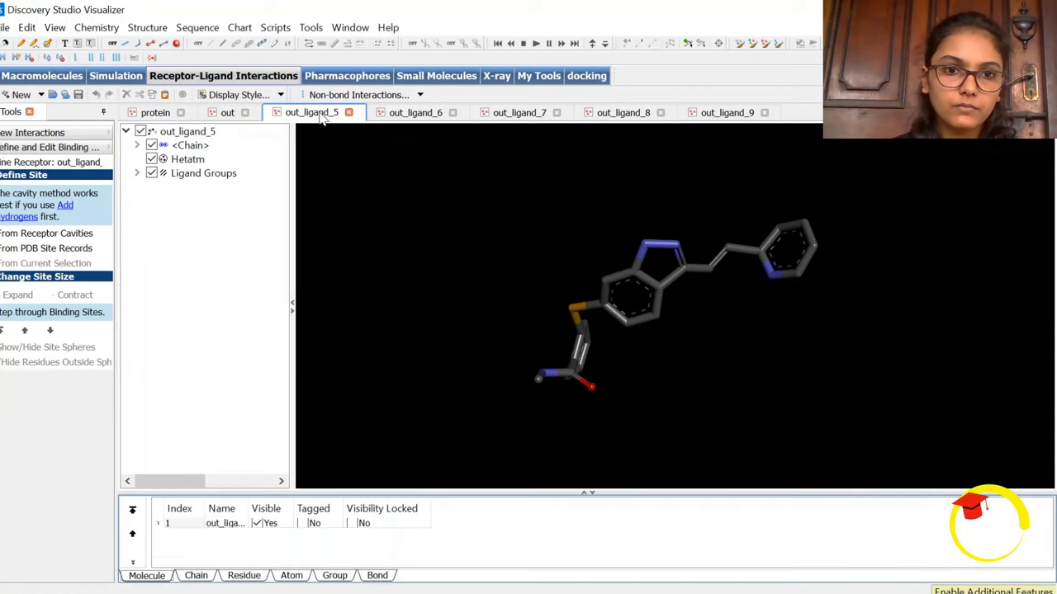
pyautogui.rightClick(233, 191)
pyautogui.click(266, 228)
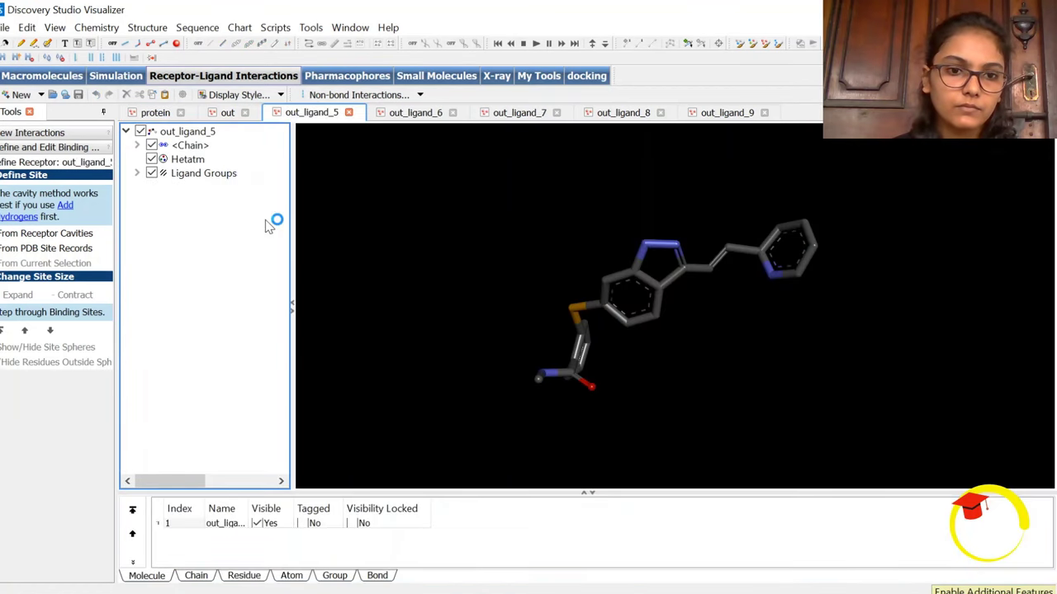
pyautogui.click(155, 112)
pyautogui.rightClick(189, 297)
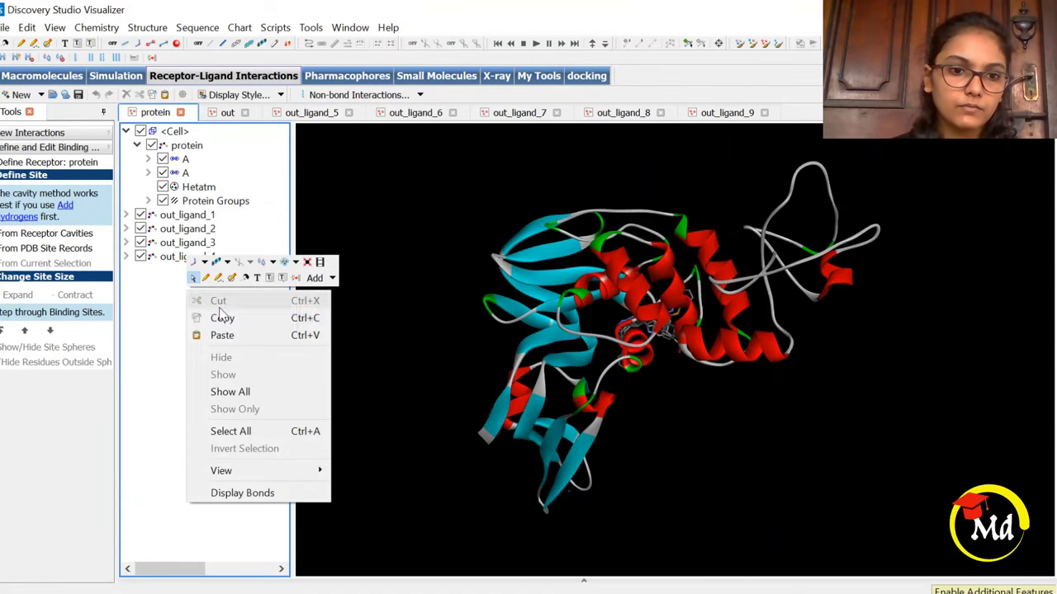
pyautogui.click(236, 335)
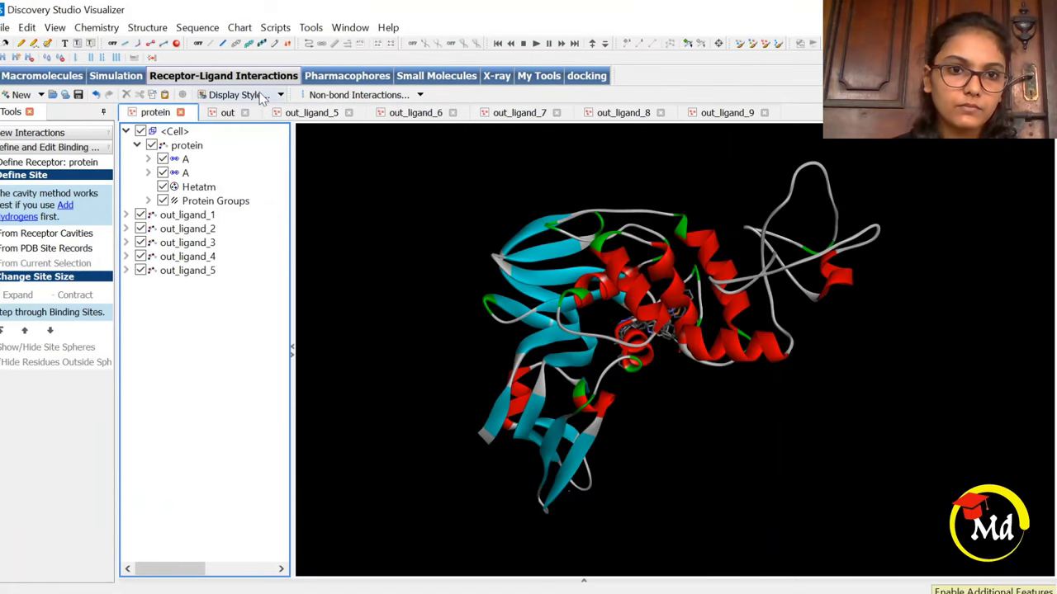
pyautogui.click(349, 112)
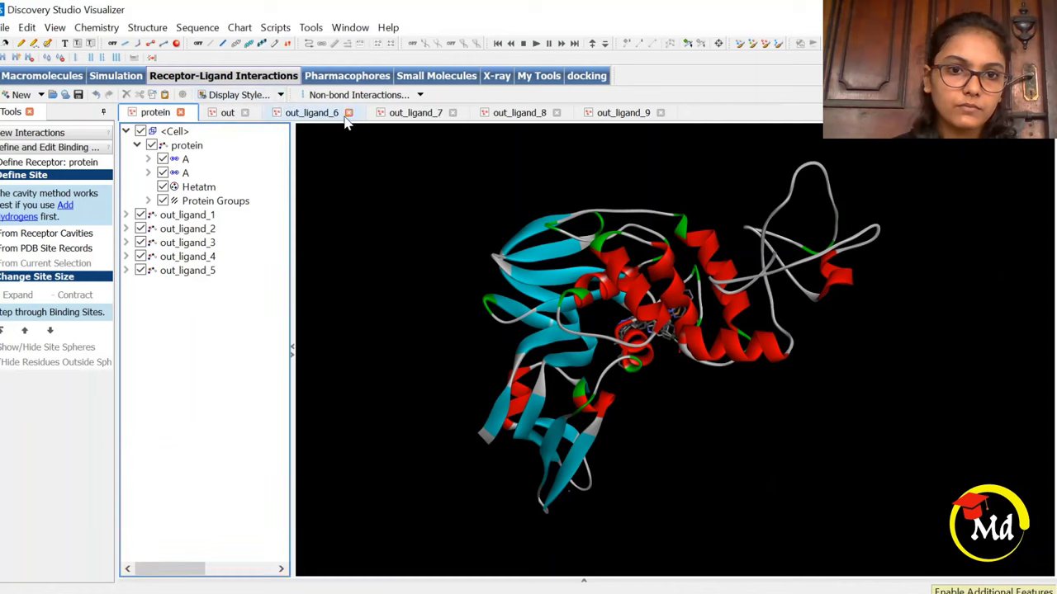
# - Copy out_ligand_6 into the protein document's hierarchy and close the out_ligand_6 document
pyautogui.click(322, 114)
pyautogui.rightClick(241, 212)
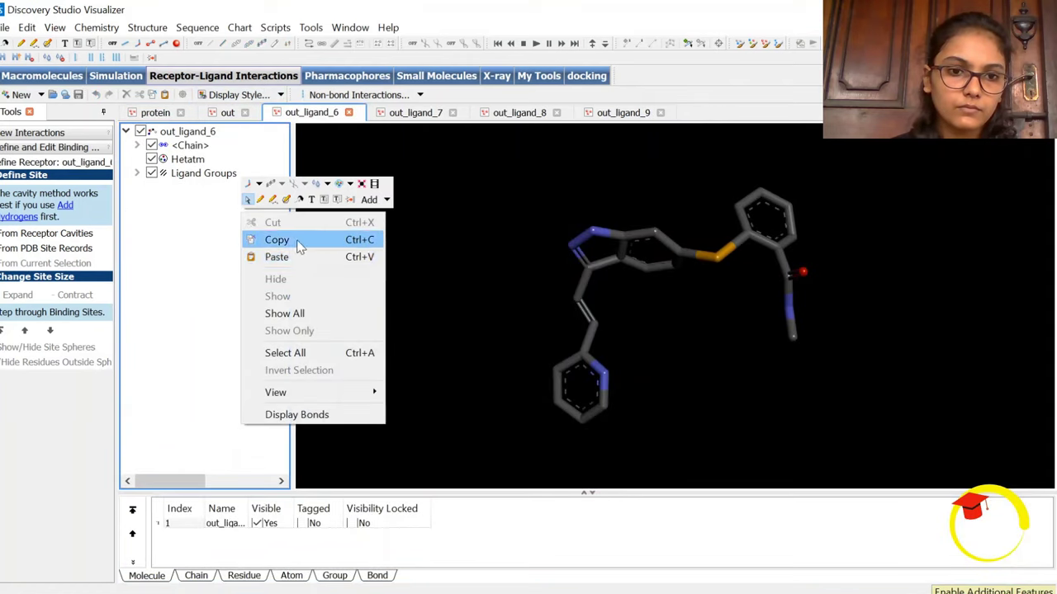
pyautogui.click(272, 238)
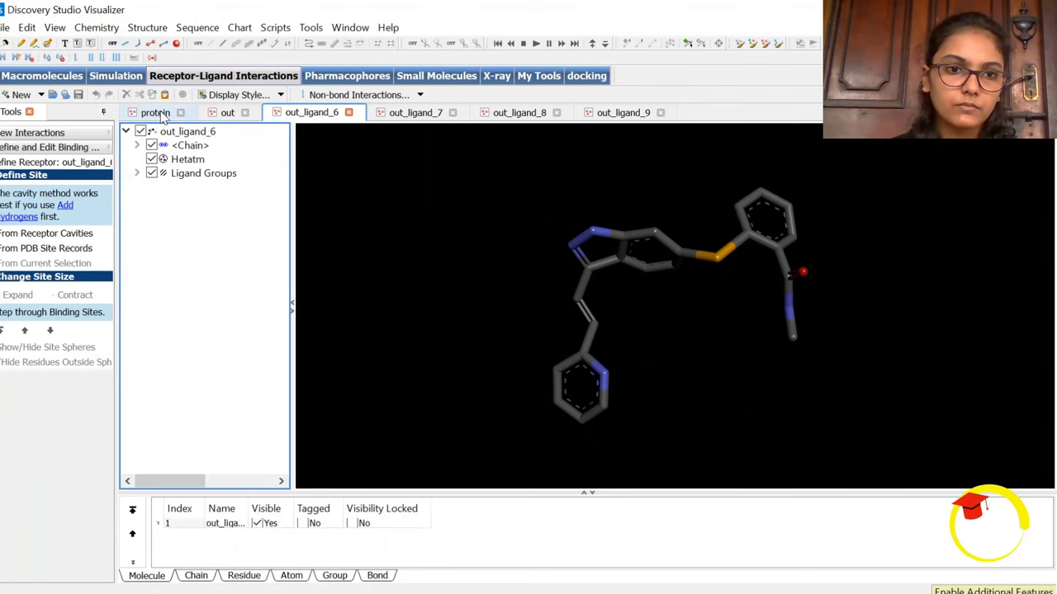
pyautogui.click(162, 115)
pyautogui.rightClick(189, 361)
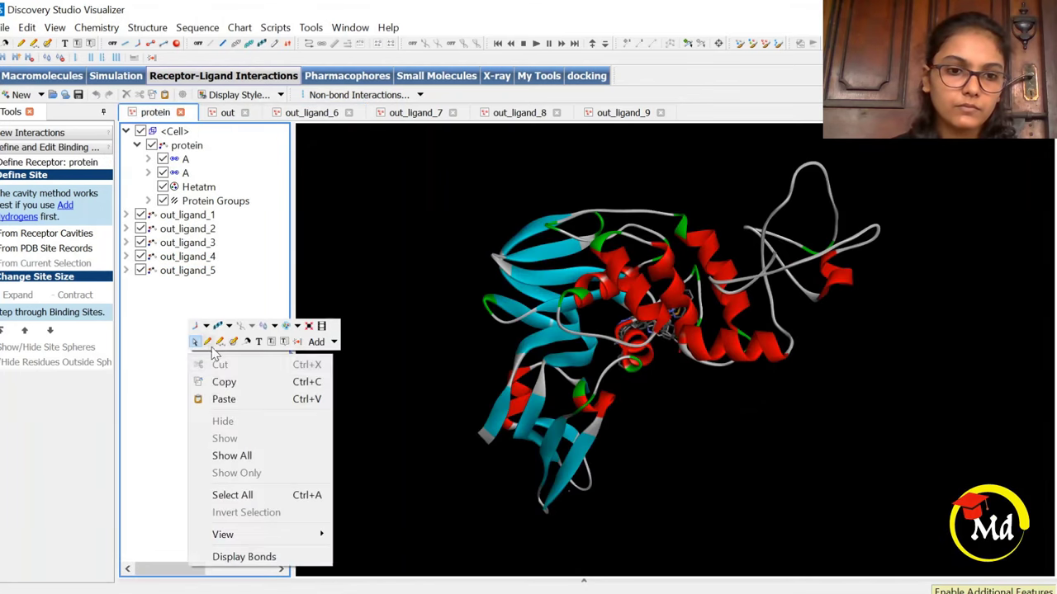
pyautogui.click(228, 397)
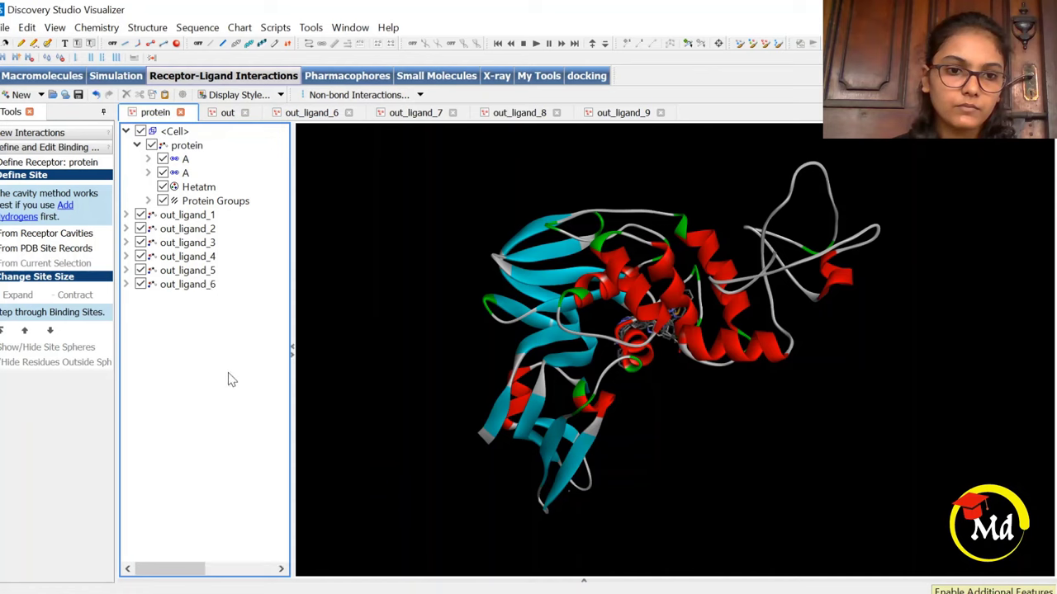
pyautogui.click(348, 113)
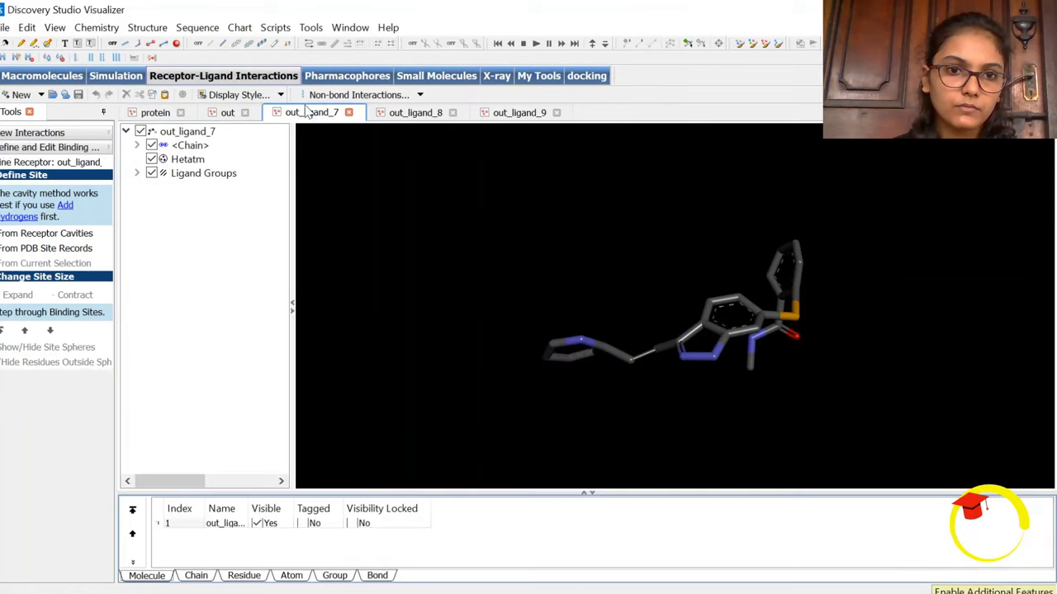
# - Copy out_ligand_7 from its own document into the protein document's hierarchy
pyautogui.rightClick(214, 235)
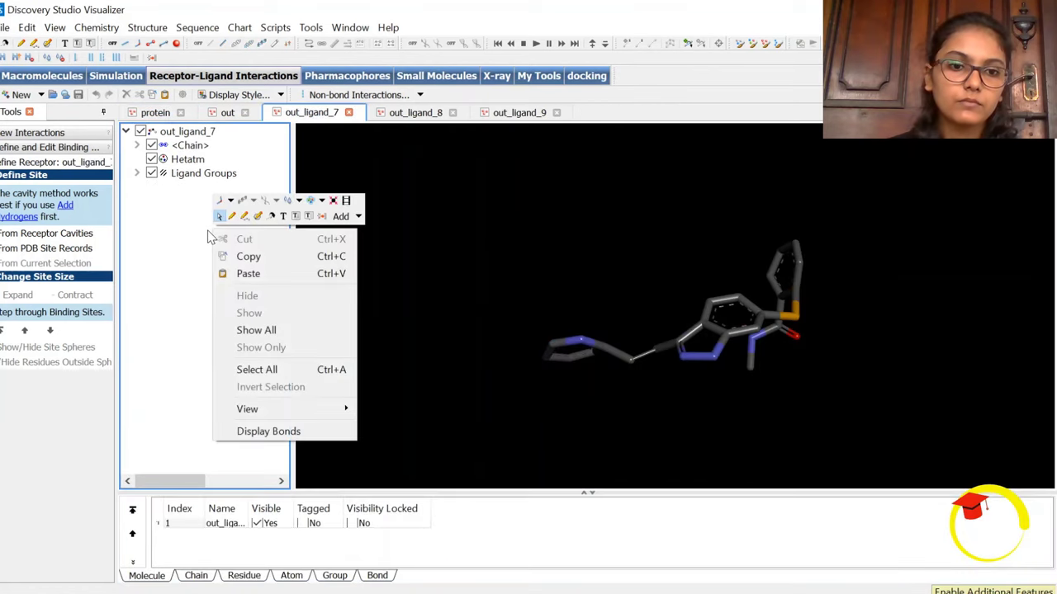
pyautogui.click(271, 256)
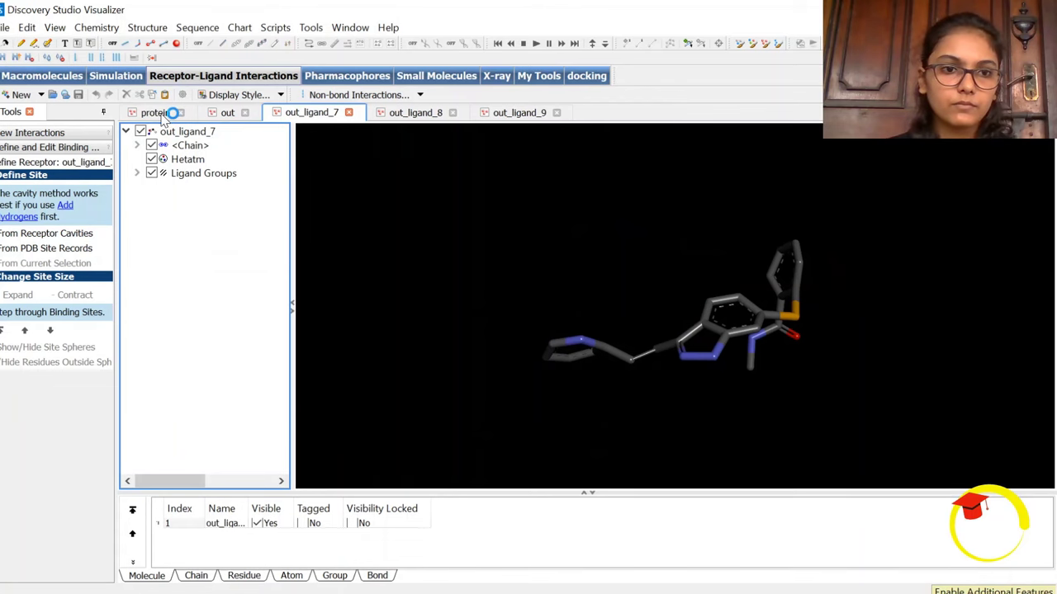
pyautogui.click(165, 114)
pyautogui.rightClick(180, 302)
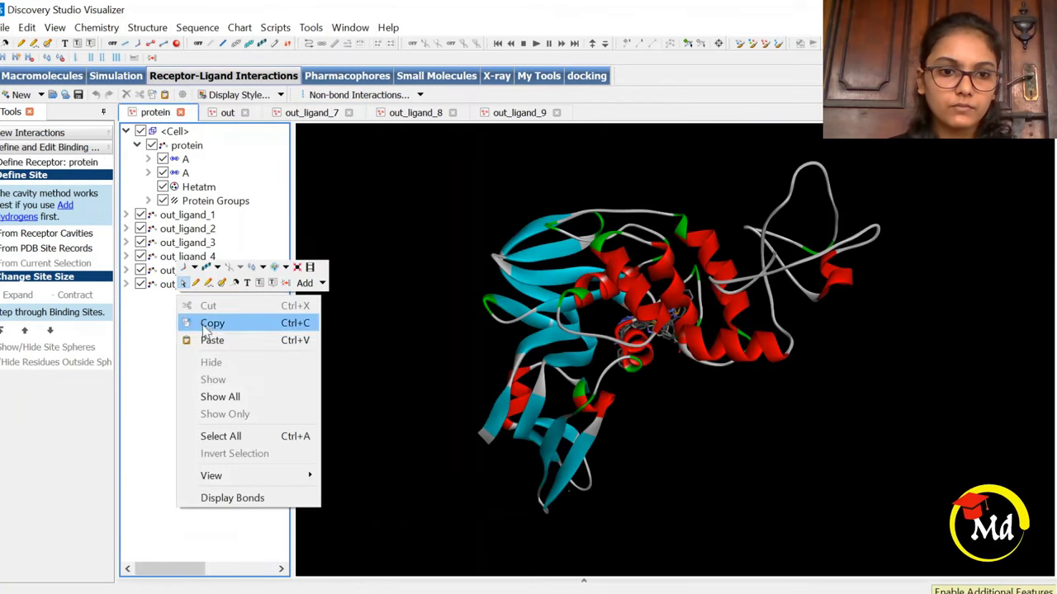
pyautogui.click(208, 339)
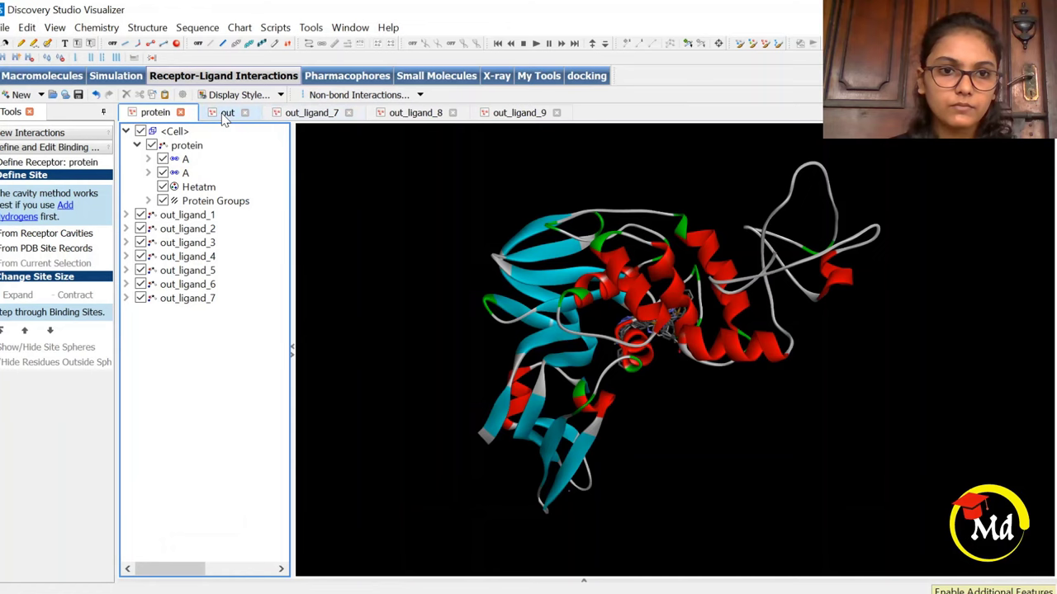
# - Copy out_ligand_8 from its own document into the protein document's hierarchy
pyautogui.click(404, 113)
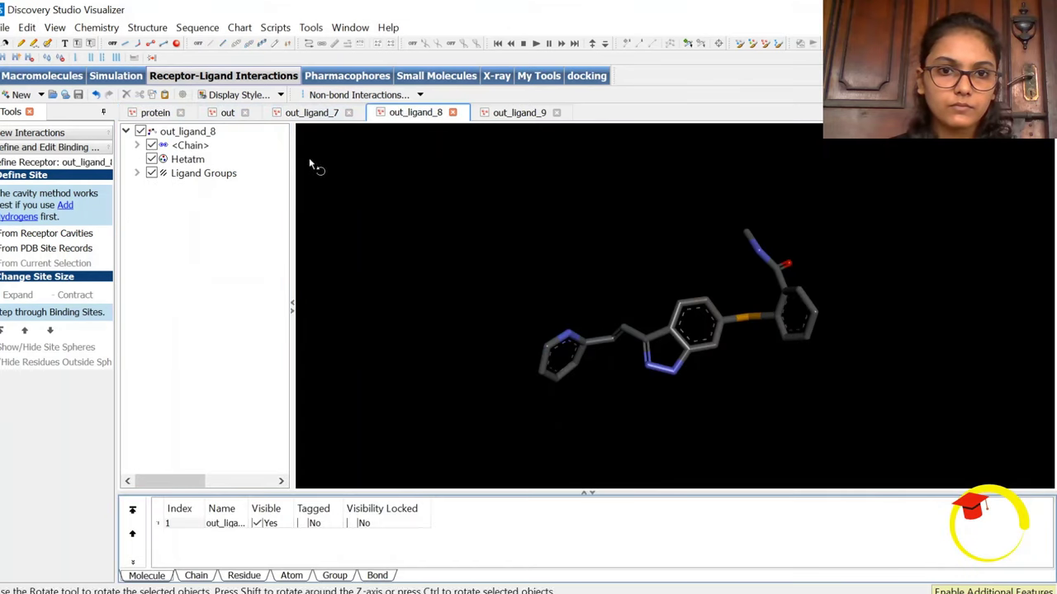
pyautogui.rightClick(188, 204)
pyautogui.click(221, 224)
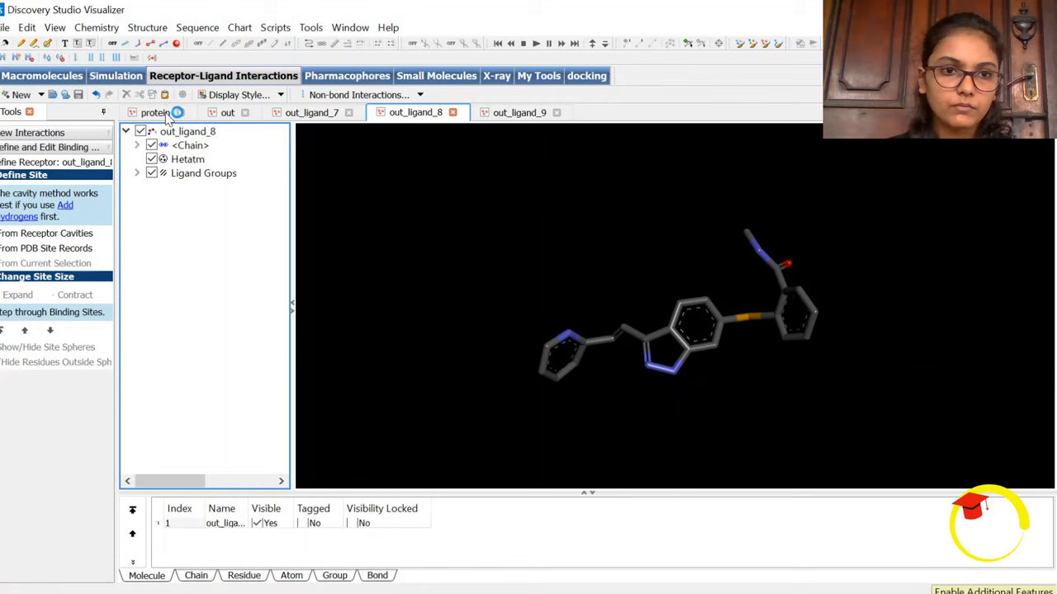
pyautogui.click(168, 116)
pyautogui.rightClick(213, 373)
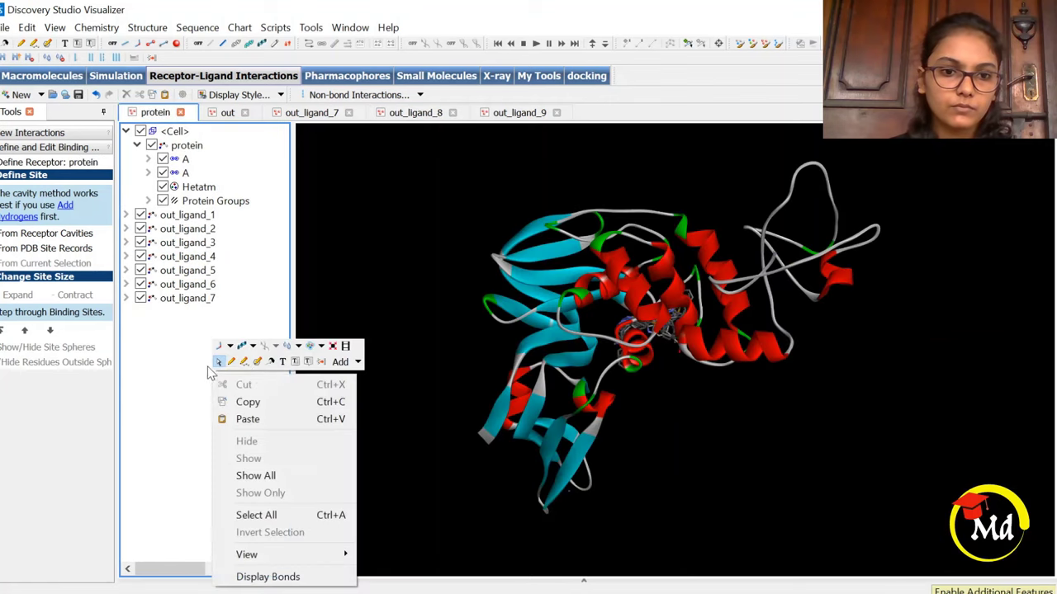
pyautogui.click(248, 419)
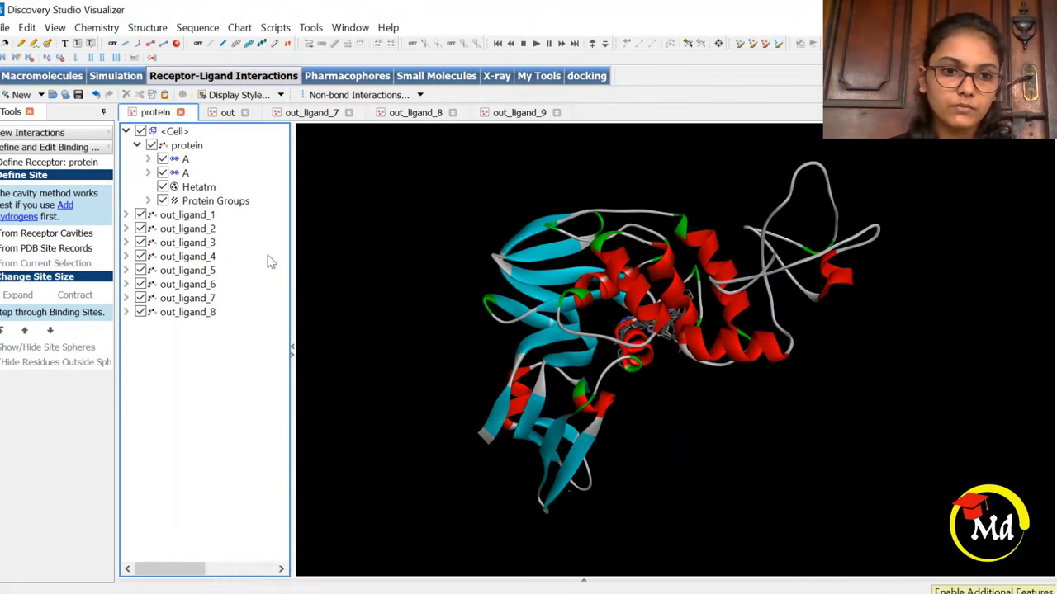
# - Copy out_ligand_9 from its own document into the protein document's hierarchy
pyautogui.click(516, 113)
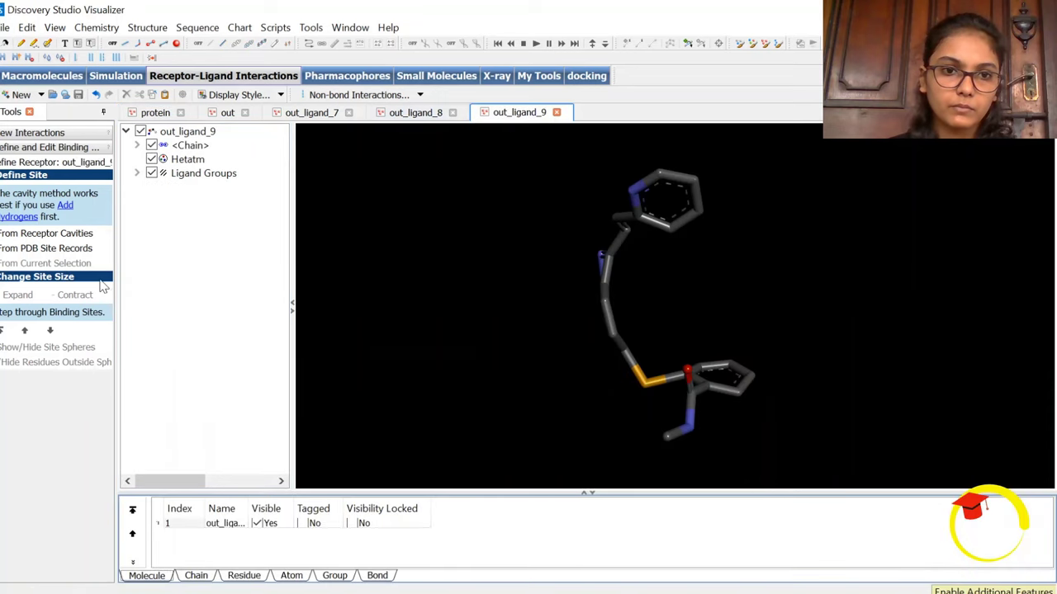
pyautogui.rightClick(193, 227)
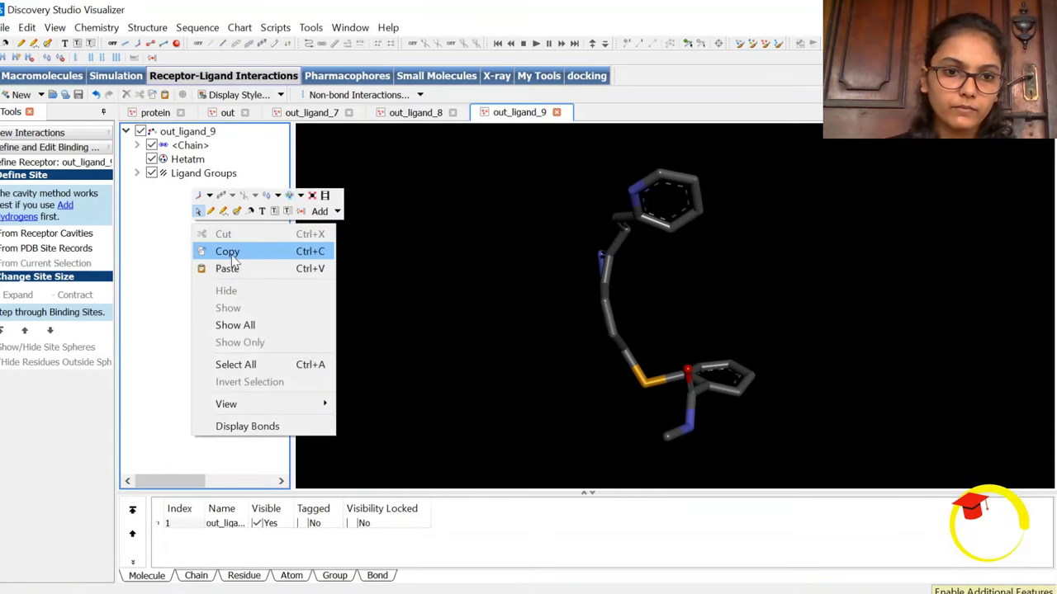
pyautogui.click(229, 249)
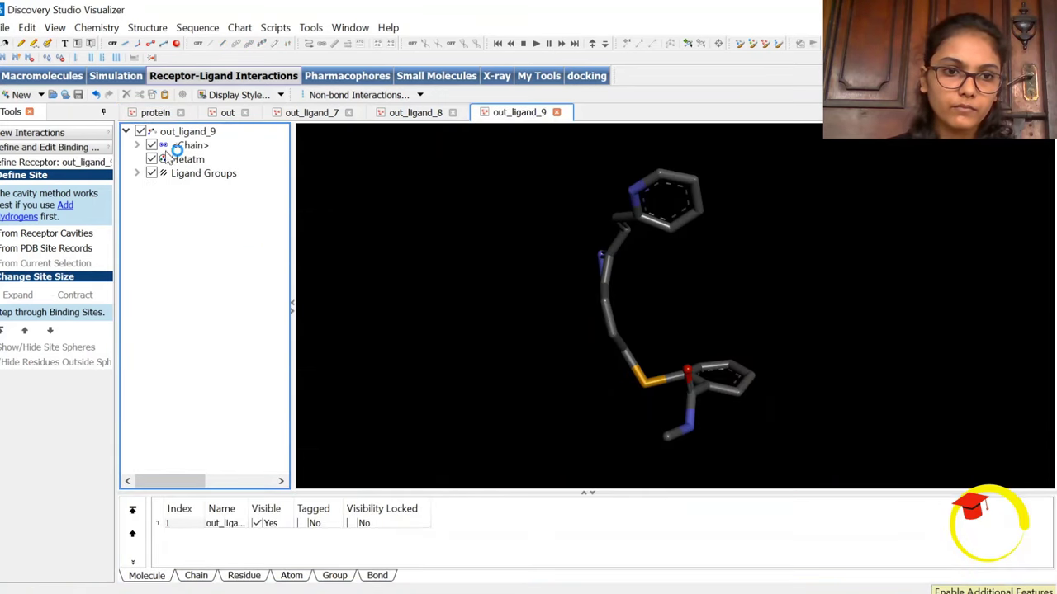
pyautogui.click(158, 113)
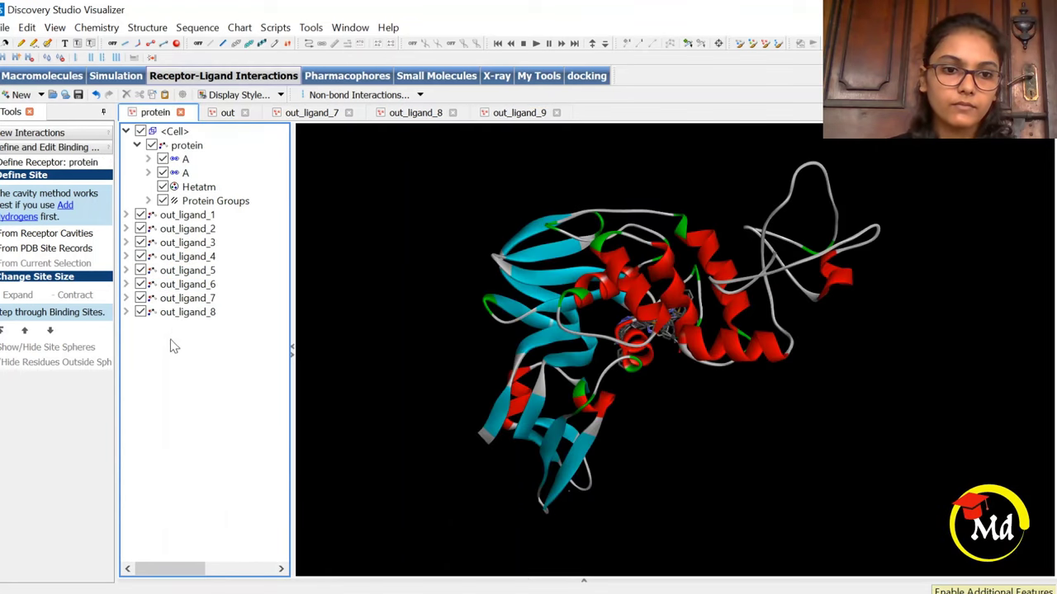
pyautogui.rightClick(172, 343)
pyautogui.click(205, 384)
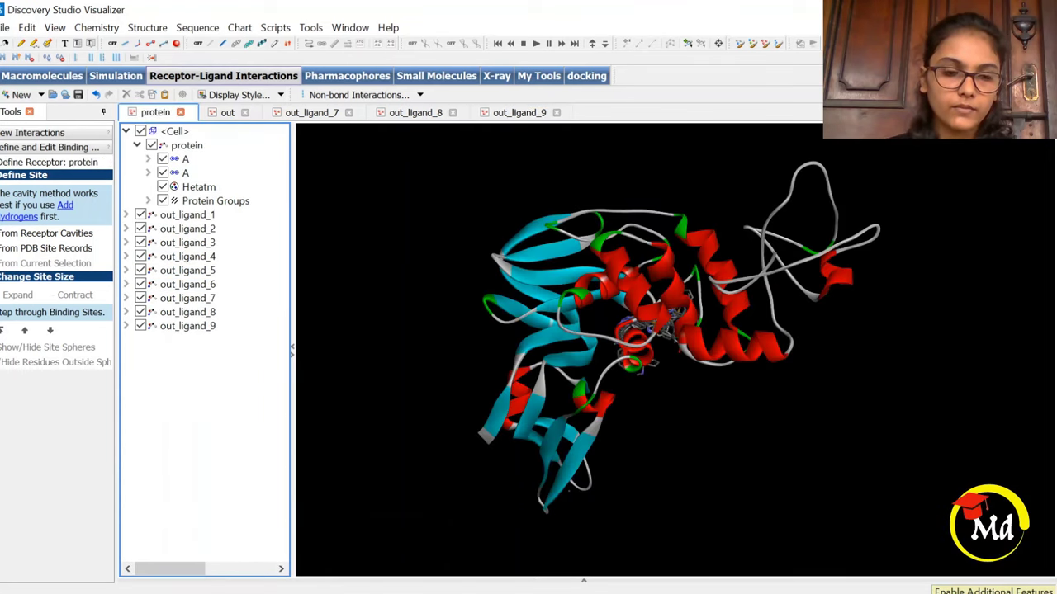
# - Close the out_ligand_9, out_ligand_8 and out_ligand_7 documents and return to the protein document after checking the out document
pyautogui.click(556, 113)
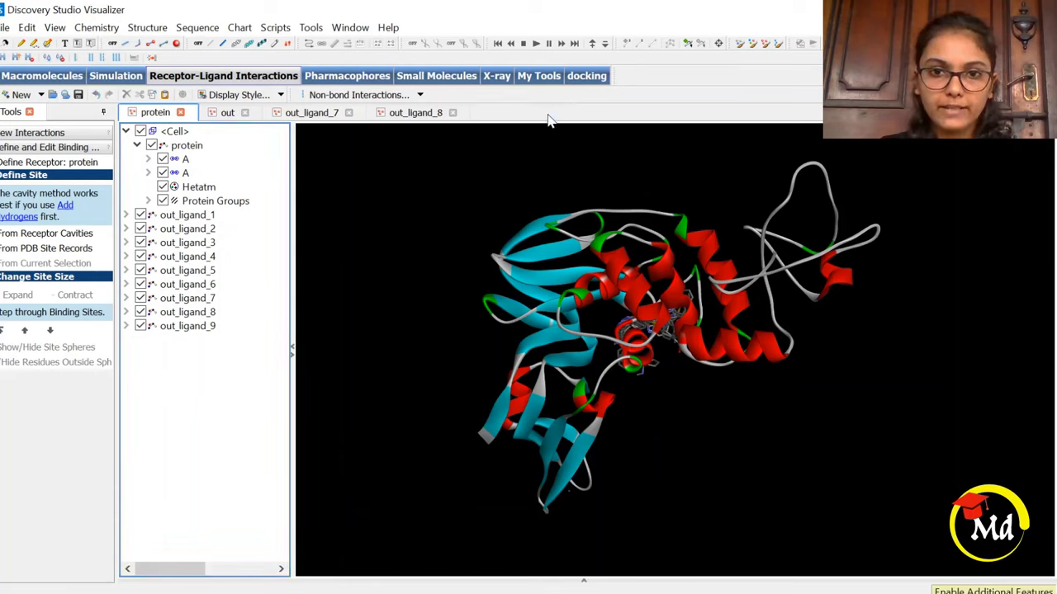
pyautogui.click(452, 113)
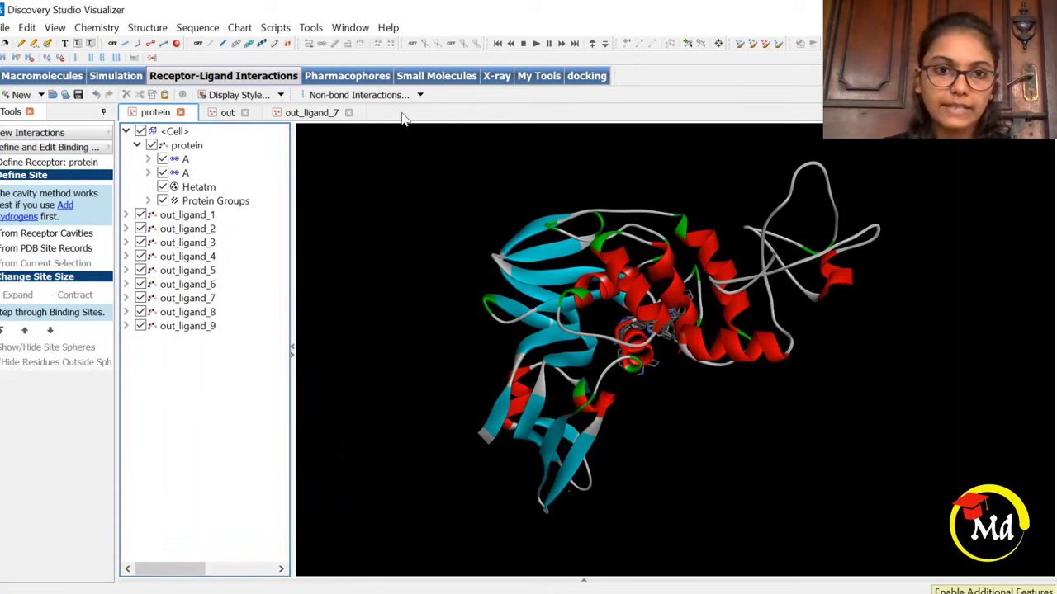
pyautogui.click(350, 114)
pyautogui.click(227, 113)
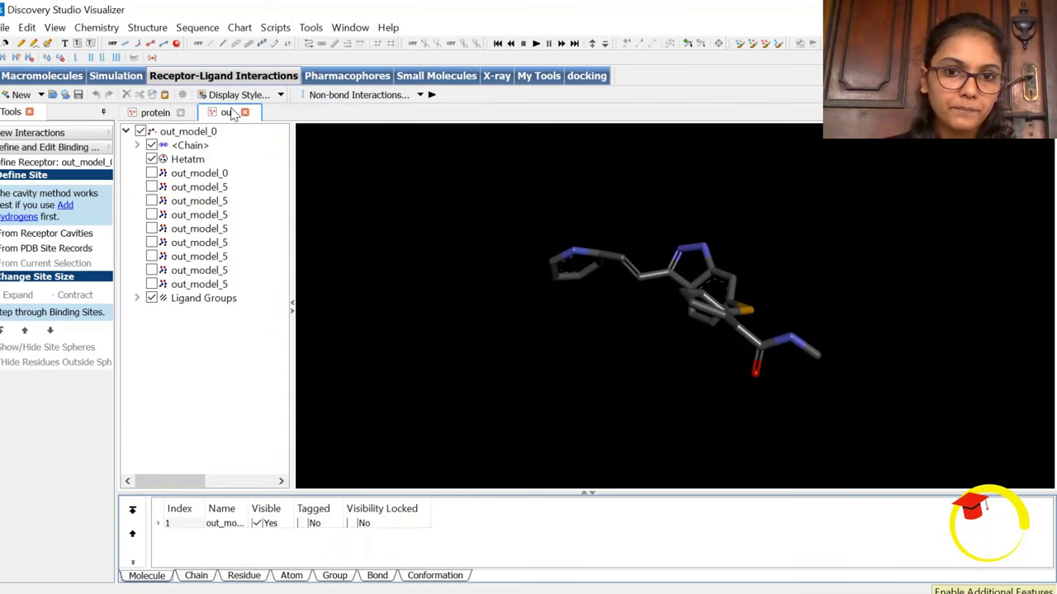
pyautogui.click(155, 112)
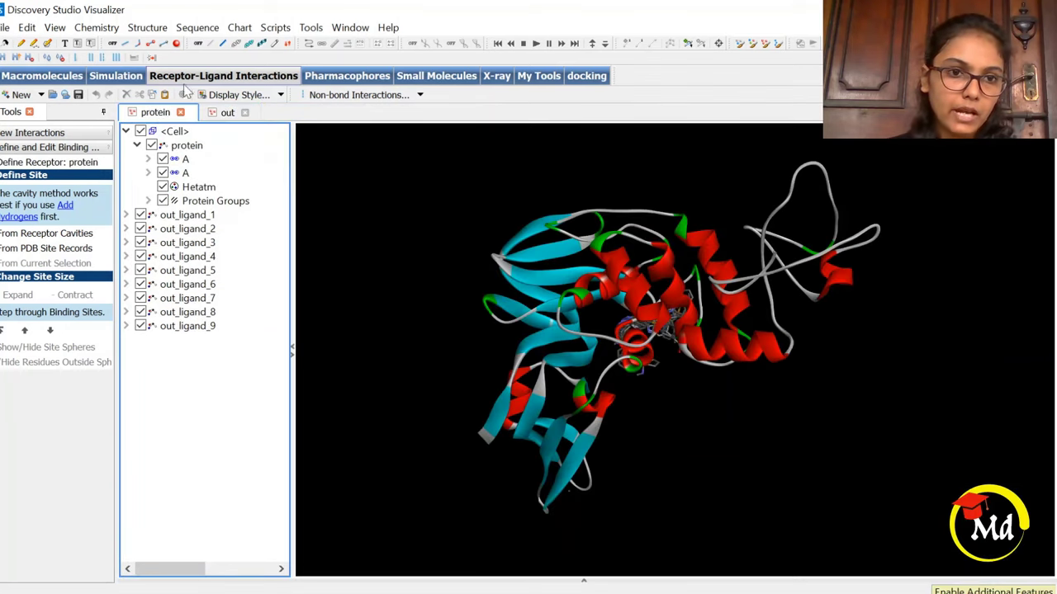
# - Examine the docked ligand poses inside the protein from several angles, including close up in full-screen view
pyautogui.moveTo(867, 363); pyautogui.dragTo(790, 318)
pyautogui.moveTo(654, 237); pyautogui.dragTo(611, 193)
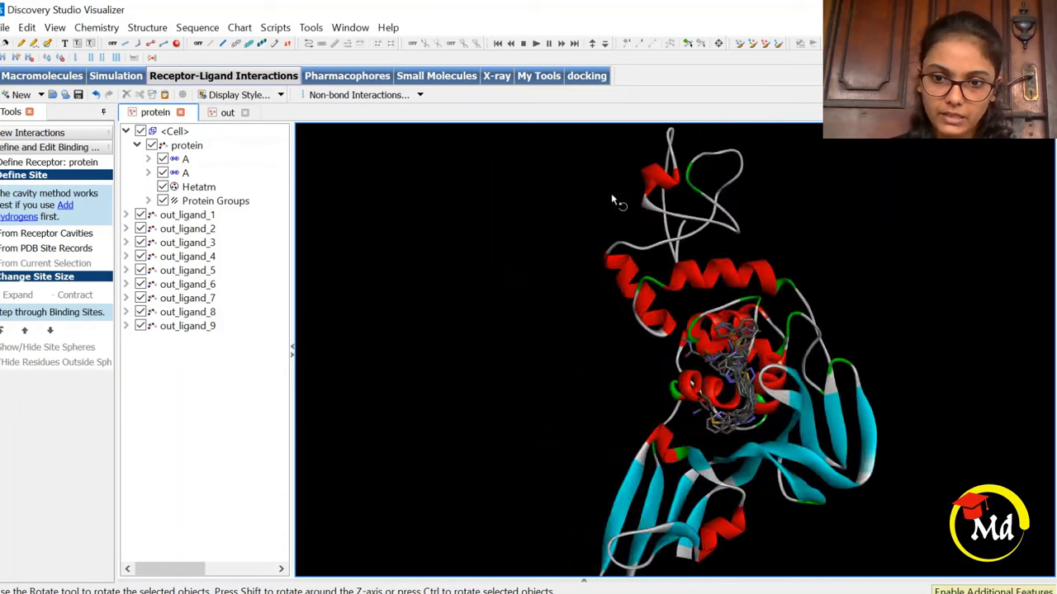
pyautogui.moveTo(660, 381); pyautogui.dragTo(740, 309)
pyautogui.scroll(5, 760, 289)
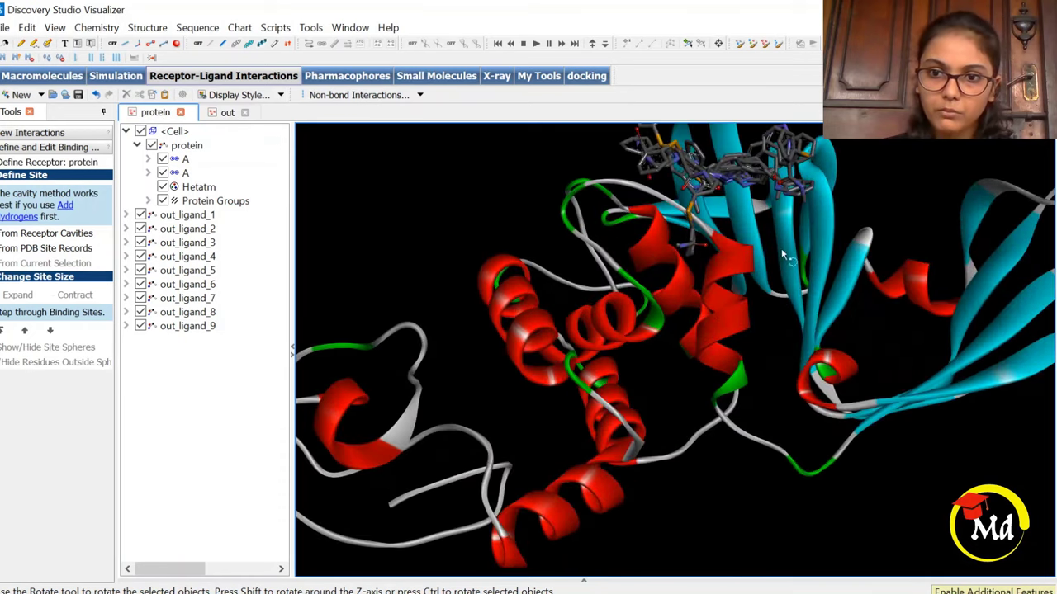
pyautogui.click(55, 27)
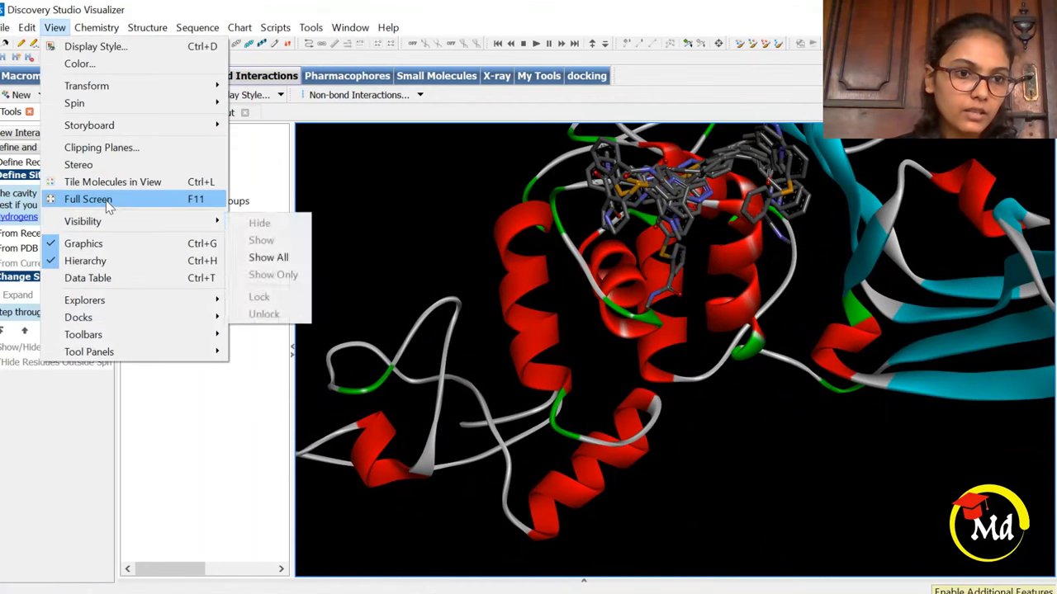
pyautogui.click(88, 199)
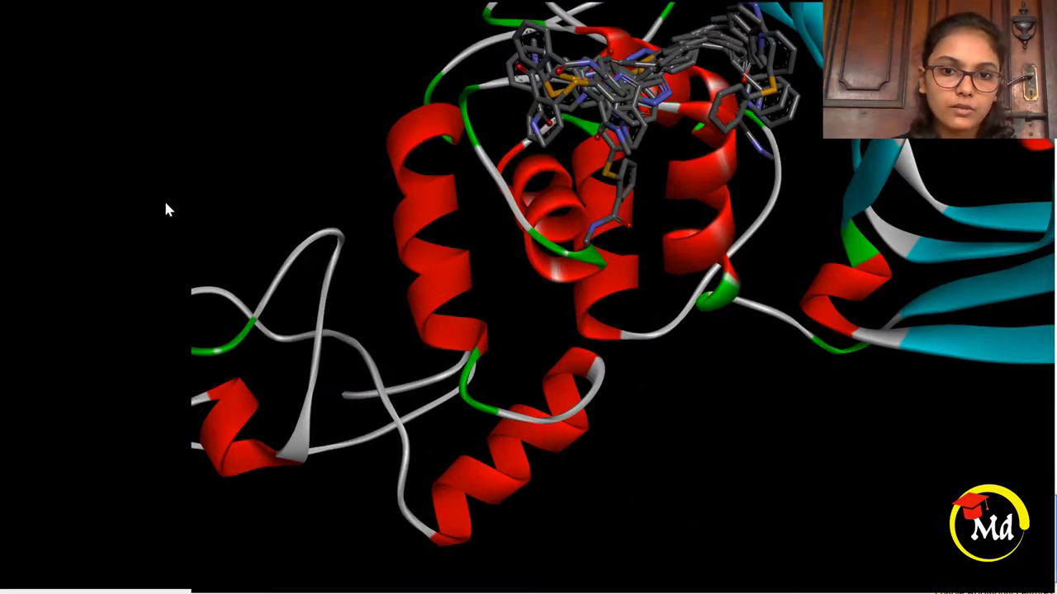
pyautogui.moveTo(743, 207); pyautogui.dragTo(743, 155)
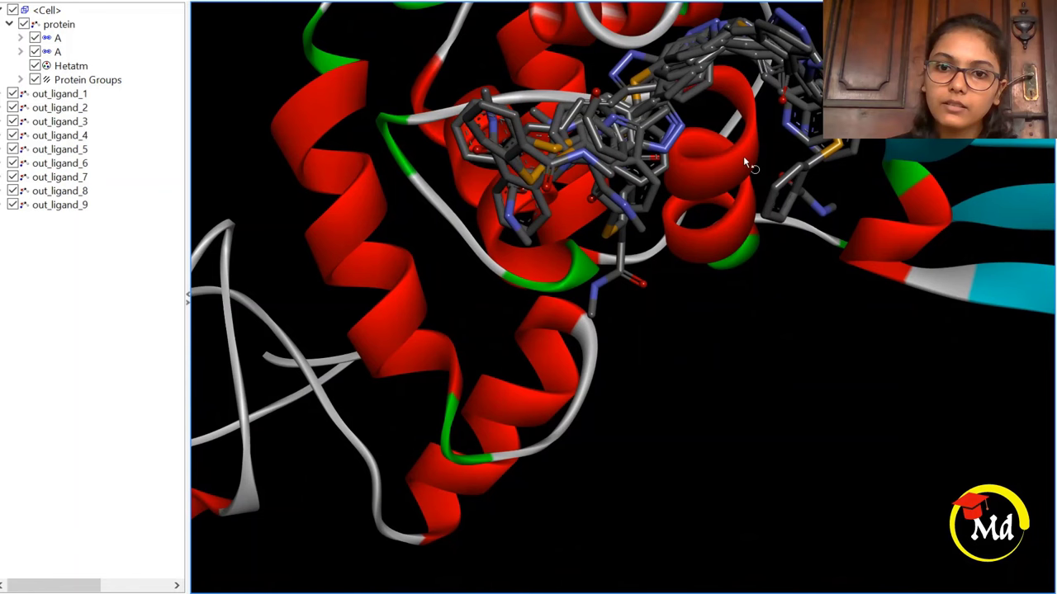
pyautogui.moveTo(744, 159); pyautogui.dragTo(666, 195)
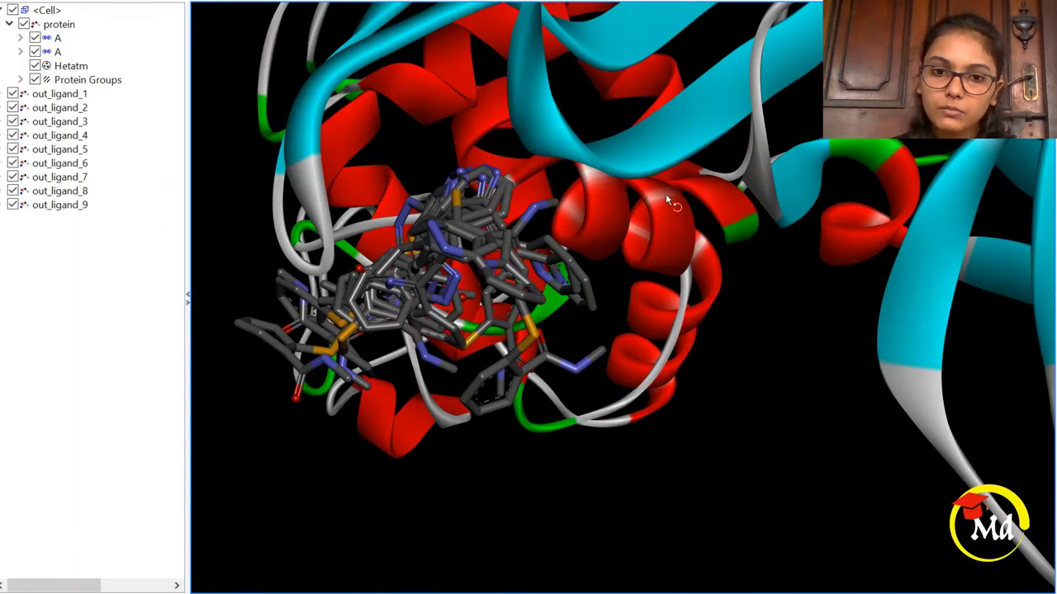
pyautogui.moveTo(666, 193); pyautogui.dragTo(668, 207)
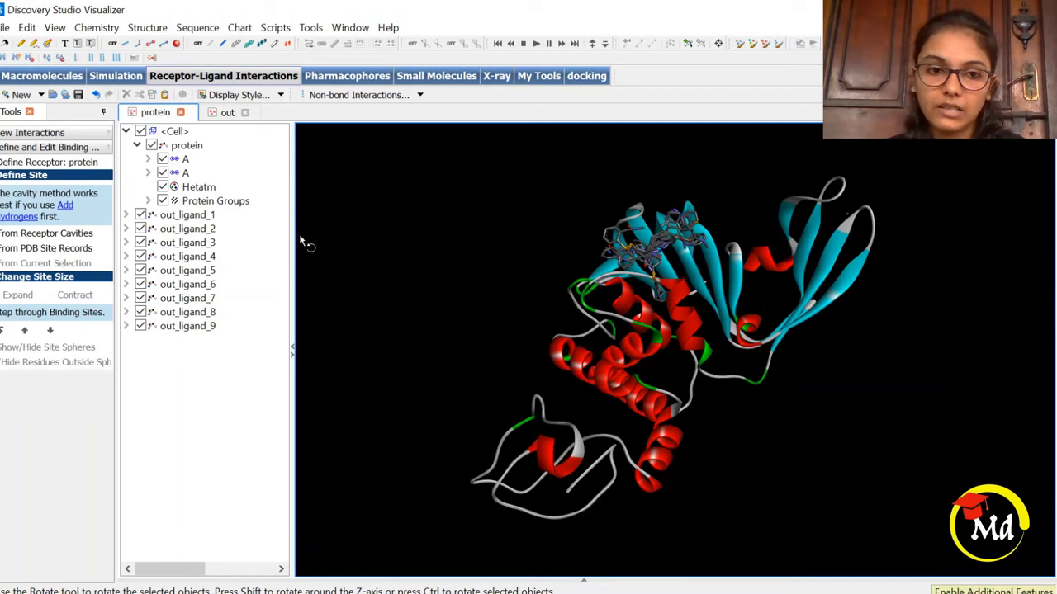
# - Hide out_ligand_2 through out_ligand_9 in the protein document, leaving only out_ligand_1 displayed with the protein
pyautogui.click(140, 229)
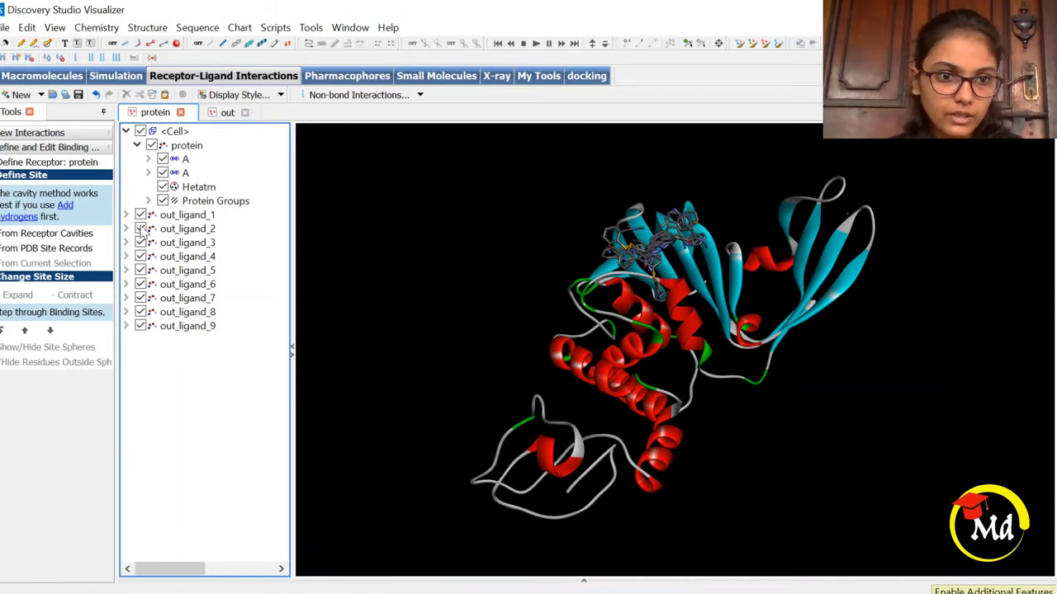
pyautogui.click(142, 243)
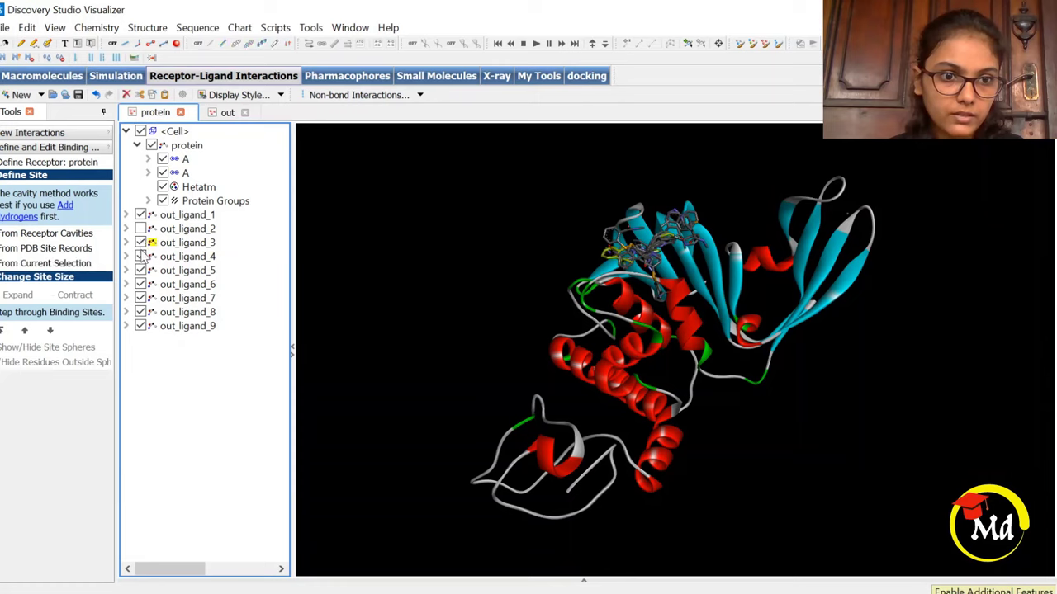
pyautogui.click(140, 243)
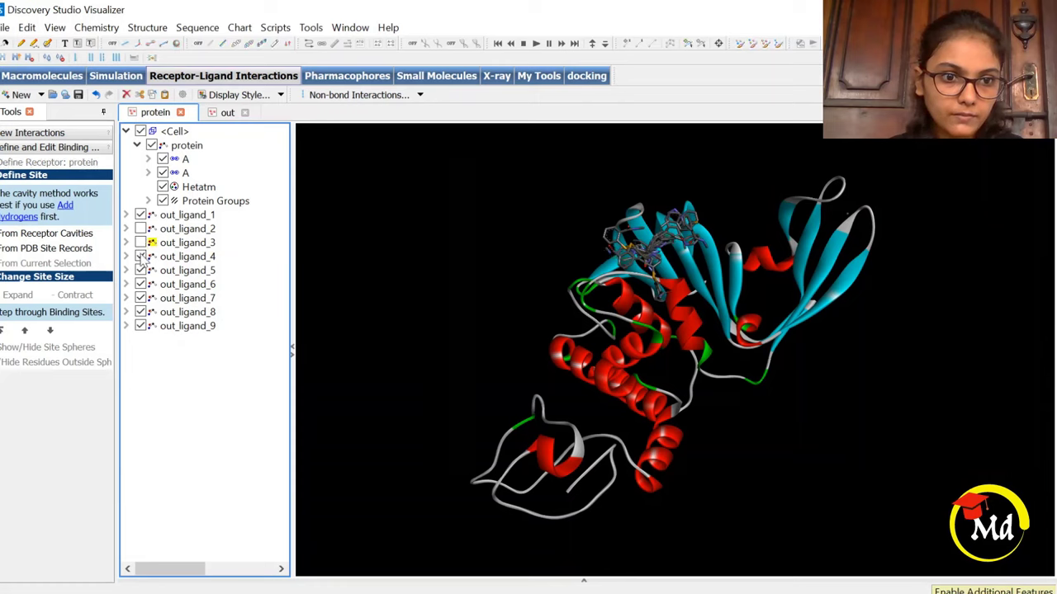
pyautogui.click(140, 257)
pyautogui.click(140, 271)
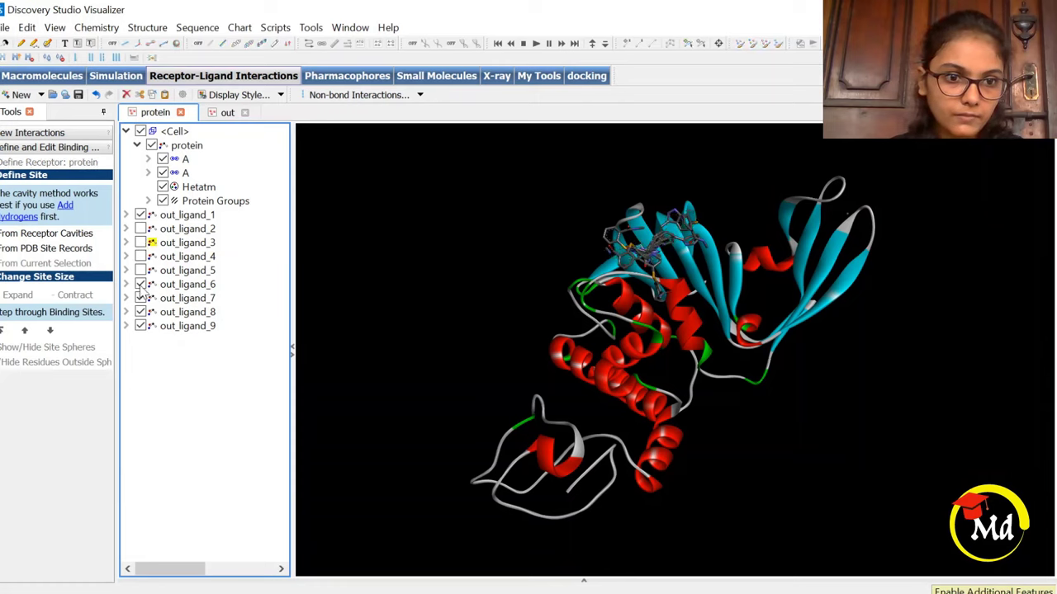
pyautogui.click(140, 284)
pyautogui.click(140, 298)
pyautogui.click(145, 312)
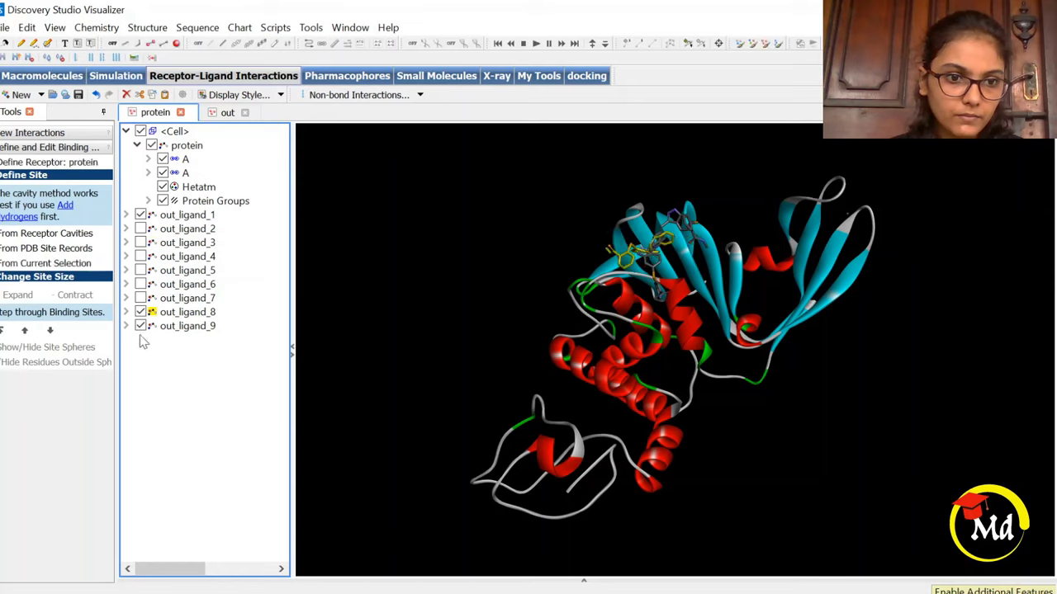
pyautogui.click(140, 326)
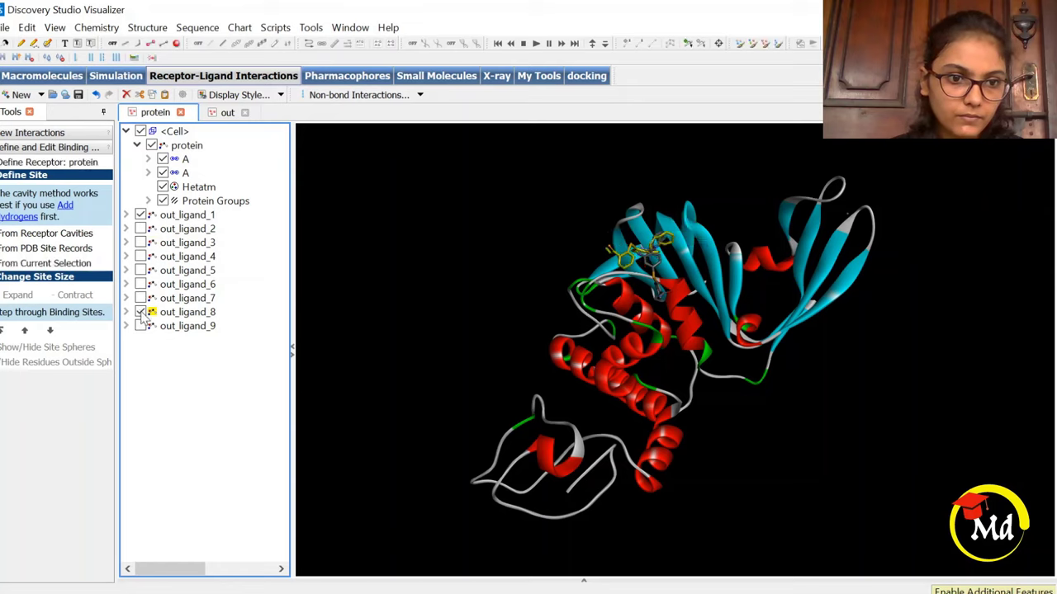
pyautogui.click(140, 312)
pyautogui.moveTo(710, 331); pyautogui.dragTo(798, 305)
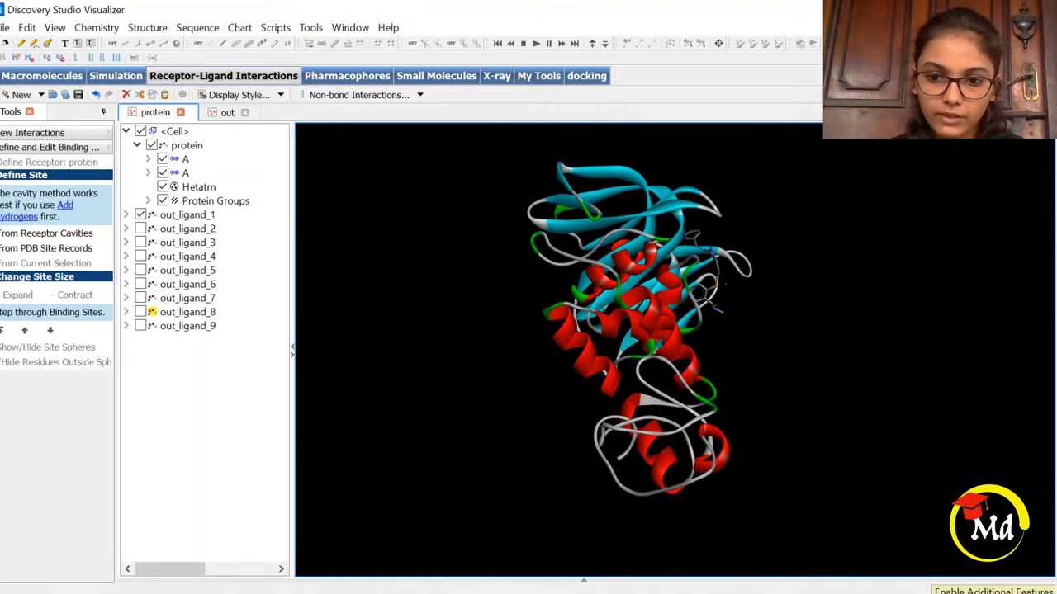
# - Check the Vina binding affinity table in the Command Prompt, and return to the protein document in Discovery Studio Visualizer
pyautogui.moveTo(739, 581)
pyautogui.click(801, 547)
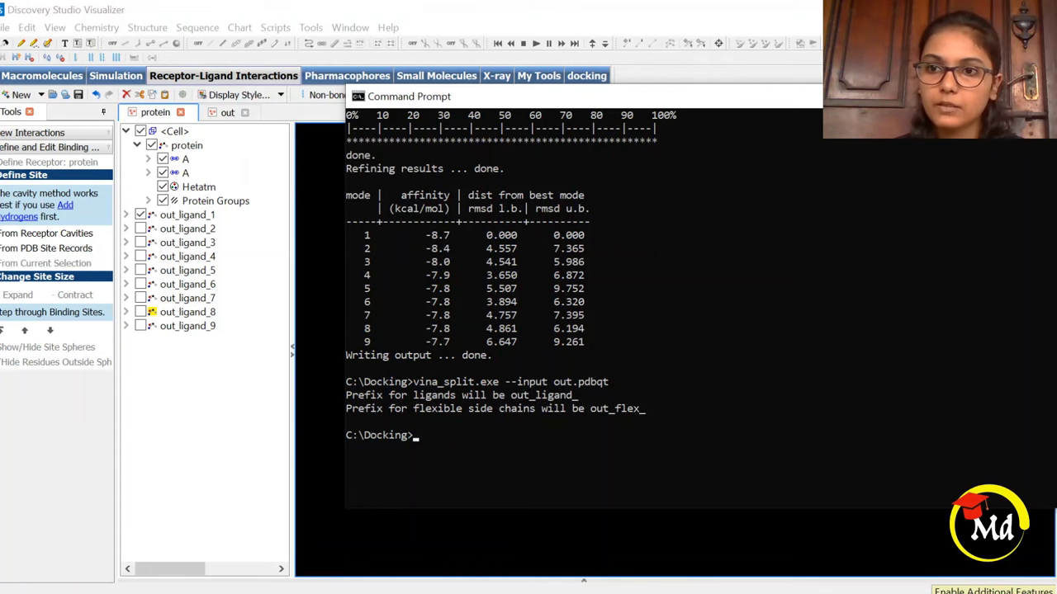
pyautogui.click(523, 587)
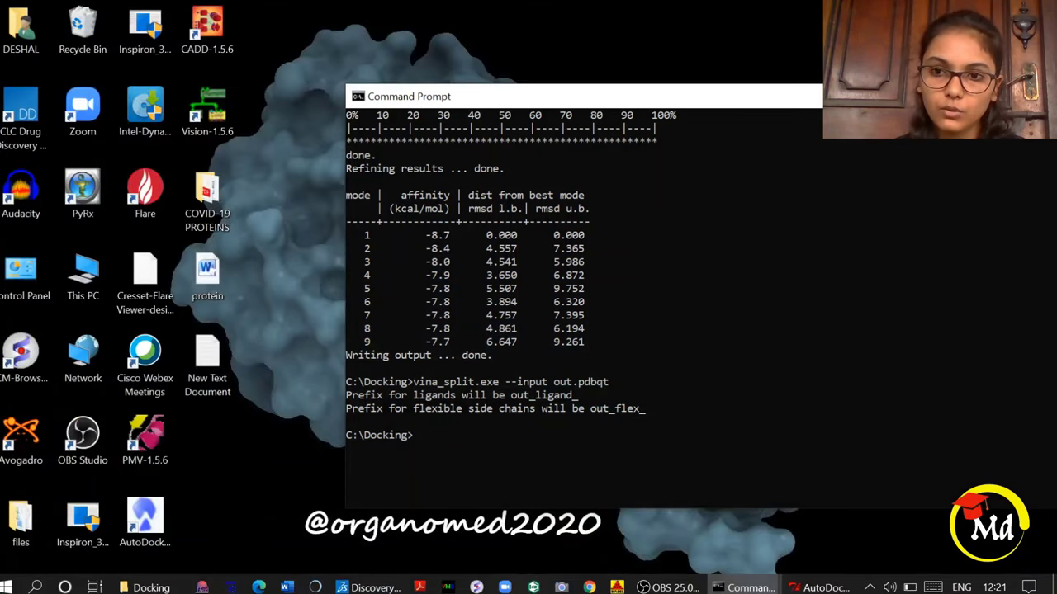
pyautogui.click(536, 586)
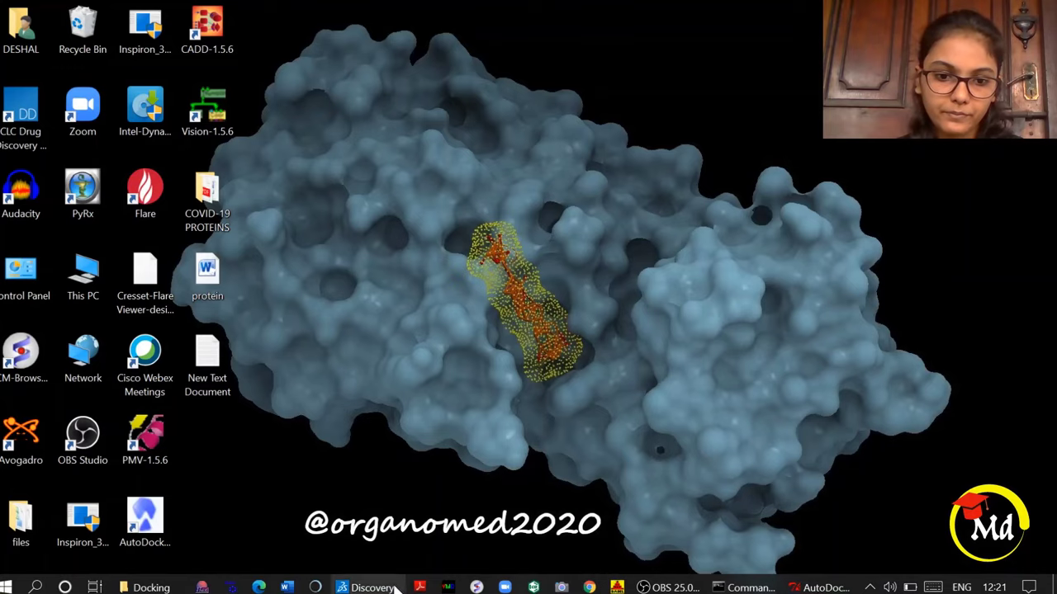
pyautogui.click(367, 587)
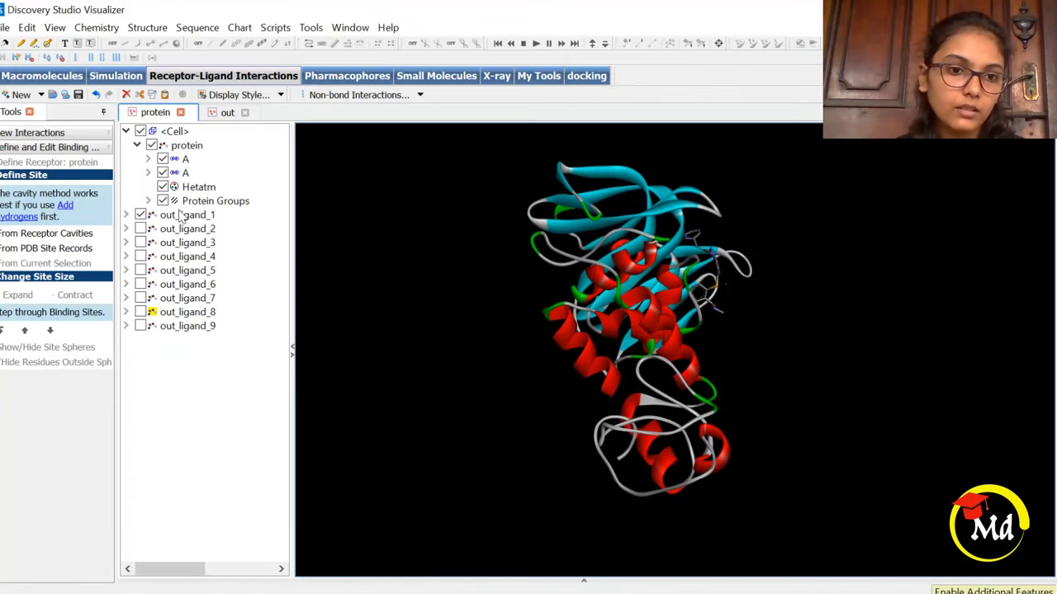
# - Highlight out_ligand_1 and examine its pose inside the protein close up from several angles
pyautogui.click(206, 216)
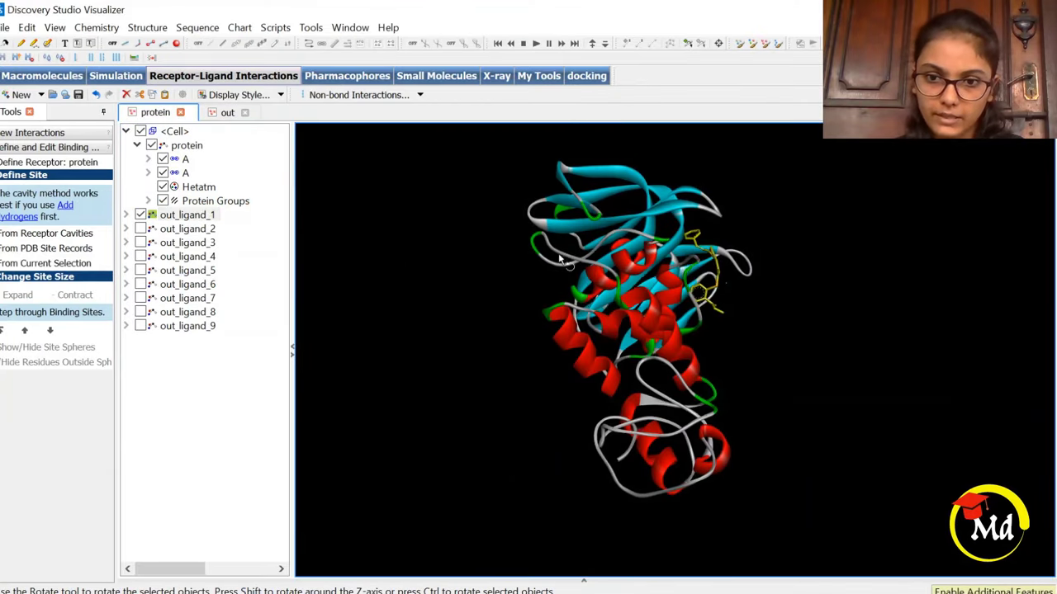
pyautogui.moveTo(380, 256); pyautogui.dragTo(733, 523)
pyautogui.scroll(10, 733, 523)
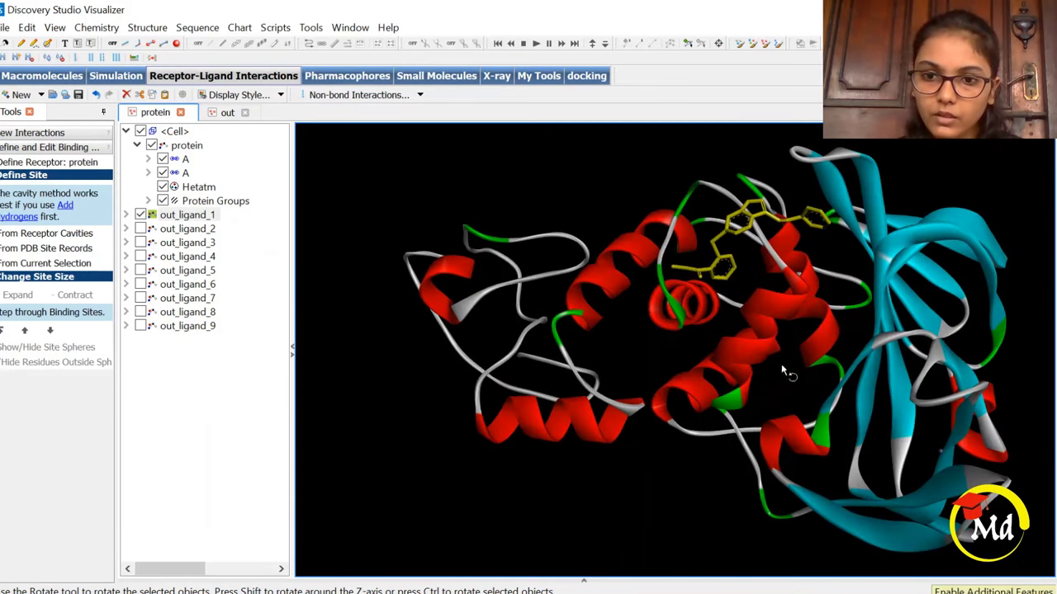
pyautogui.moveTo(621, 298); pyautogui.dragTo(829, 215)
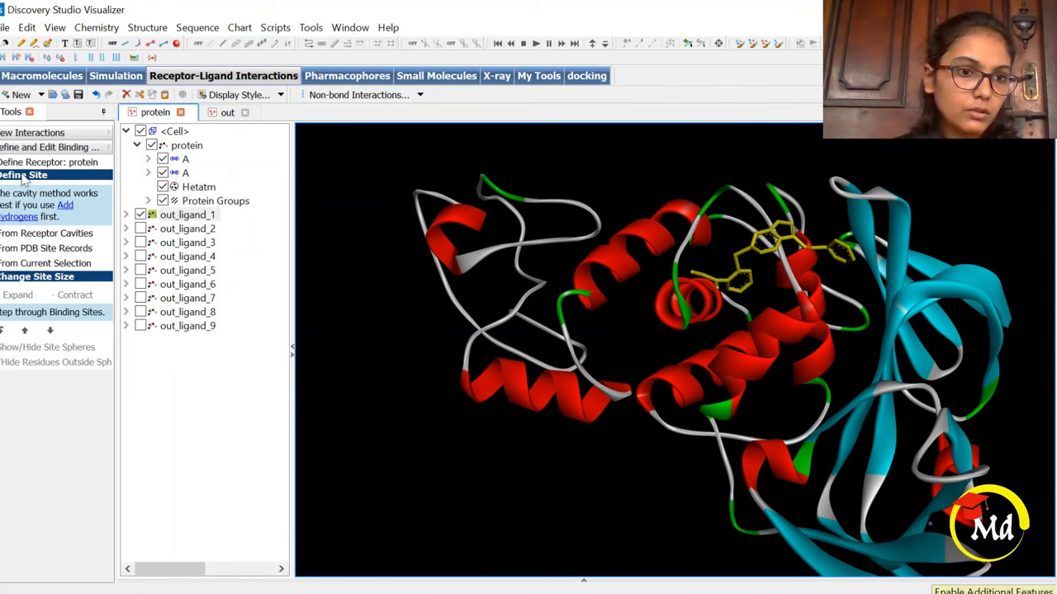
# - Define out_ligand_1 as the ligand and display its interactions with the protein receptor
pyautogui.click(36, 134)
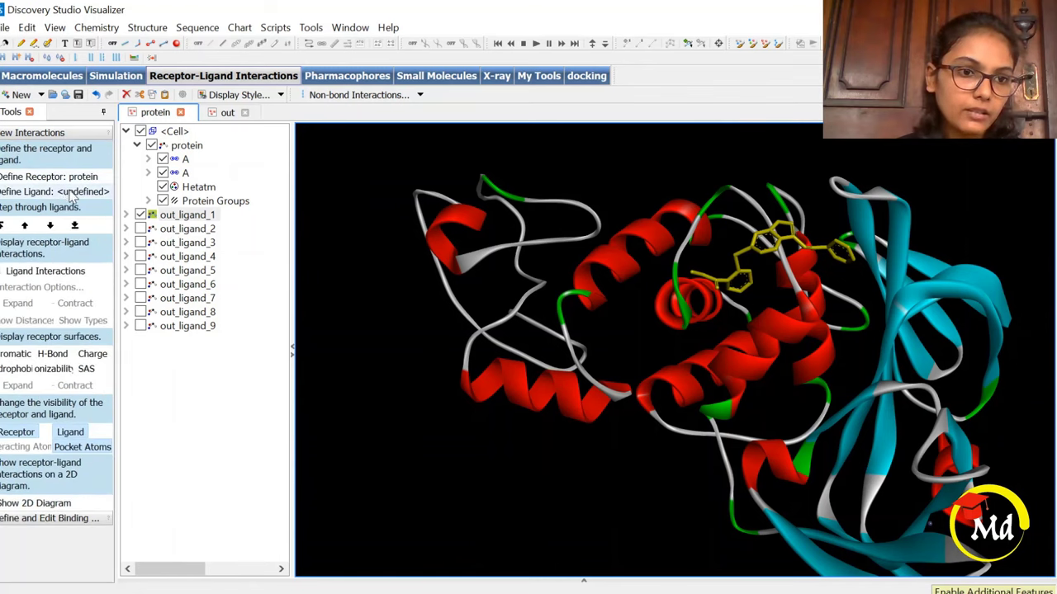
pyautogui.click(196, 216)
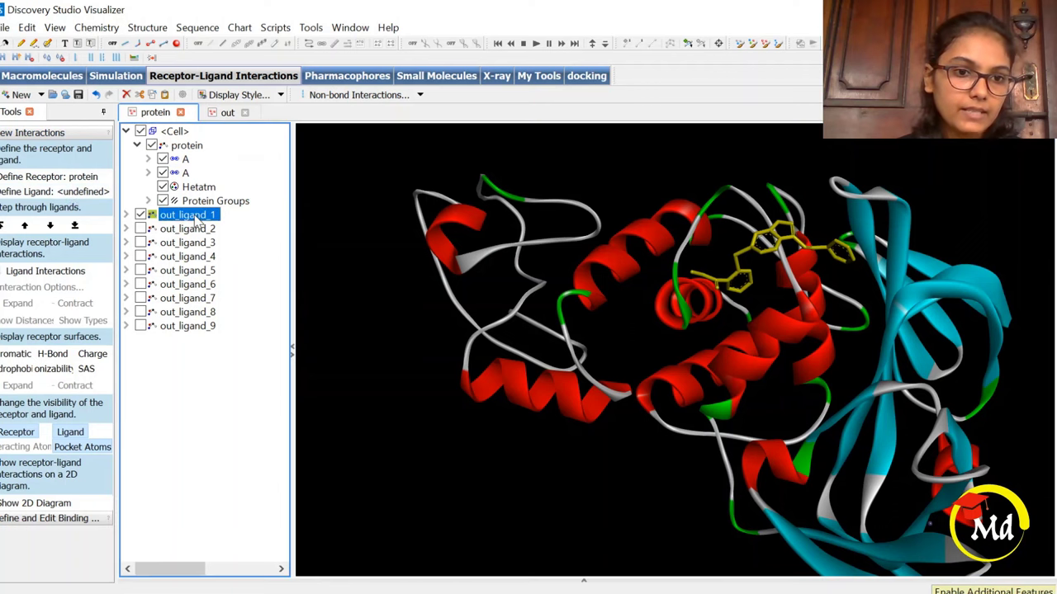
pyautogui.click(105, 199)
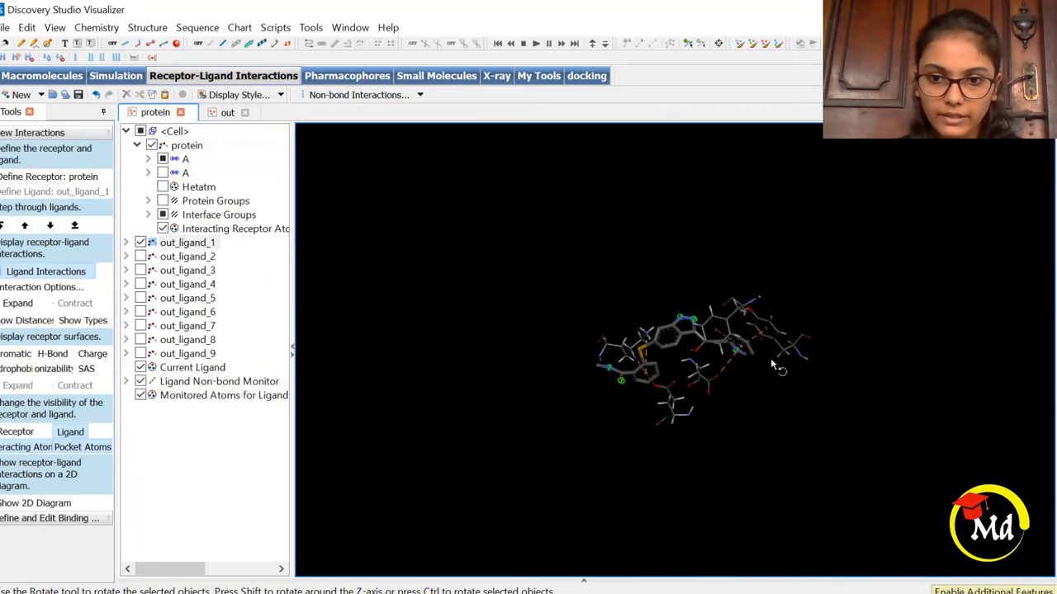
pyautogui.moveTo(770, 358); pyautogui.dragTo(741, 306)
pyautogui.scroll(3, 759, 307)
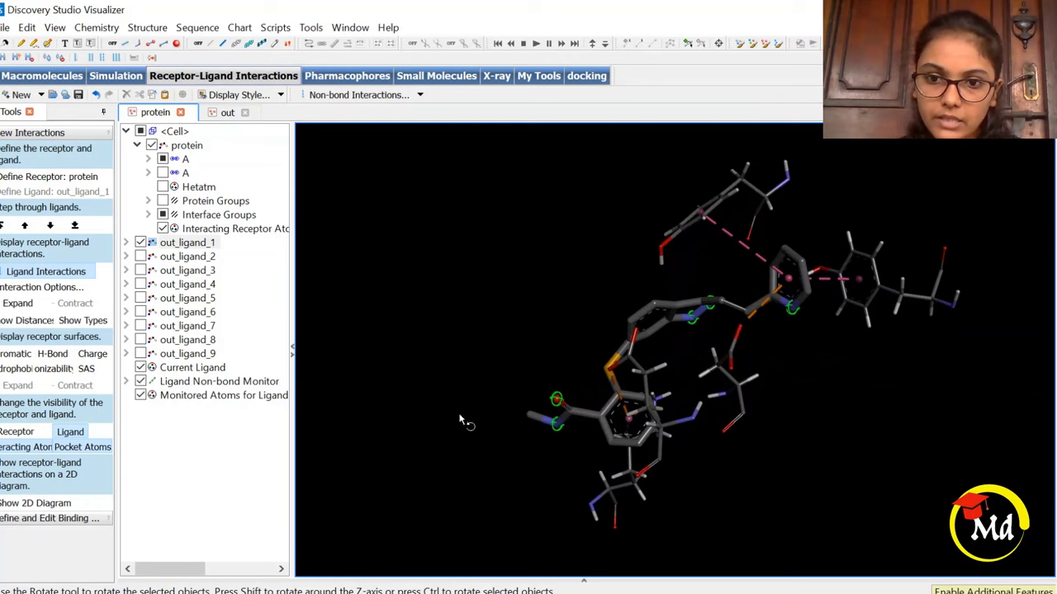
pyautogui.moveTo(460, 421); pyautogui.dragTo(514, 382)
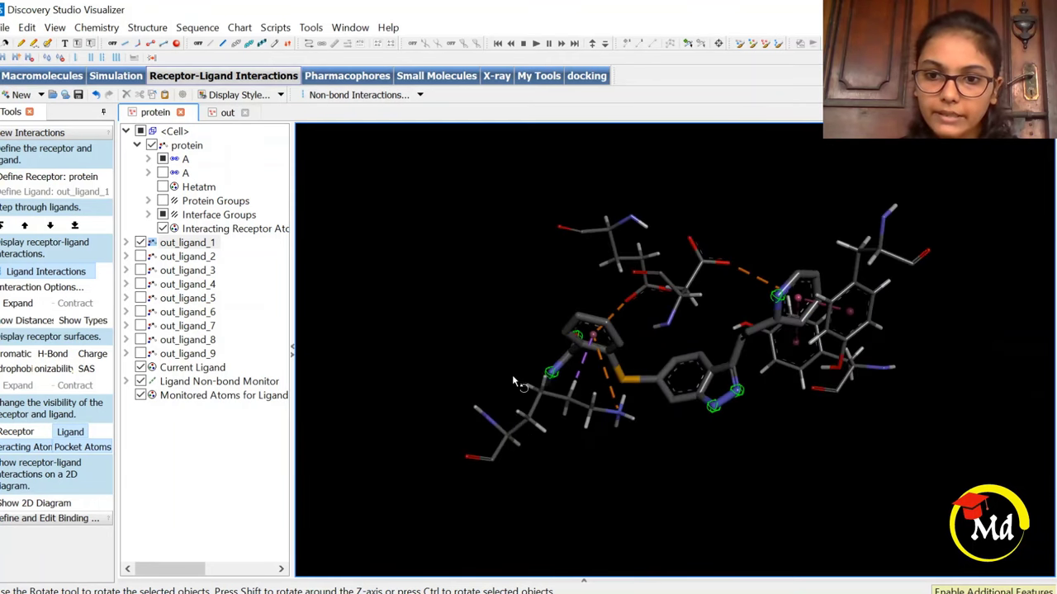
# - Show the data table and look through its cell, amino acid, atom, residue, chain, bond, group and ligand non-bond monitor records
pyautogui.click(60, 33)
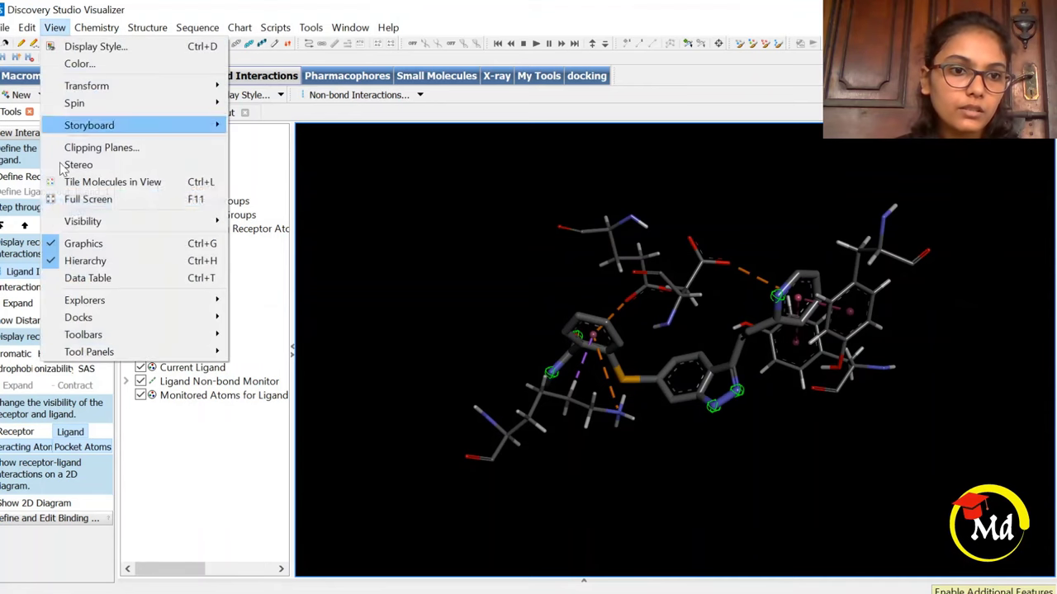
pyautogui.click(99, 277)
pyautogui.scroll(-2, 223, 540)
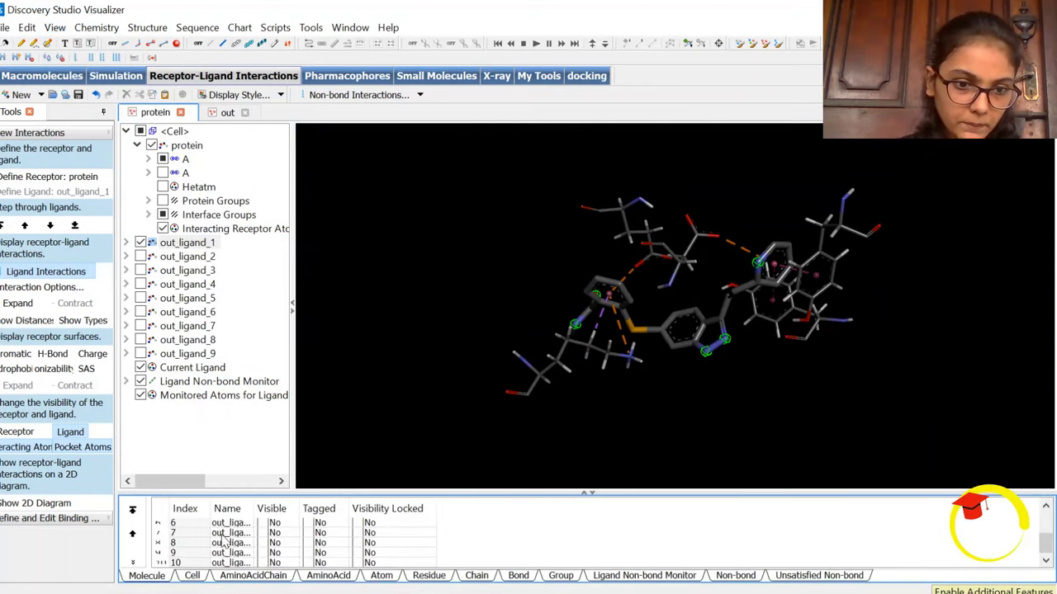
pyautogui.click(192, 576)
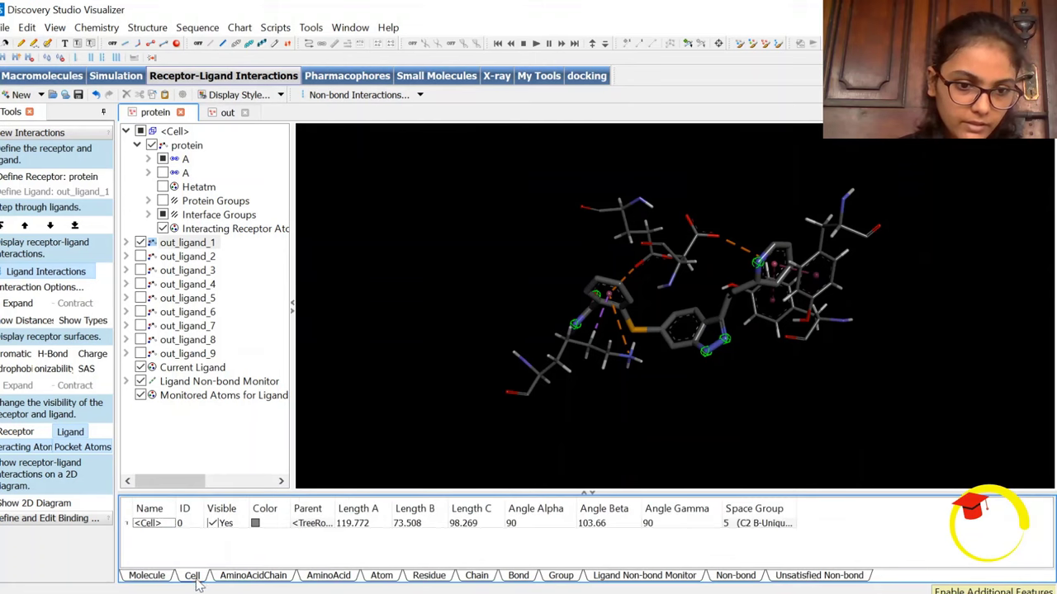
pyautogui.click(267, 578)
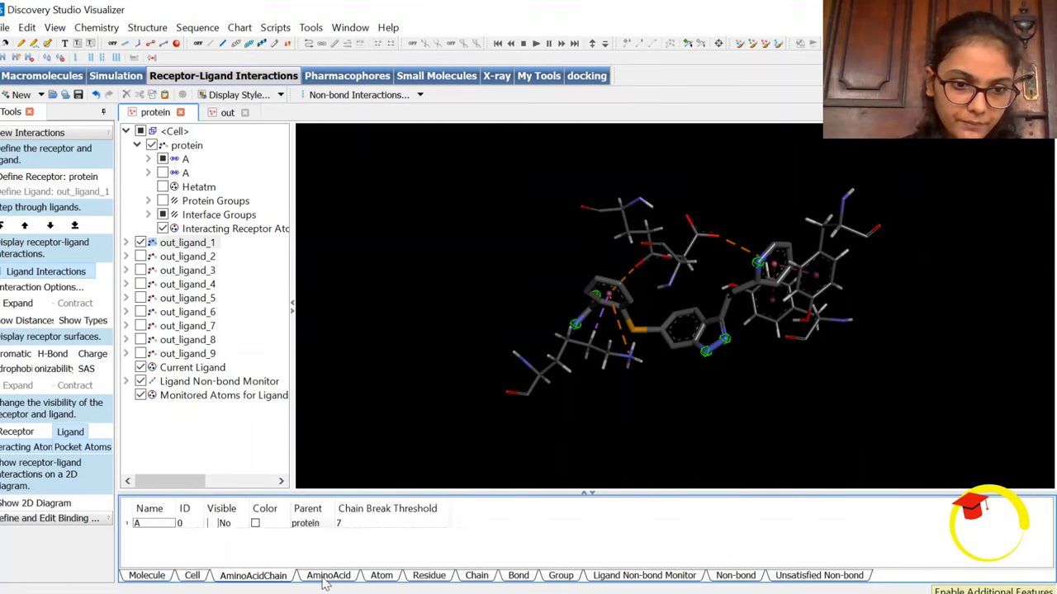
pyautogui.click(332, 579)
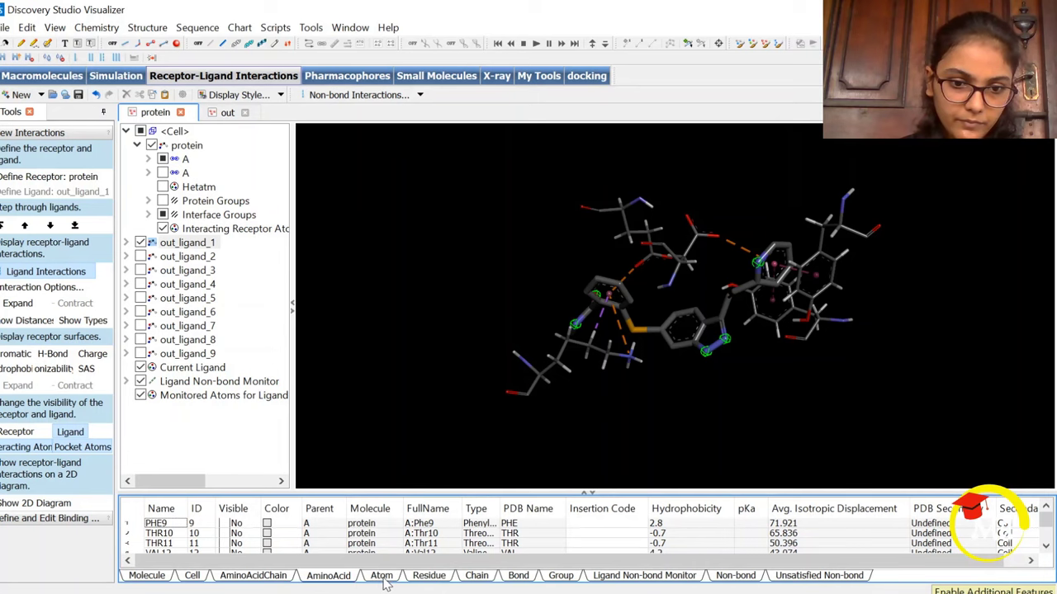
pyautogui.click(383, 578)
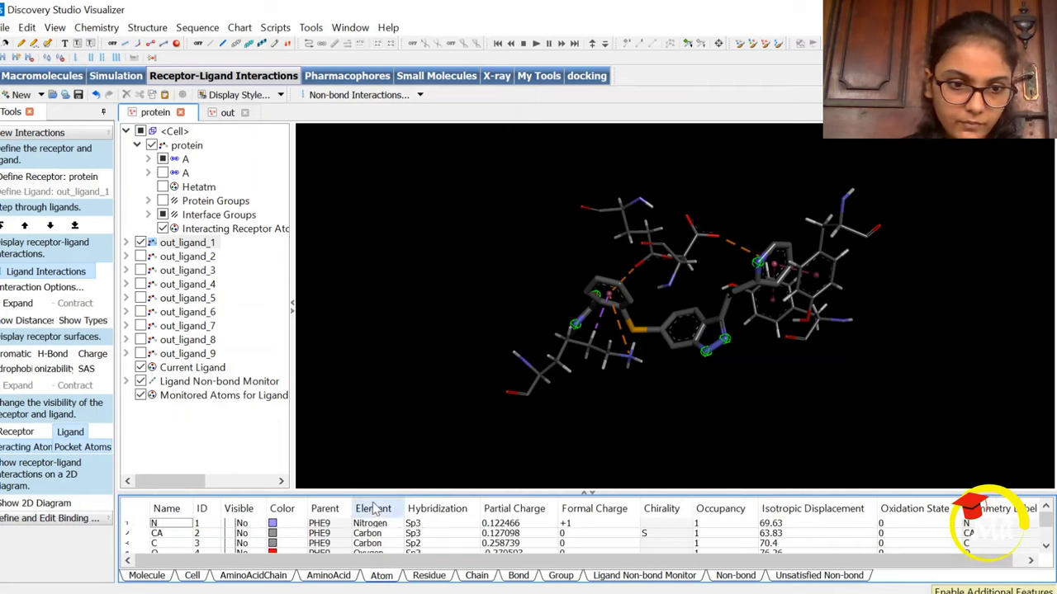
pyautogui.scroll(-4, 331, 539)
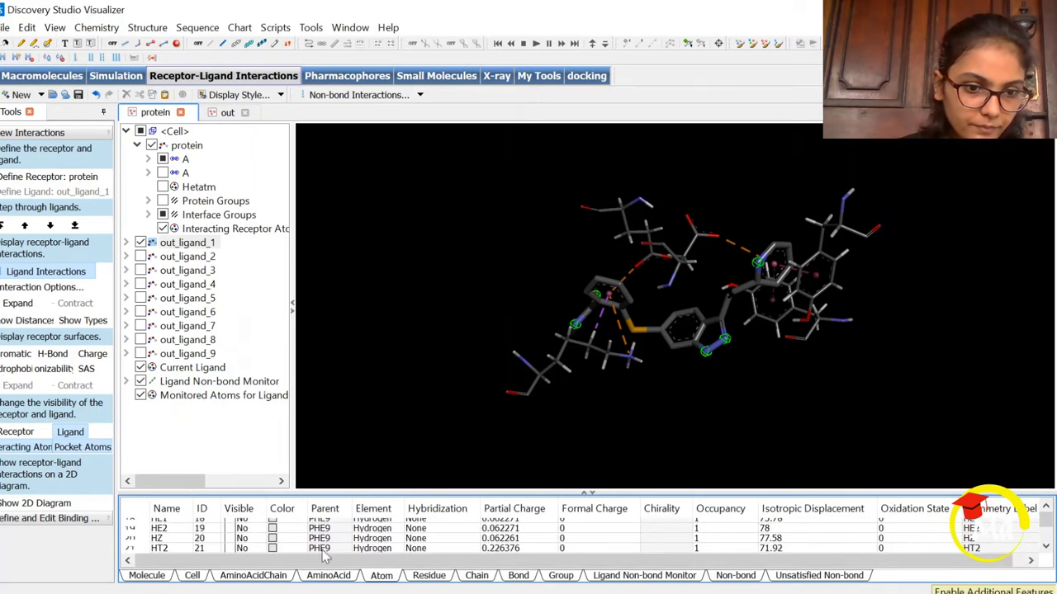
pyautogui.click(425, 579)
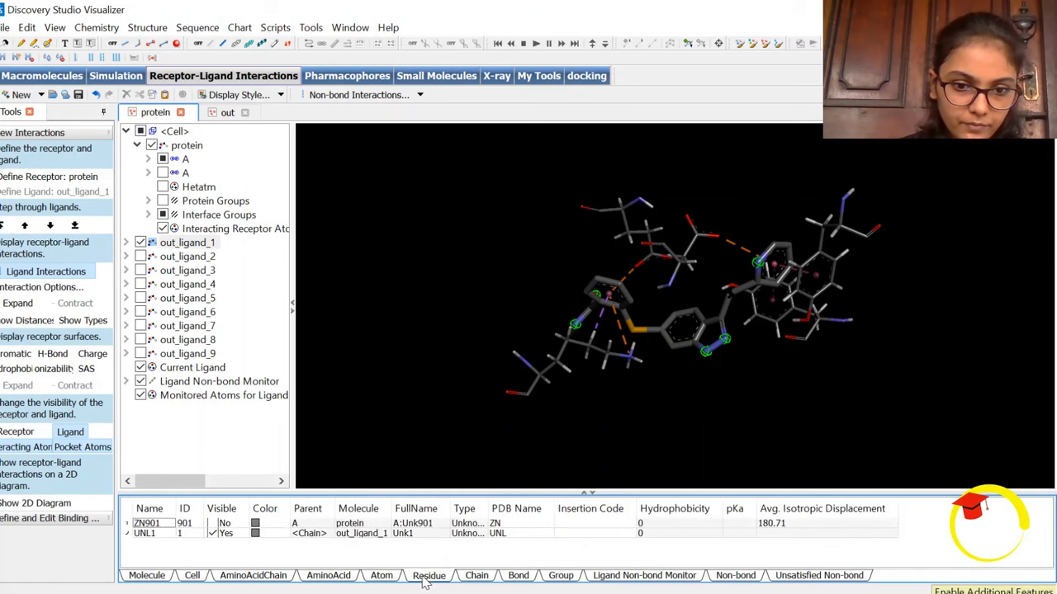
pyautogui.click(477, 577)
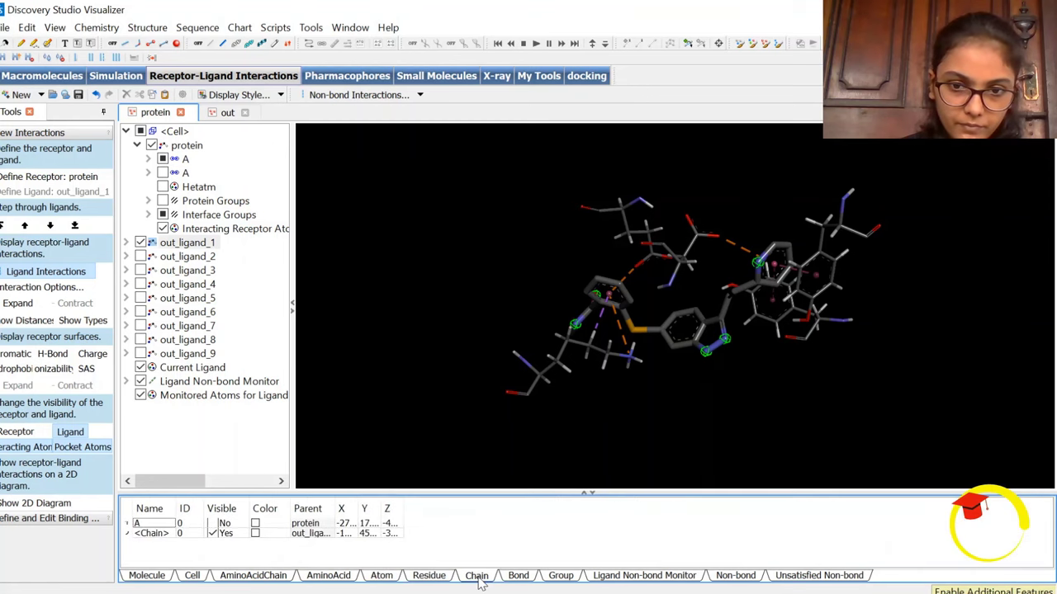
pyautogui.click(516, 580)
pyautogui.click(557, 579)
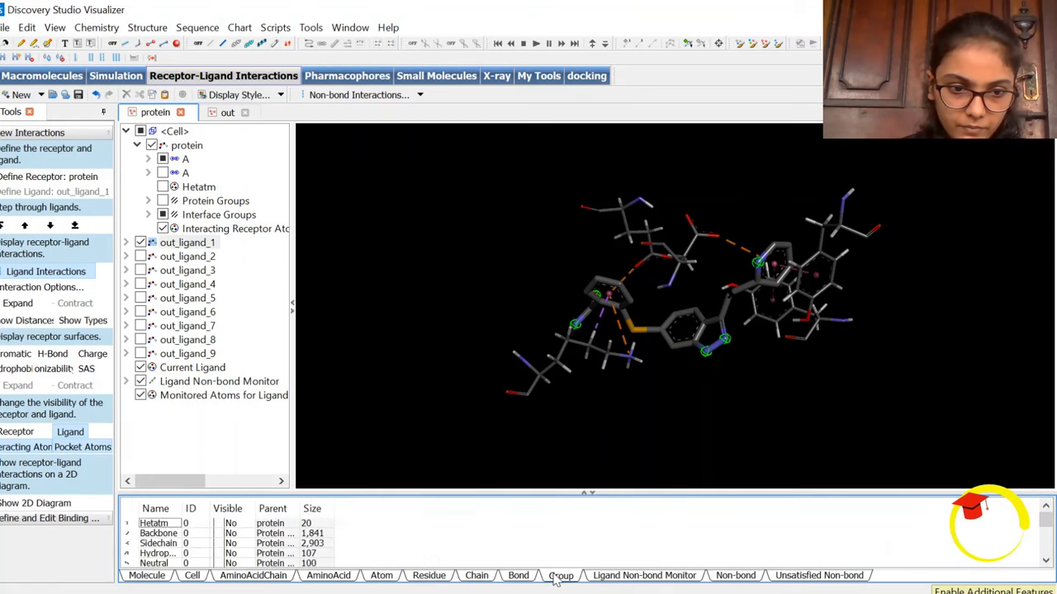
pyautogui.click(621, 580)
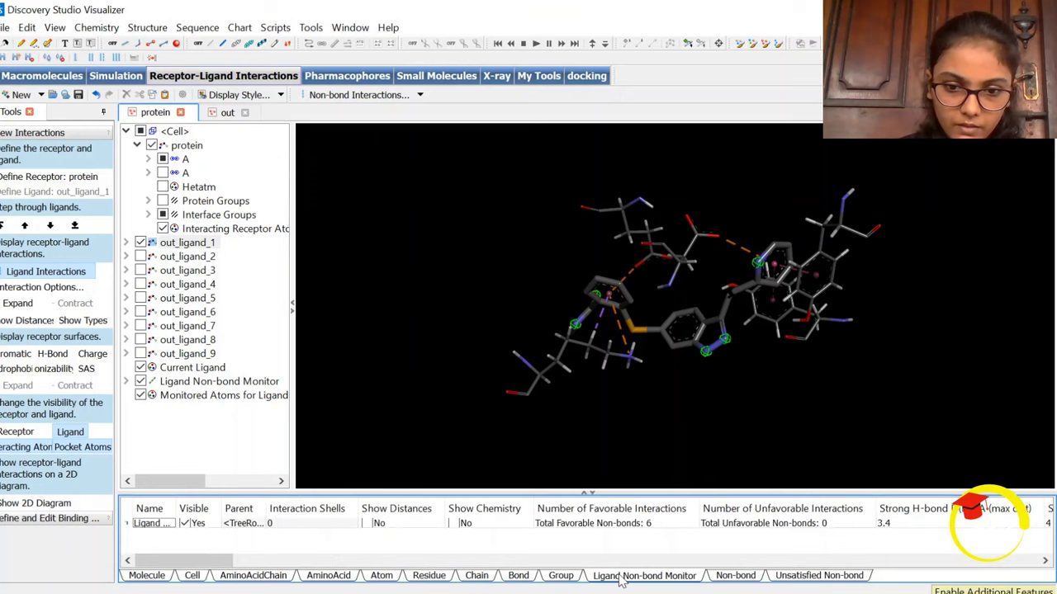
# - Review the non-bond interactions of out_ligand_1 in the enlarged data table, and hide the table again
pyautogui.click(720, 580)
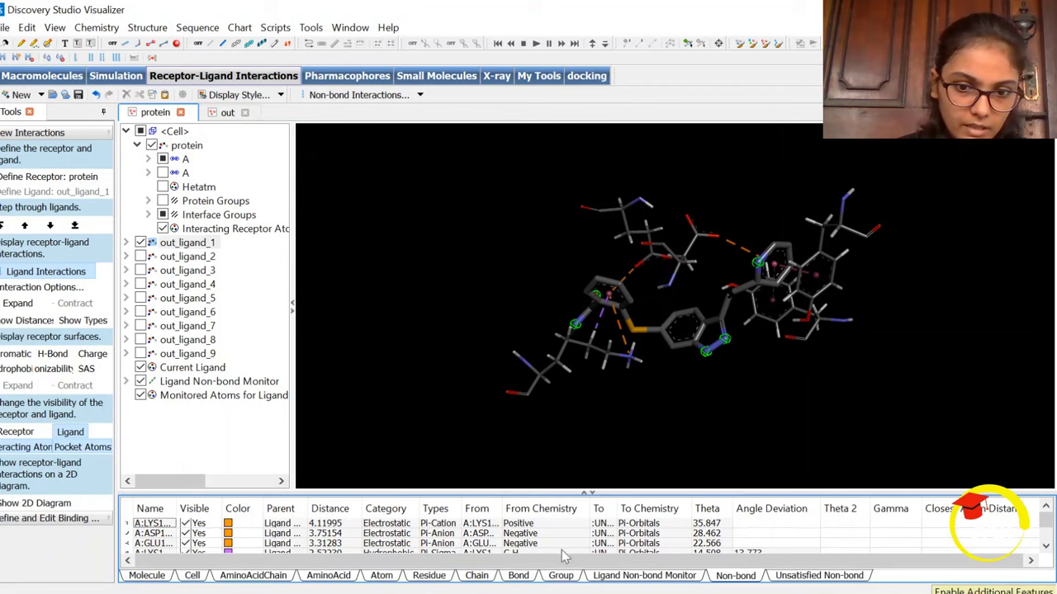
pyautogui.scroll(-1, 566, 547)
pyautogui.moveTo(677, 493); pyautogui.dragTo(674, 415)
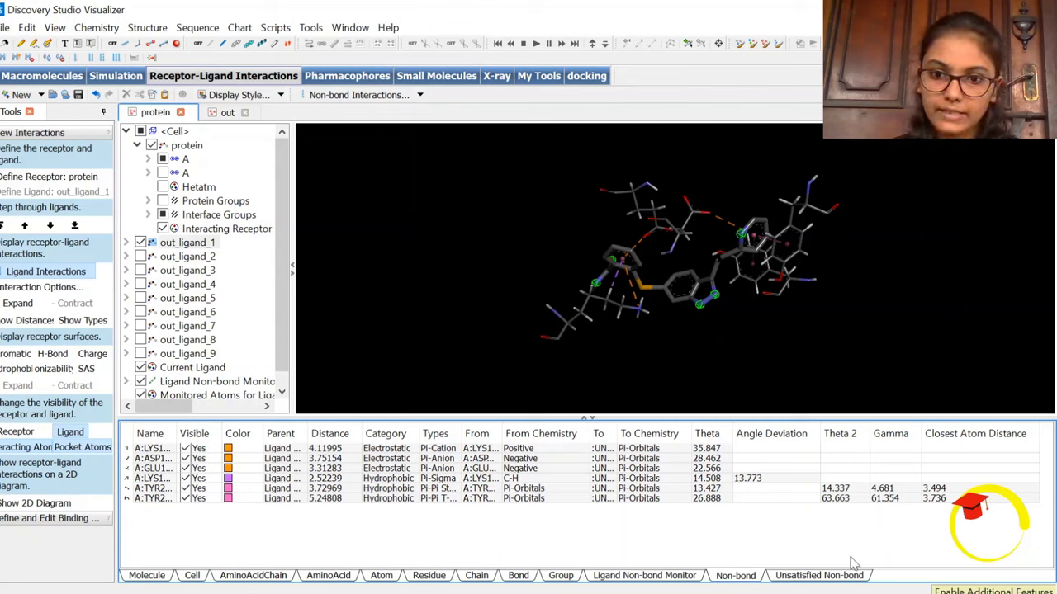
pyautogui.click(594, 418)
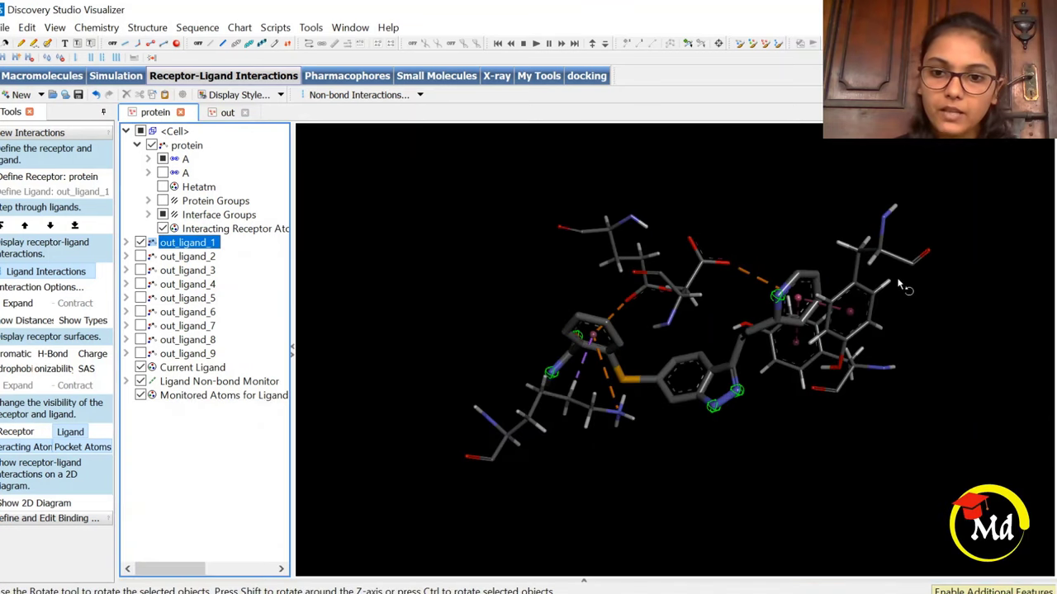
# - Generate the 2D diagram of the receptor interactions for out_ligand_1
pyautogui.moveTo(619, 413); pyautogui.dragTo(658, 253)
pyautogui.scroll(3, 817, 285)
pyautogui.scroll(-4, 830, 296)
pyautogui.scroll(5, 658, 254)
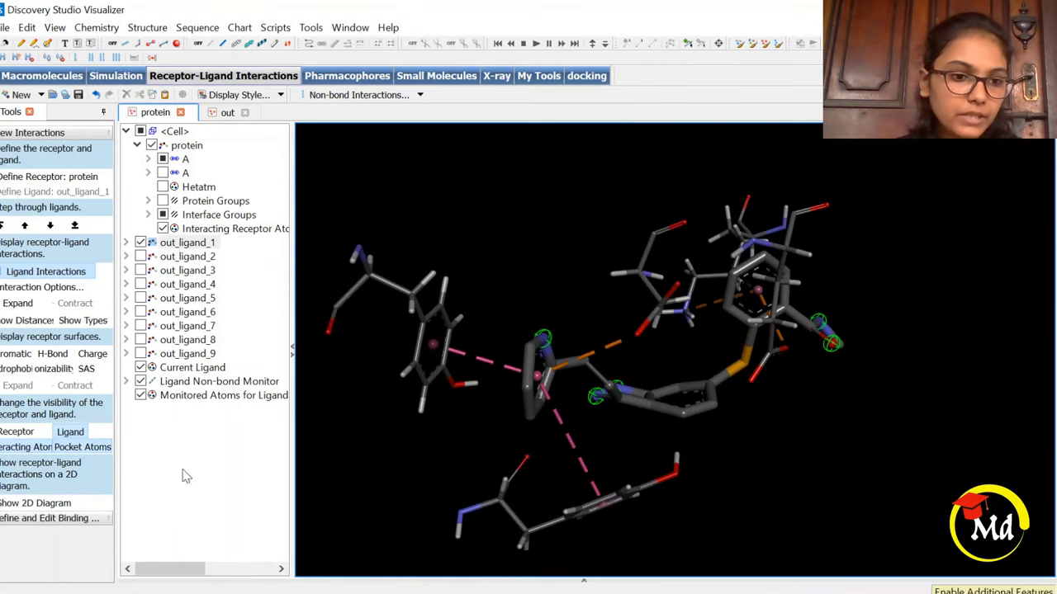
pyautogui.click(37, 502)
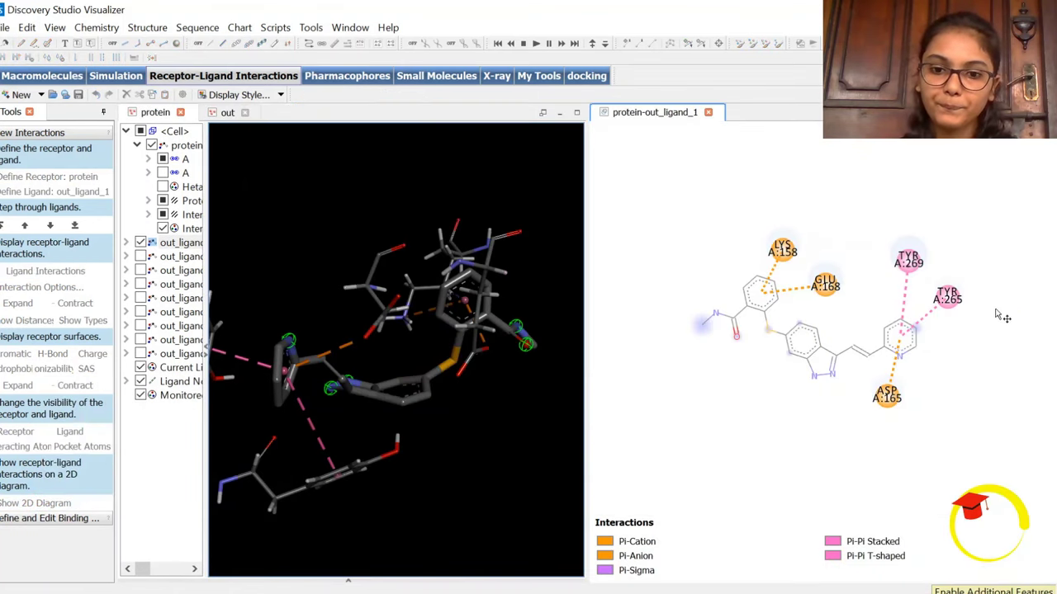
# - Examine the residues and interaction types in the 2D diagram of out_ligand_1, and close the diagram
pyautogui.moveTo(835, 280); pyautogui.dragTo(818, 230)
pyautogui.scroll(5, 794, 382)
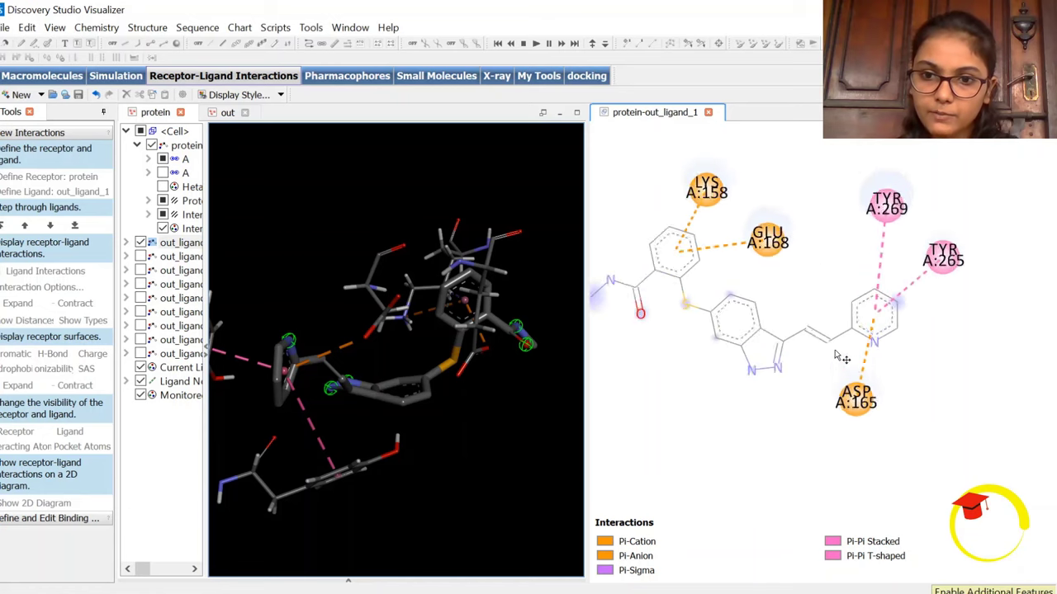
pyautogui.moveTo(799, 299)
pyautogui.mouseDown()
pyautogui.moveTo(817, 290)
pyautogui.moveTo(788, 288)
pyautogui.mouseUp()
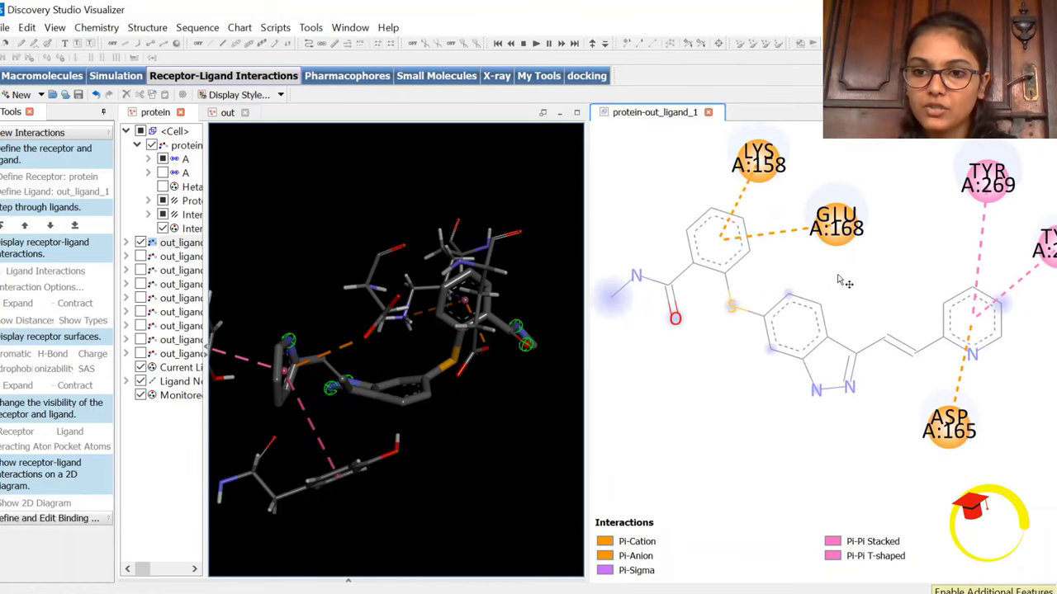
pyautogui.scroll(-3, 891, 301)
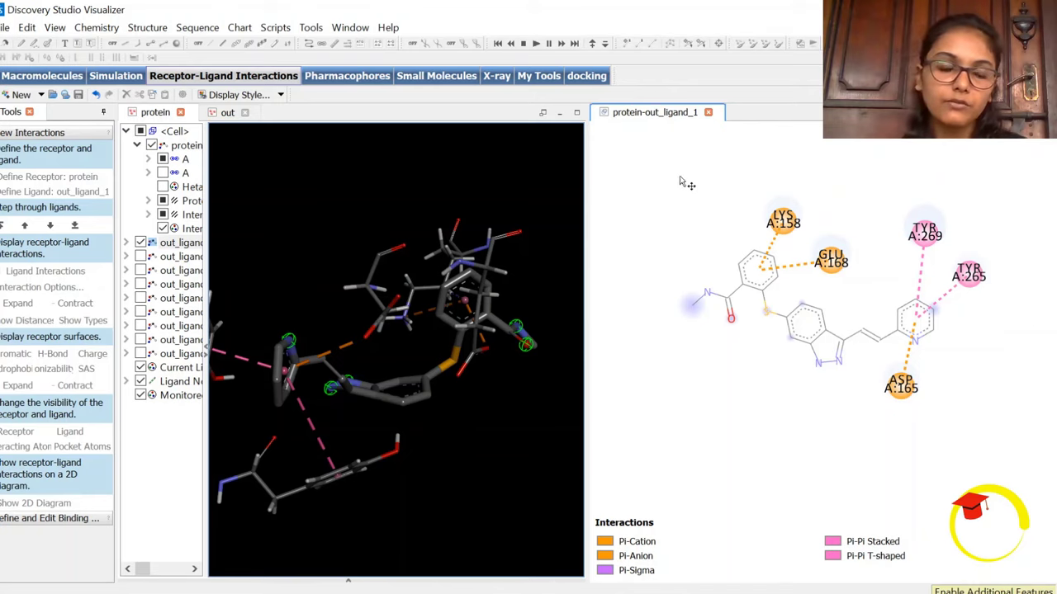
pyautogui.click(708, 113)
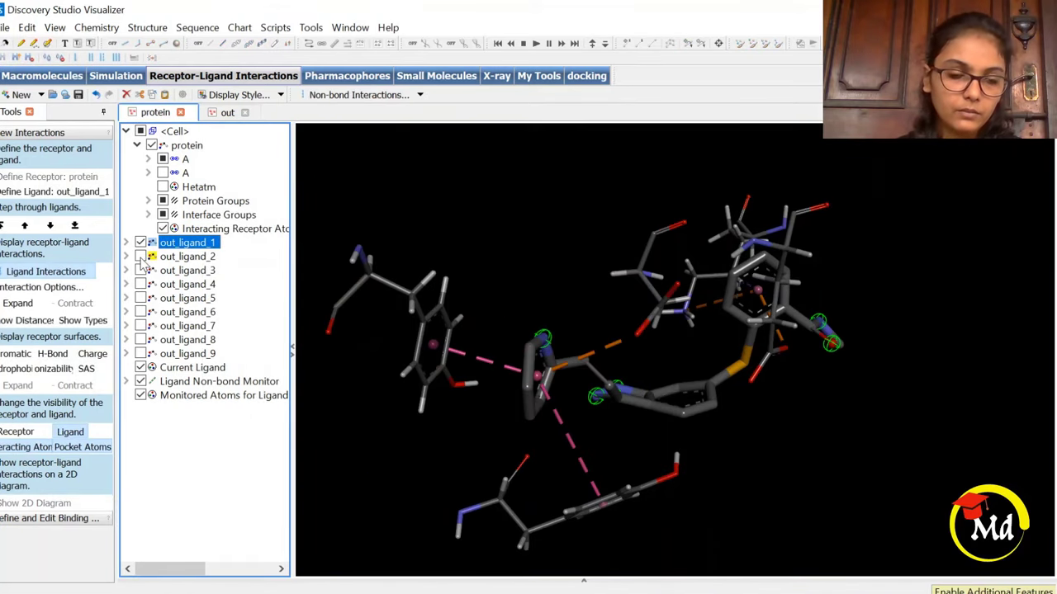
# - Show out_ligand_2 in place of out_ligand_1 and advance the ligand definition to it to display its receptor interactions
pyautogui.click(140, 257)
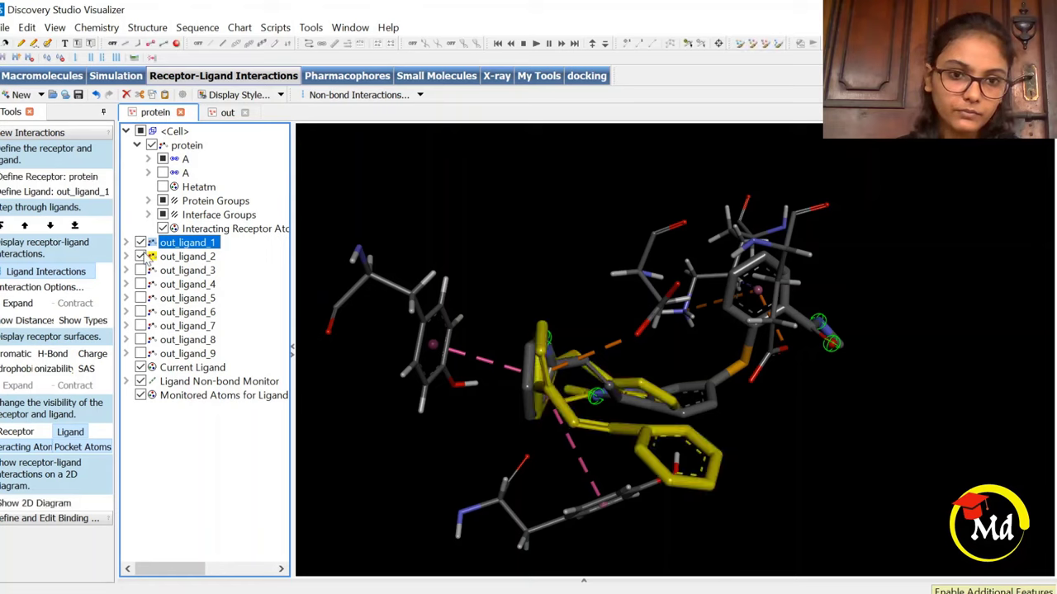
pyautogui.click(140, 242)
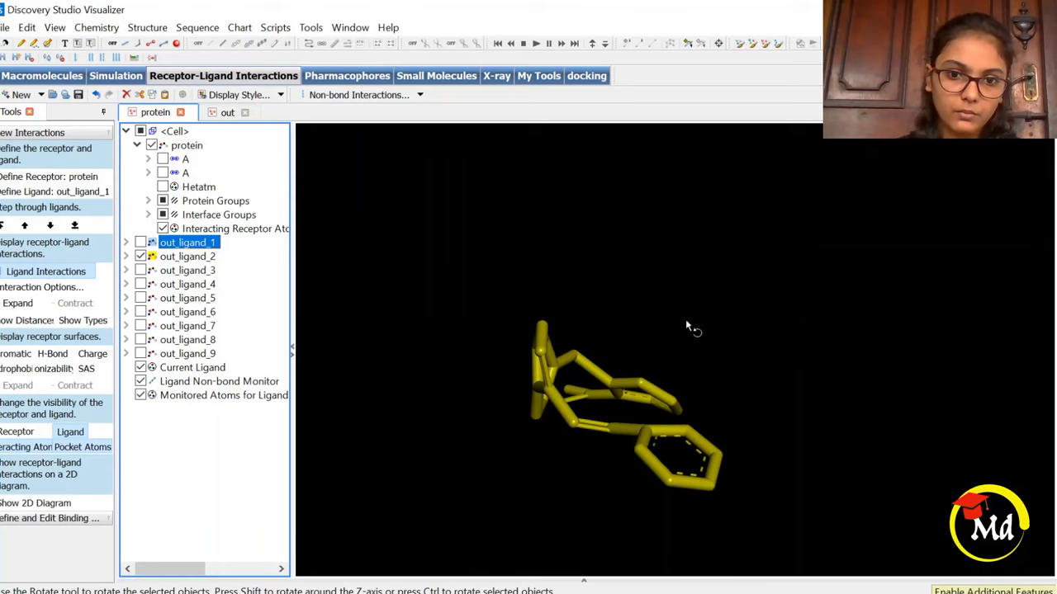
pyautogui.click(49, 224)
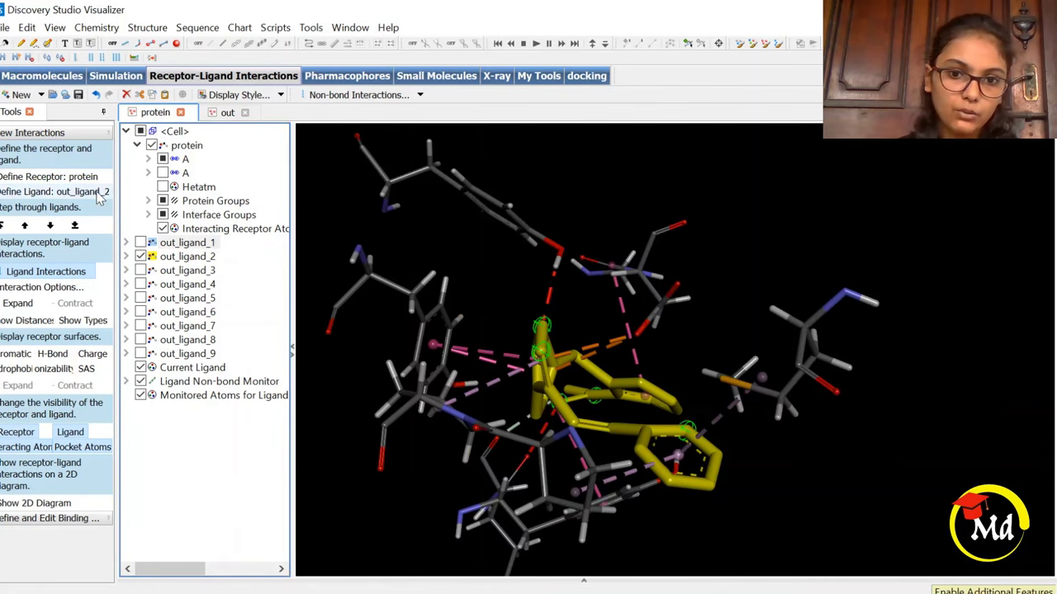
pyautogui.moveTo(653, 272); pyautogui.dragTo(424, 254)
pyautogui.scroll(-3, 657, 293)
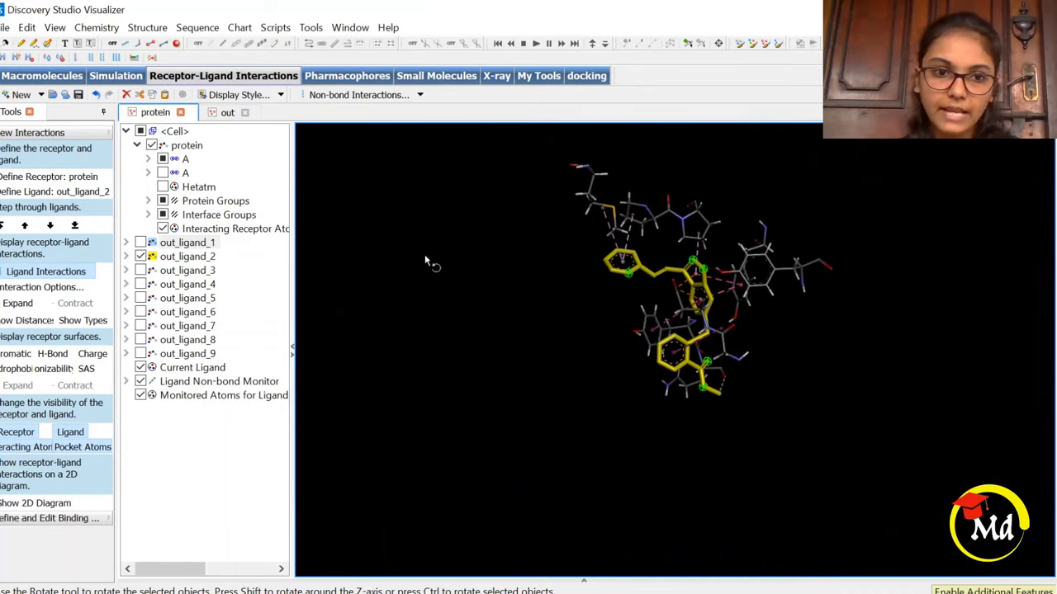
# - Redisplay the ligand interactions of out_ligand_2, view them in a 2D diagram, and close the diagram
pyautogui.click(40, 273)
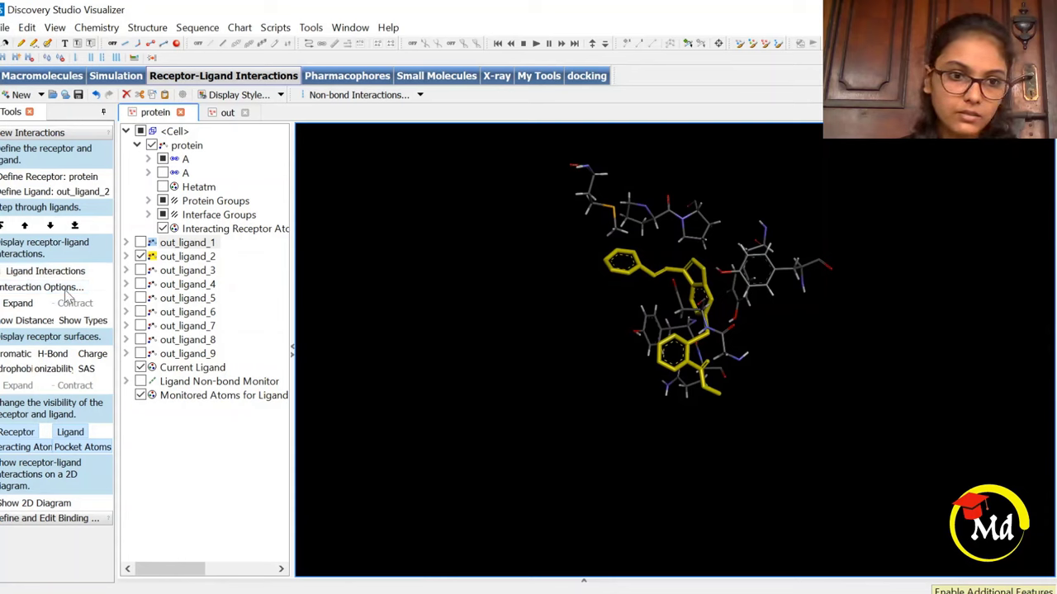
pyautogui.click(54, 274)
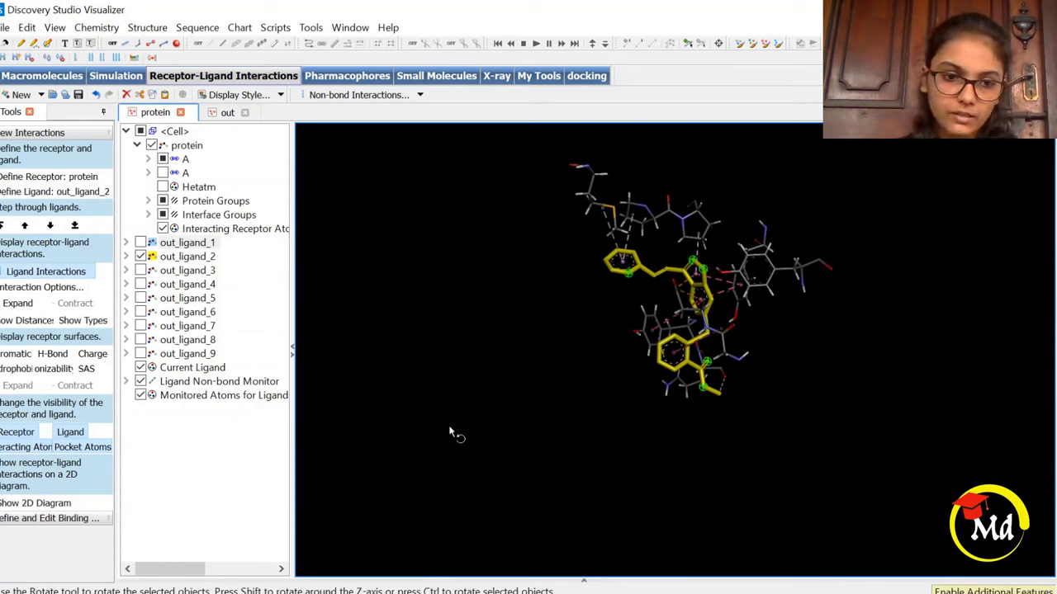
pyautogui.click(18, 505)
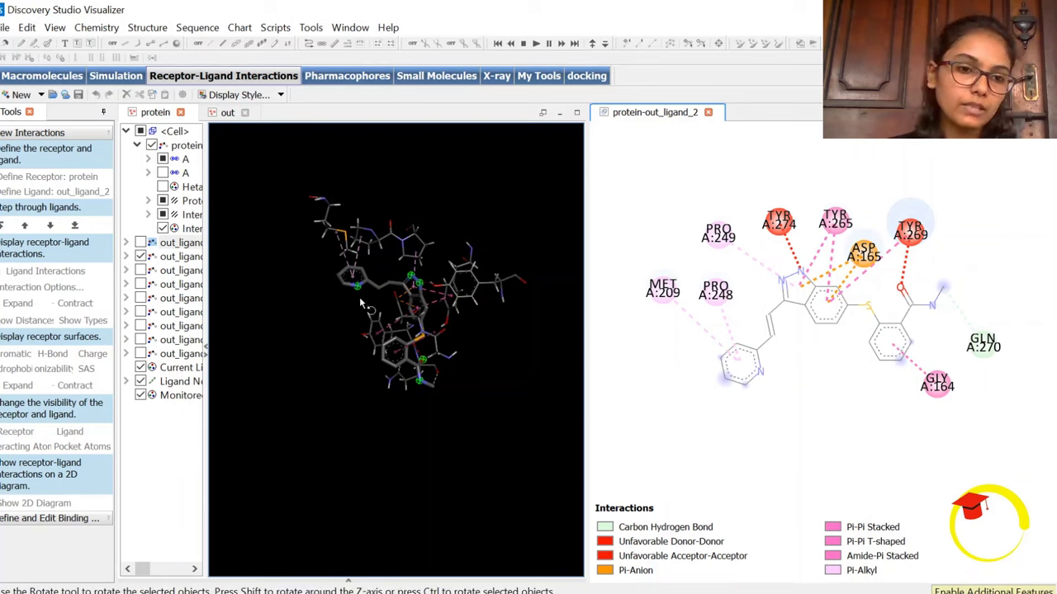
pyautogui.click(709, 113)
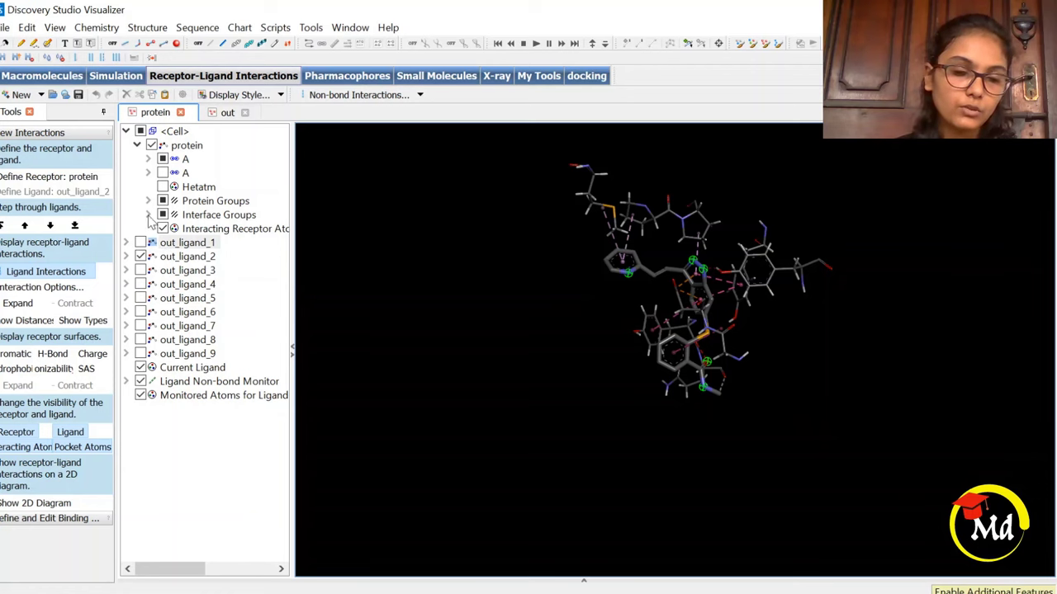
# - Apply the Publication Quality visualization script to the out_ligand_2 complex and inspect its 3D interactions from several angles
pyautogui.moveTo(579, 304); pyautogui.dragTo(810, 291)
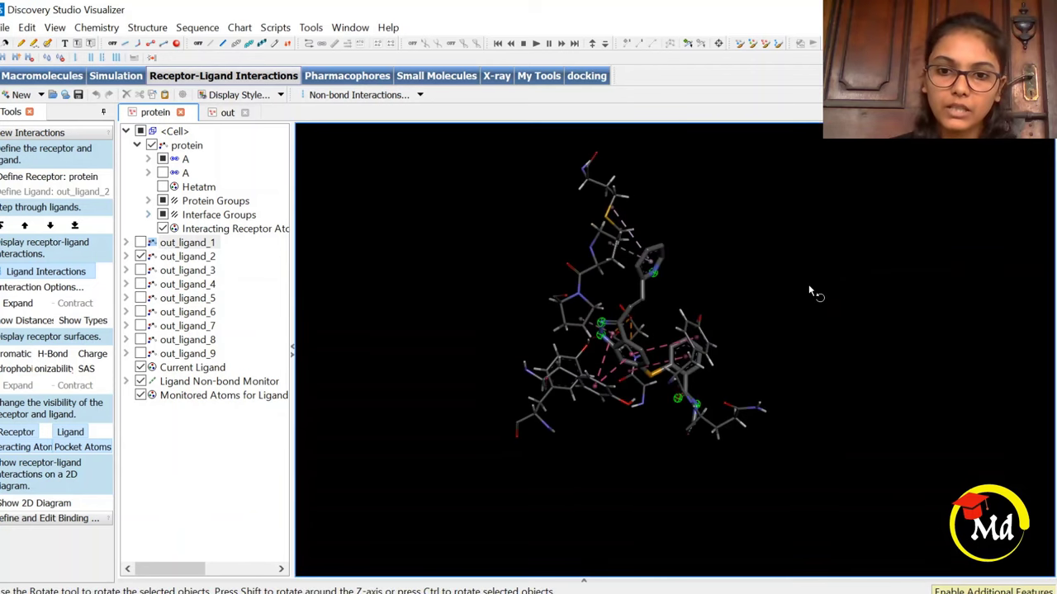
pyautogui.click(281, 31)
pyautogui.moveTo(375, 49)
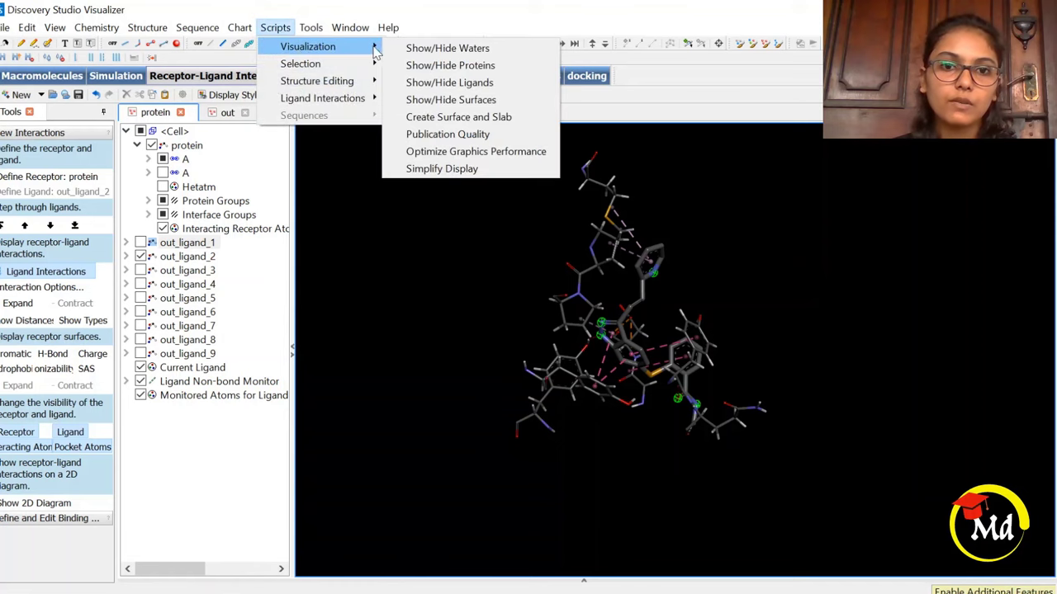
pyautogui.click(491, 135)
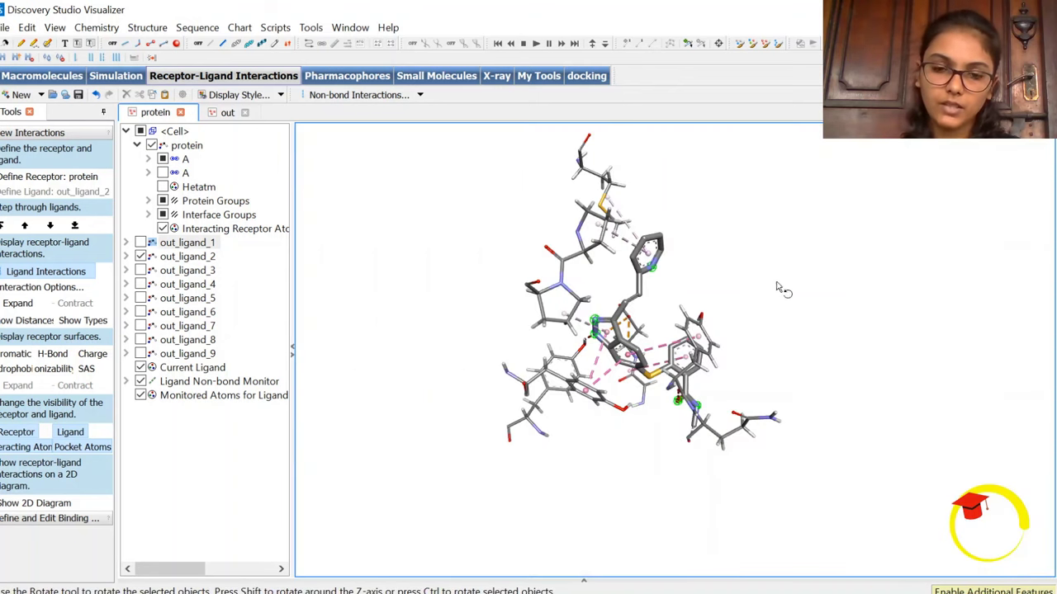
pyautogui.moveTo(520, 190); pyautogui.dragTo(546, 323)
pyautogui.scroll(5, 665, 318)
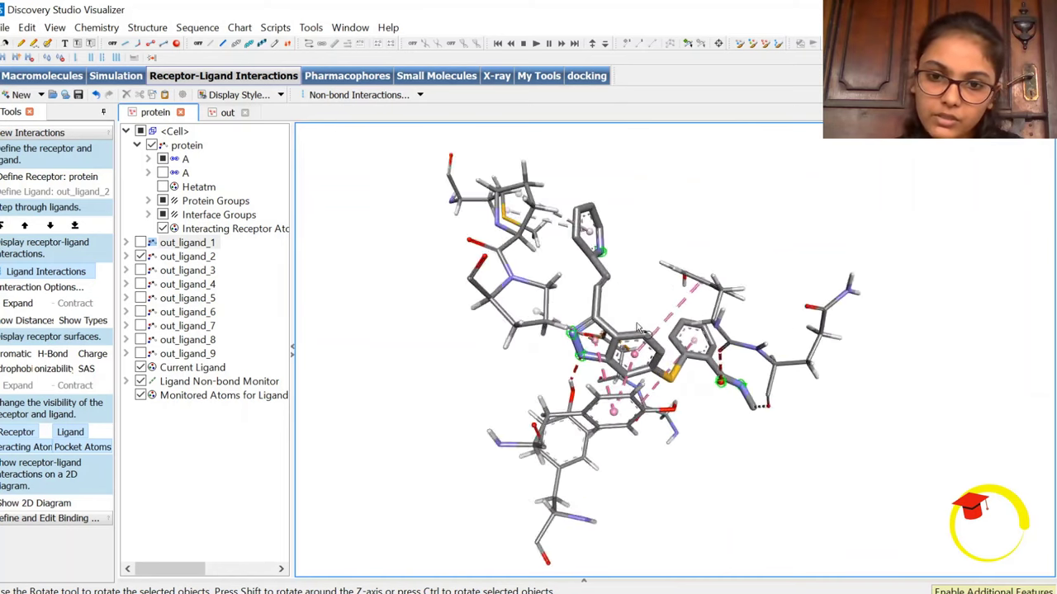
pyautogui.moveTo(660, 281); pyautogui.dragTo(768, 248)
pyautogui.scroll(-3, 866, 288)
pyautogui.moveTo(867, 288); pyautogui.dragTo(979, 358)
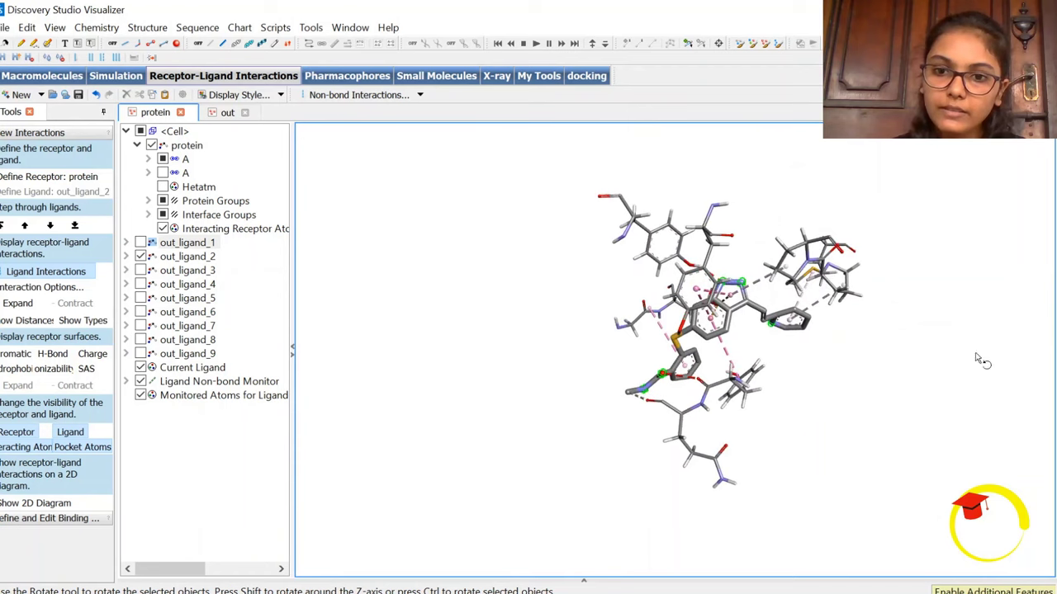